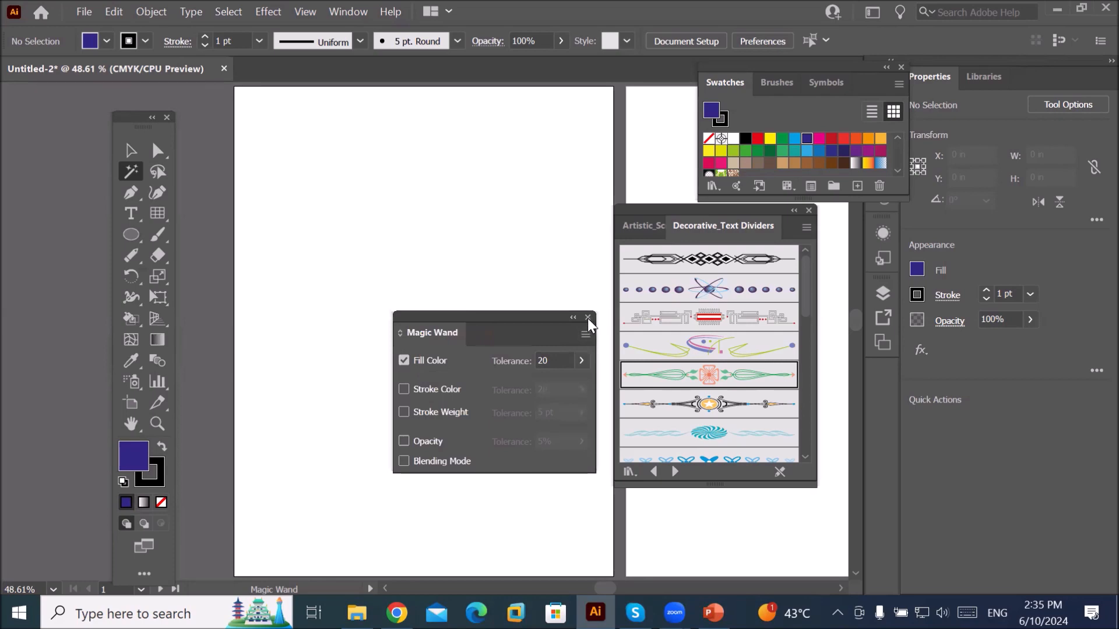
- Reposition the floating toolbar and reopen the Magic Wand options to examine the Fill Color tolerance control
{"action": "left_click", "coordinate": [587, 317]}
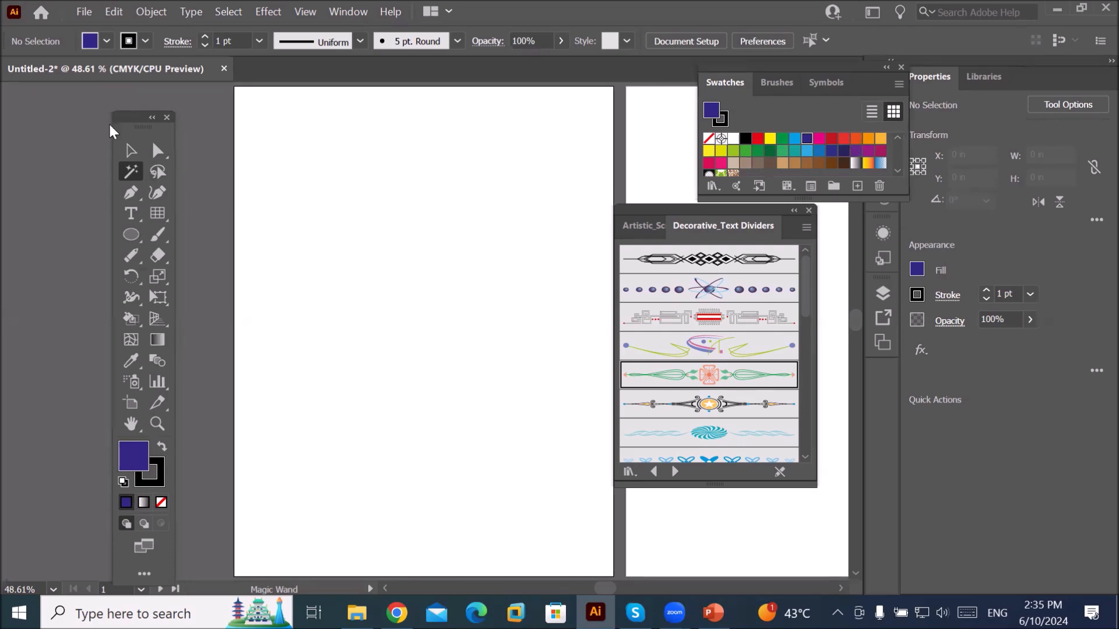
{"action": "left_click_drag", "start_coordinate": [128, 121], "coordinate": [144, 101]}
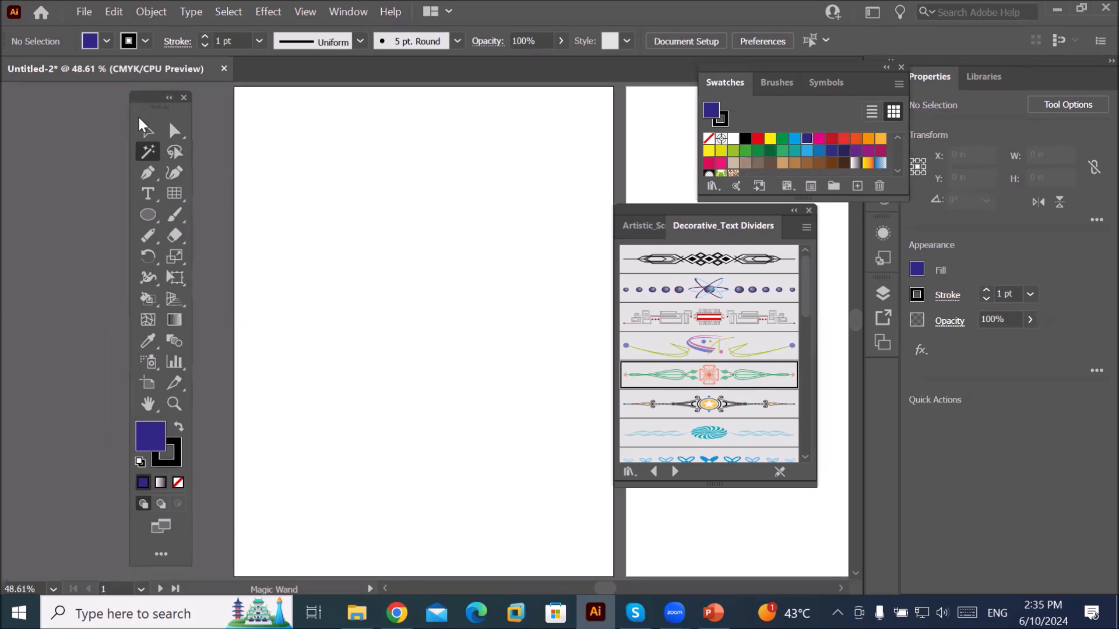
{"action": "double_click", "coordinate": [148, 153]}
{"action": "left_click_drag", "start_coordinate": [459, 317], "coordinate": [453, 161]}
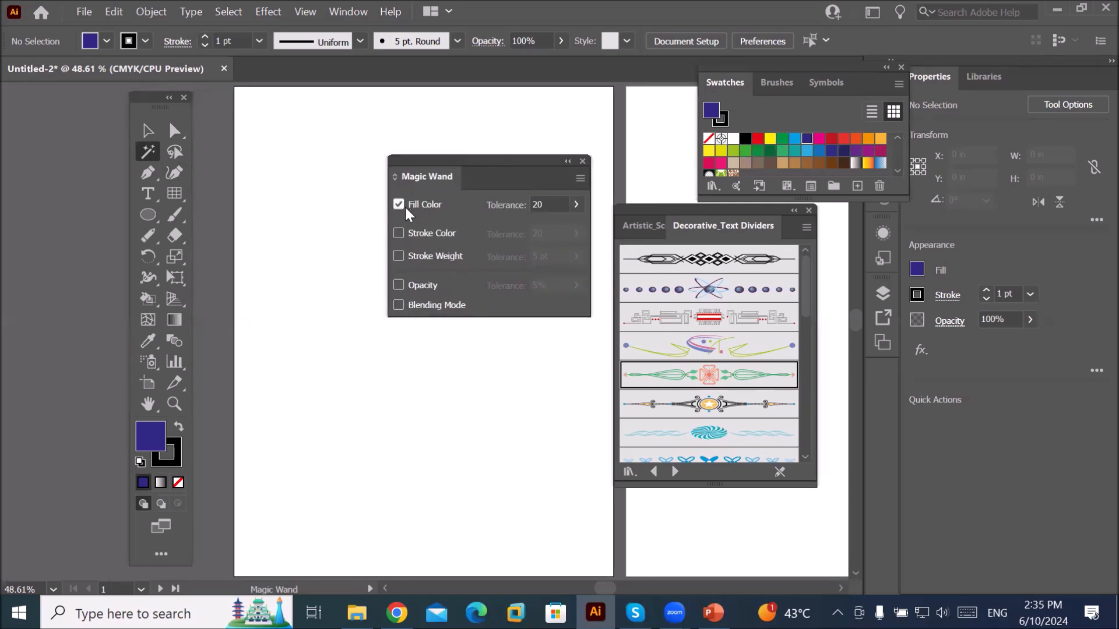
{"action": "left_click", "coordinate": [574, 203]}
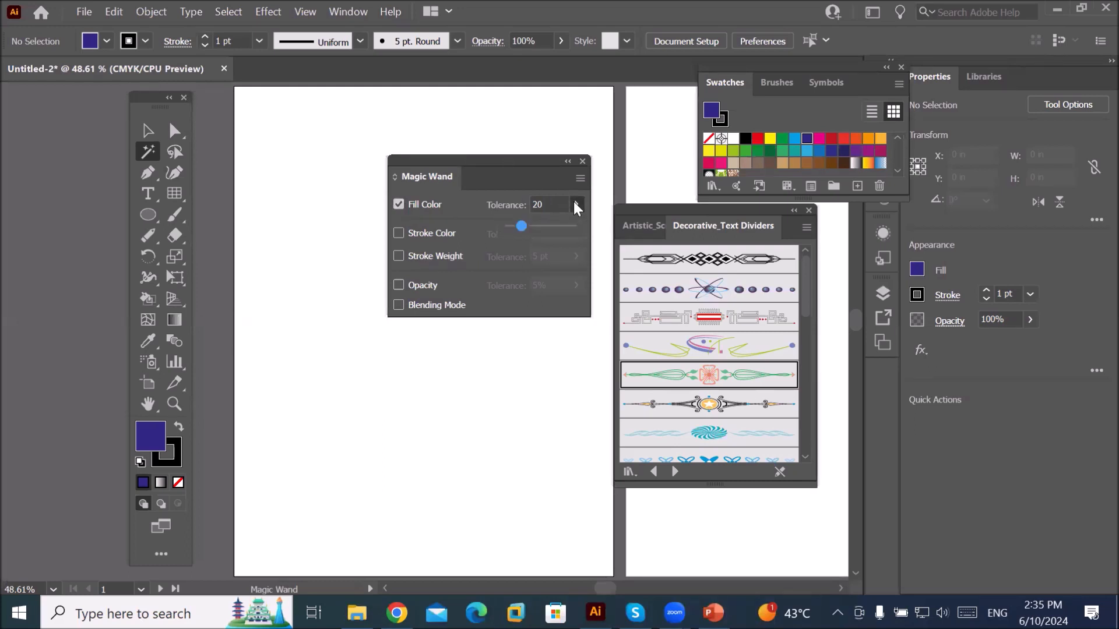
{"action": "left_click_drag", "start_coordinate": [530, 166], "coordinate": [737, 478]}
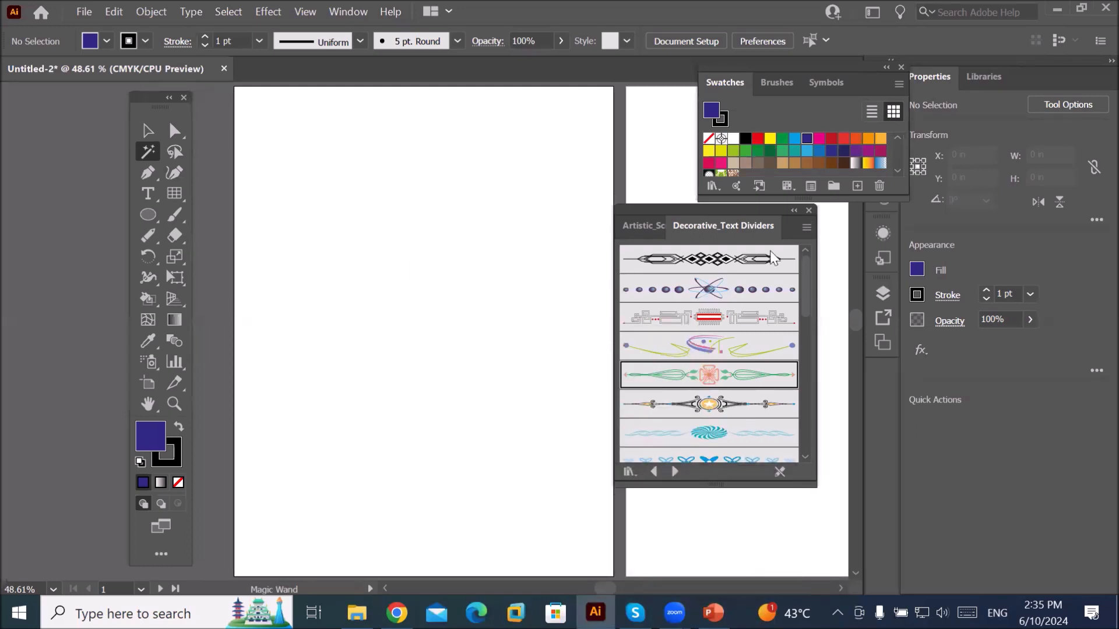
- Close the Swatches and Decorative_Text Dividers panels, and keep the Magic Wand options open as a separate, expanded panel
{"action": "left_click", "coordinate": [808, 210]}
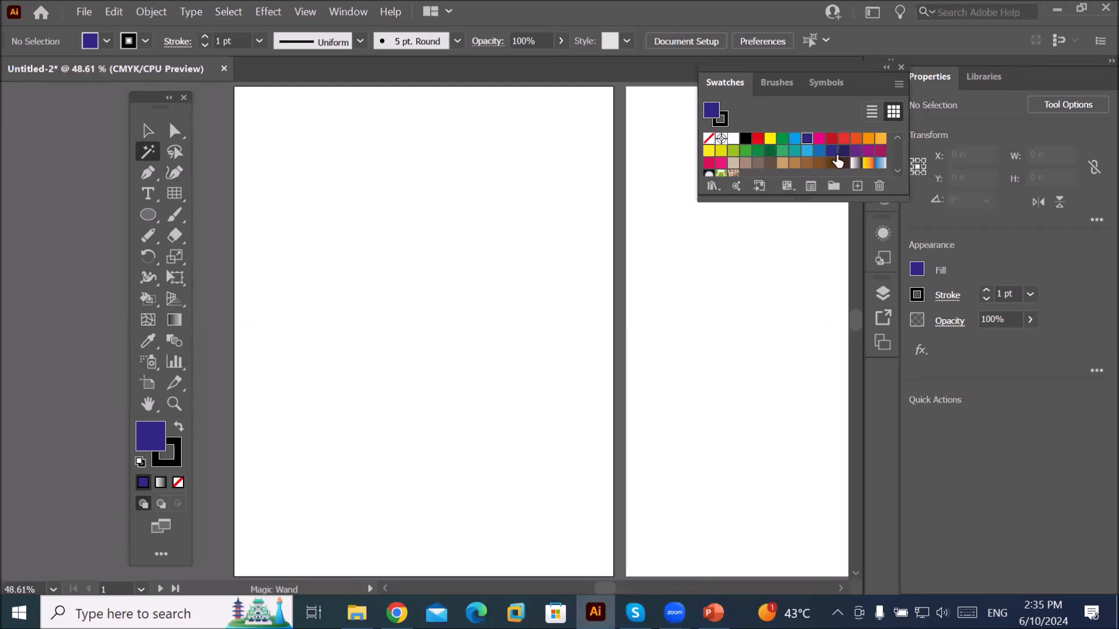
{"action": "left_click", "coordinate": [900, 66]}
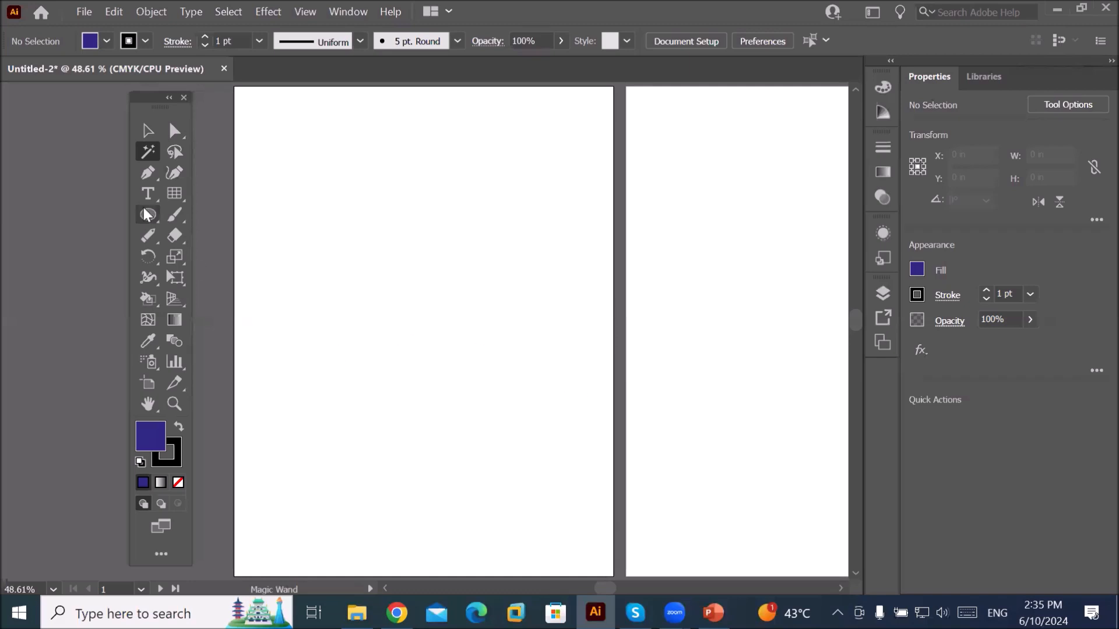
{"action": "double_click", "coordinate": [149, 151]}
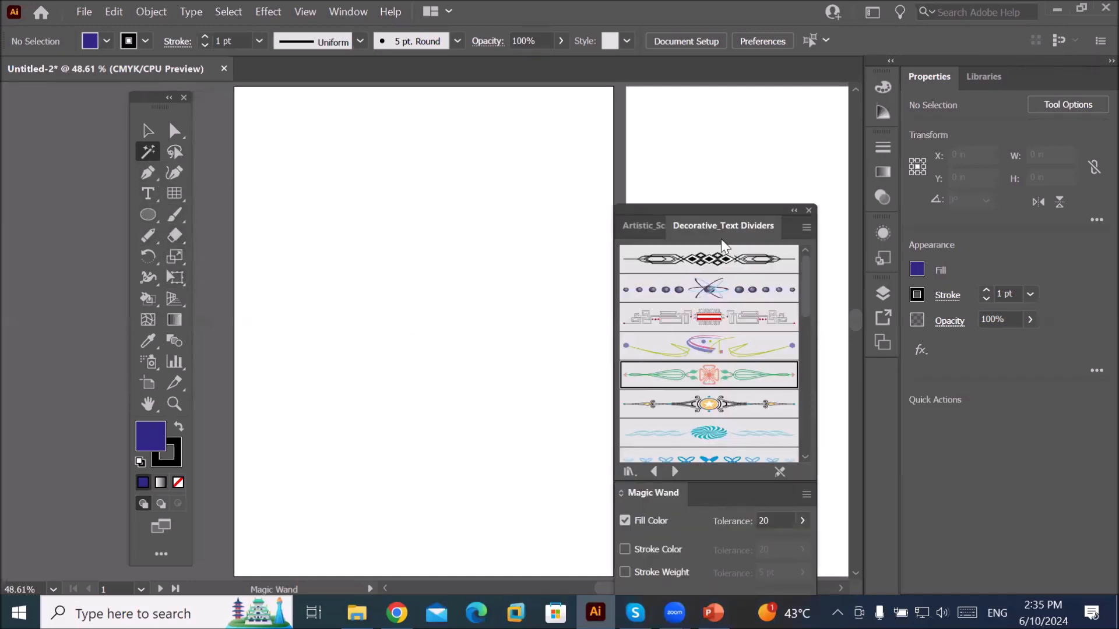
{"action": "left_click_drag", "start_coordinate": [726, 211], "coordinate": [718, 145]}
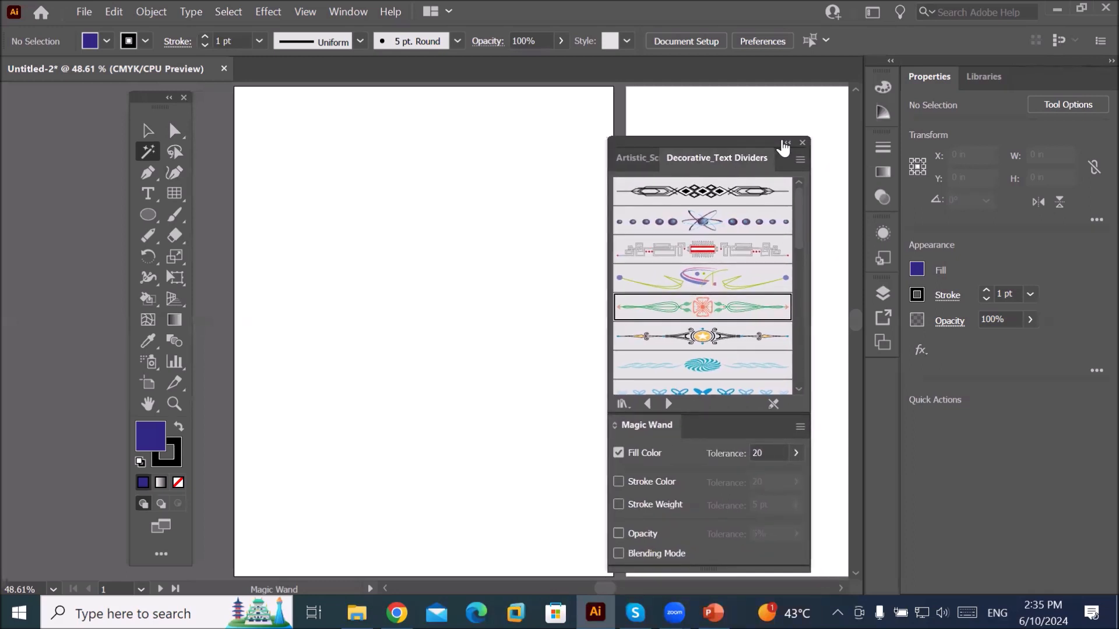
{"action": "double_click", "coordinate": [708, 426]}
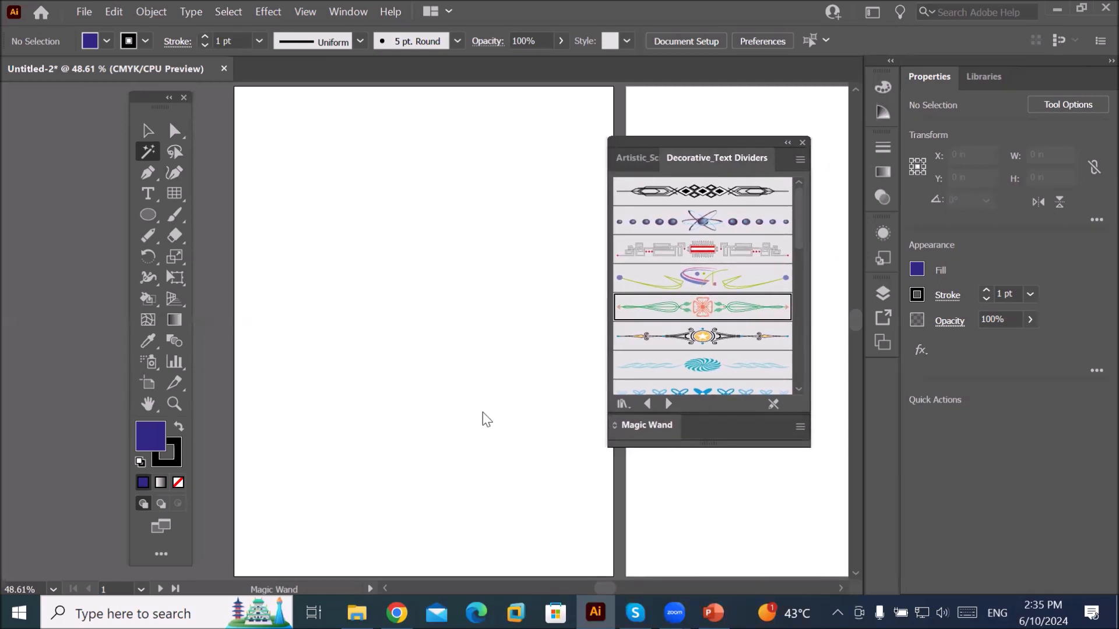
{"action": "left_click_drag", "start_coordinate": [699, 429], "coordinate": [459, 449]}
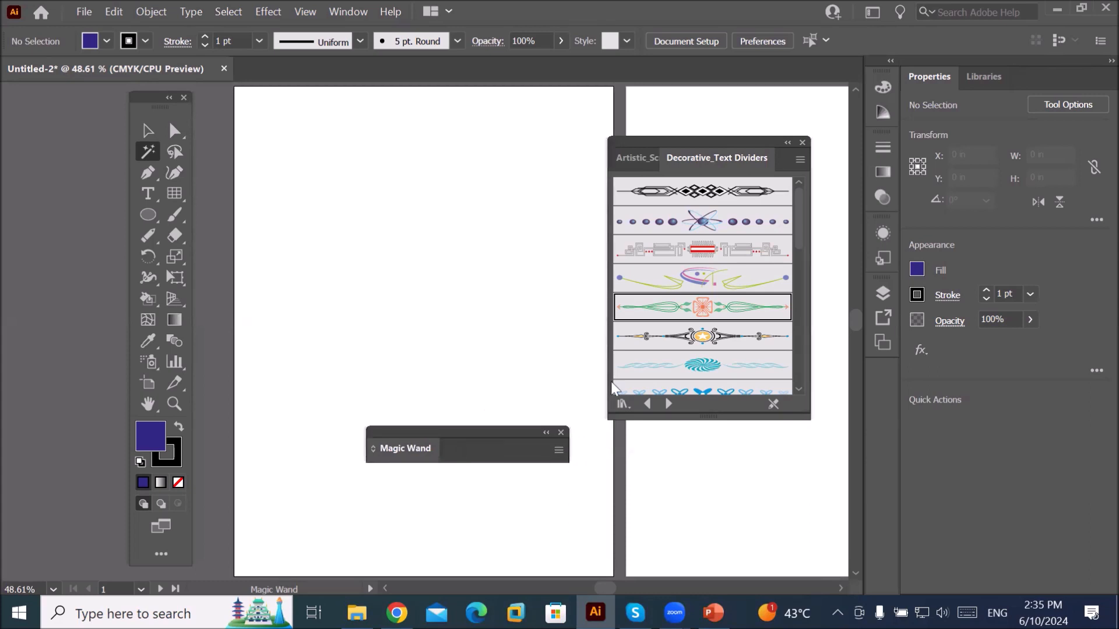
{"action": "left_click", "coordinate": [802, 142]}
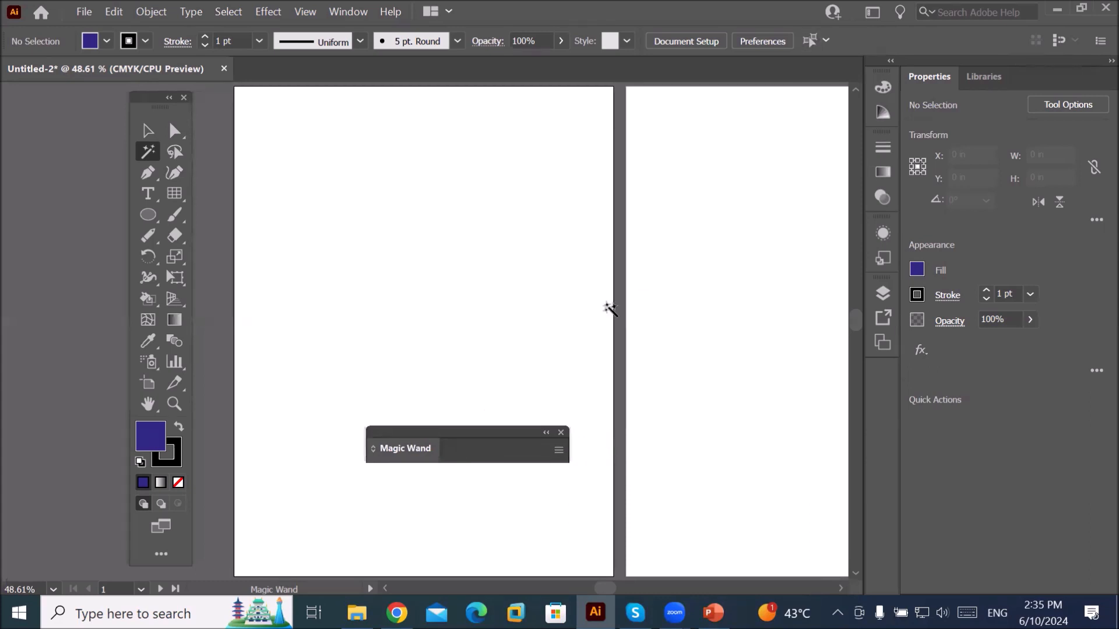
{"action": "left_click_drag", "start_coordinate": [489, 432], "coordinate": [755, 174]}
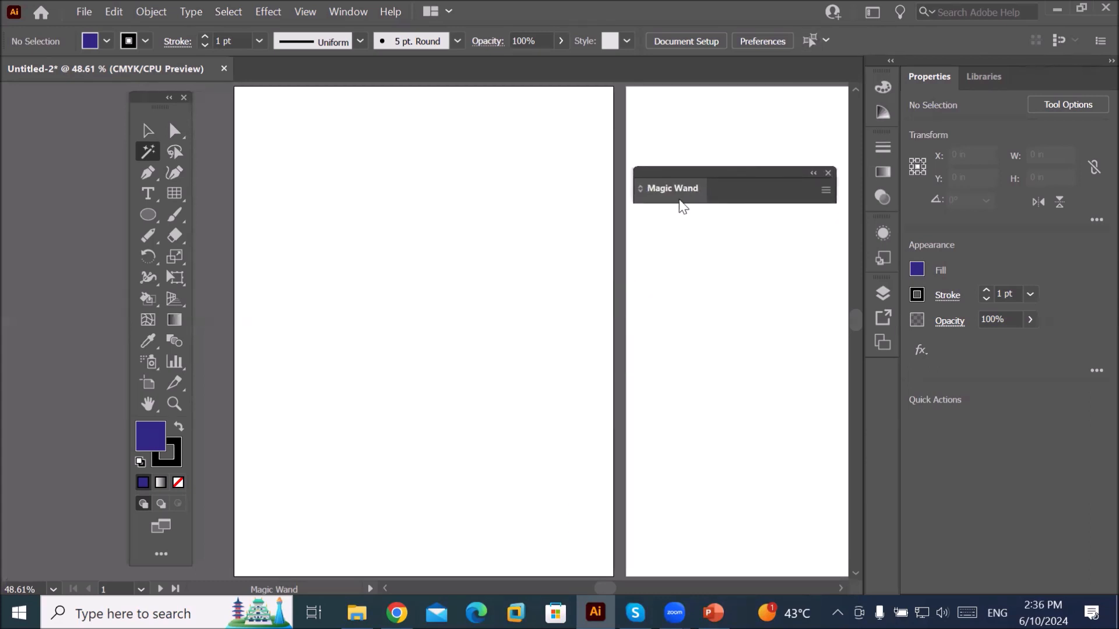
{"action": "left_click", "coordinate": [640, 187]}
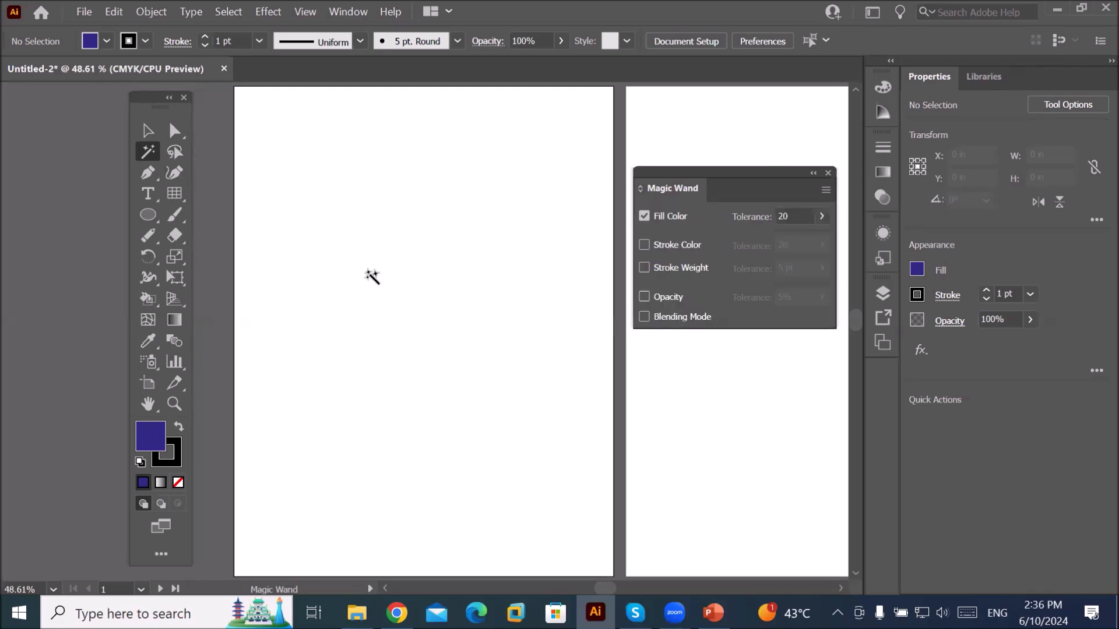
- Add the title text "Magic Want" near the first artboard's upper edge and enlarge it to about 89 pt
{"action": "left_click", "coordinate": [149, 194]}
{"action": "left_click", "coordinate": [326, 120]}
{"action": "key", "text": "BackSpace"}
{"action": "type", "text": "Magic Want"}
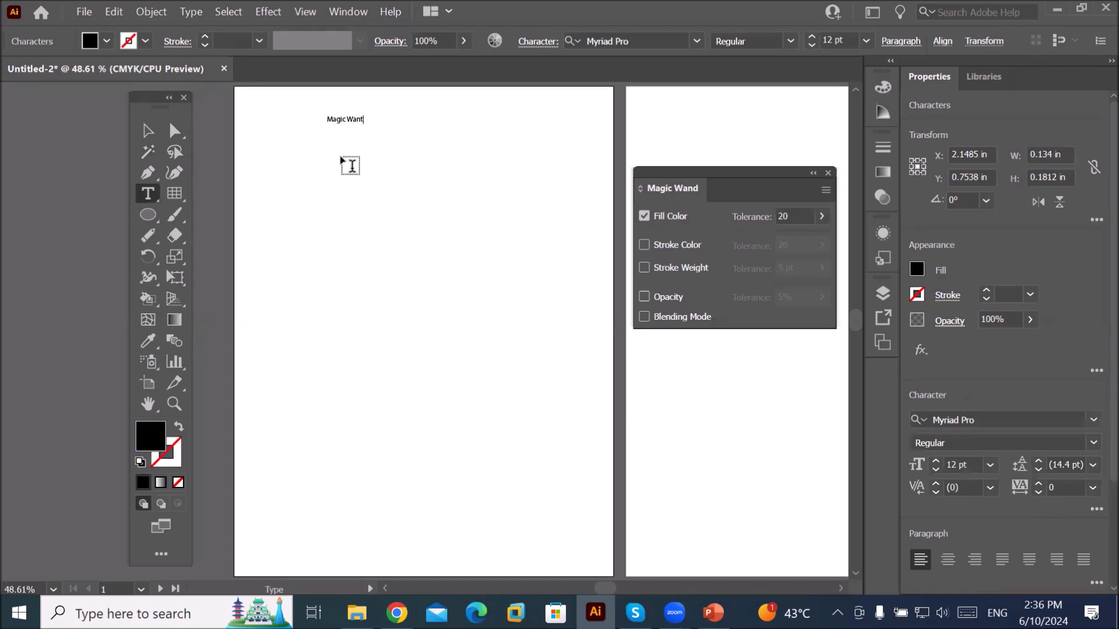
{"action": "left_click", "coordinate": [148, 132]}
{"action": "left_click_drag", "start_coordinate": [359, 124], "coordinate": [528, 185]}
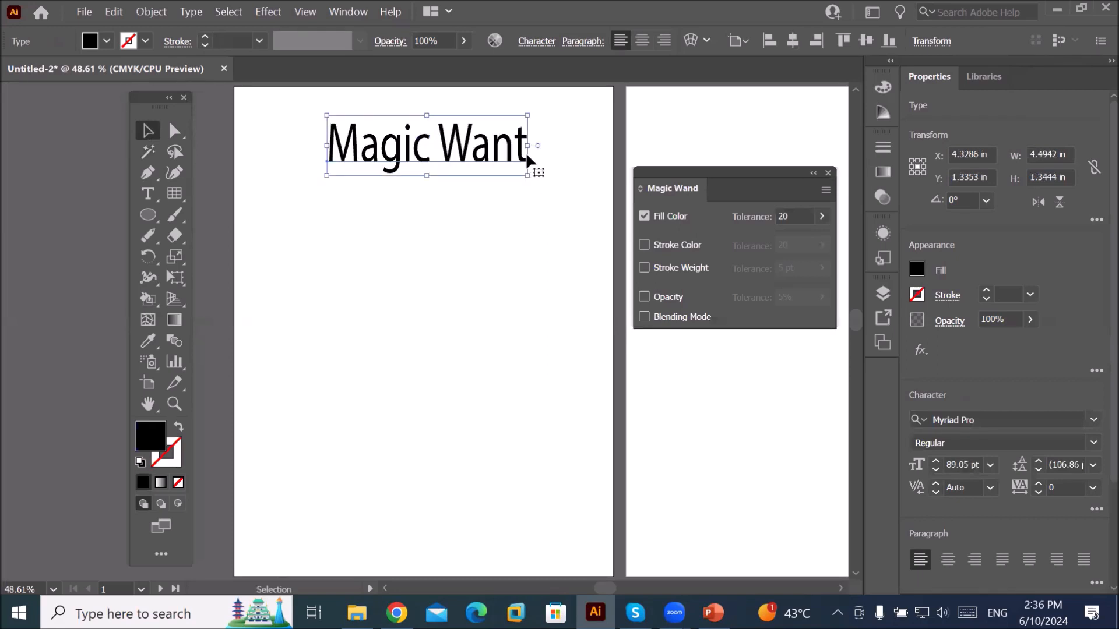
- Correct the title's wording to "Magic Wand" and move it closer to the first artboard's upper edge
{"action": "left_click", "coordinate": [147, 193]}
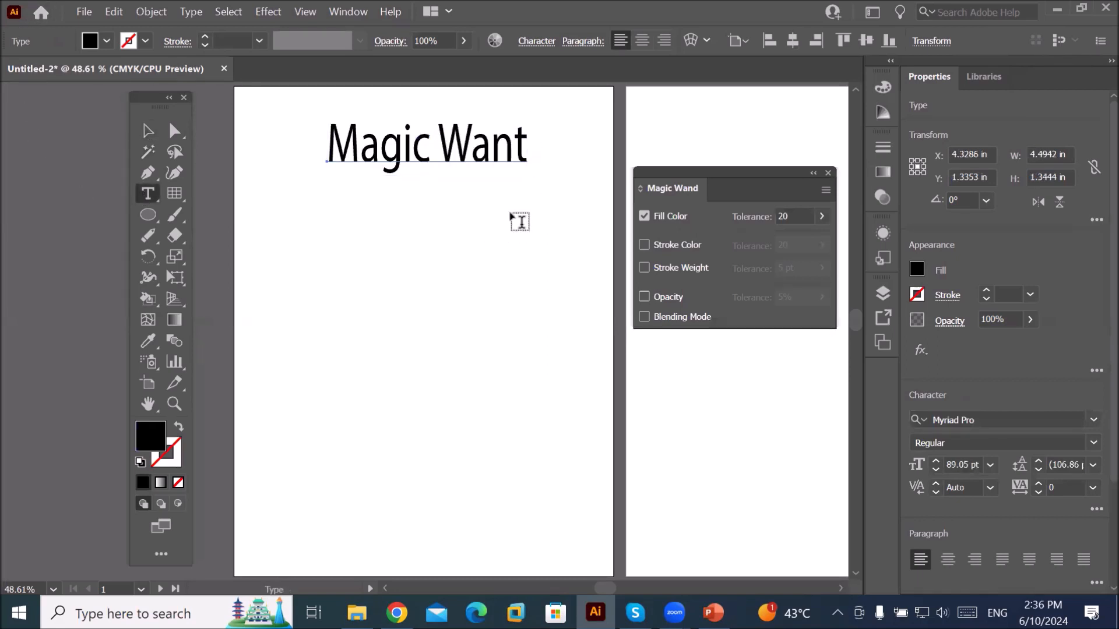
{"action": "left_click", "coordinate": [523, 140]}
{"action": "double_click", "coordinate": [523, 140]}
{"action": "left_click", "coordinate": [523, 140]}
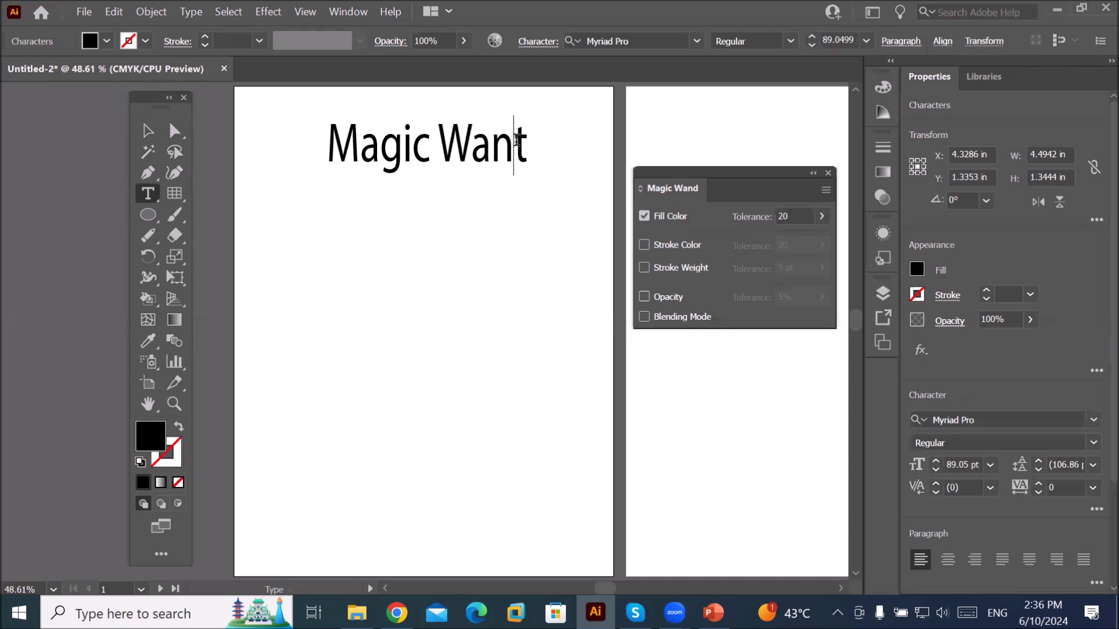
{"action": "key", "text": "Delete"}
{"action": "type", "text": "d"}
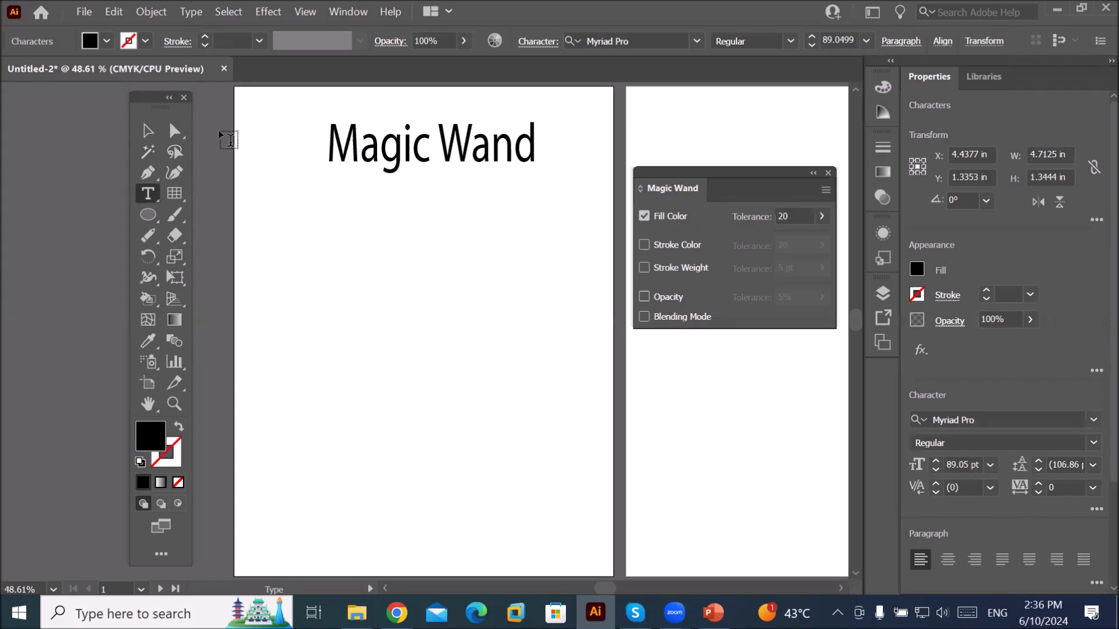
{"action": "left_click", "coordinate": [148, 139]}
{"action": "left_click_drag", "start_coordinate": [449, 154], "coordinate": [432, 136]}
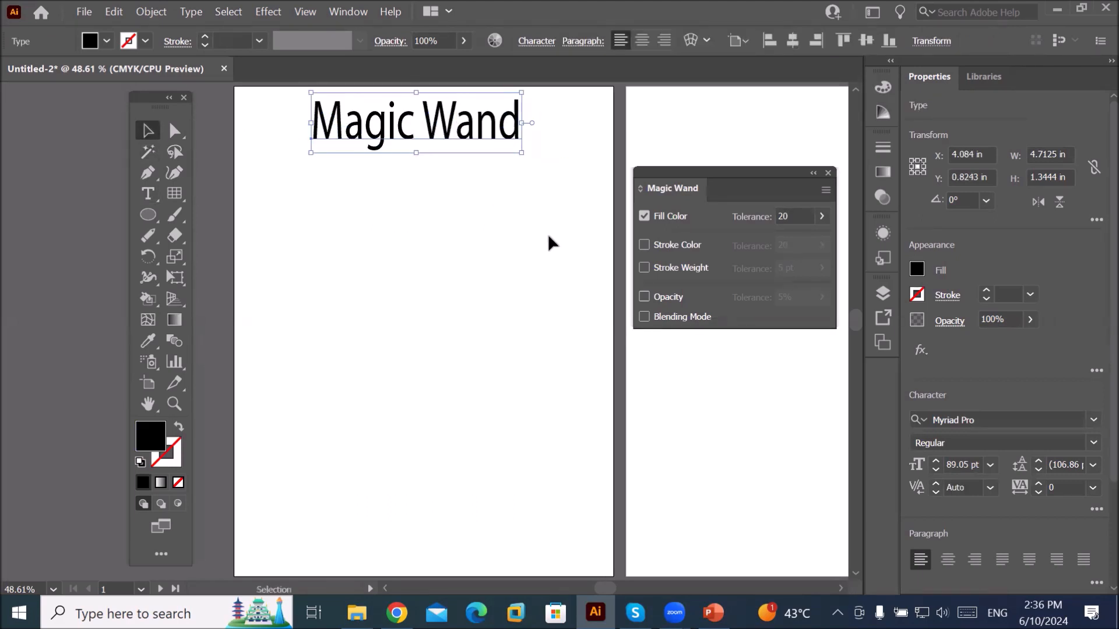
- Draw a circle about 1.69 in wide below the title on the first artboard and fill it with light blue
{"action": "scroll", "coordinate": [548, 233], "scroll_direction": "down", "scroll_amount": 3}
{"action": "left_click_drag", "start_coordinate": [700, 190], "coordinate": [754, 399]}
{"action": "scroll", "coordinate": [618, 268], "scroll_direction": "up", "scroll_amount": 2}
{"action": "scroll", "coordinate": [618, 268], "scroll_direction": "up", "scroll_amount": 1}
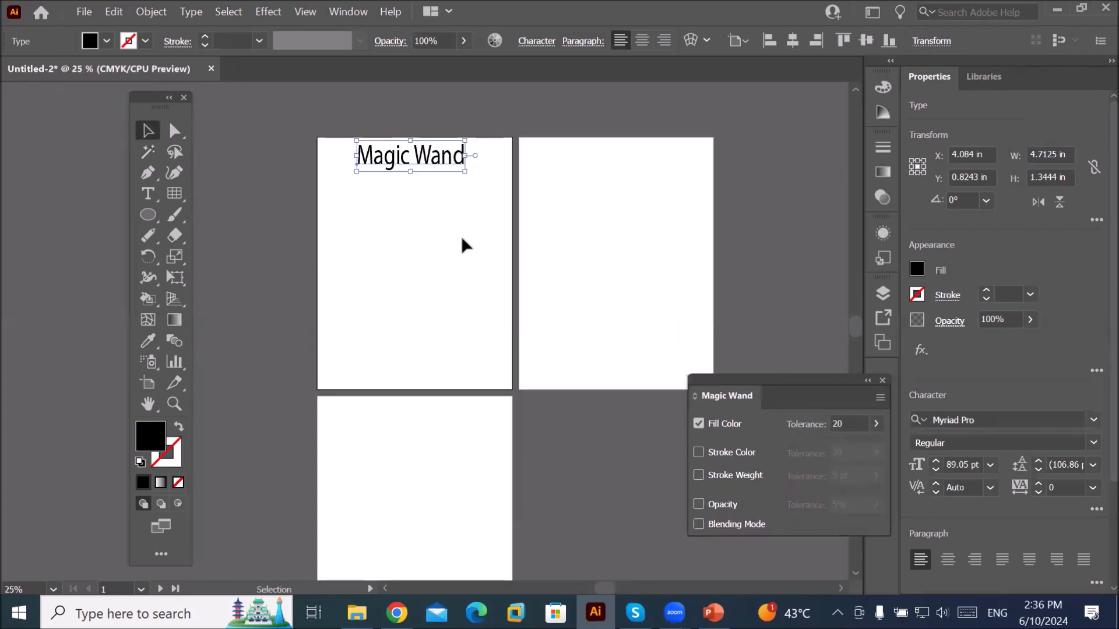
{"action": "left_click", "coordinate": [148, 215]}
{"action": "left_click_drag", "start_coordinate": [334, 196], "coordinate": [372, 233]}
{"action": "left_click", "coordinate": [107, 42]}
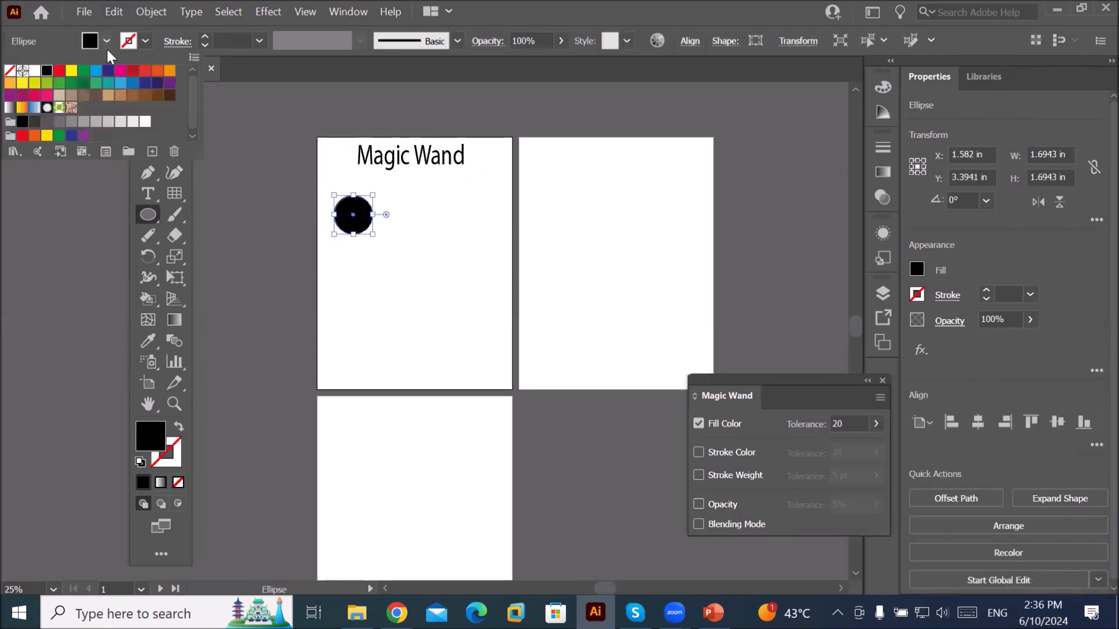
{"action": "left_click", "coordinate": [96, 71]}
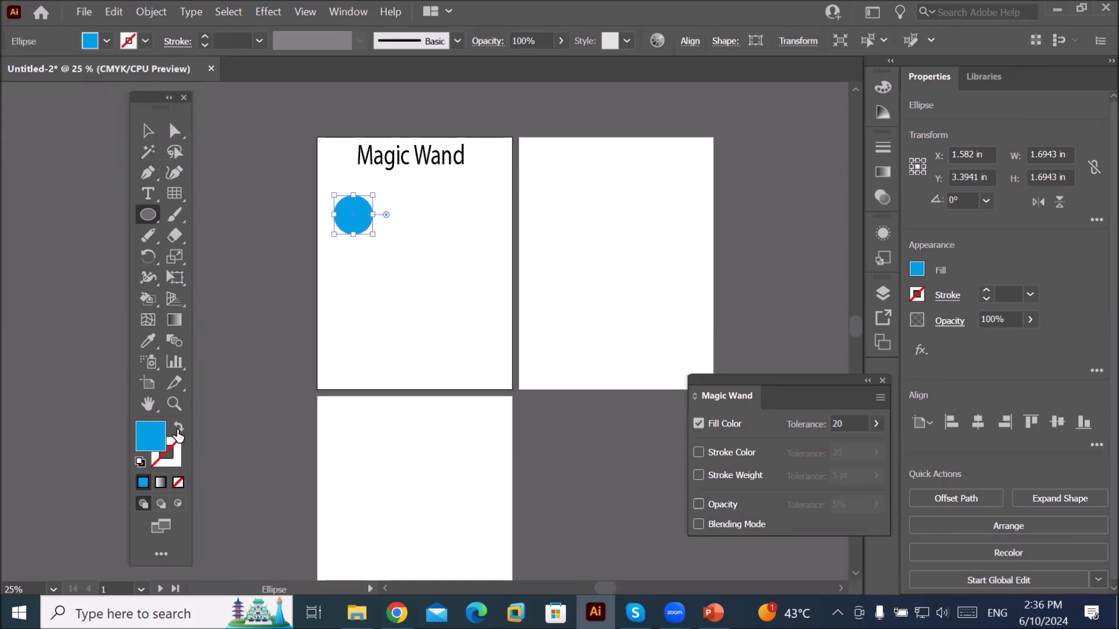
- Give the blue circle a red stroke with a weight of 5 pt
{"action": "left_click", "coordinate": [145, 41]}
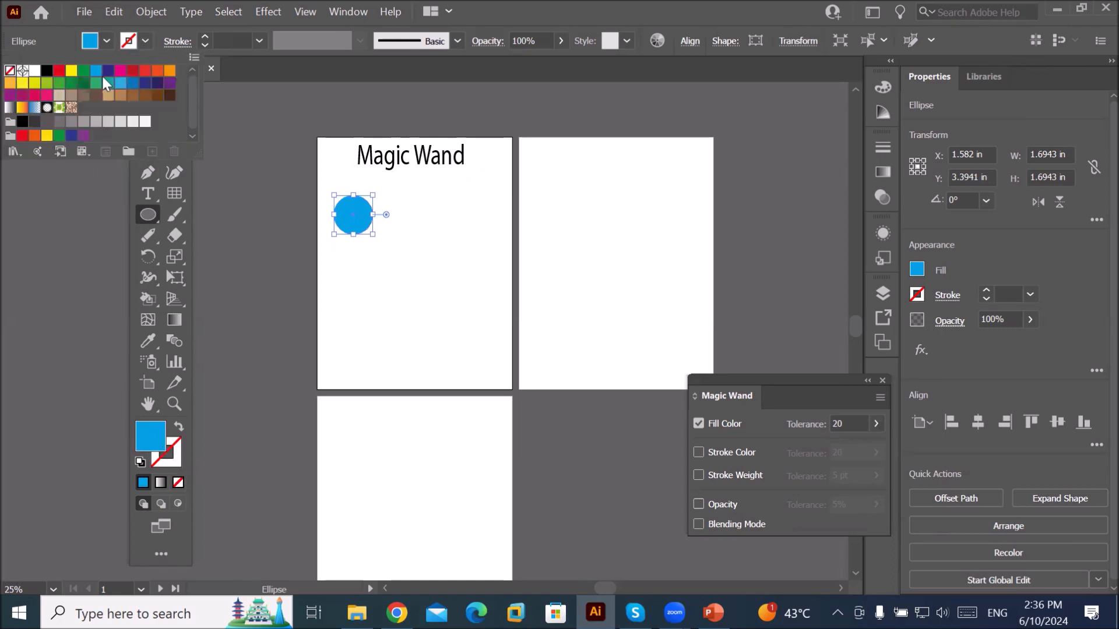
{"action": "left_click", "coordinate": [132, 71]}
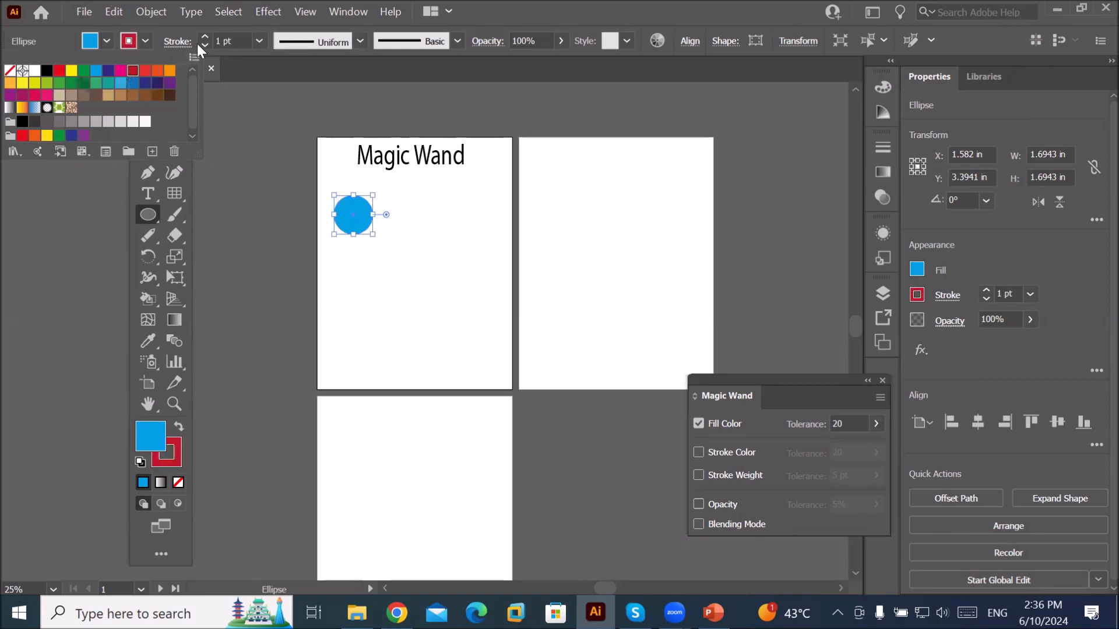
{"action": "left_click", "coordinate": [205, 37]}
{"action": "left_click", "coordinate": [205, 37]}
{"action": "left_click", "coordinate": [205, 38]}
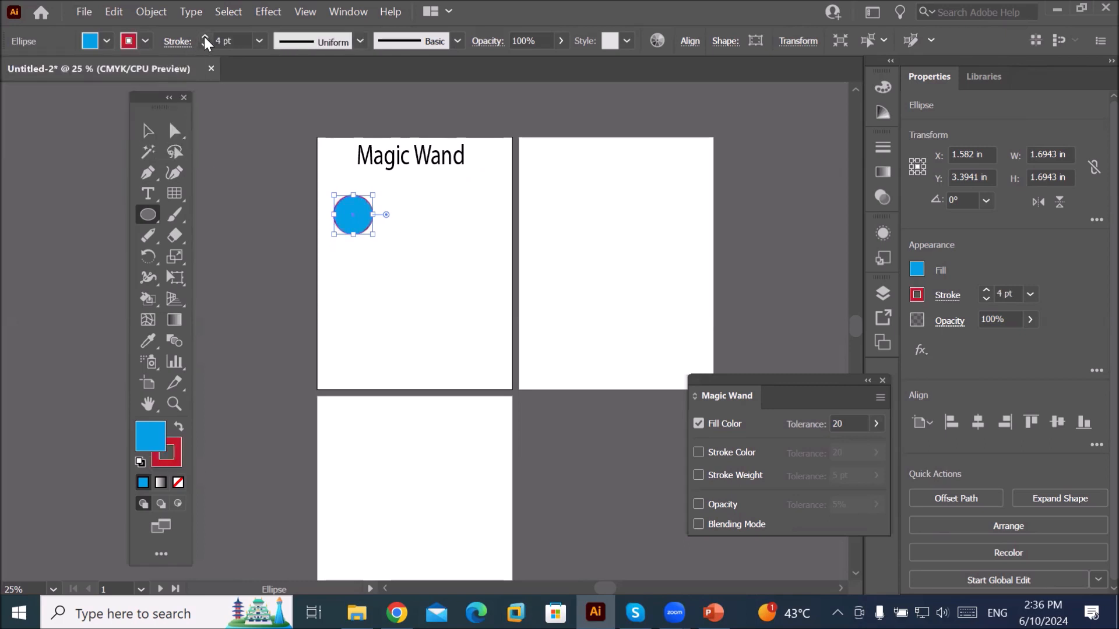
- Duplicate the red-outlined blue circle so that each of the three artboards holds four circles
{"action": "left_click", "coordinate": [145, 132]}
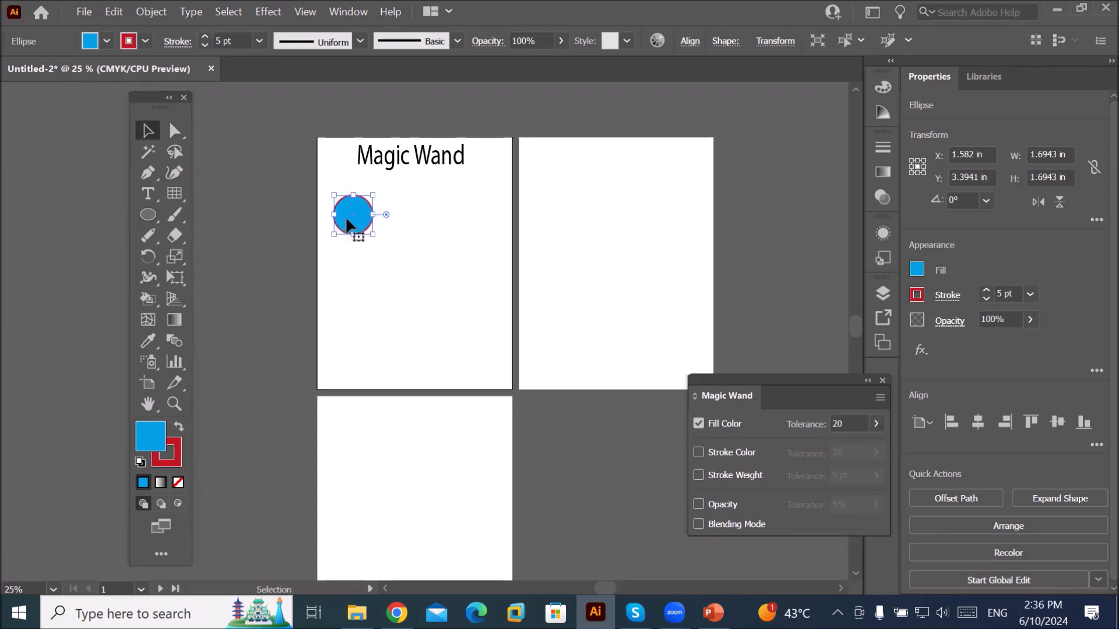
{"action": "left_click_drag", "start_coordinate": [348, 223], "coordinate": [461, 222]}
{"action": "left_click_drag", "start_coordinate": [318, 176], "coordinate": [682, 175]}
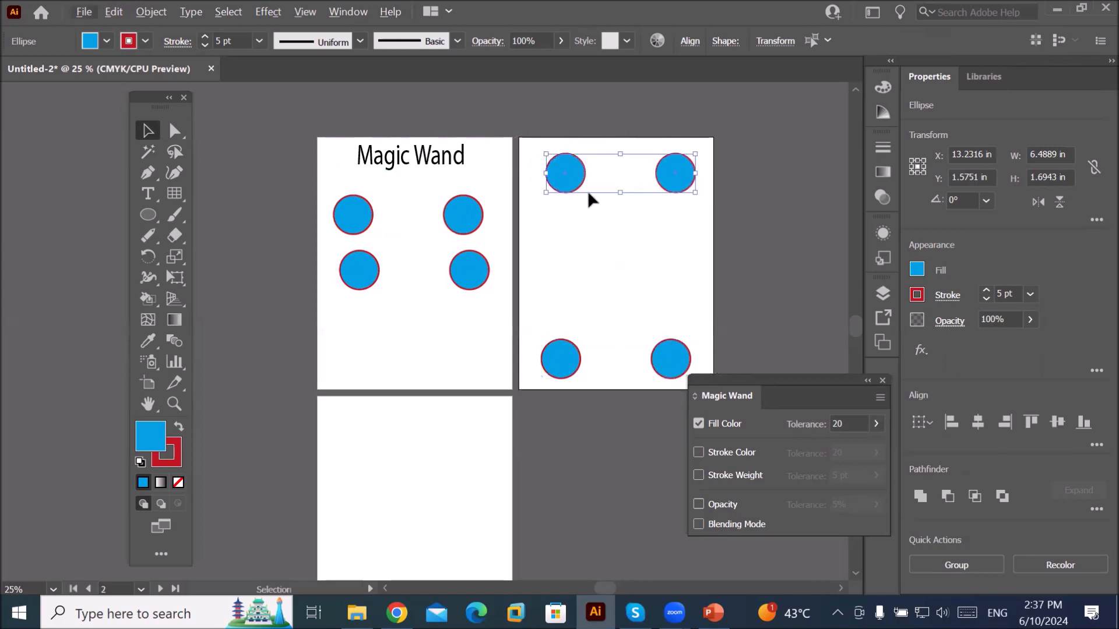
{"action": "left_click_drag", "start_coordinate": [323, 184], "coordinate": [475, 504]}
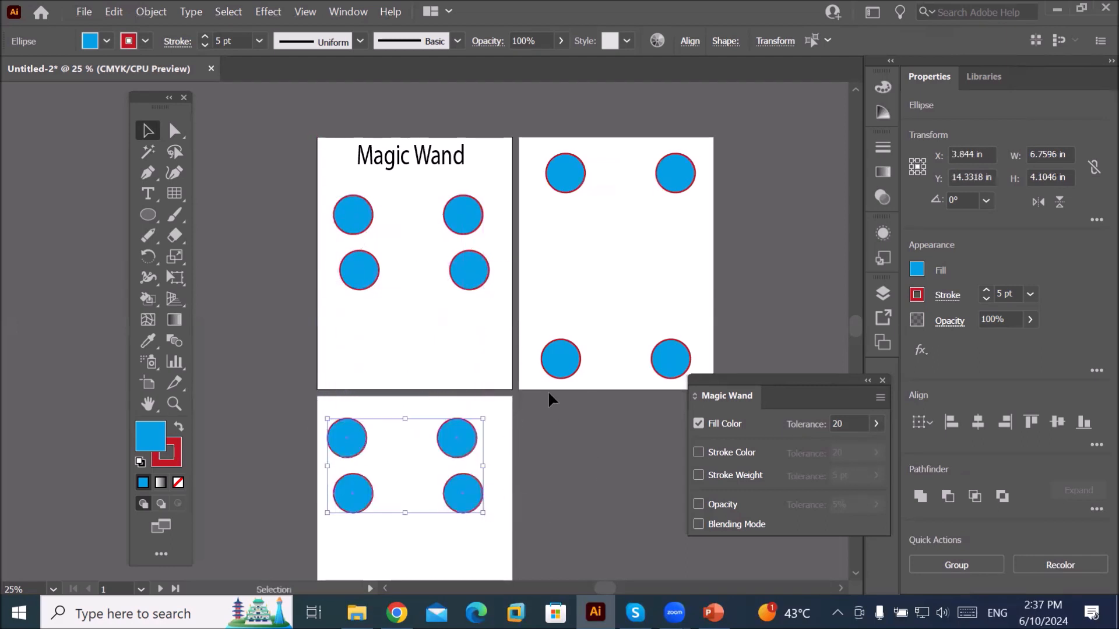
- Add placeholder-text areas about 5.9 × 4.2 in, 6.0 × 2.6 in and 6.4 × 4.5 in on the second, first and third artboards
{"action": "left_click", "coordinate": [148, 193]}
{"action": "left_click_drag", "start_coordinate": [564, 208], "coordinate": [700, 305]}
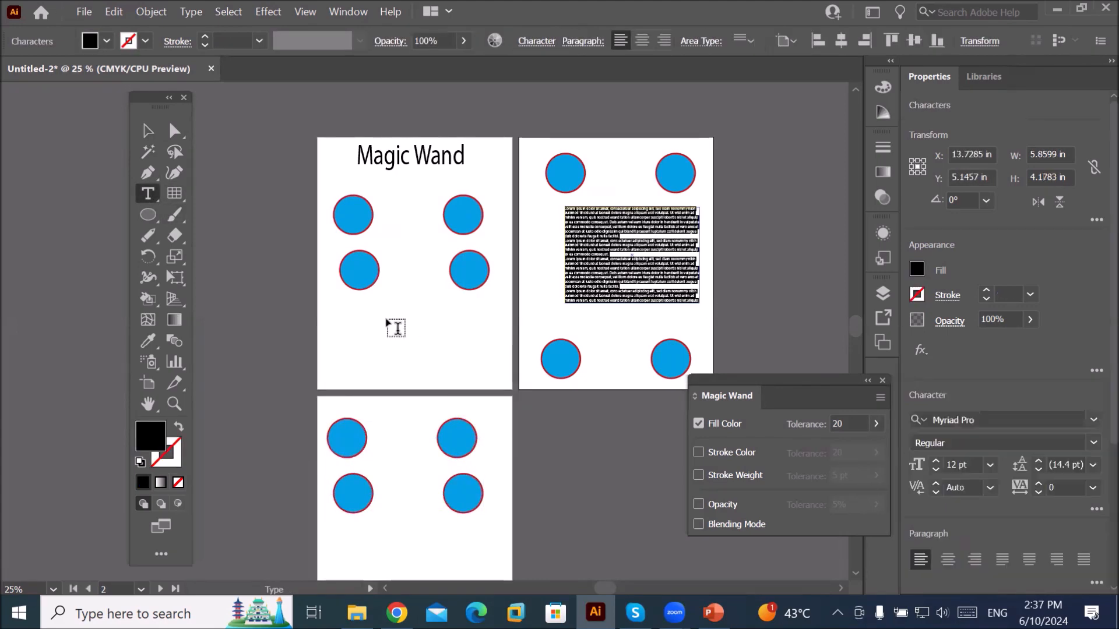
{"action": "left_click_drag", "start_coordinate": [353, 309], "coordinate": [491, 371]}
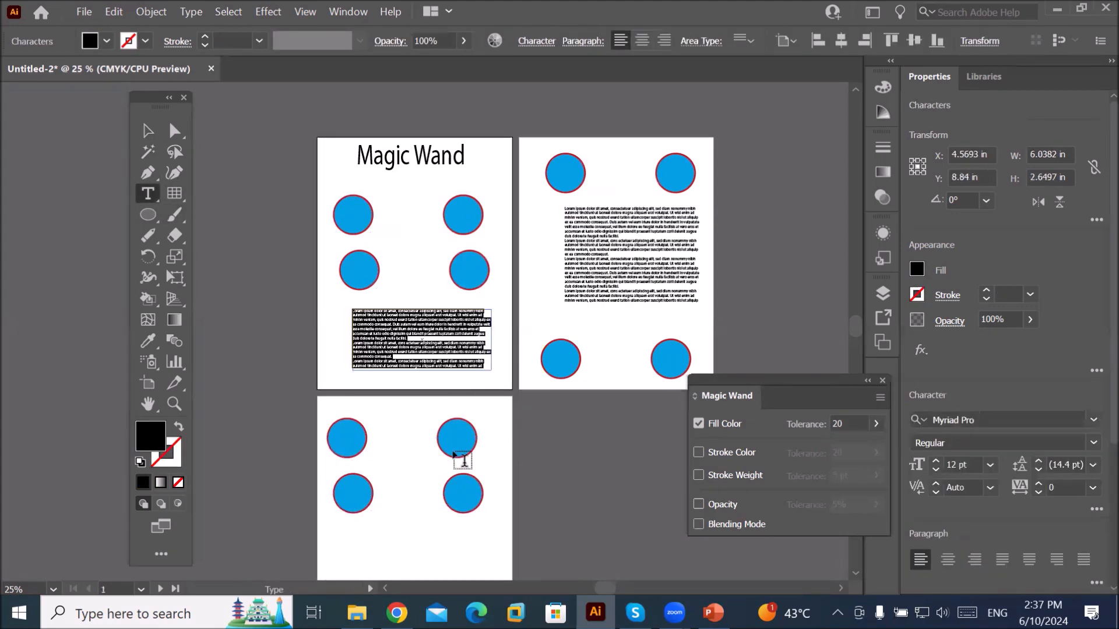
{"action": "scroll", "coordinate": [460, 457], "scroll_direction": "down", "scroll_amount": 1}
{"action": "left_click_drag", "start_coordinate": [377, 506], "coordinate": [476, 575]}
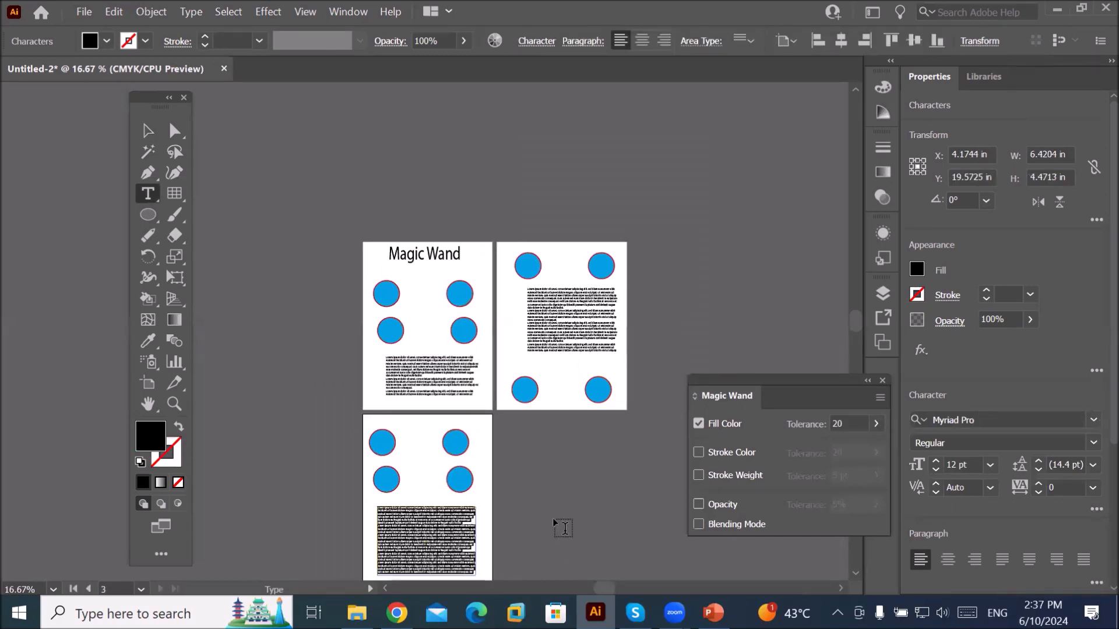
- Finish editing the placeholder text on the third artboard and clear the selection
{"action": "scroll", "coordinate": [552, 518], "scroll_direction": "up", "scroll_amount": 1}
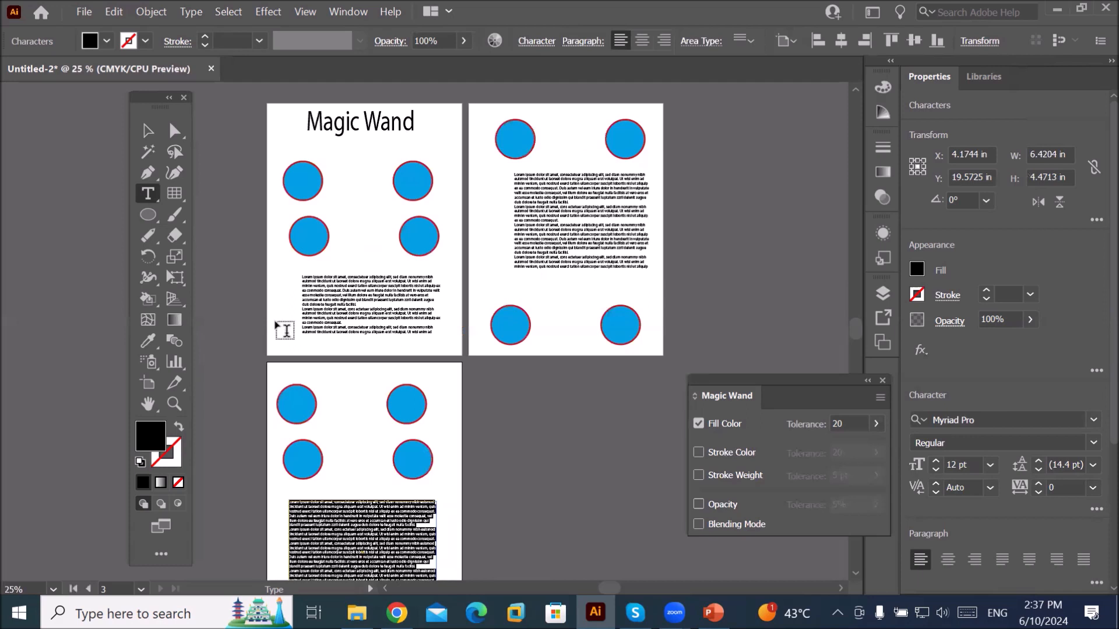
{"action": "left_click", "coordinate": [147, 132]}
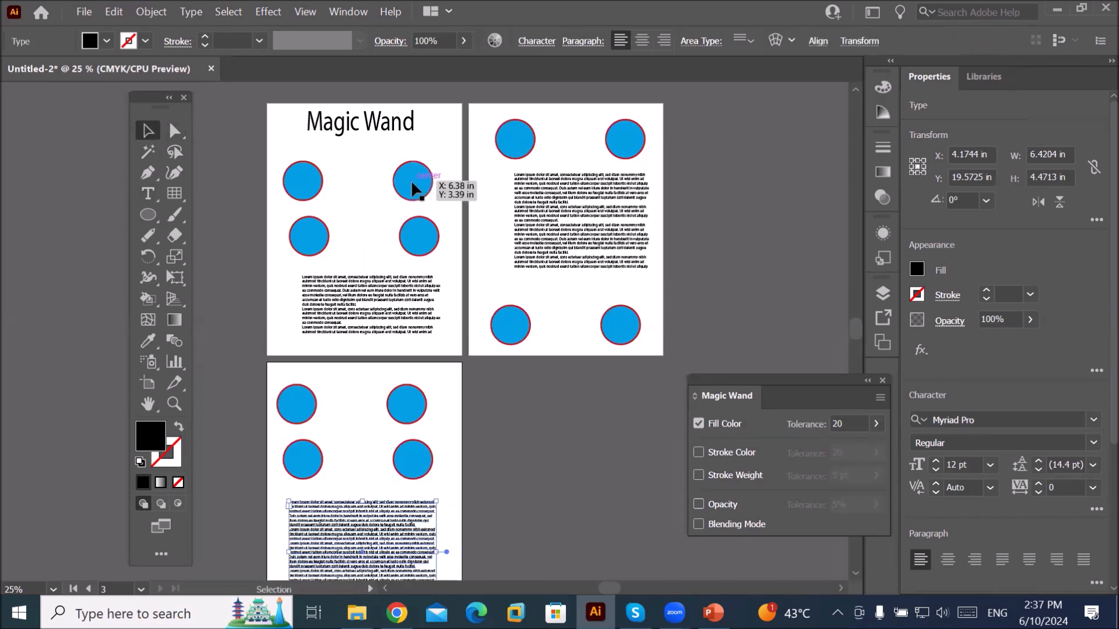
{"action": "left_click", "coordinate": [412, 184]}
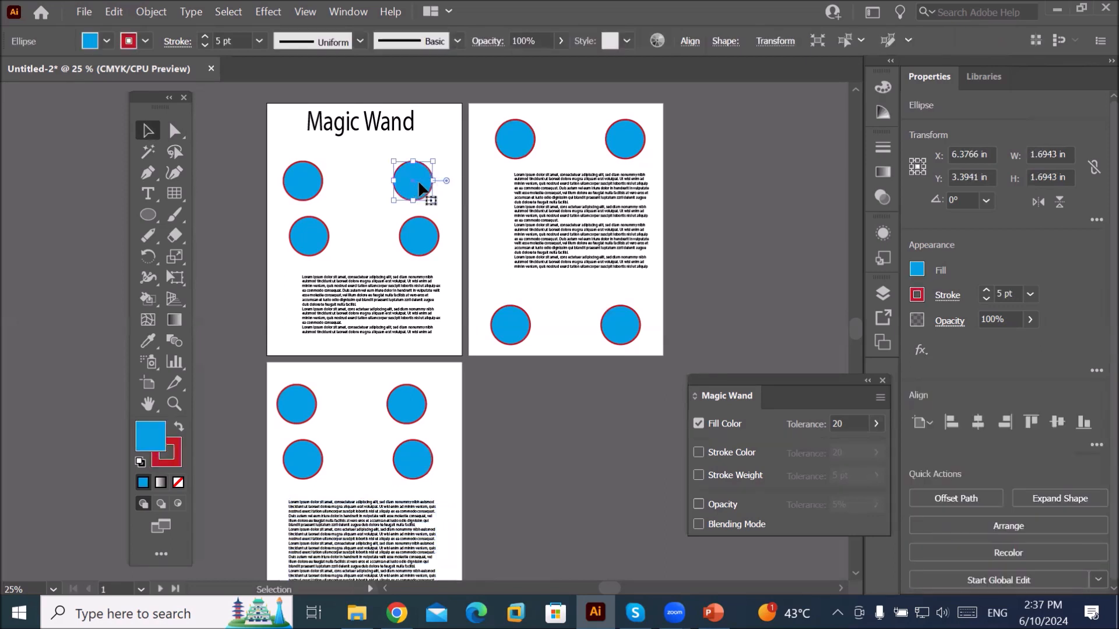
{"action": "left_click", "coordinate": [373, 232]}
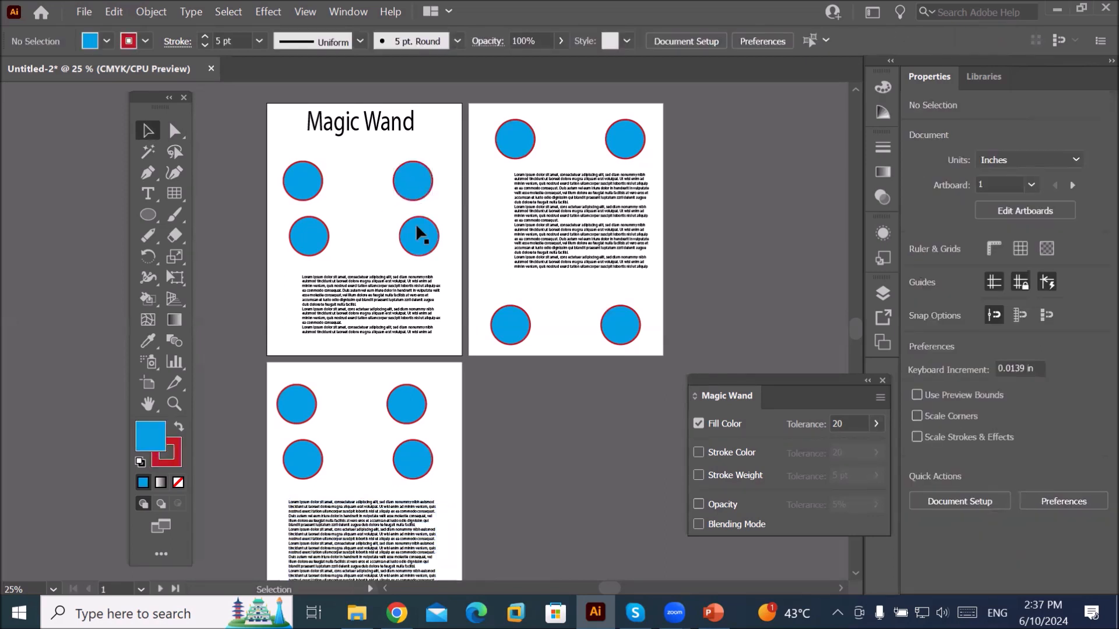
- Select all light-blue circles across the three artboards with the Magic Wand, matching Fill Color at a tolerance of 20
{"action": "left_click", "coordinate": [148, 153]}
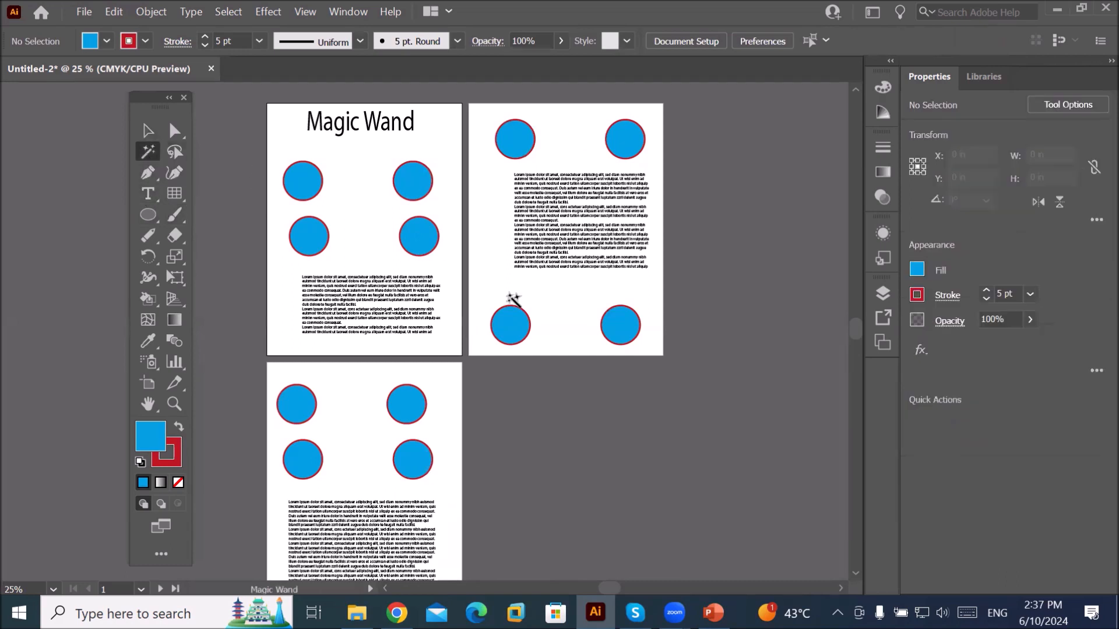
{"action": "double_click", "coordinate": [148, 153]}
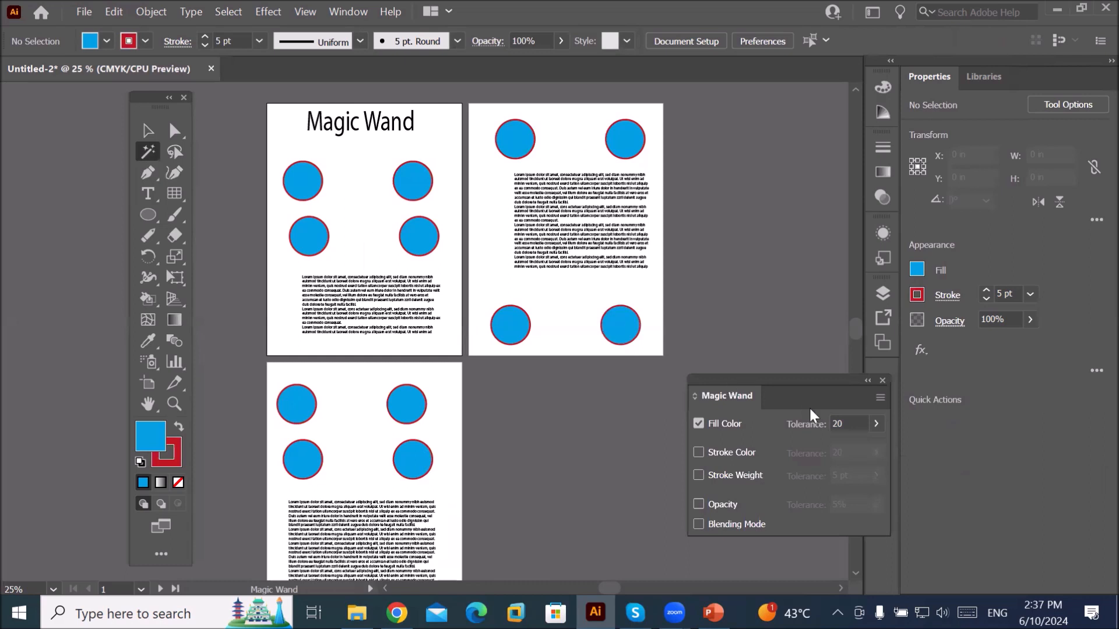
{"action": "left_click_drag", "start_coordinate": [773, 382], "coordinate": [749, 150]}
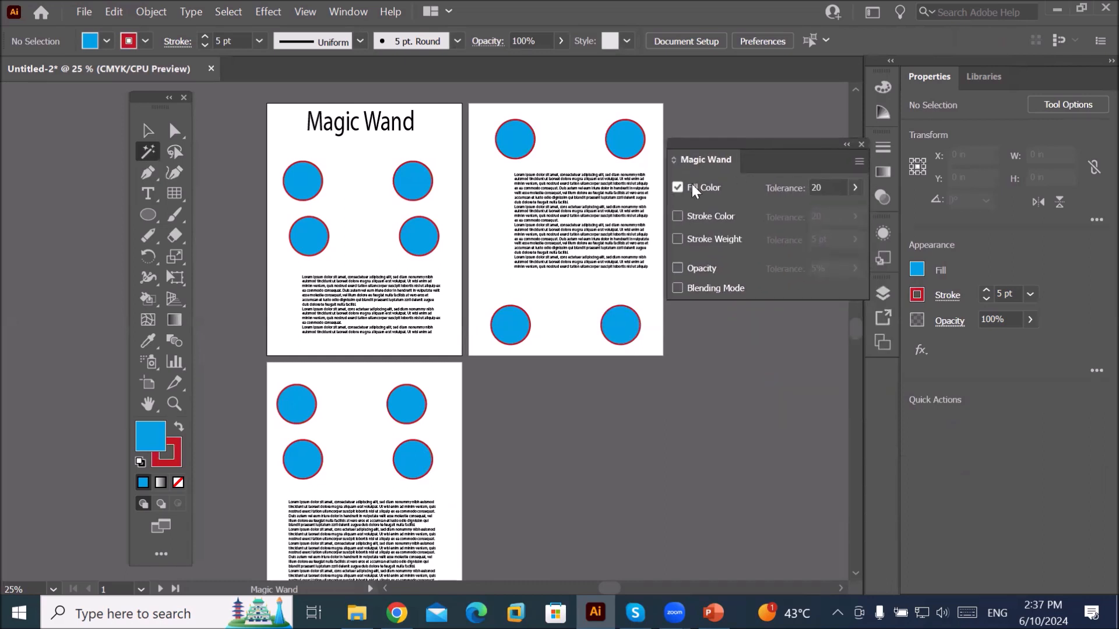
{"action": "left_click", "coordinate": [834, 187]}
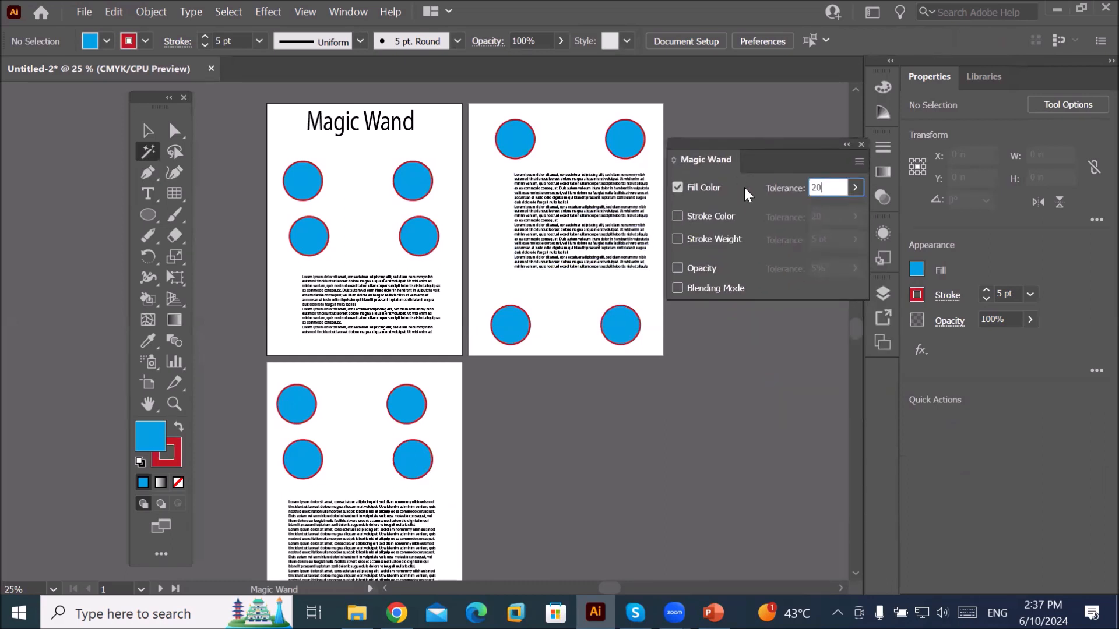
{"action": "left_click", "coordinate": [307, 182]}
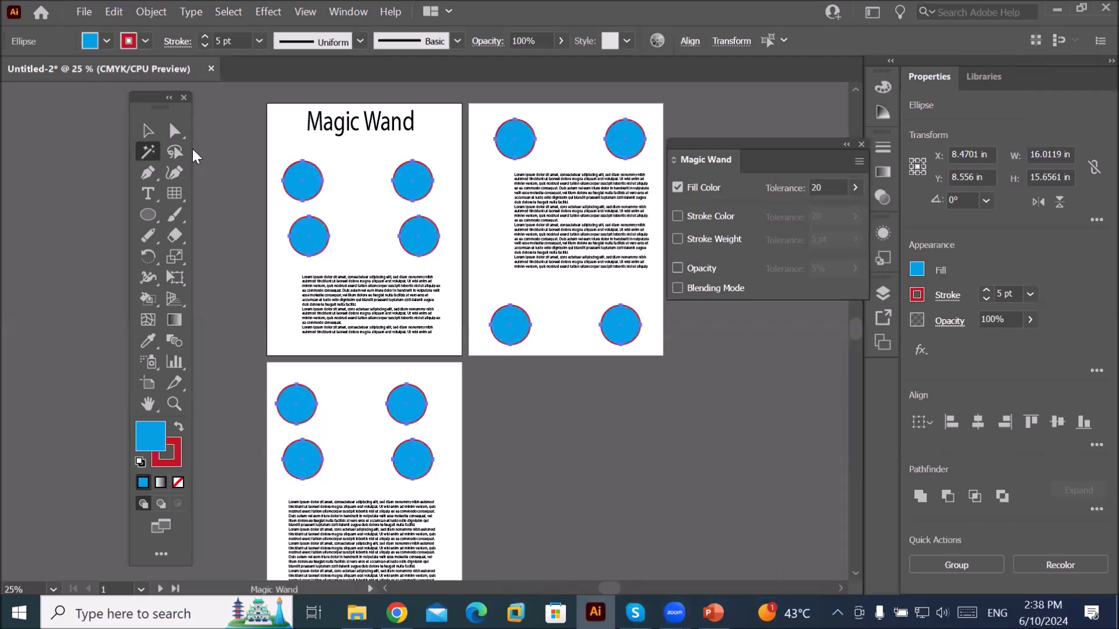
- Delete the selected blue circles and undo the deletion
{"action": "key", "text": "Delete"}
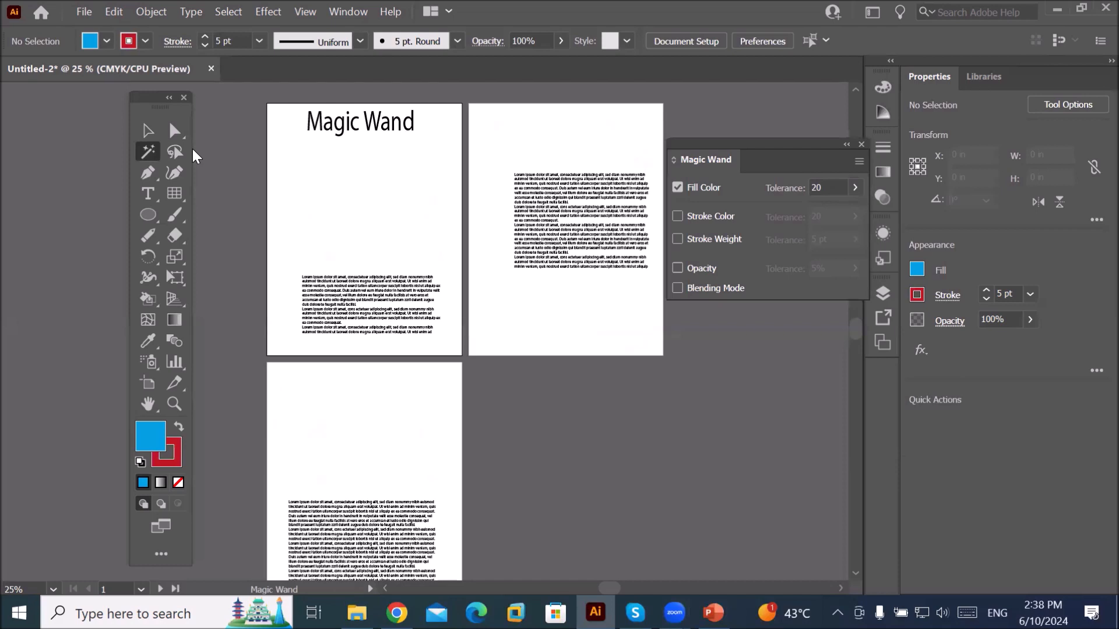
{"action": "key", "text": "ctrl+z"}
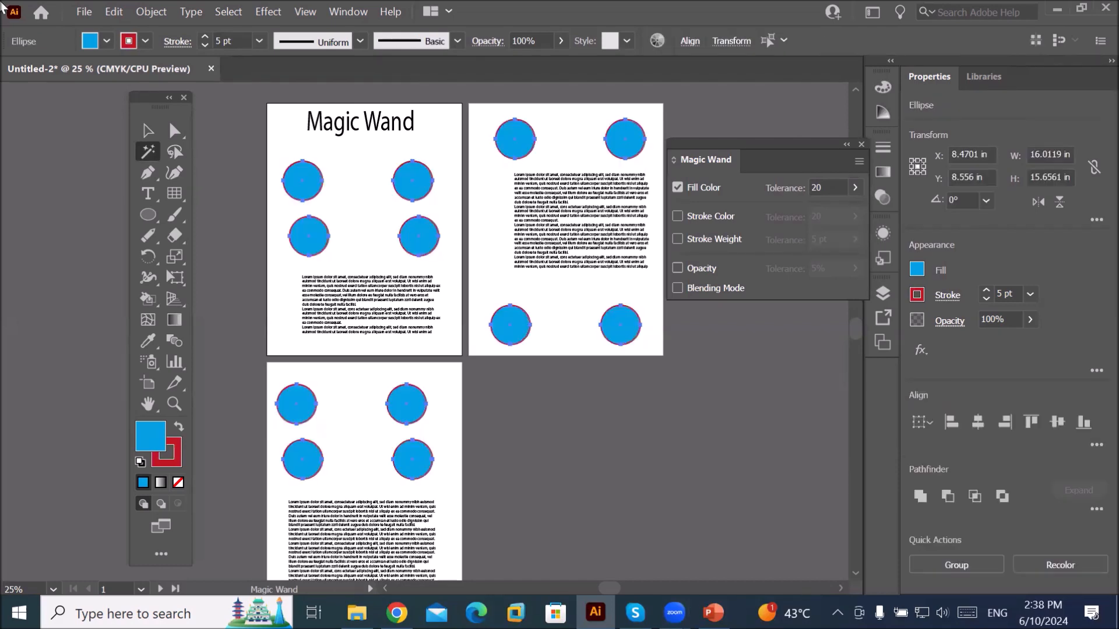
- Try green, yellow and red fills on all selected circles, finishing with the light-blue fill
{"action": "left_click", "coordinate": [101, 44]}
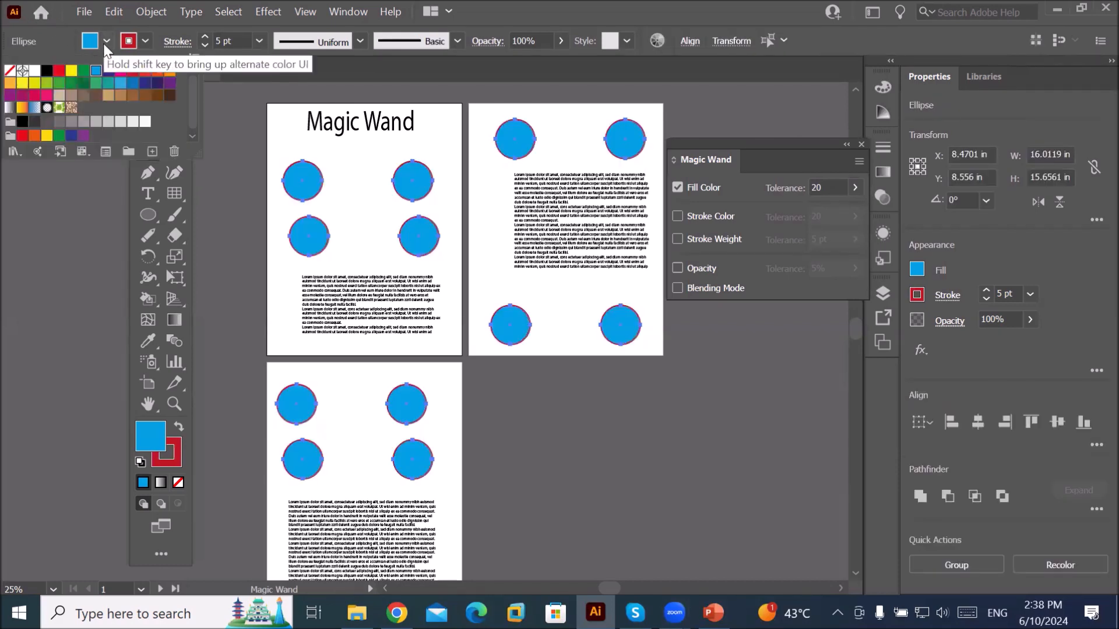
{"action": "left_click", "coordinate": [83, 72]}
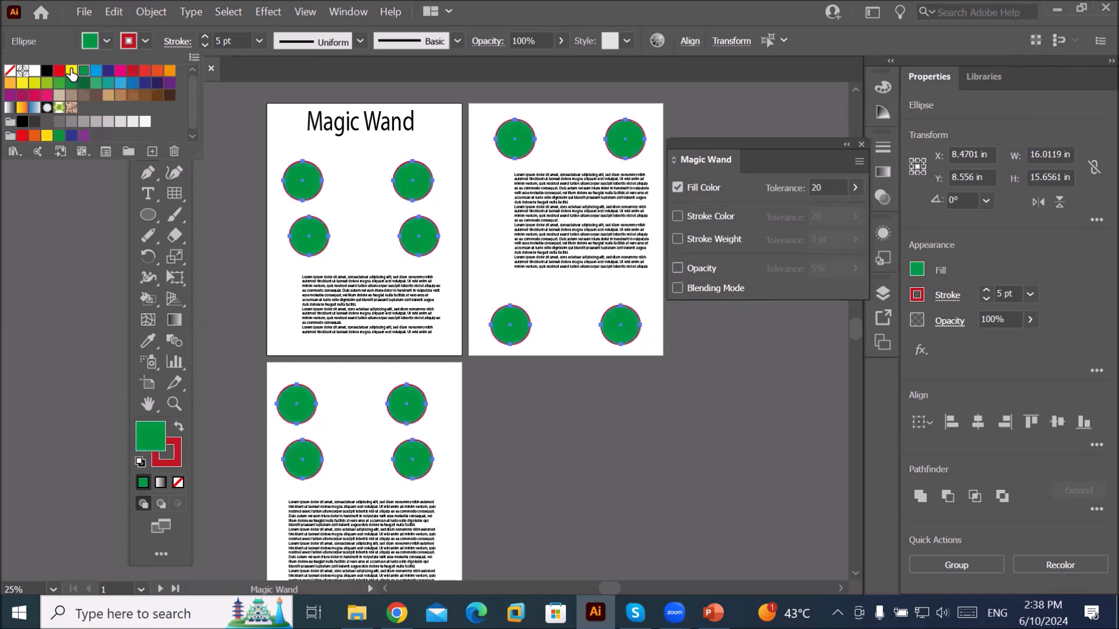
{"action": "left_click", "coordinate": [71, 70]}
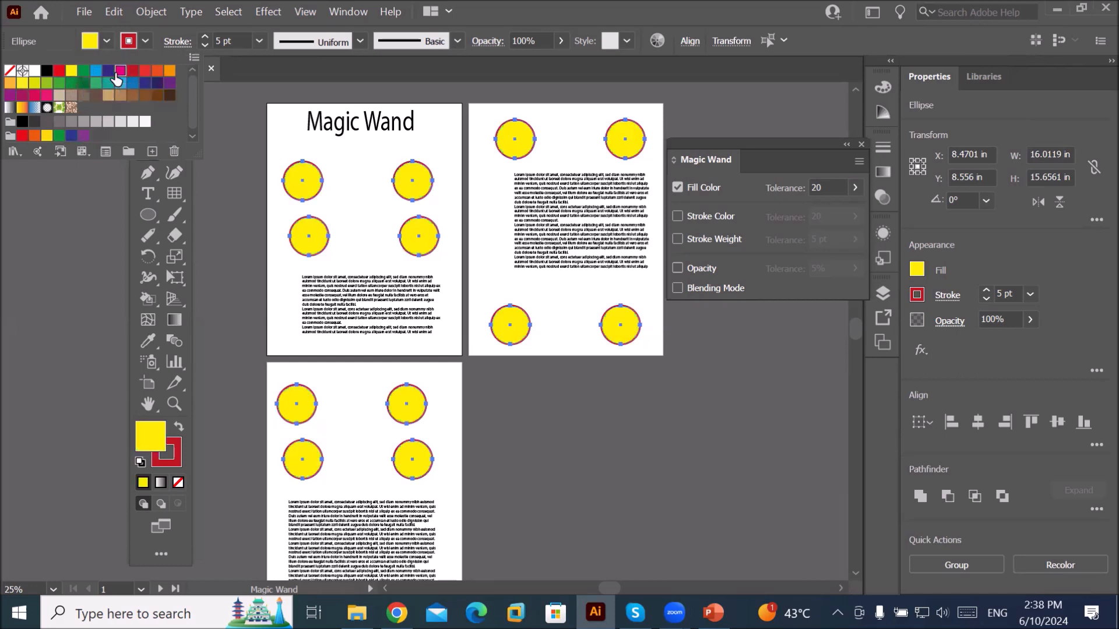
{"action": "left_click", "coordinate": [120, 71]}
{"action": "left_click", "coordinate": [129, 72]}
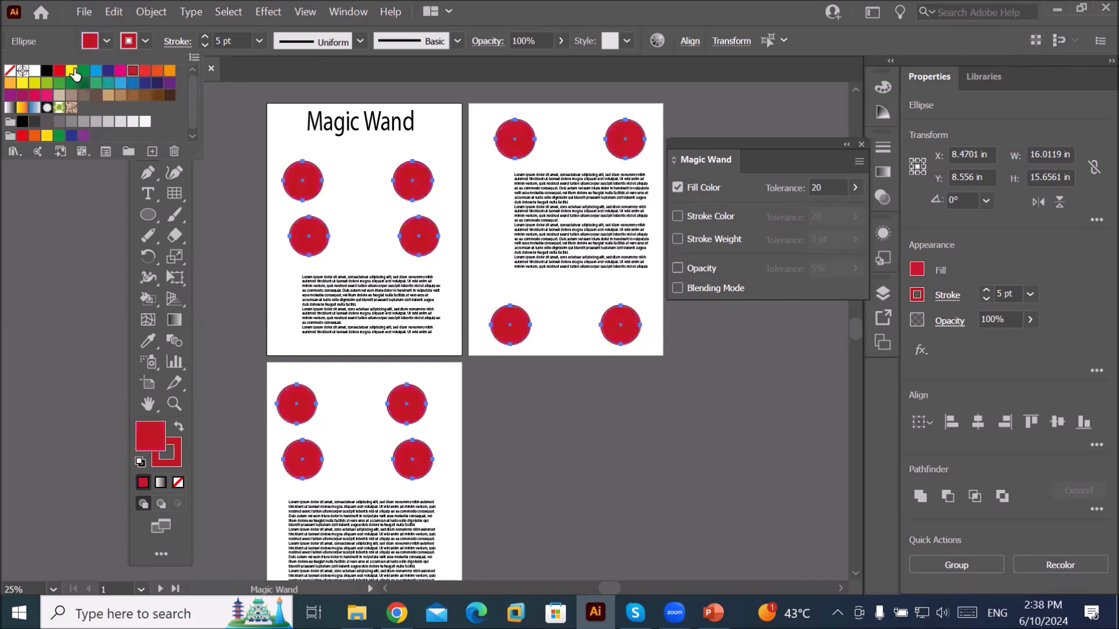
{"action": "left_click", "coordinate": [71, 71]}
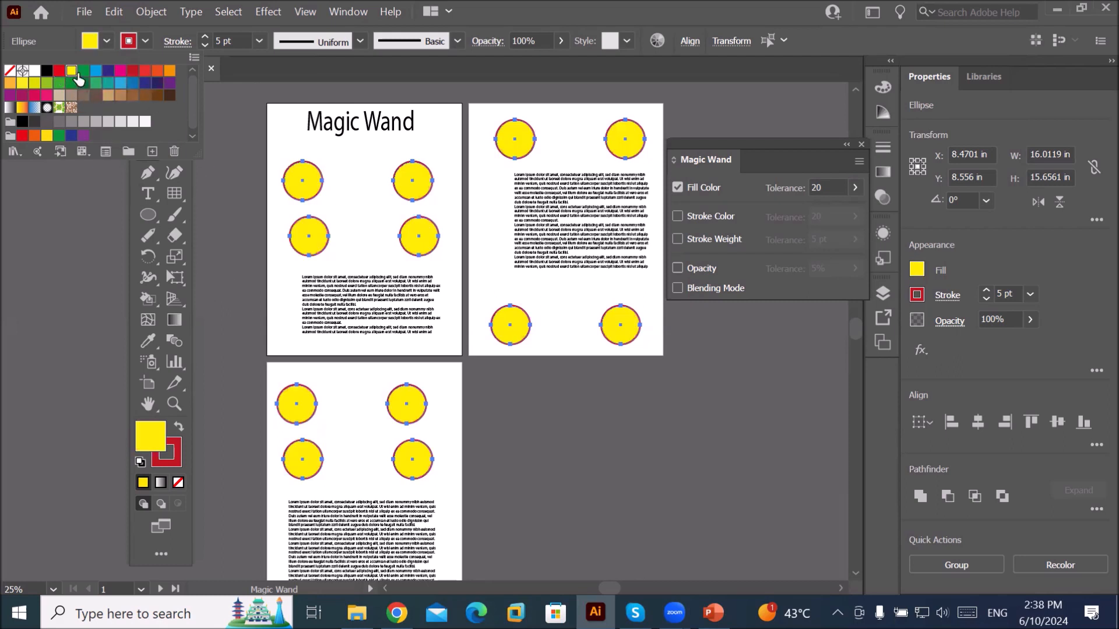
{"action": "left_click", "coordinate": [84, 72]}
{"action": "left_click", "coordinate": [96, 70]}
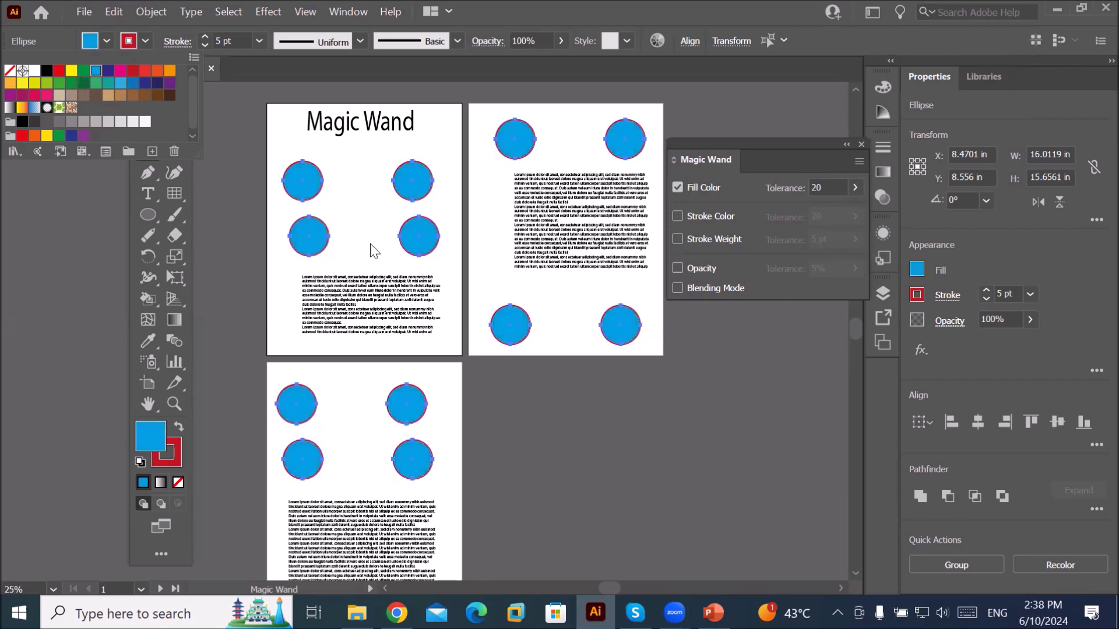
{"action": "key", "text": "Escape"}
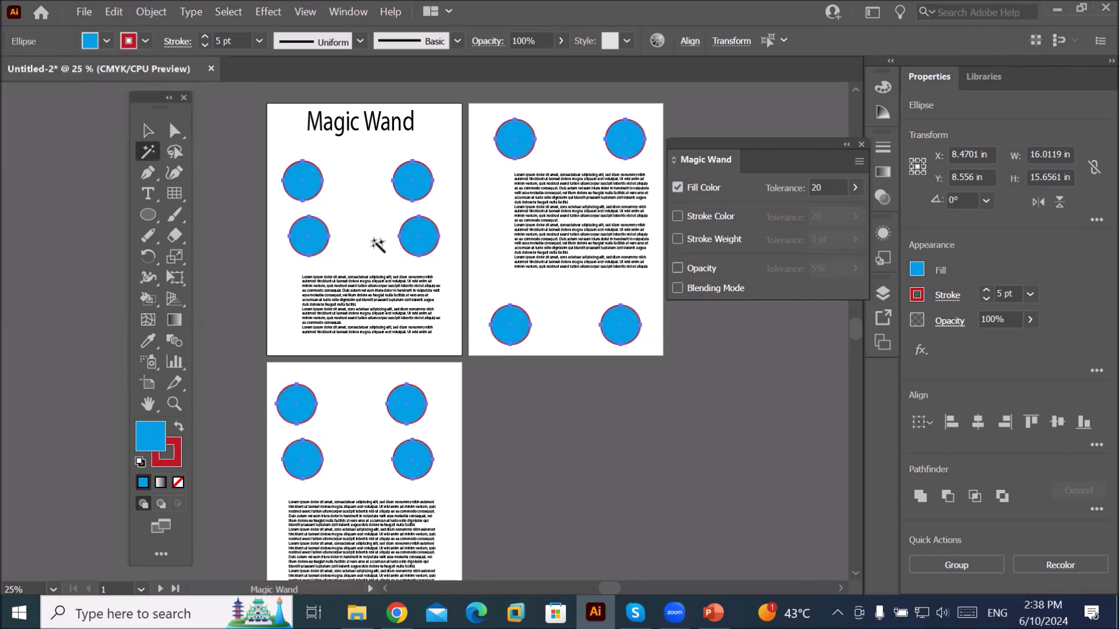
- Duplicate a column of two blue circles into the middle gap of the circle groups on the first and third artboards
{"action": "left_click", "coordinate": [148, 130]}
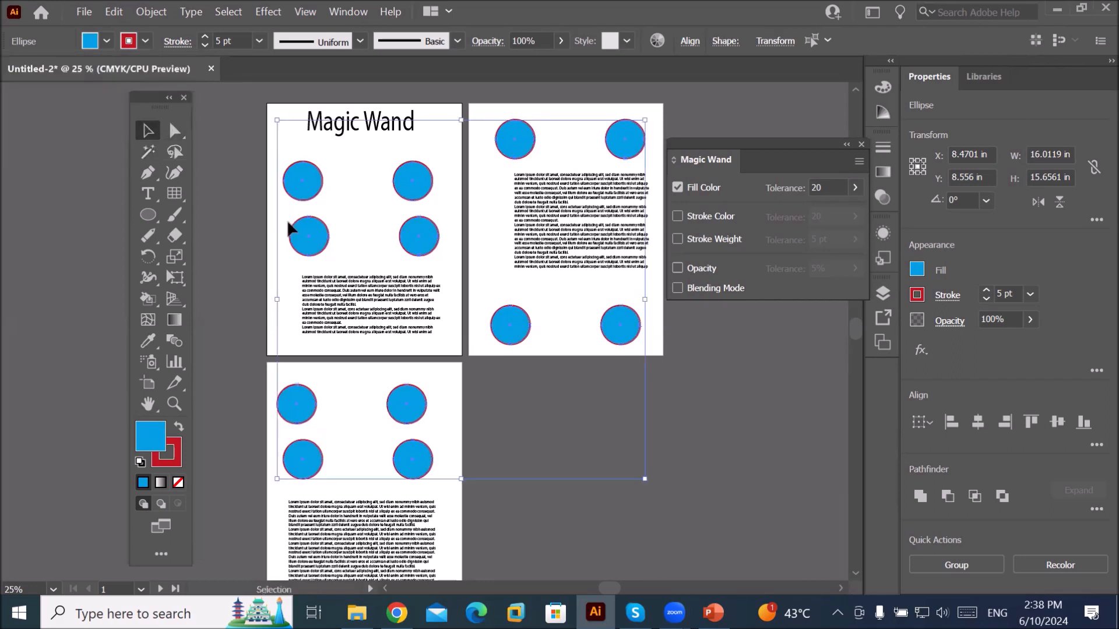
{"action": "left_click", "coordinate": [448, 112]}
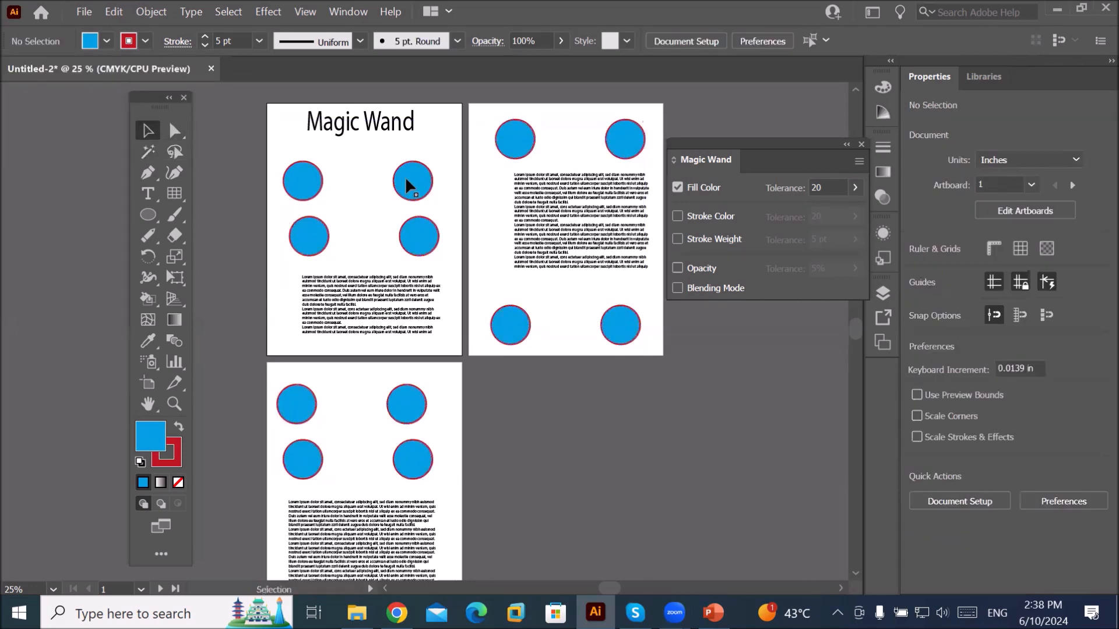
{"action": "left_click_drag", "start_coordinate": [374, 179], "coordinate": [370, 240]}
{"action": "left_click_drag", "start_coordinate": [370, 385], "coordinate": [369, 463]}
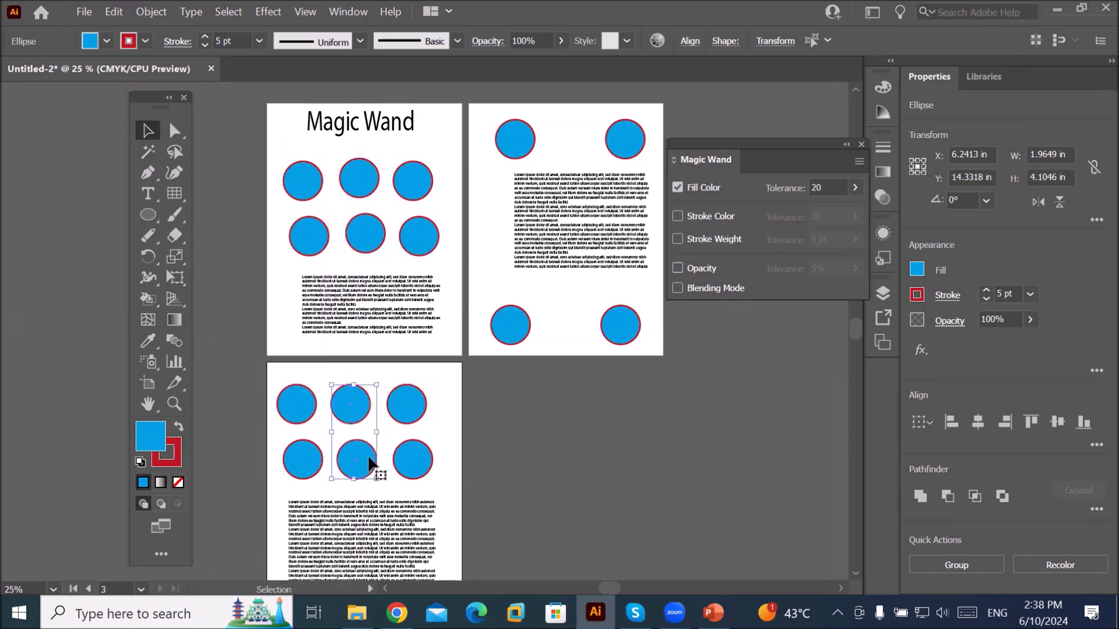
- Fill the middle circles on the first and third artboards and the second artboard's upper-right and lower-left circles with green
{"action": "left_click", "coordinate": [358, 180], "text": "shift"}
{"action": "left_click", "coordinate": [368, 230], "text": "shift"}
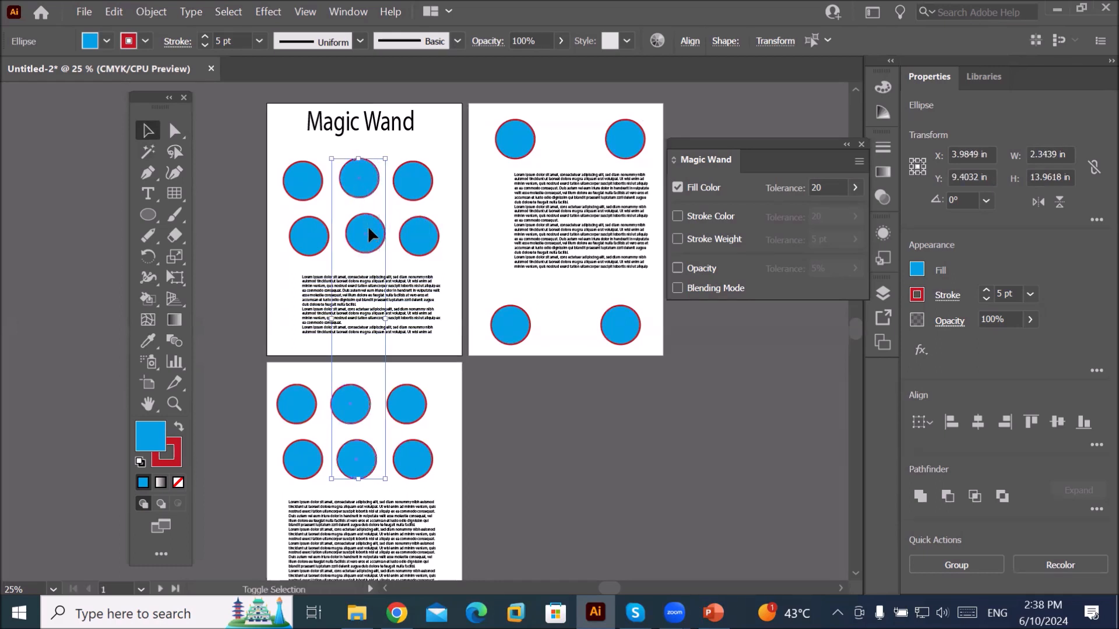
{"action": "left_click", "coordinate": [639, 138], "text": "shift"}
{"action": "left_click", "coordinate": [508, 321], "text": "shift"}
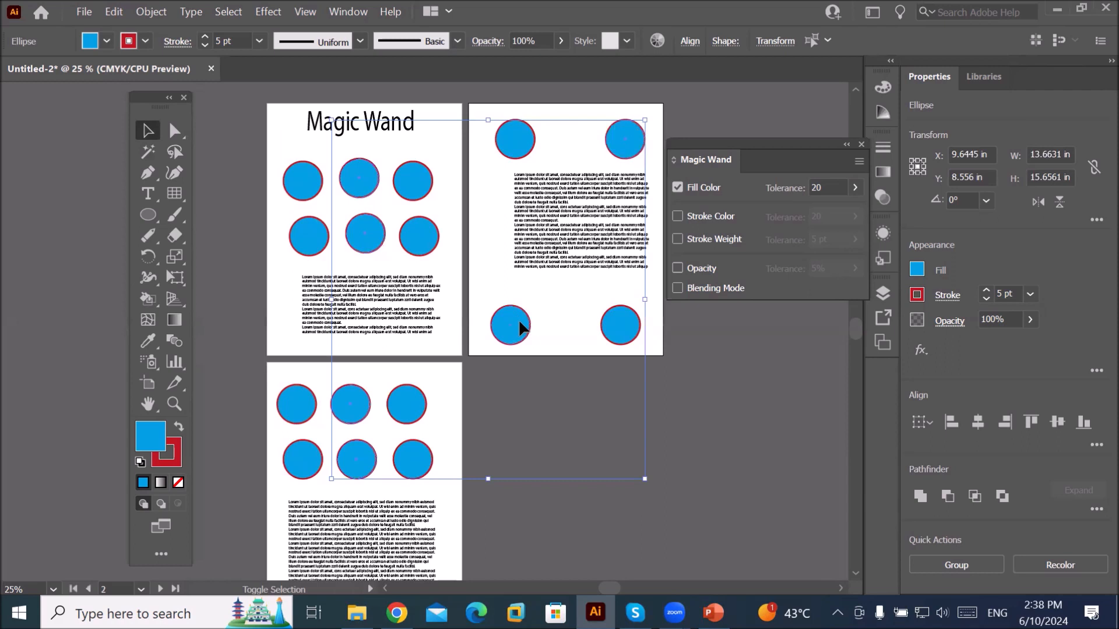
{"action": "left_click", "coordinate": [100, 41]}
{"action": "left_click", "coordinate": [83, 70]}
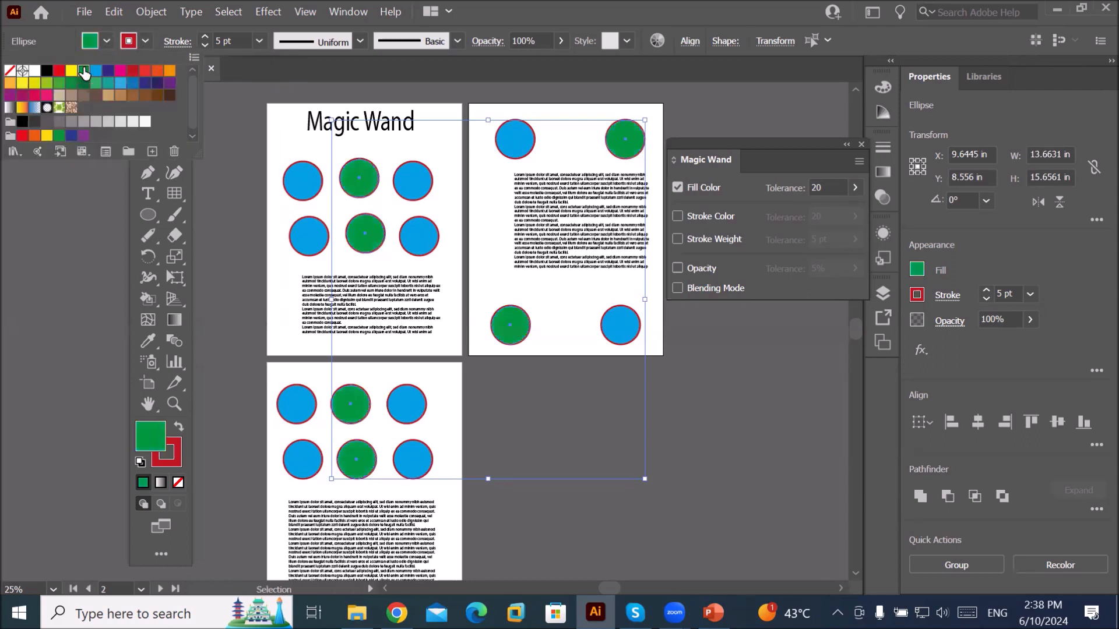
{"action": "key", "text": "Escape"}
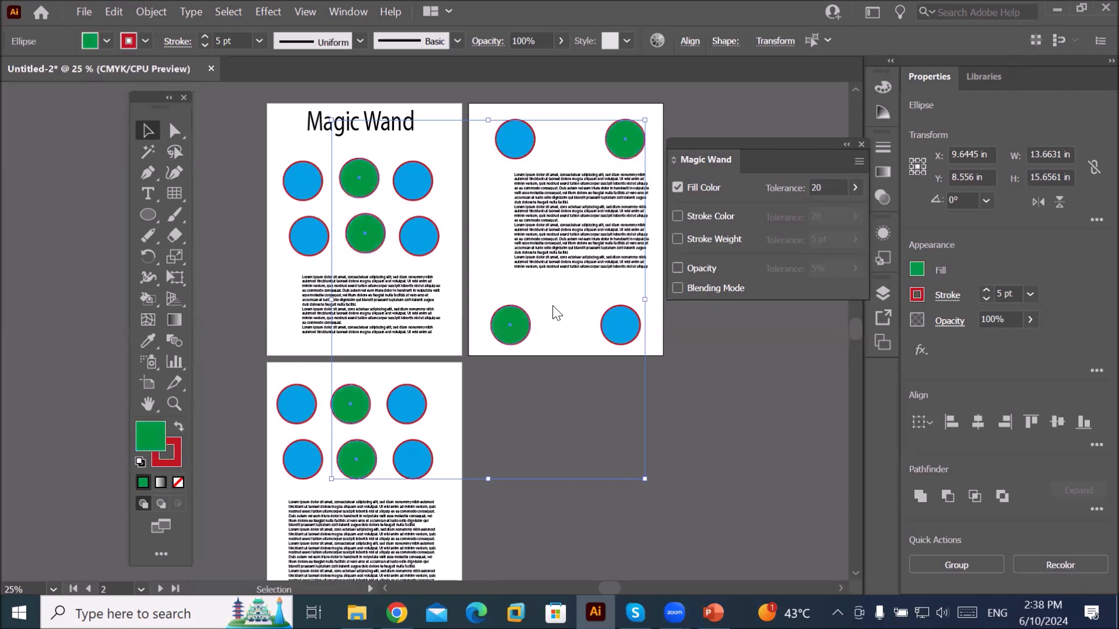
{"action": "left_click", "coordinate": [654, 125]}
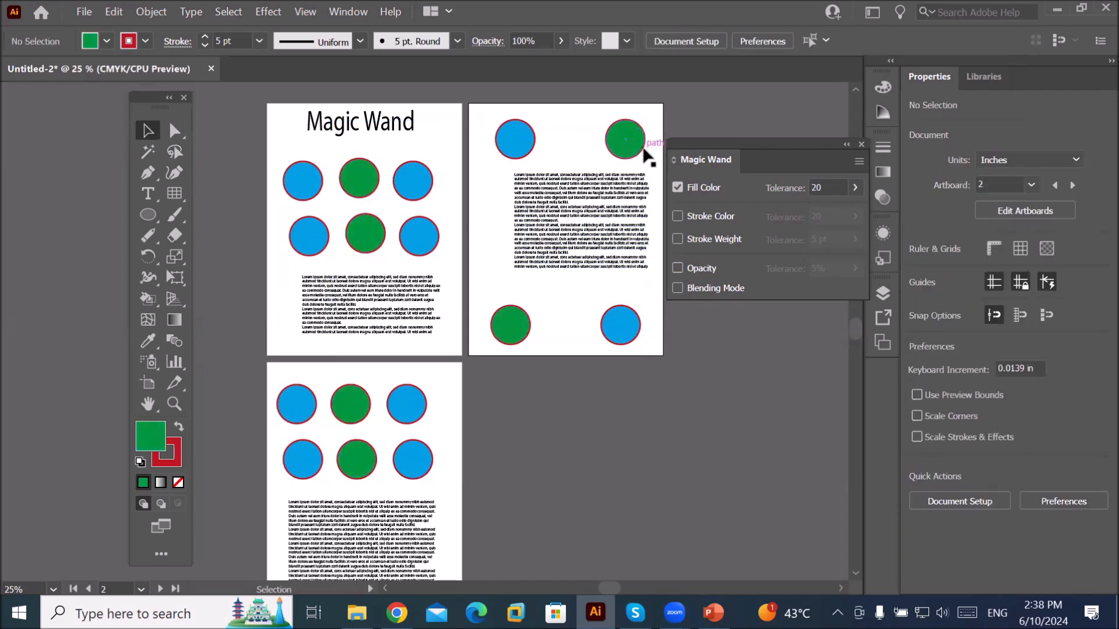
- Shrink the second artboard's upper-right green circle to about 0.85 in and repeat it in a row of seven below the text
{"action": "left_click_drag", "start_coordinate": [642, 150], "coordinate": [511, 297]}
{"action": "key", "text": "ctrl+d"}
{"action": "key", "text": "ctrl+d"}
{"action": "key", "text": "ctrl+d"}
{"action": "key", "text": "ctrl+d"}
{"action": "key", "text": "ctrl+d"}
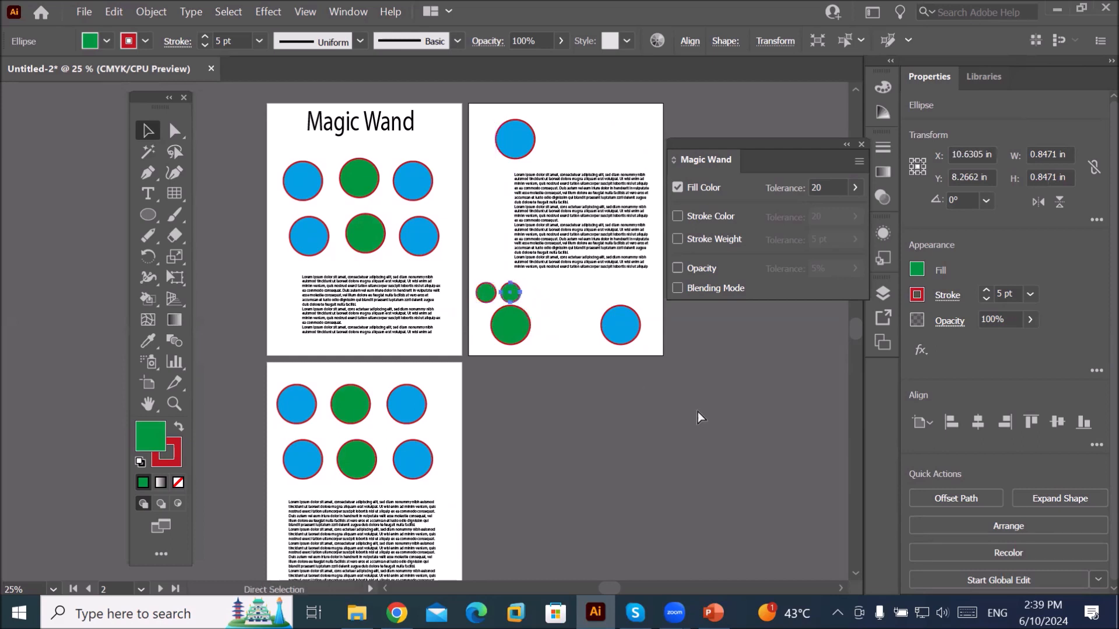
{"action": "key", "text": "v"}
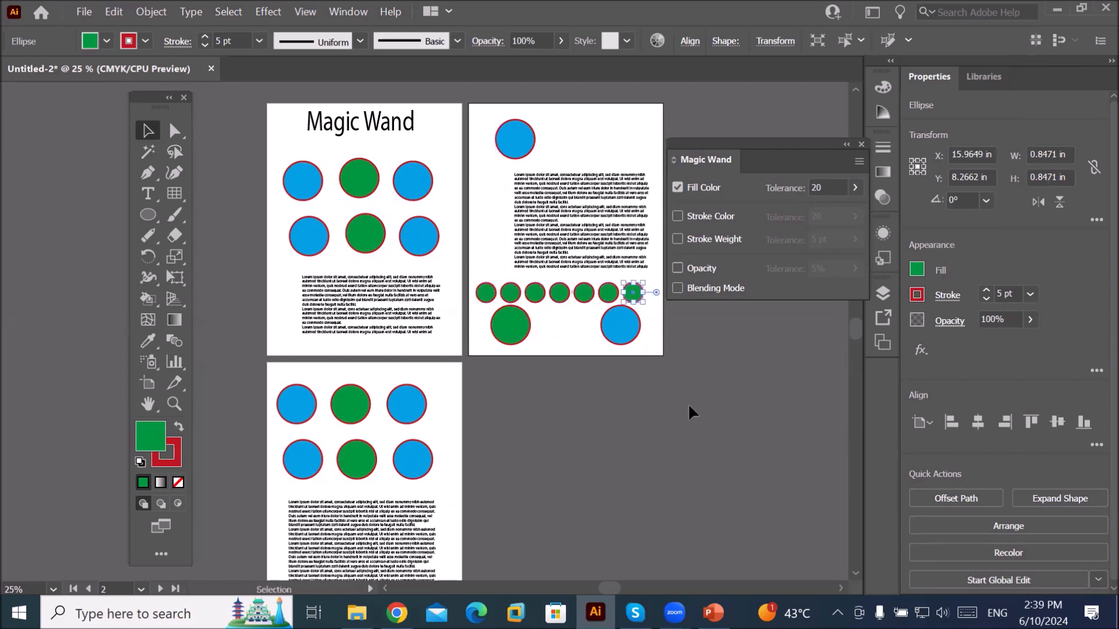
- Copy the row of small green circles above the third artboard's text and move its six large circles up and to the right
{"action": "left_click_drag", "start_coordinate": [473, 271], "coordinate": [437, 485]}
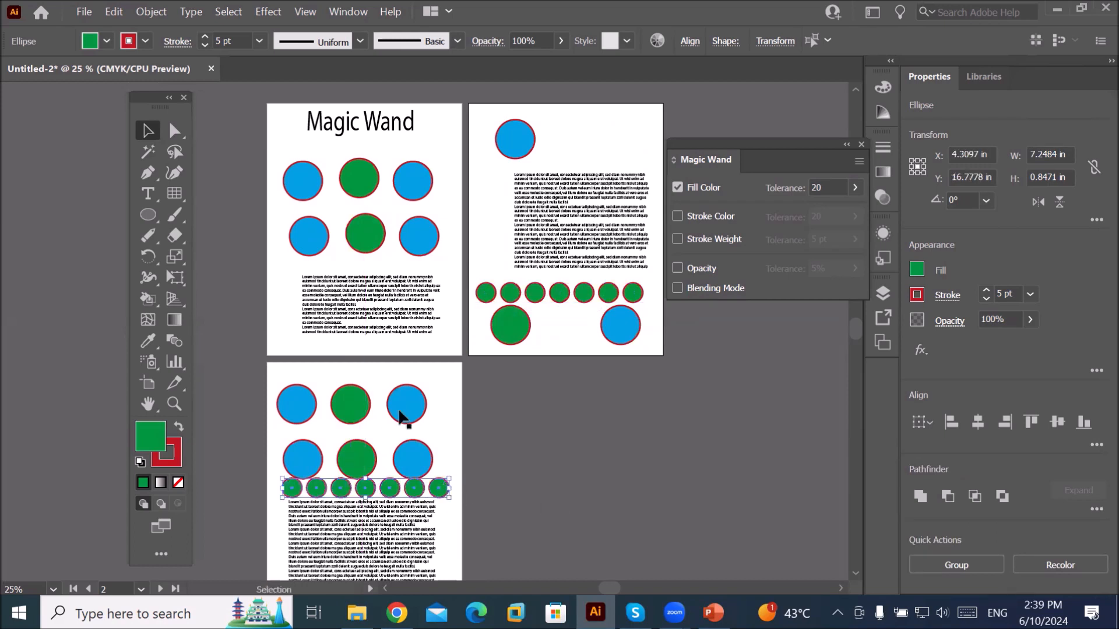
{"action": "left_click_drag", "start_coordinate": [271, 378], "coordinate": [436, 449]}
{"action": "left_click", "coordinate": [570, 330]}
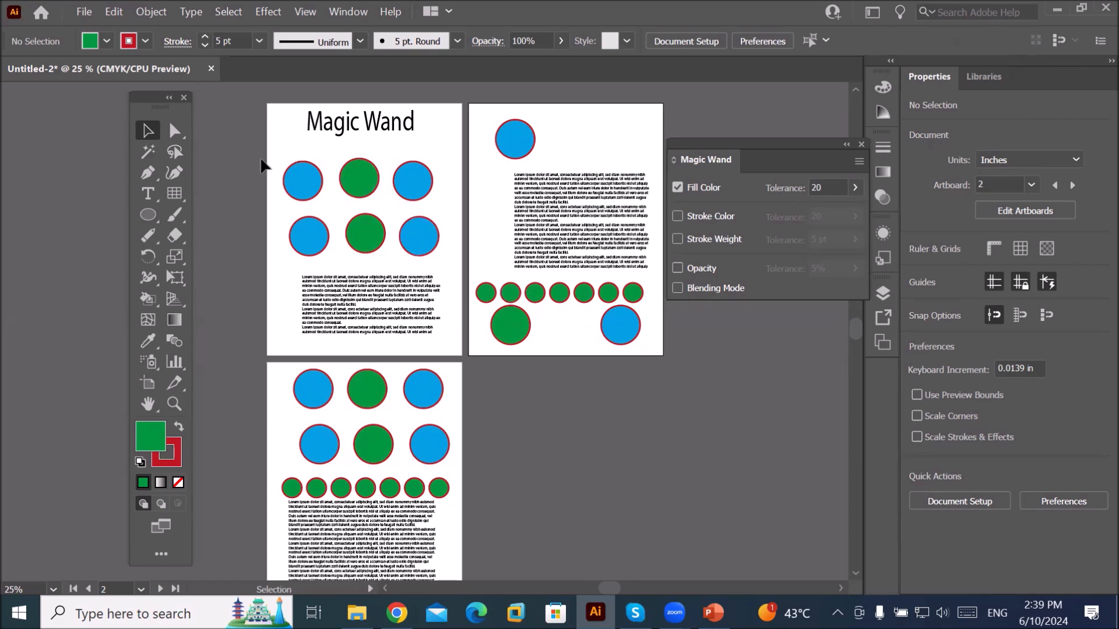
- Select all green circles on the three artboards by fill color with the Magic Wand
{"action": "left_click", "coordinate": [149, 155]}
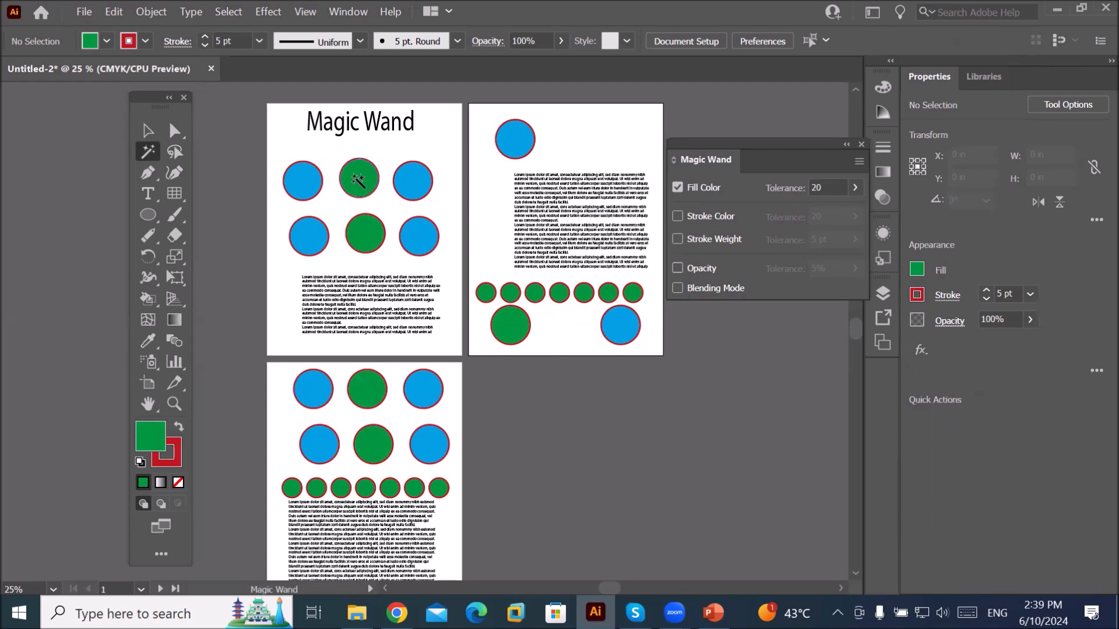
{"action": "left_click", "coordinate": [358, 180]}
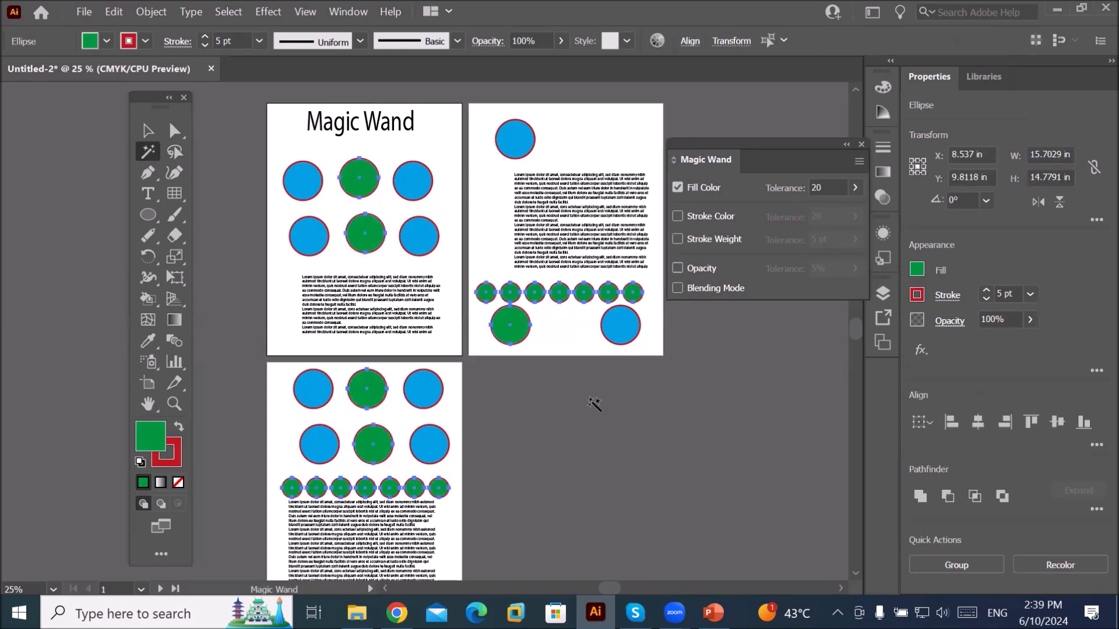
- Draw a green, red-outlined star about 1.48 in wide at the top edge of the second artboard
{"action": "left_click", "coordinate": [150, 213]}
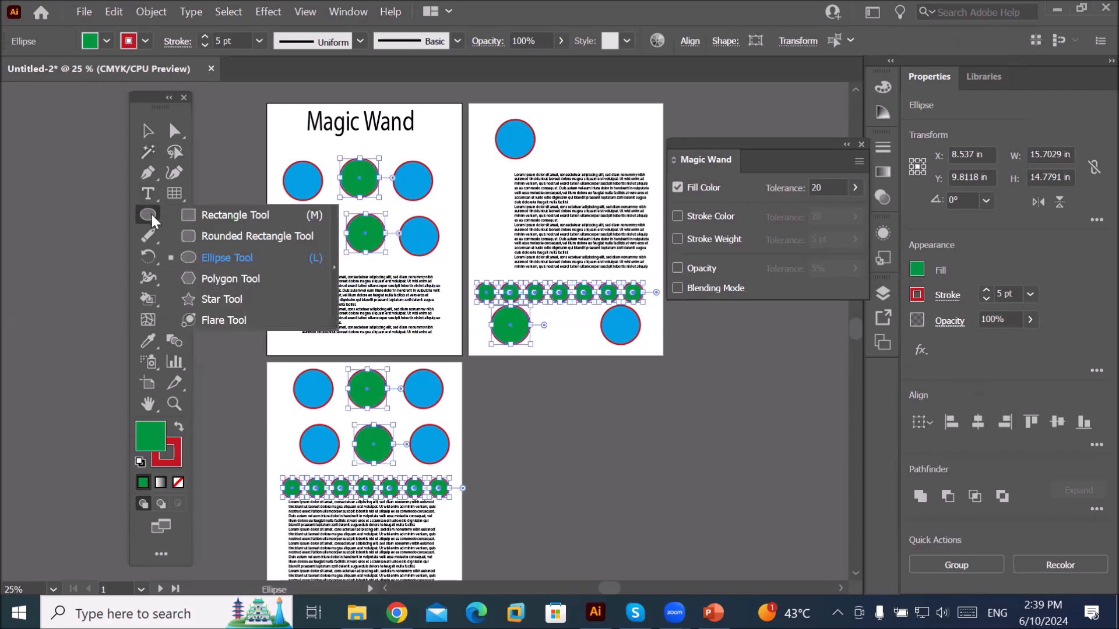
{"action": "left_click", "coordinate": [211, 298]}
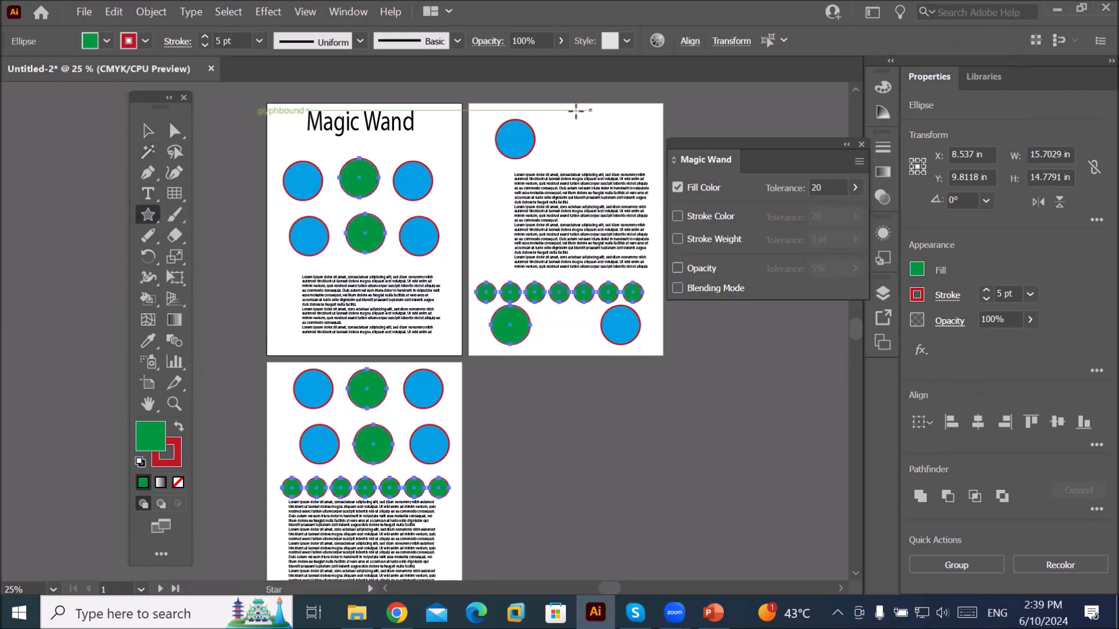
{"action": "left_click_drag", "start_coordinate": [566, 110], "coordinate": [575, 124]}
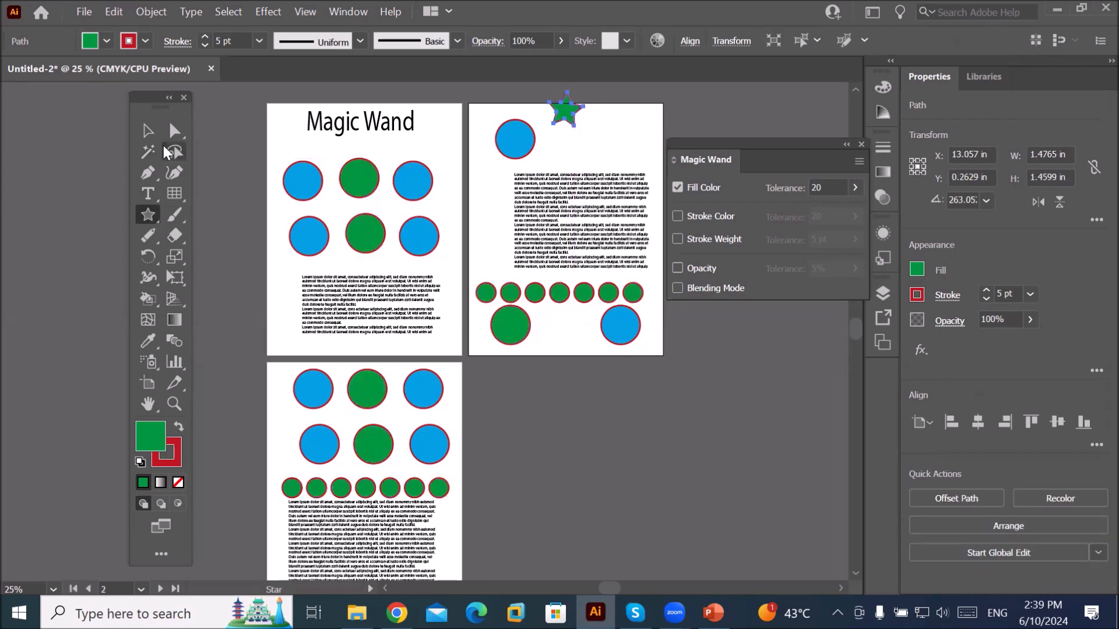
- Move the star inside the second artboard and place copies at its left edge, the first artboard's lower-right corner and the third artboard's upper-left area
{"action": "left_click", "coordinate": [147, 130]}
{"action": "left_click_drag", "start_coordinate": [565, 110], "coordinate": [459, 337]}
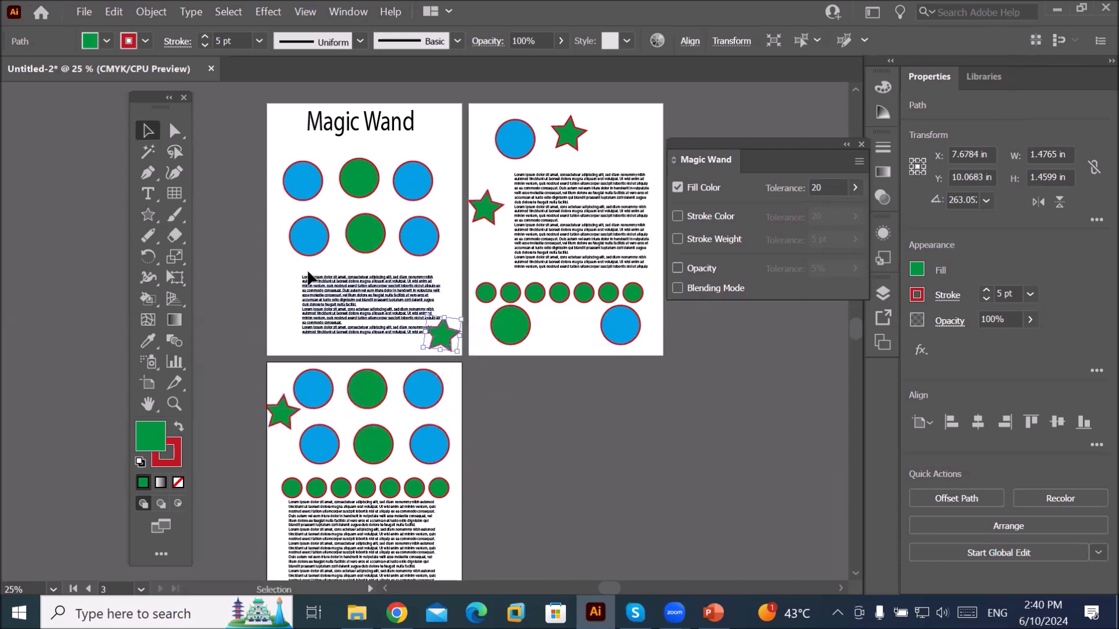
- Draw a green, red-outlined square about 0.58 in wide below the "Magic Wand" title and repeat it in a horizontal row of eleven
{"action": "left_click_drag", "start_coordinate": [147, 214], "coordinate": [233, 216]}
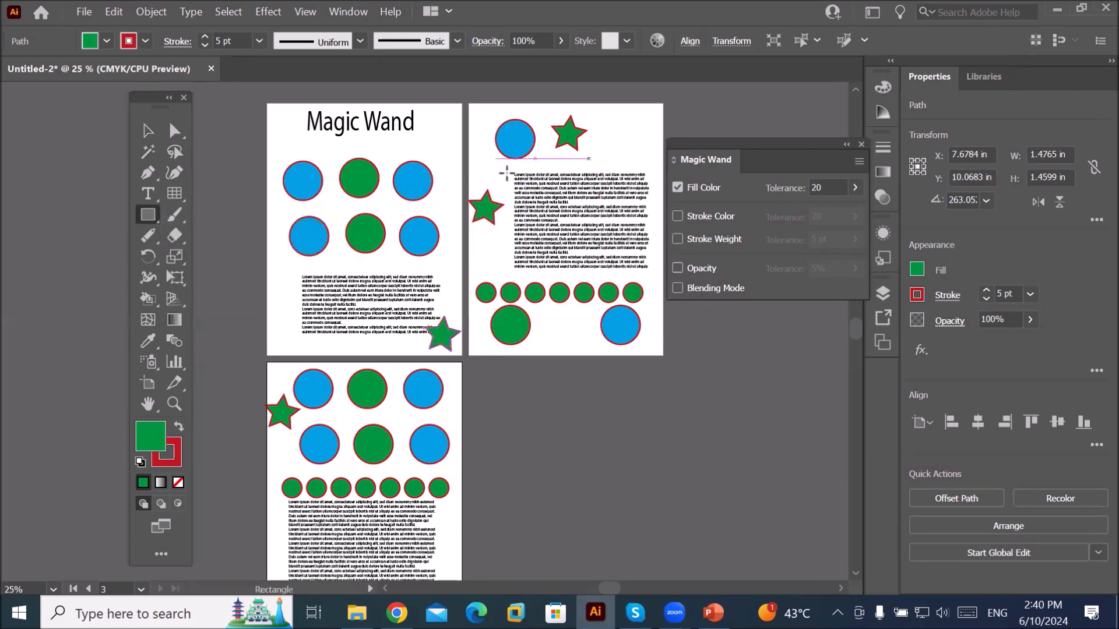
{"action": "left_click_drag", "start_coordinate": [294, 146], "coordinate": [305, 155]}
{"action": "key", "text": "v"}
{"action": "scroll", "coordinate": [300, 148], "scroll_direction": "up", "scroll_amount": 3}
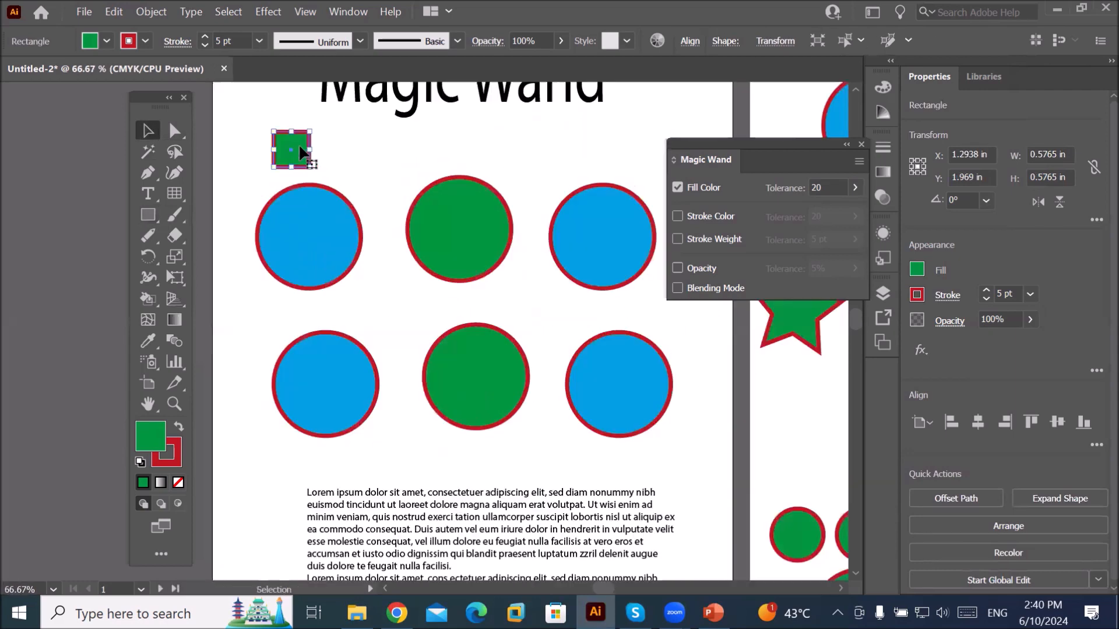
{"action": "left_click_drag", "start_coordinate": [291, 151], "coordinate": [332, 150]}
{"action": "key", "text": "ctrl"}
{"action": "key", "text": "ctrl+d"}
{"action": "key", "text": "ctrl+d"}
{"action": "key", "text": "ctrl+d"}
{"action": "key", "text": "ctrl+d"}
{"action": "key", "text": "ctrl+d"}
{"action": "key", "text": "ctrl+d"}
{"action": "key", "text": "ctrl+d"}
{"action": "key", "text": "ctrl+d"}
{"action": "key", "text": "ctrl+d"}
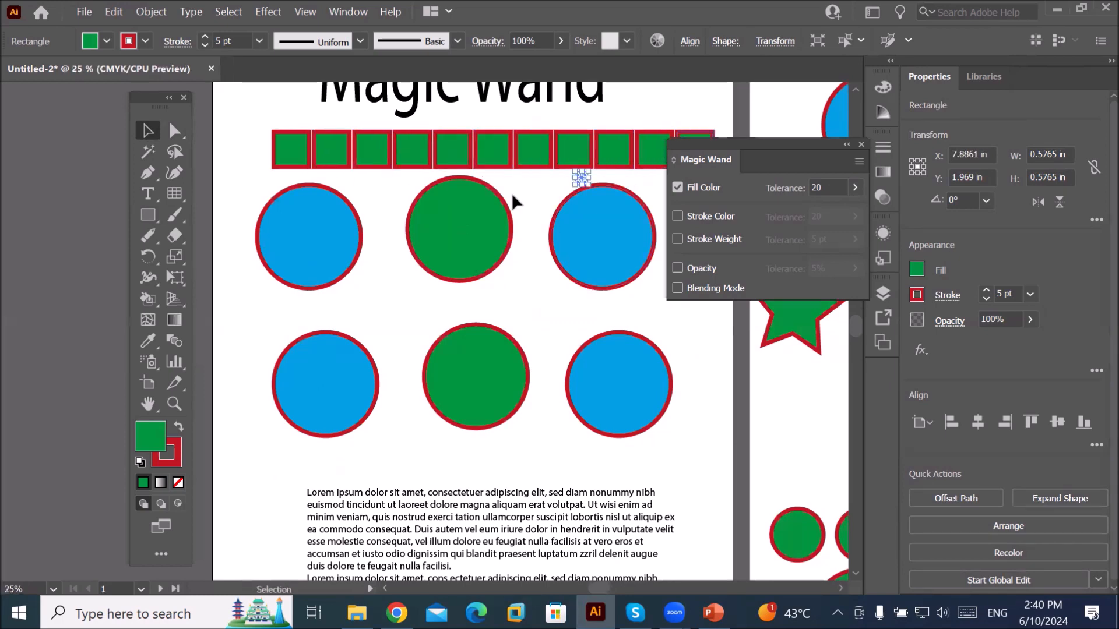
- Use the Magic Wand to select by fill color all green objects, the blue circles instead, and finally the green objects again
{"action": "scroll", "coordinate": [511, 192], "scroll_direction": "down", "scroll_amount": 3}
{"action": "left_click_drag", "start_coordinate": [707, 407], "coordinate": [554, 369]}
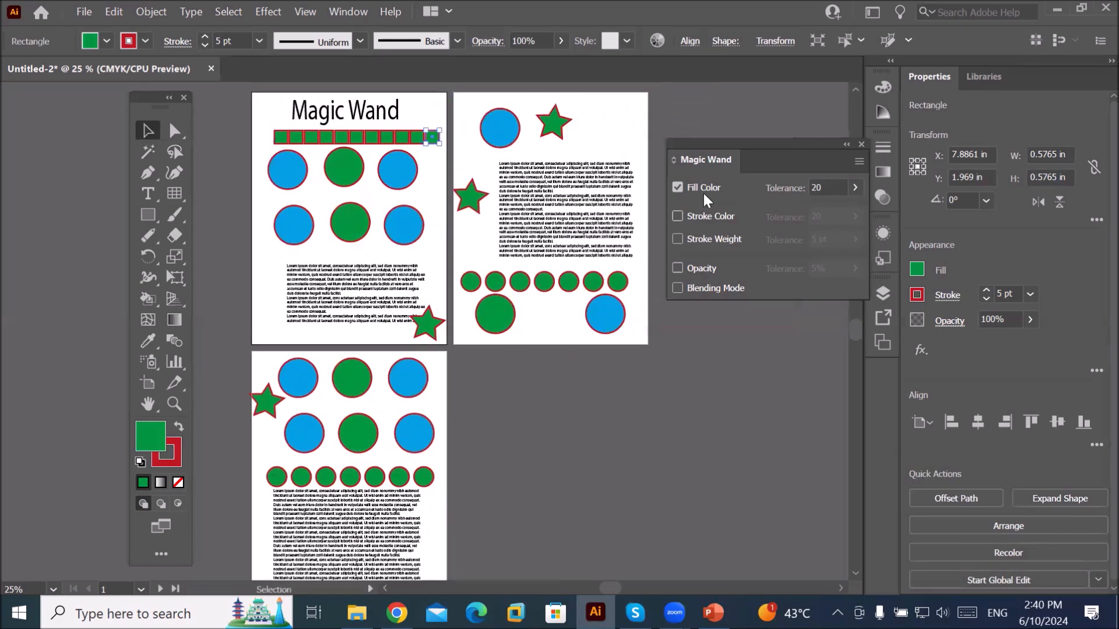
{"action": "left_click", "coordinate": [611, 135]}
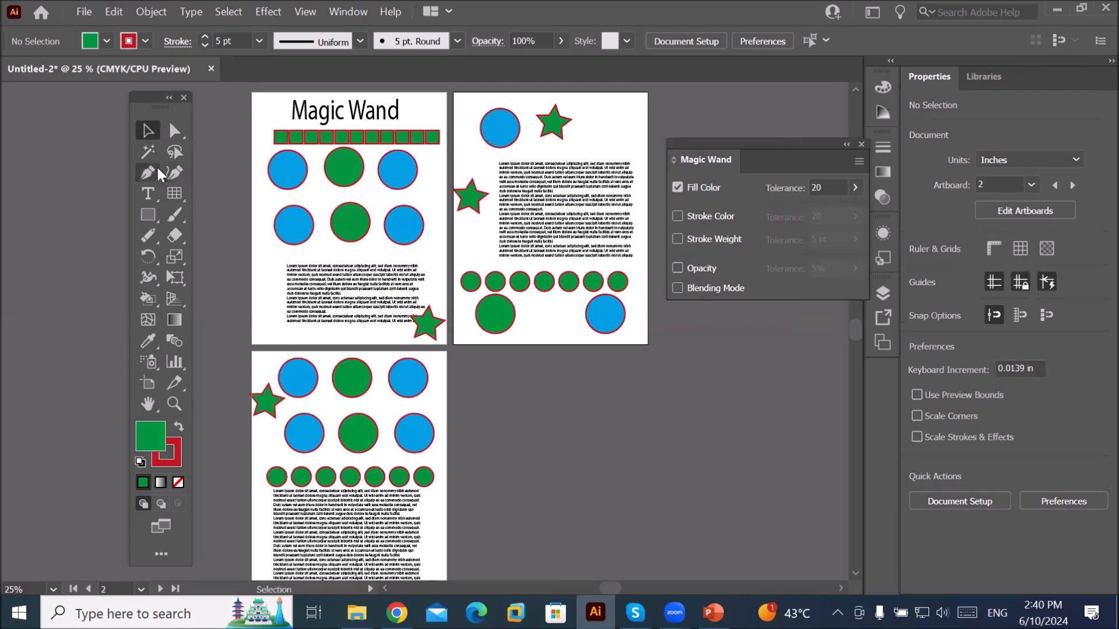
{"action": "left_click", "coordinate": [149, 150]}
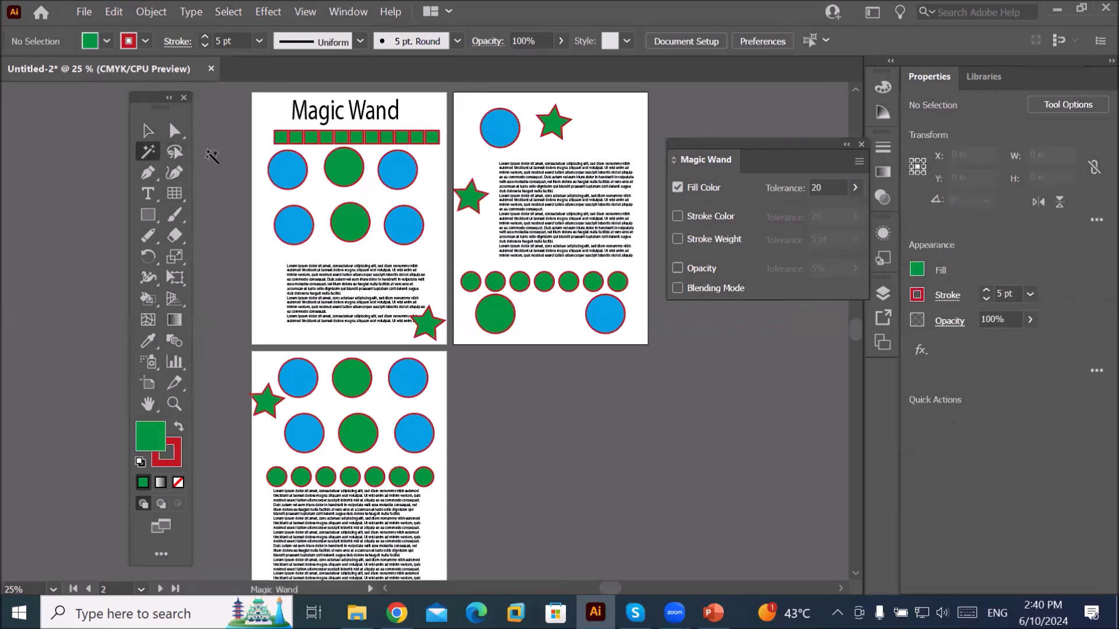
{"action": "scroll", "coordinate": [438, 139], "scroll_direction": "up", "scroll_amount": 1}
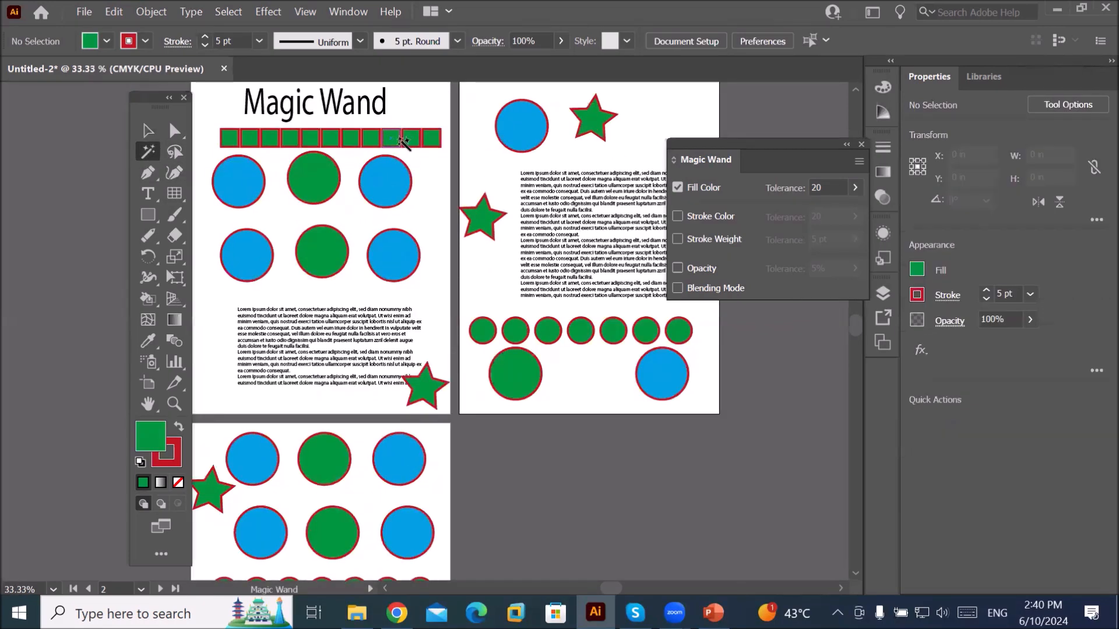
{"action": "left_click", "coordinate": [410, 139]}
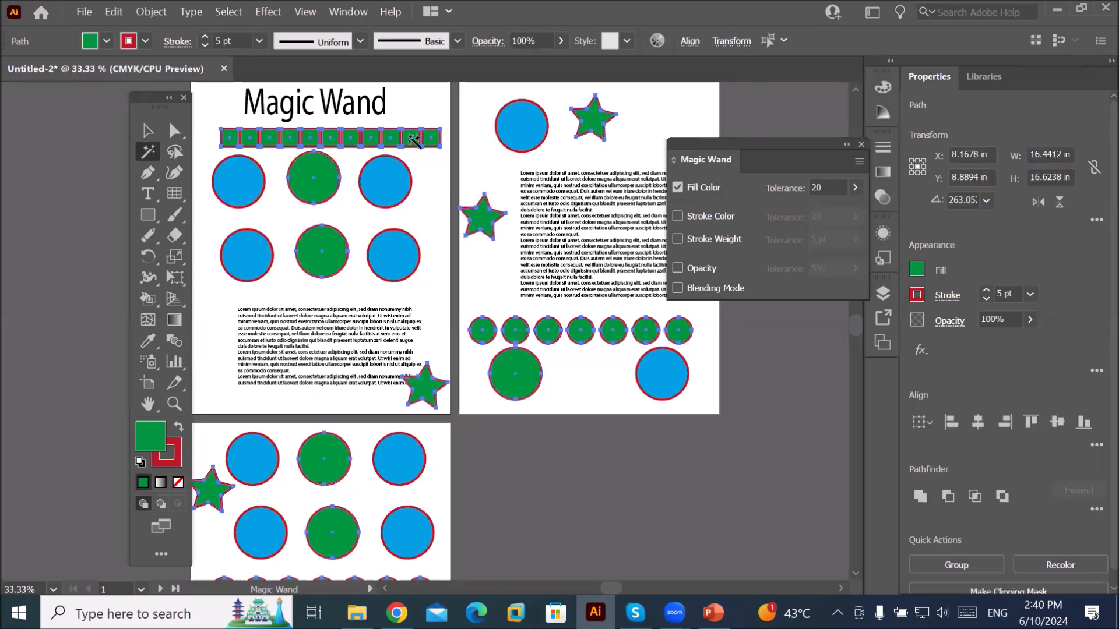
{"action": "left_click", "coordinate": [387, 178]}
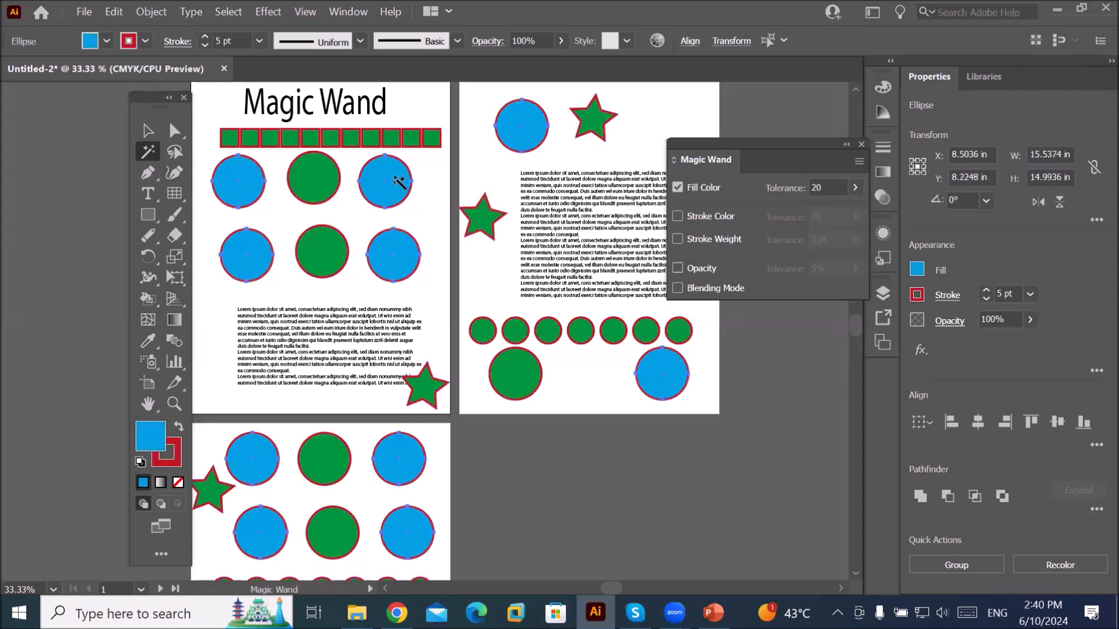
{"action": "left_click", "coordinate": [313, 137]}
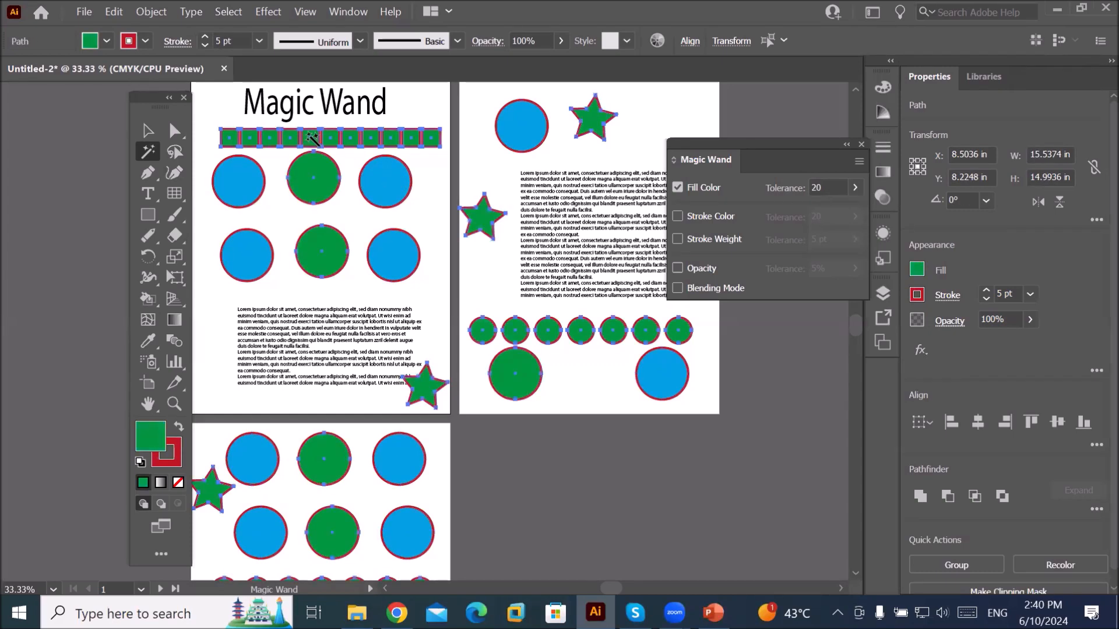
- Try yellow, dark blue, red, orange, dark indigo and magenta fills on the selected objects, ending with the original green
{"action": "left_click", "coordinate": [108, 40]}
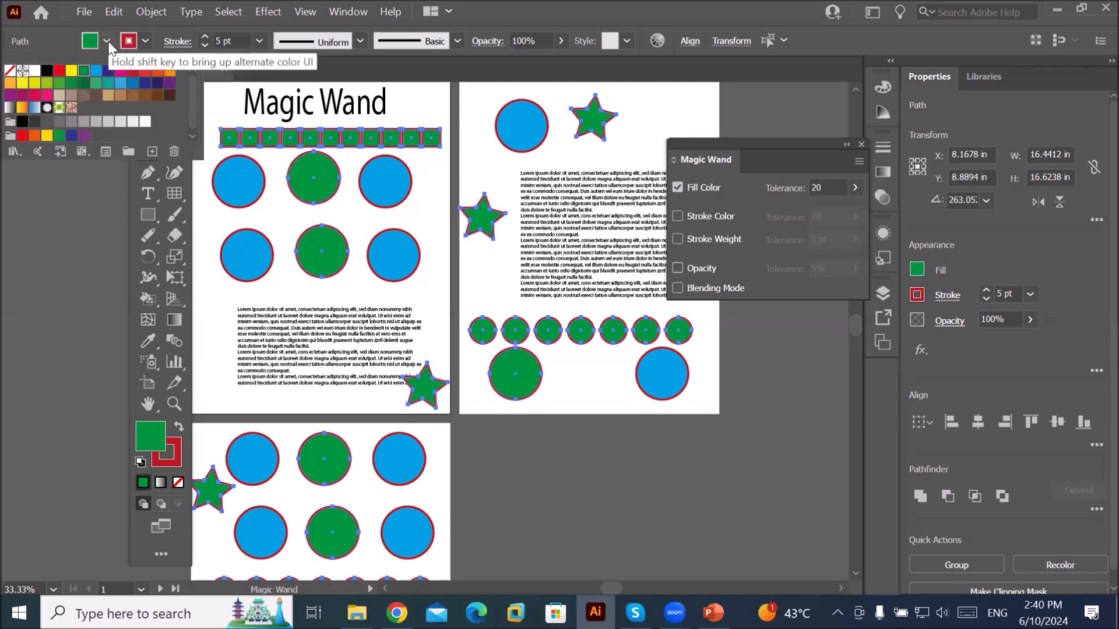
{"action": "left_click", "coordinate": [70, 71]}
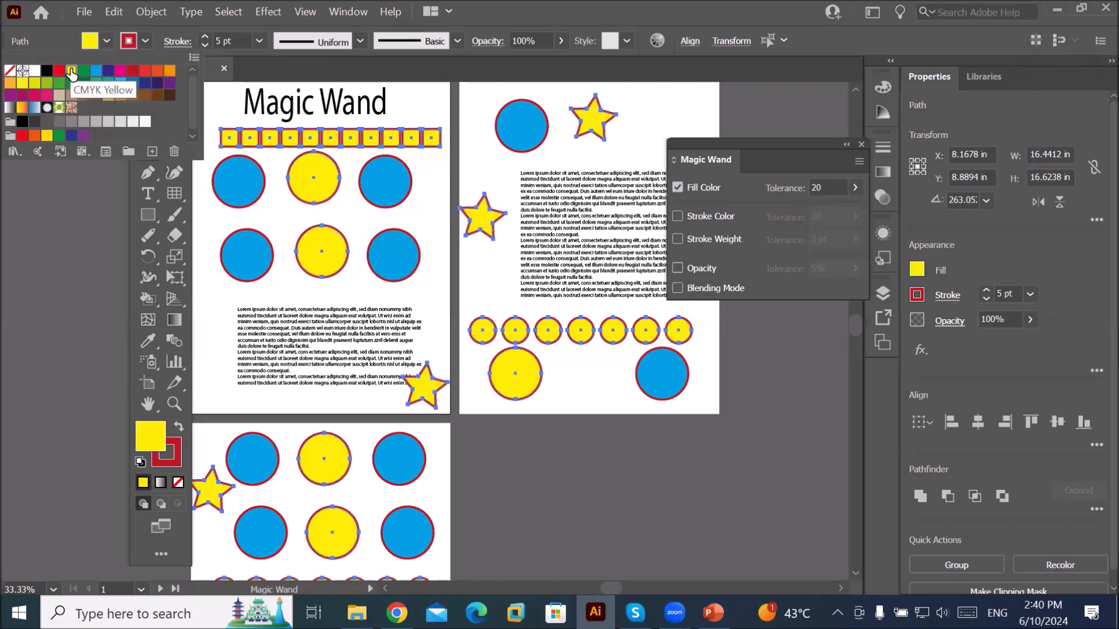
{"action": "left_click", "coordinate": [108, 71]}
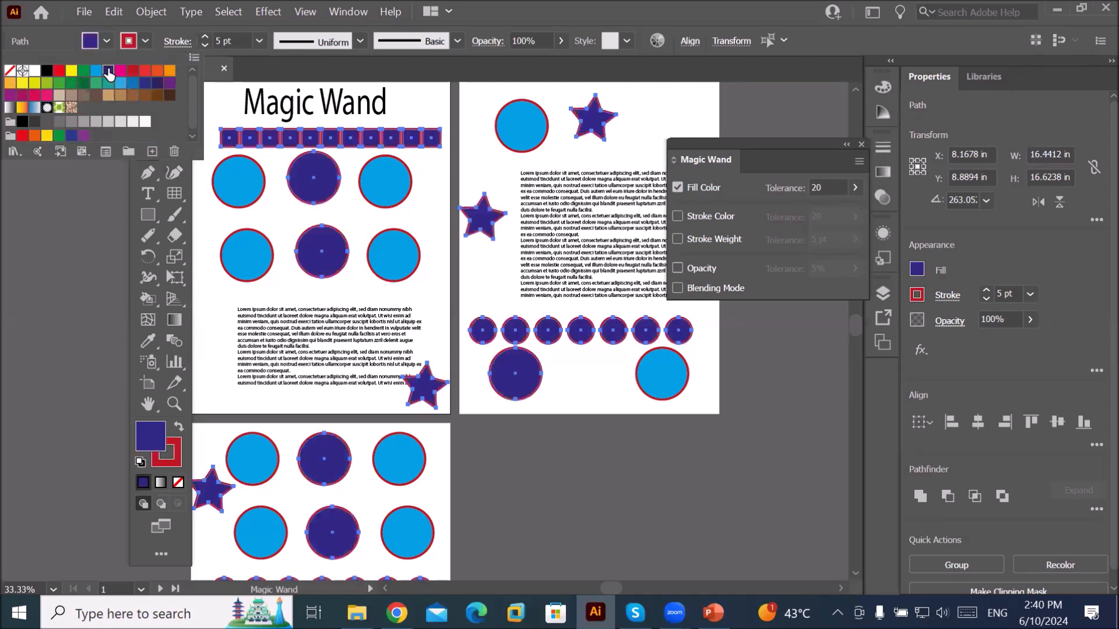
{"action": "left_click", "coordinate": [146, 70]}
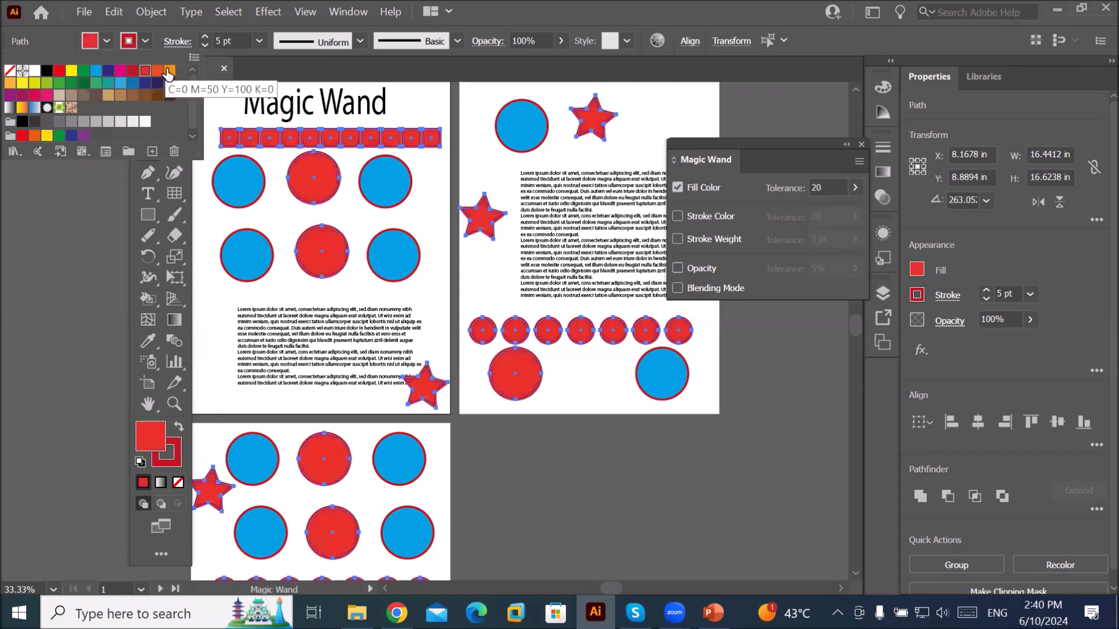
{"action": "left_click", "coordinate": [169, 71]}
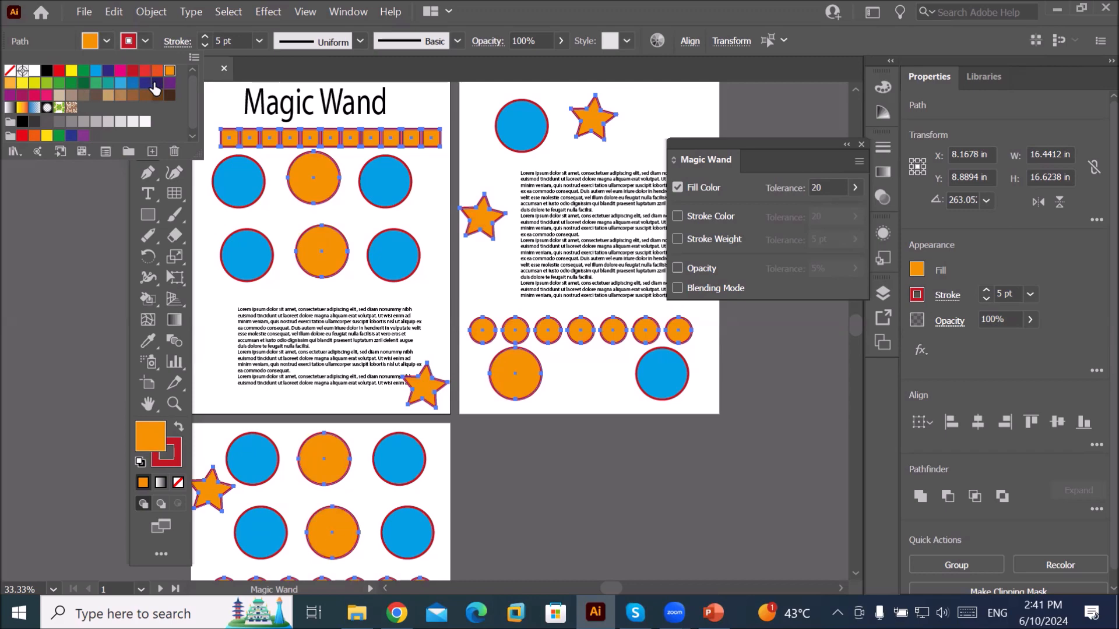
{"action": "left_click", "coordinate": [156, 84]}
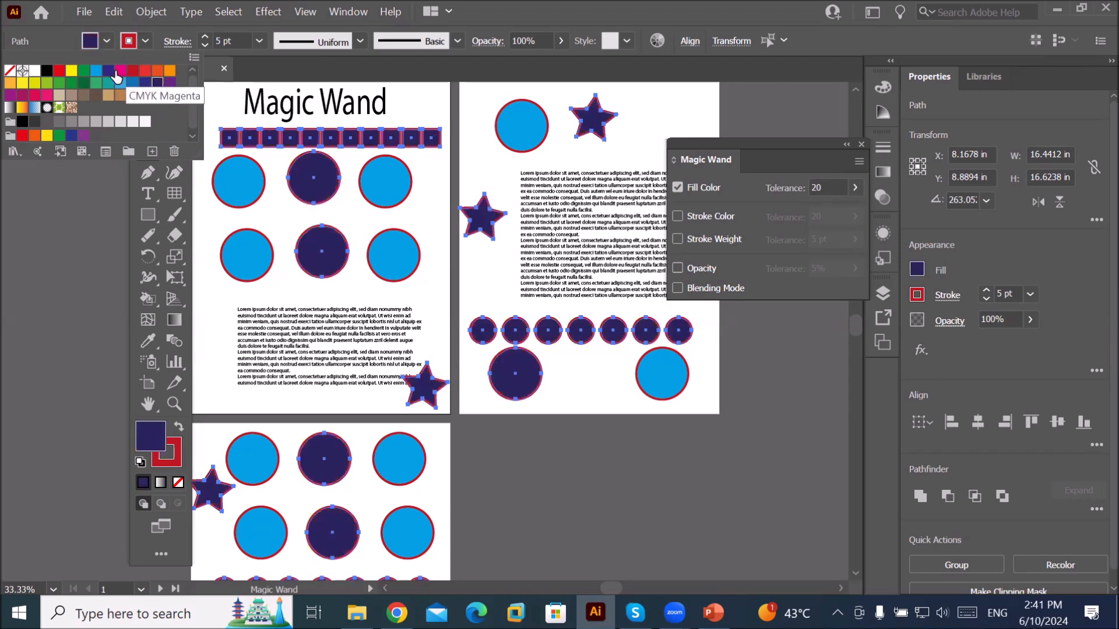
{"action": "left_click", "coordinate": [118, 73]}
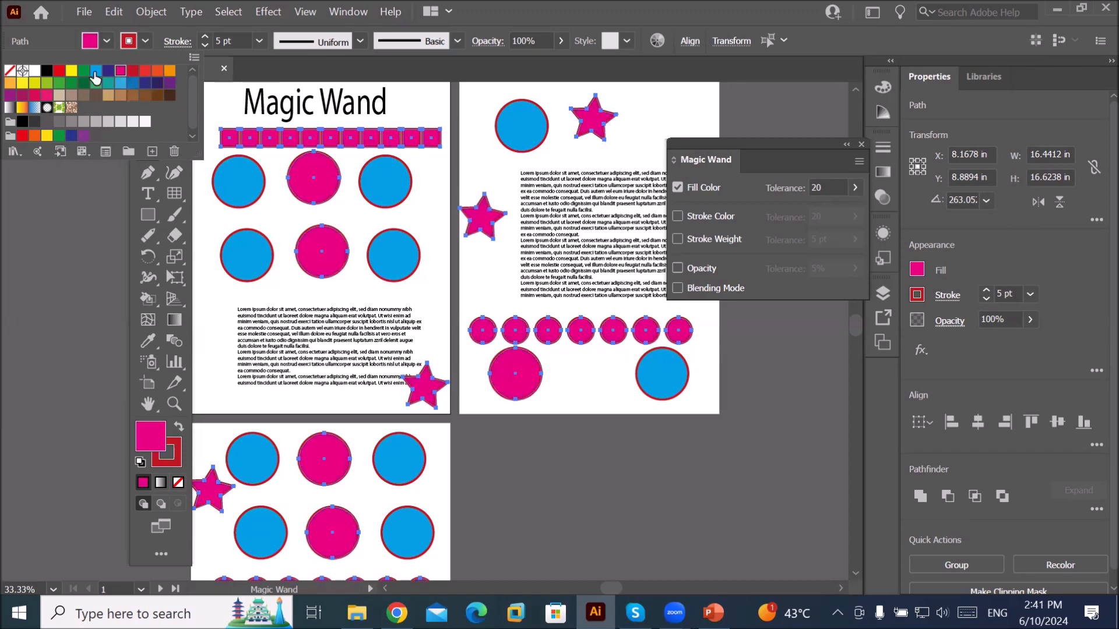
{"action": "left_click", "coordinate": [84, 70]}
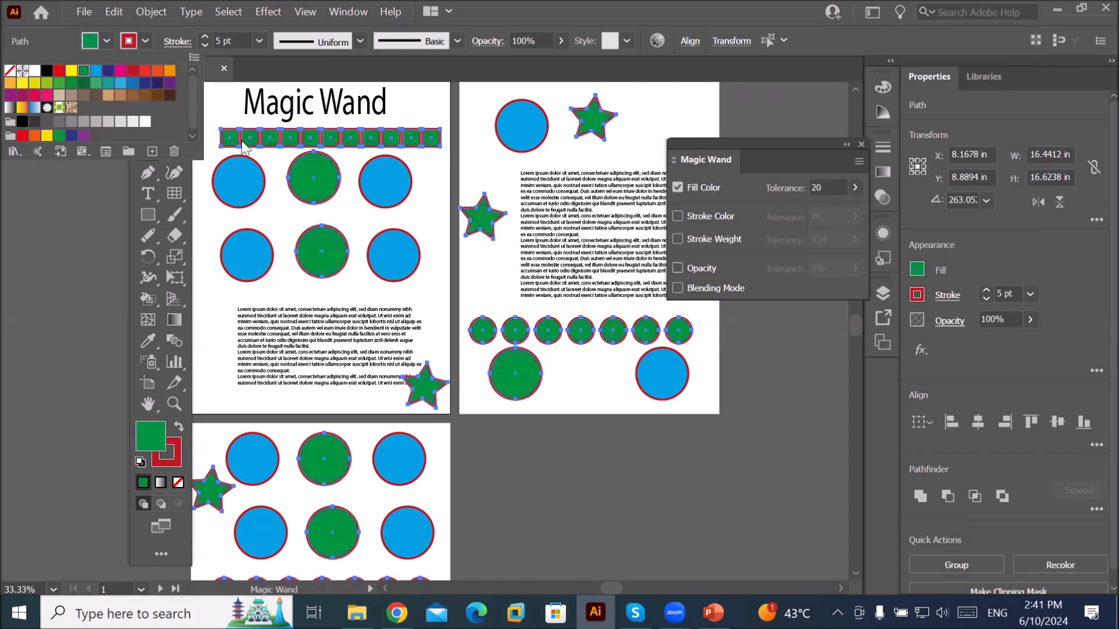
{"action": "left_click", "coordinate": [434, 181]}
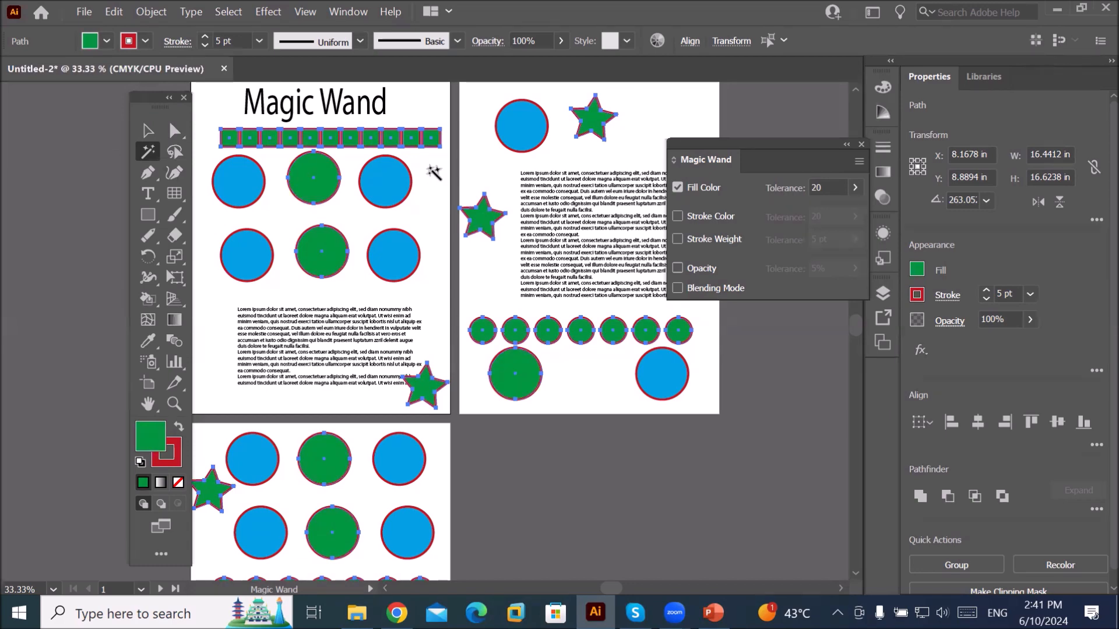
- Remove the ninth and eleventh squares and the second artboard's second, sixth and seventh small circles and large green circle from the selection
{"action": "scroll", "coordinate": [434, 172], "scroll_direction": "up", "scroll_amount": 1}
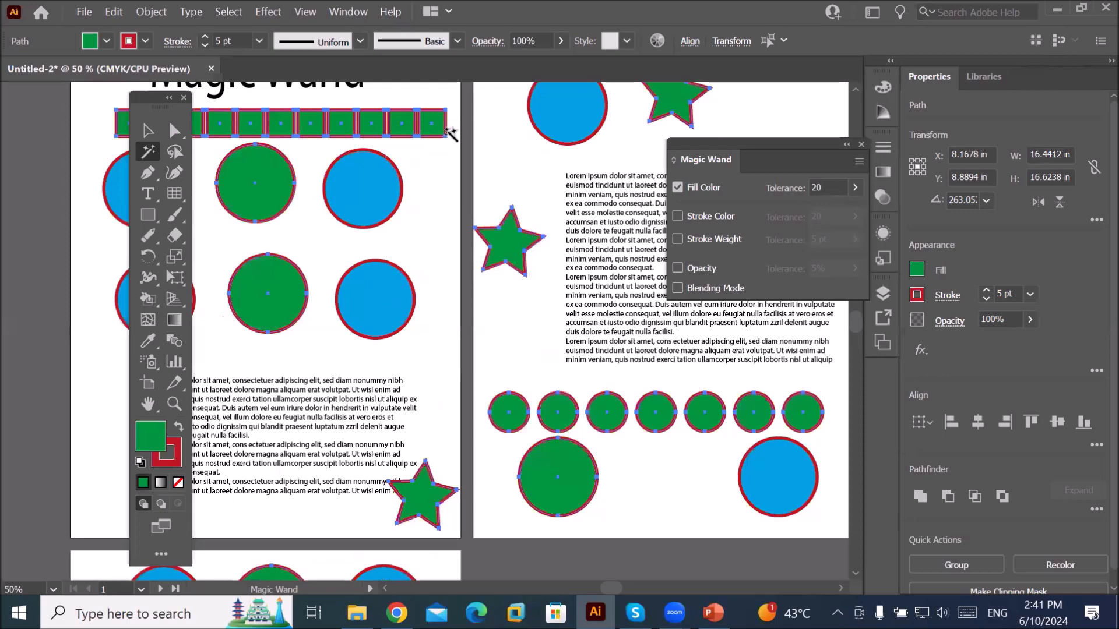
{"action": "left_click", "coordinate": [146, 132]}
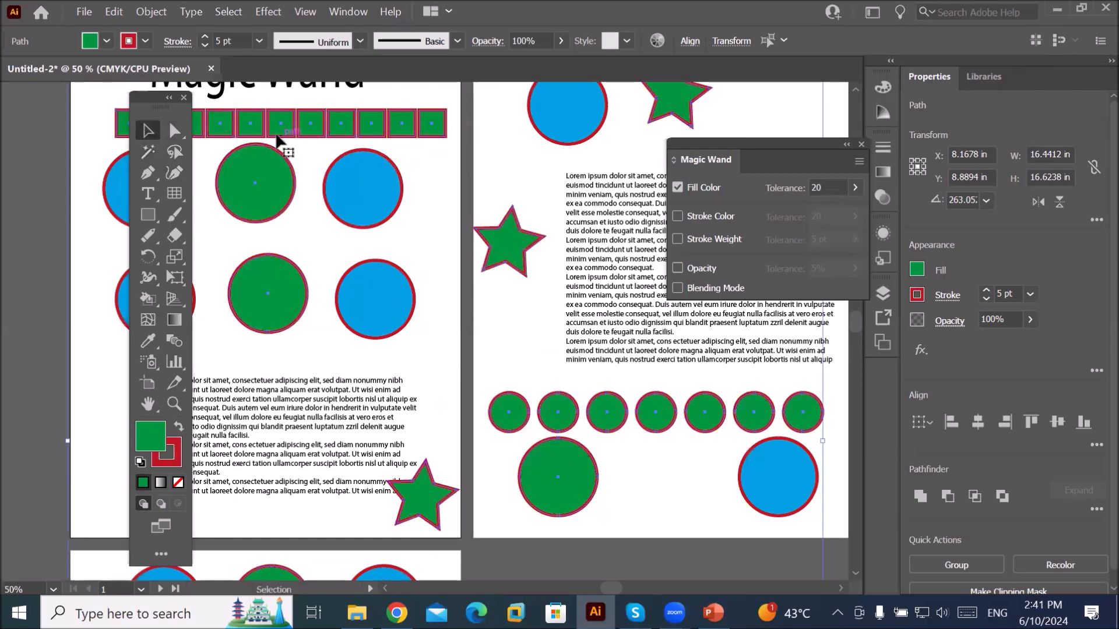
{"action": "left_click", "coordinate": [372, 124], "text": "shift"}
{"action": "left_click", "coordinate": [431, 130], "text": "shift"}
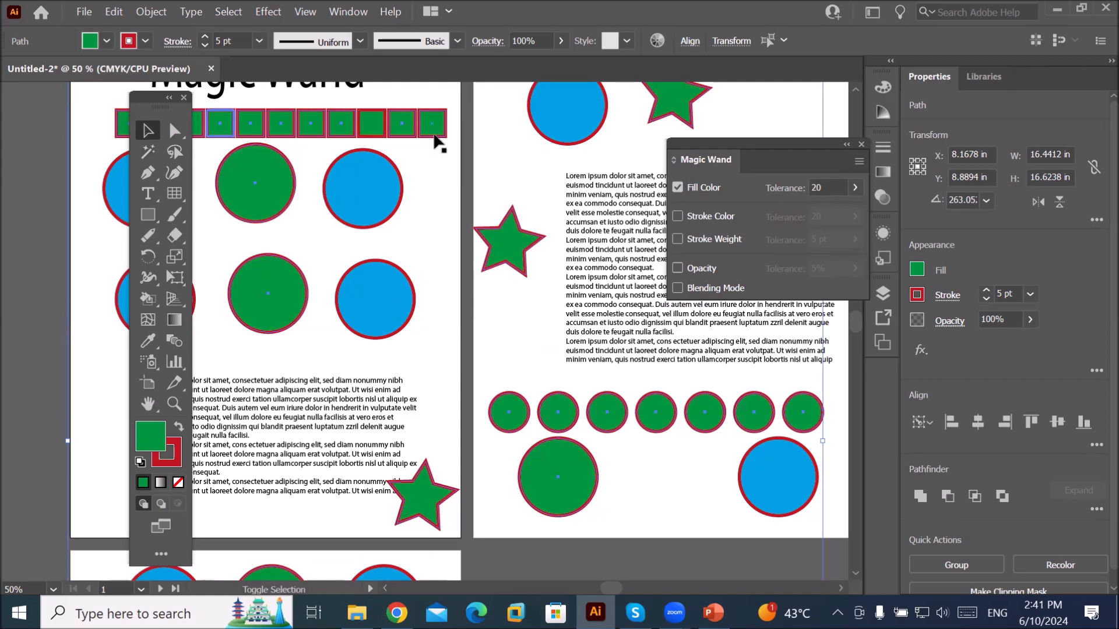
{"action": "left_click", "coordinate": [557, 405], "text": "shift"}
{"action": "left_click", "coordinate": [753, 420], "text": "shift"}
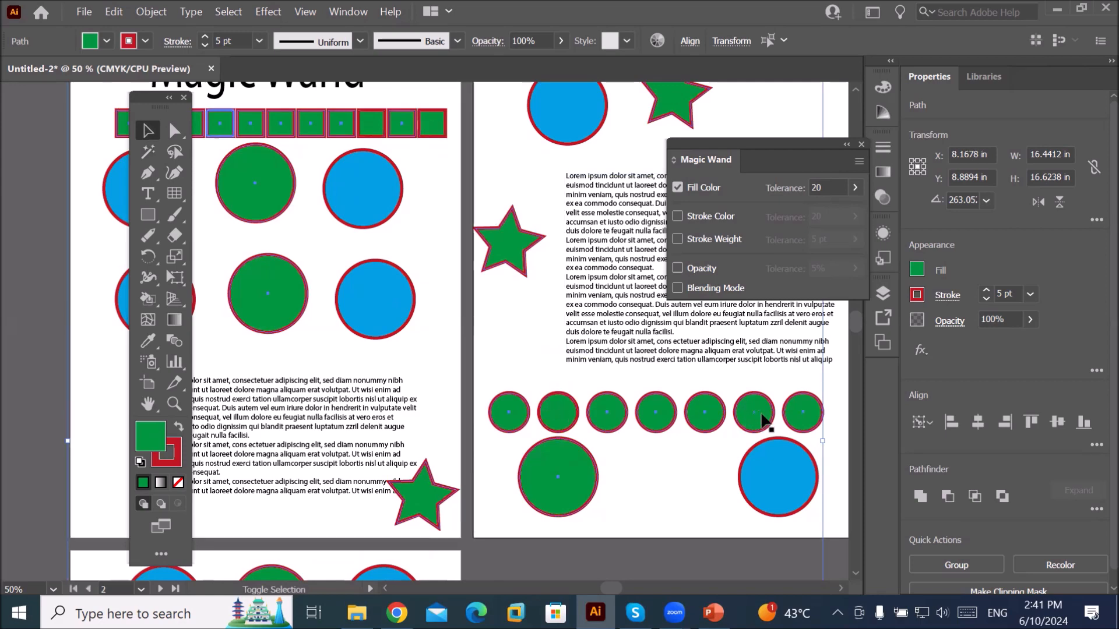
{"action": "left_click", "coordinate": [802, 404], "text": "shift"}
{"action": "left_click", "coordinate": [569, 466], "text": "shift"}
- Fill the objects still selected with a darker green swatch
{"action": "left_click", "coordinate": [107, 40]}
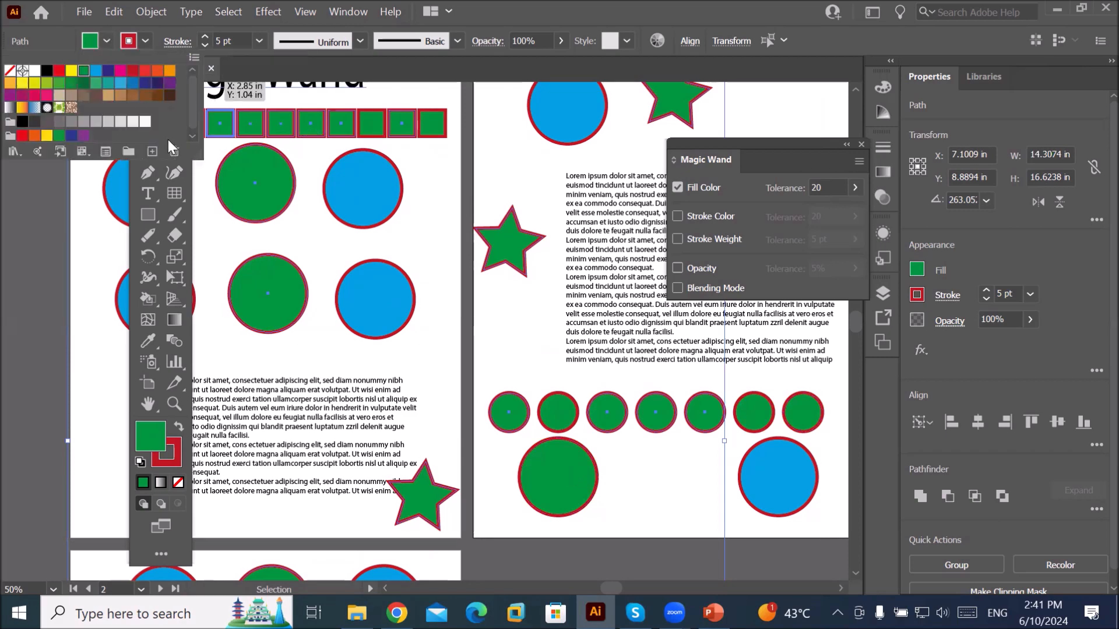
{"action": "left_click", "coordinate": [82, 85]}
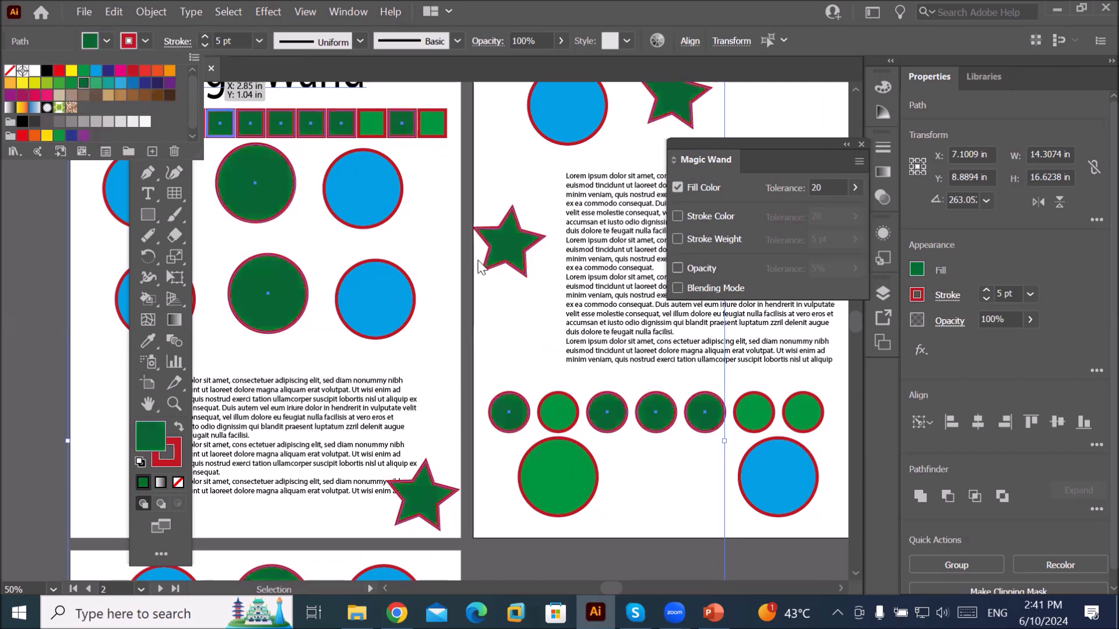
{"action": "left_click", "coordinate": [774, 145]}
{"action": "scroll", "coordinate": [670, 458], "scroll_direction": "up", "scroll_amount": 3}
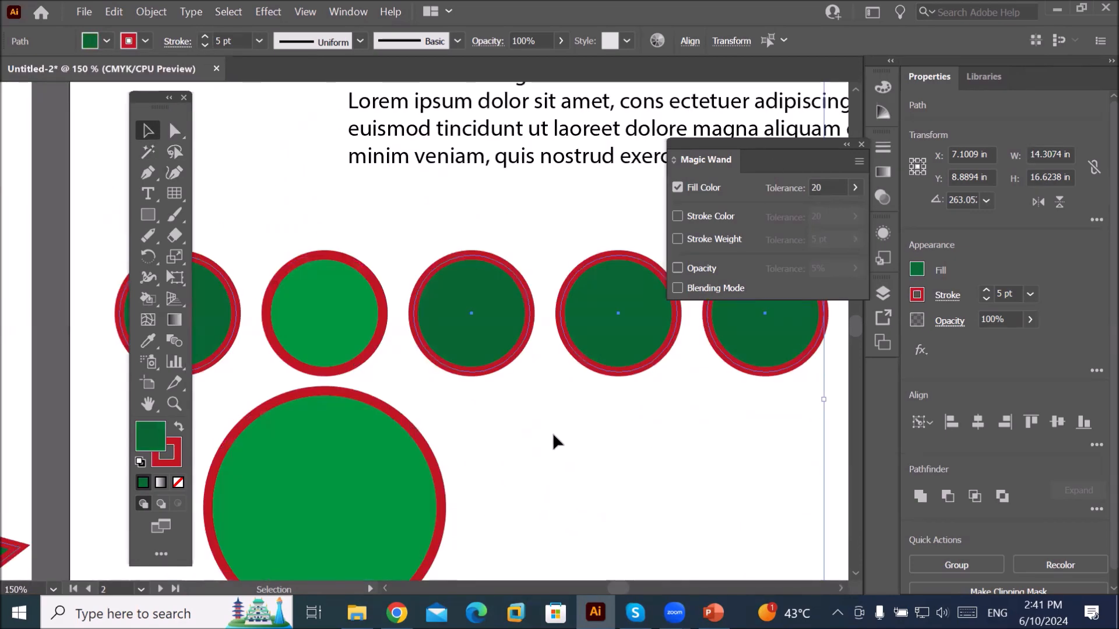
{"action": "scroll", "coordinate": [560, 416], "scroll_direction": "down", "scroll_amount": 3}
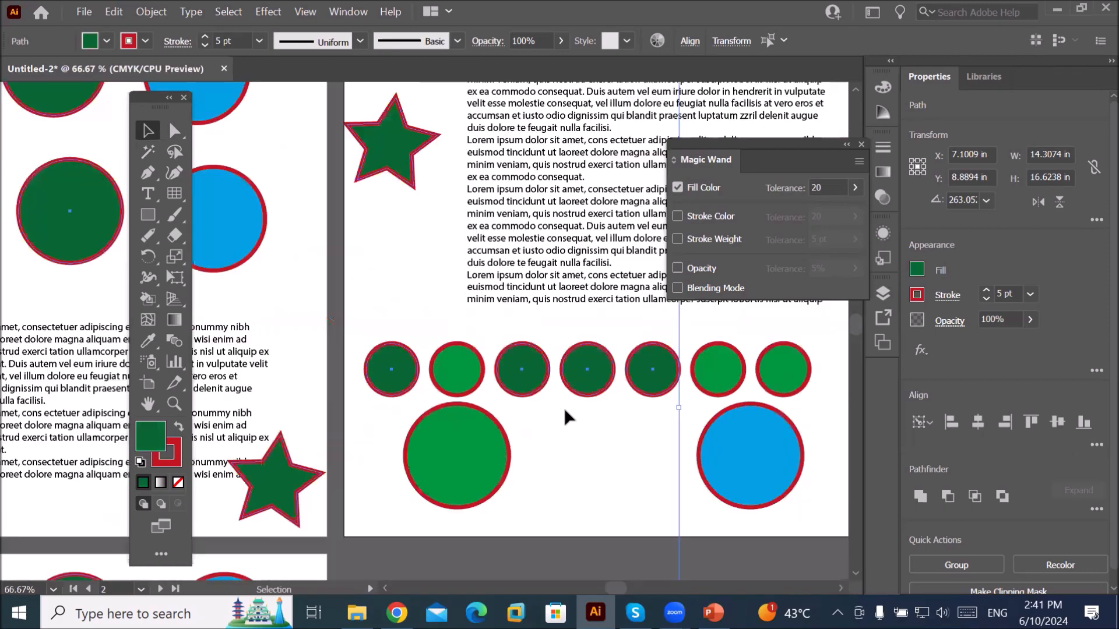
{"action": "scroll", "coordinate": [566, 406], "scroll_direction": "down", "scroll_amount": 1}
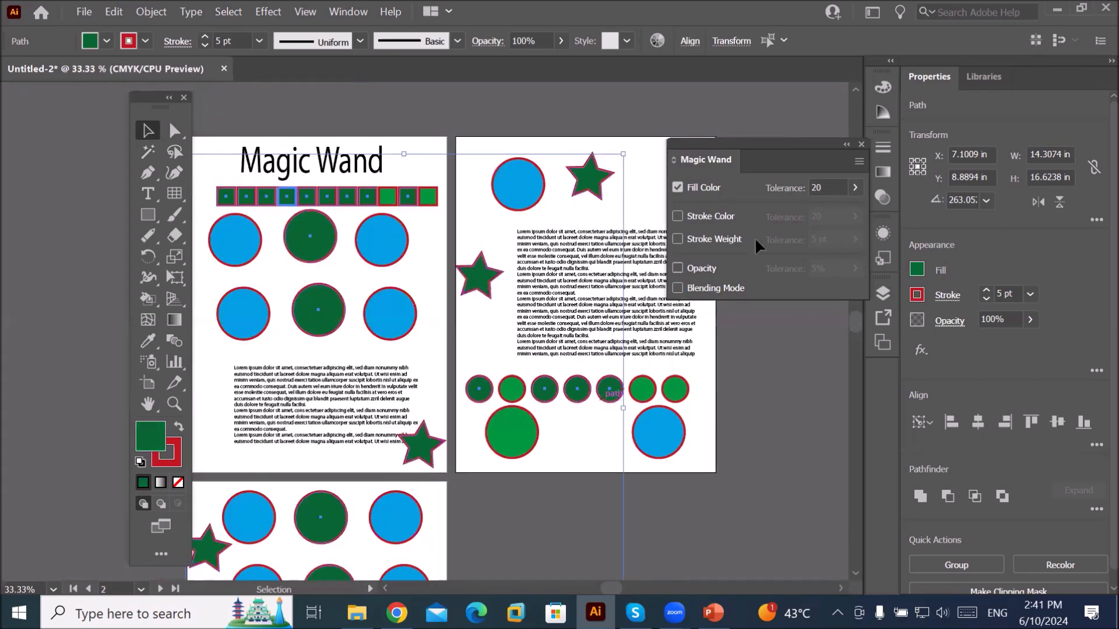
- Open the Magic Wand's fill color tolerance slider and value for editing
{"action": "left_click", "coordinate": [855, 186]}
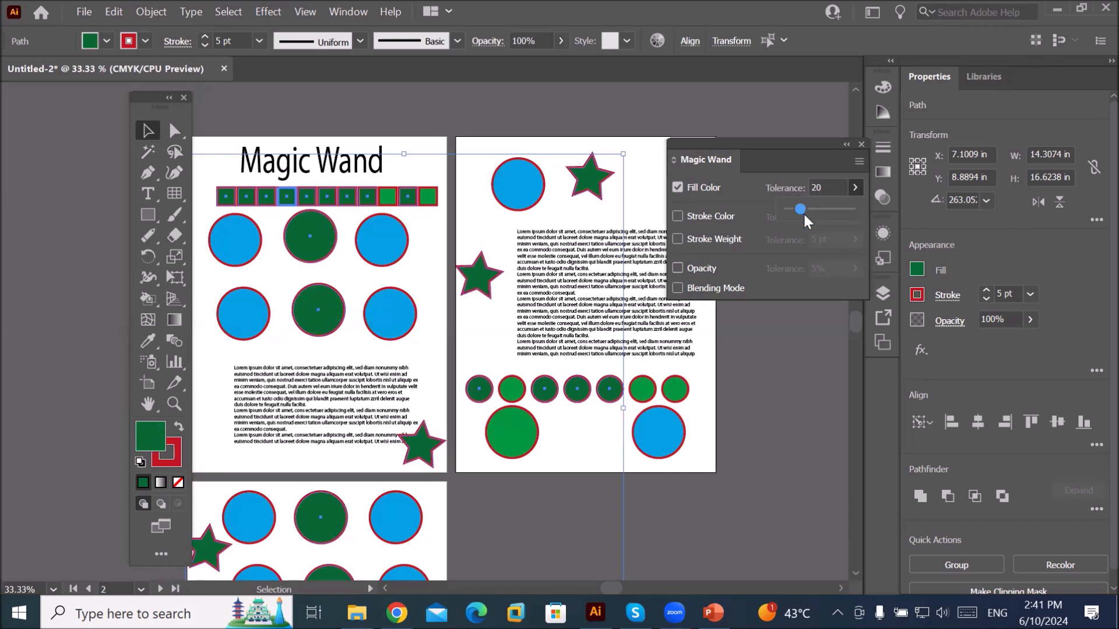
{"action": "left_click", "coordinate": [837, 188]}
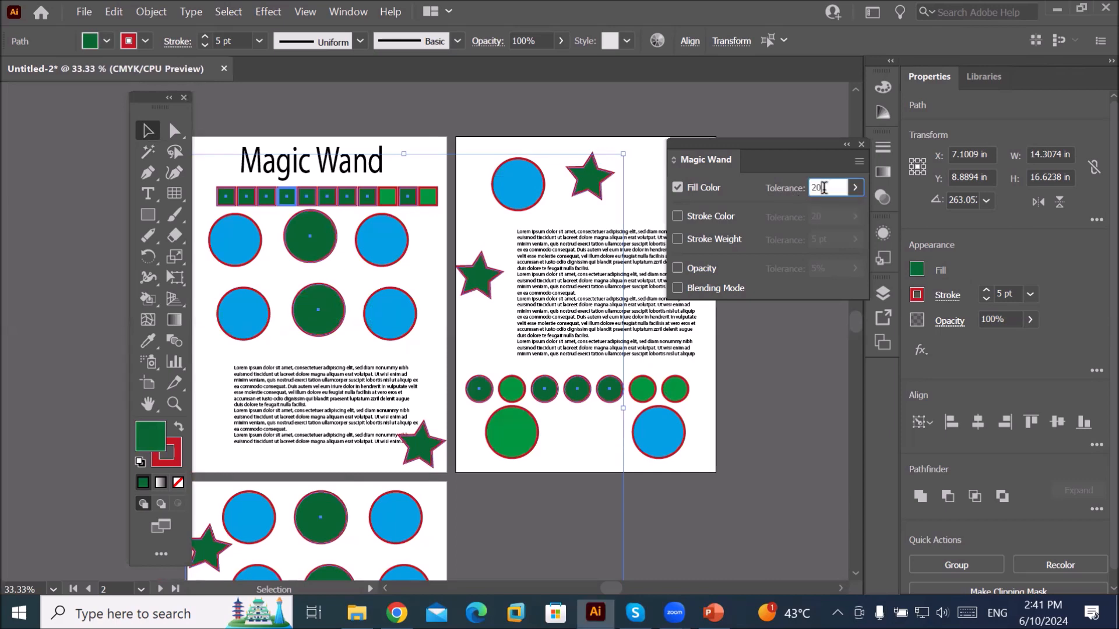
{"action": "left_click_drag", "start_coordinate": [840, 190], "coordinate": [803, 194]}
- Clear the selection and select all dark green objects by fill color with the Magic Wand, starting from the first artboard's lower middle circle
{"action": "left_click", "coordinate": [635, 155]}
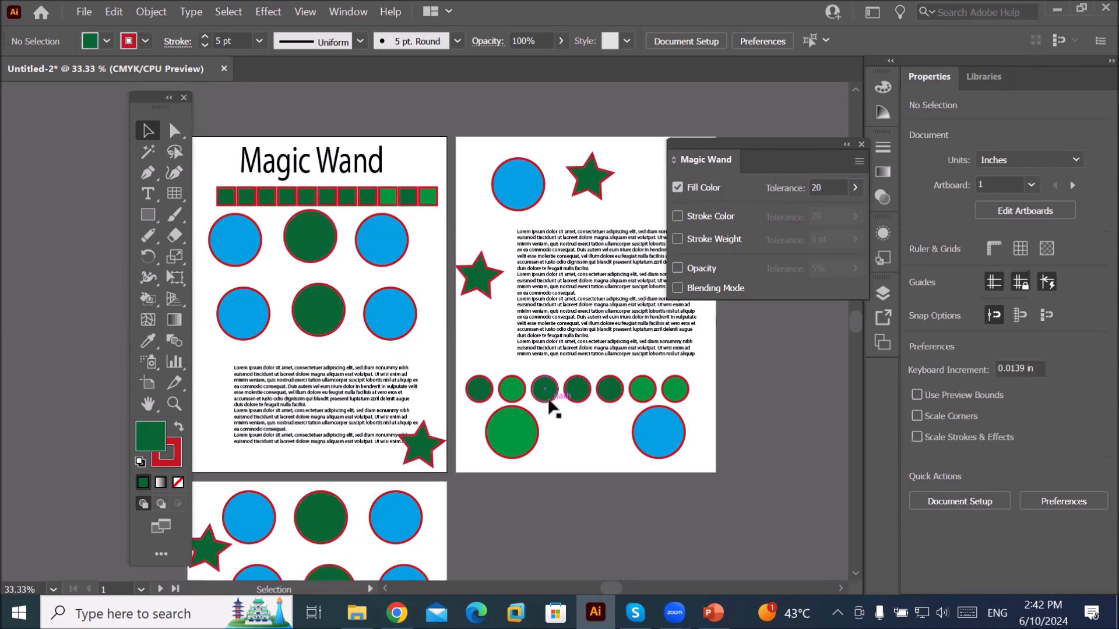
{"action": "left_click", "coordinate": [147, 155]}
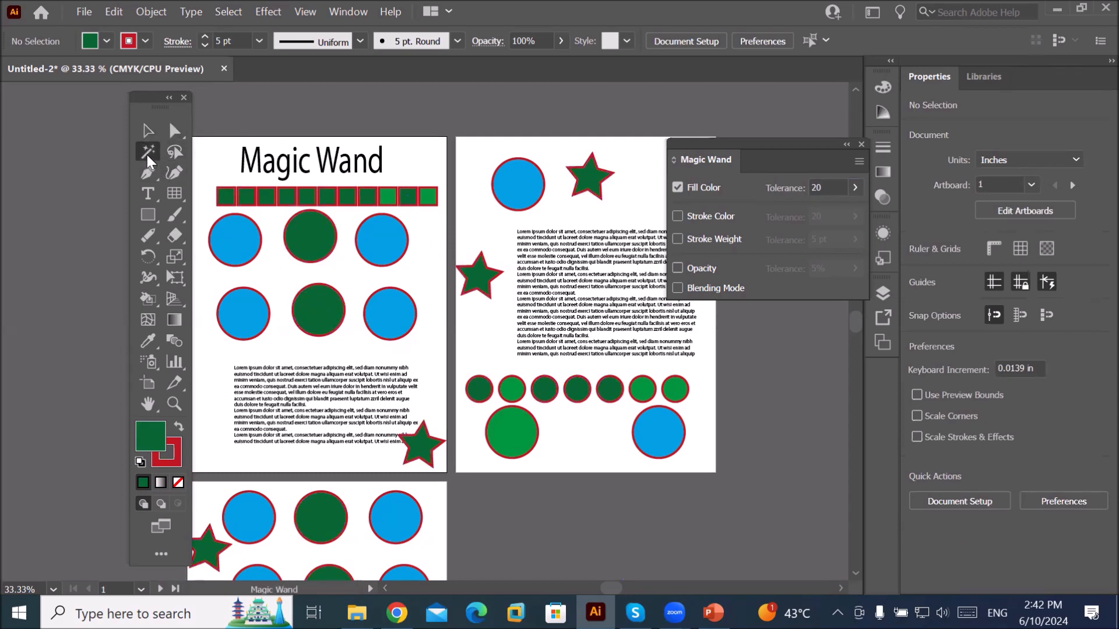
{"action": "left_click", "coordinate": [315, 313]}
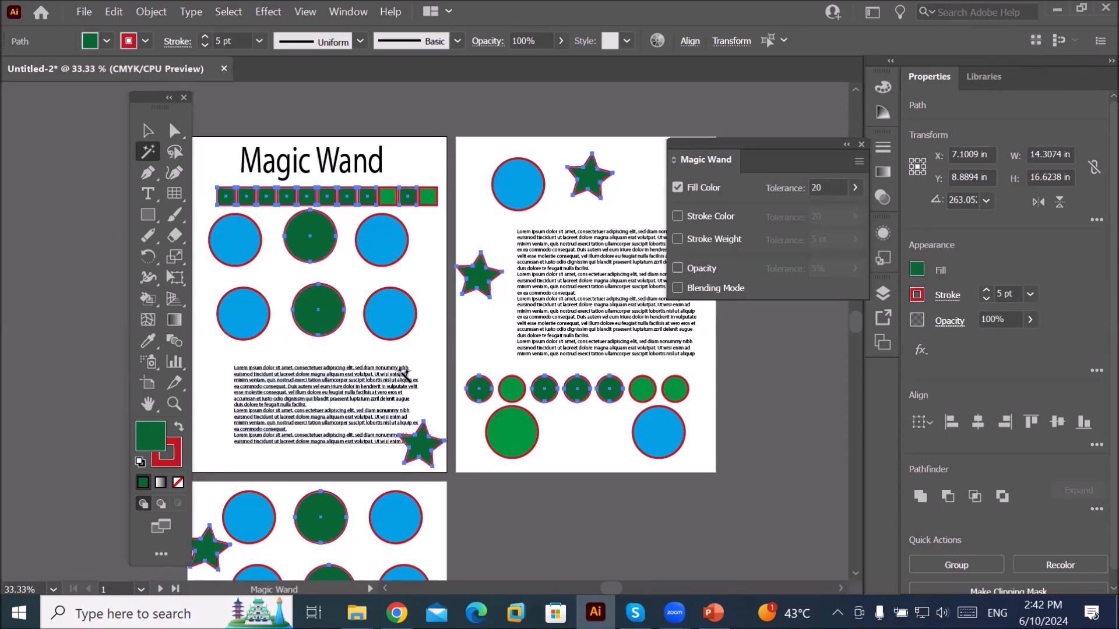
{"action": "scroll", "coordinate": [404, 372], "scroll_direction": "up", "scroll_amount": 1}
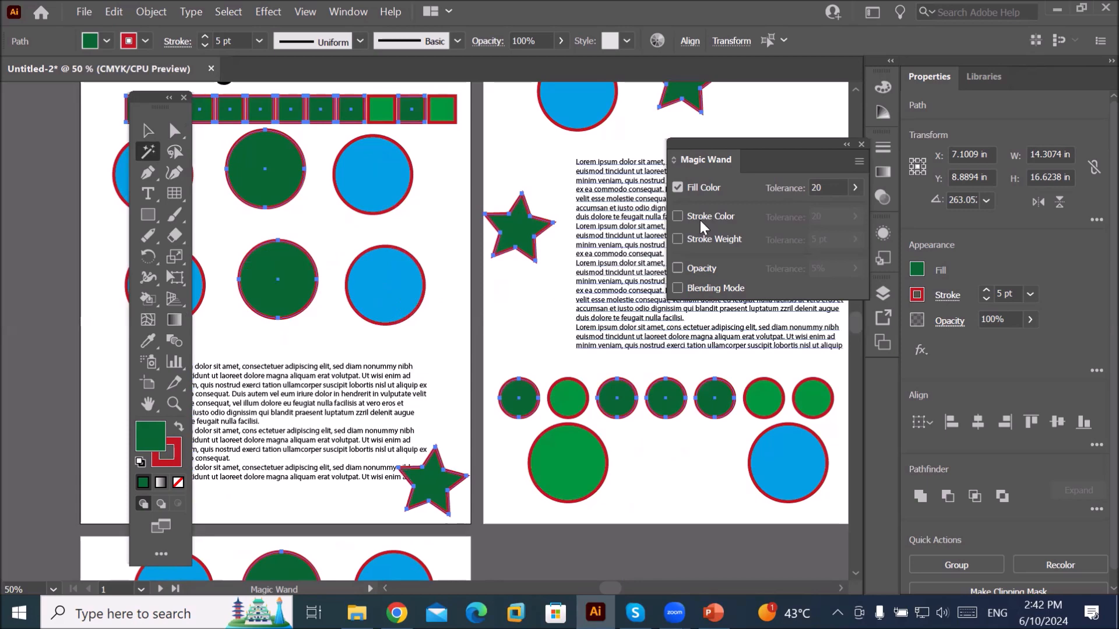
- Clear the selection, raise the fill color tolerance to 43, and Magic Wand-select the green objects starting from the first artboard's upper middle circle
{"action": "left_click", "coordinate": [147, 132]}
{"action": "left_click", "coordinate": [511, 142]}
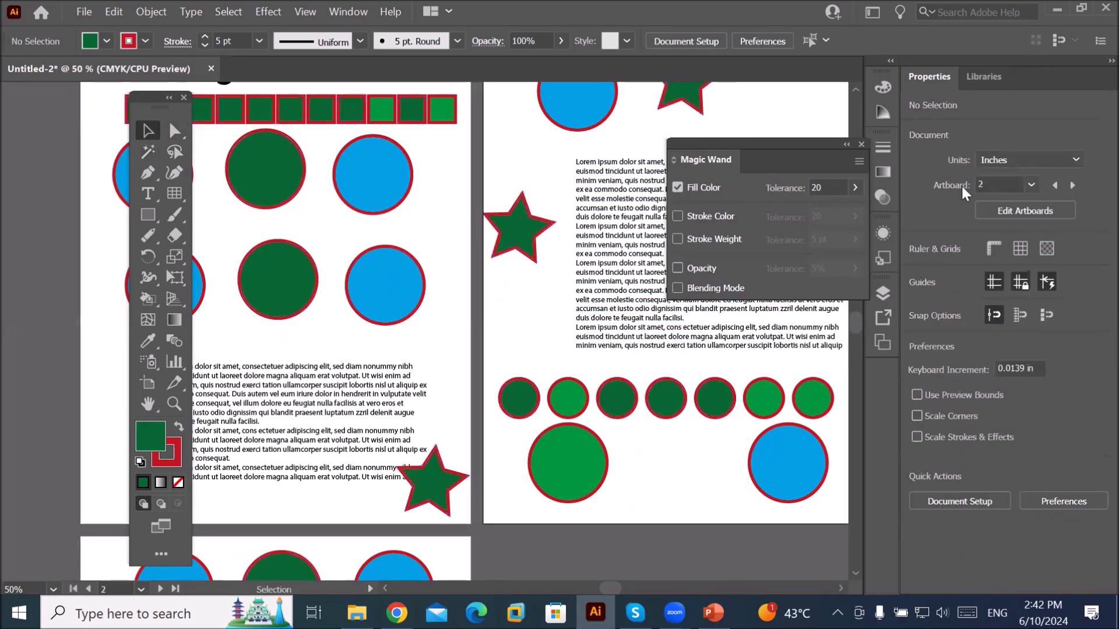
{"action": "left_click", "coordinate": [856, 187]}
{"action": "left_click_drag", "start_coordinate": [811, 208], "coordinate": [819, 210]}
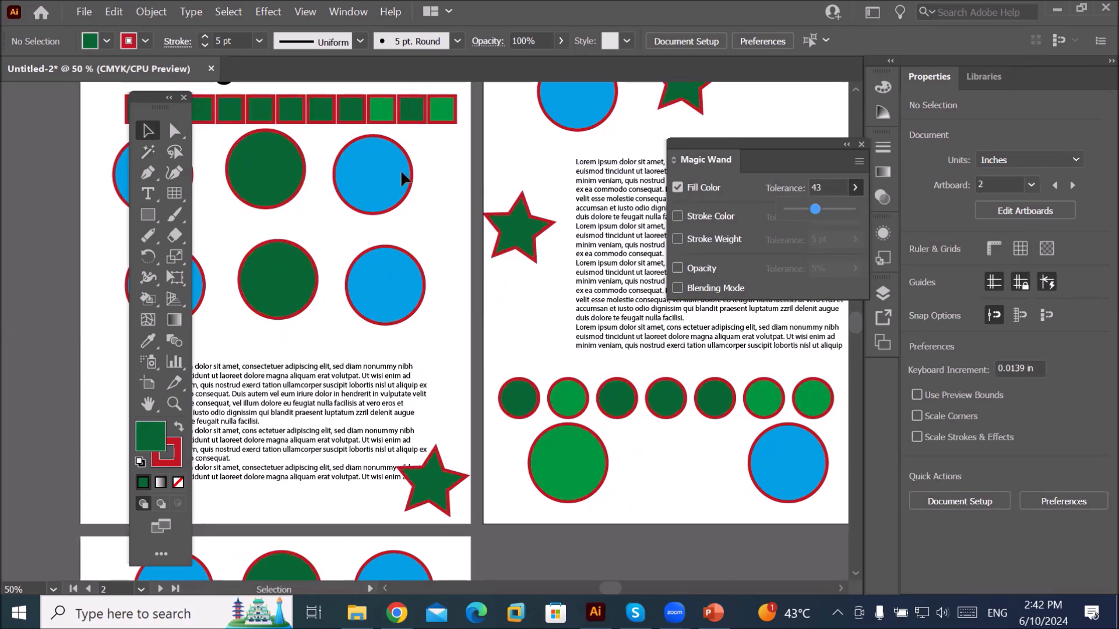
{"action": "double_click", "coordinate": [146, 151]}
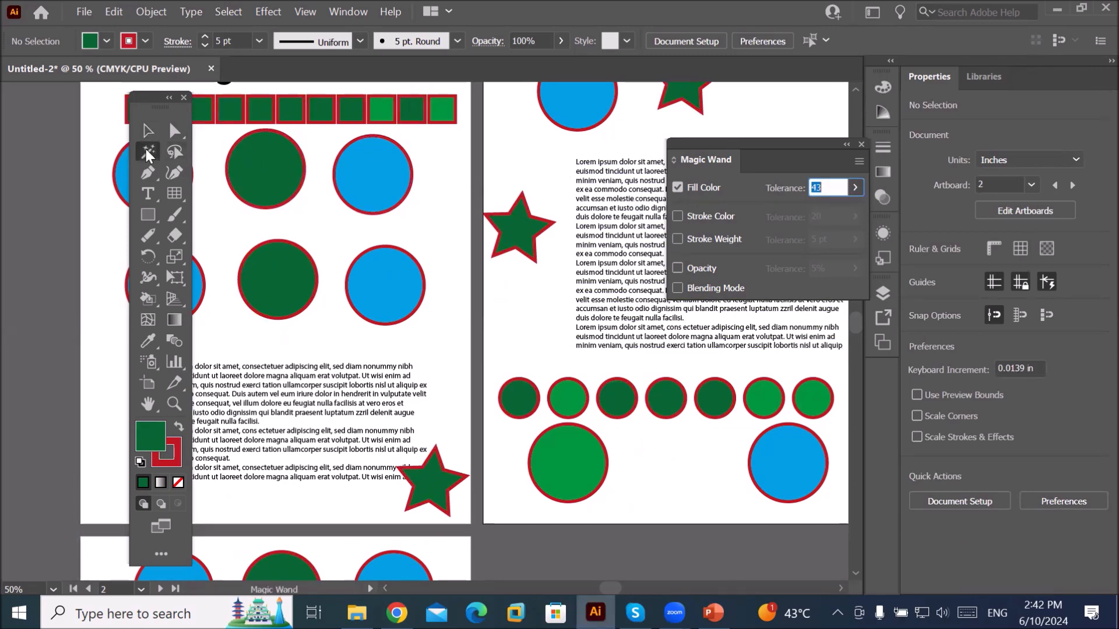
{"action": "left_click", "coordinate": [282, 172]}
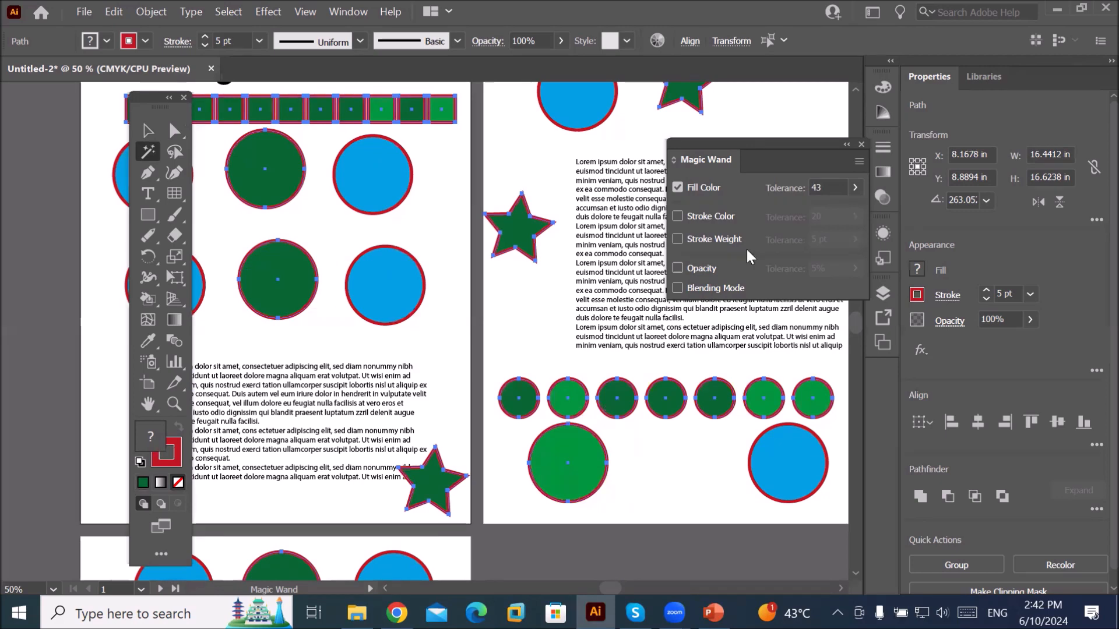
- Set the Magic Wand's fill color tolerance to 0 and clear the current selection
{"action": "left_click", "coordinate": [832, 187]}
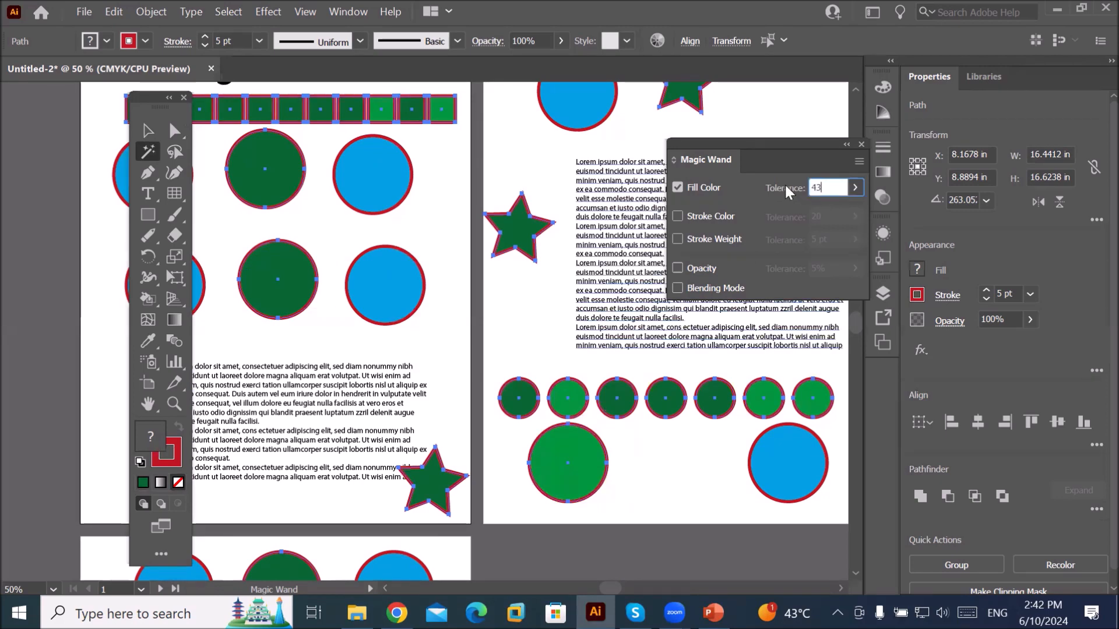
{"action": "double_click", "coordinate": [818, 185]}
{"action": "left_click", "coordinate": [855, 187]}
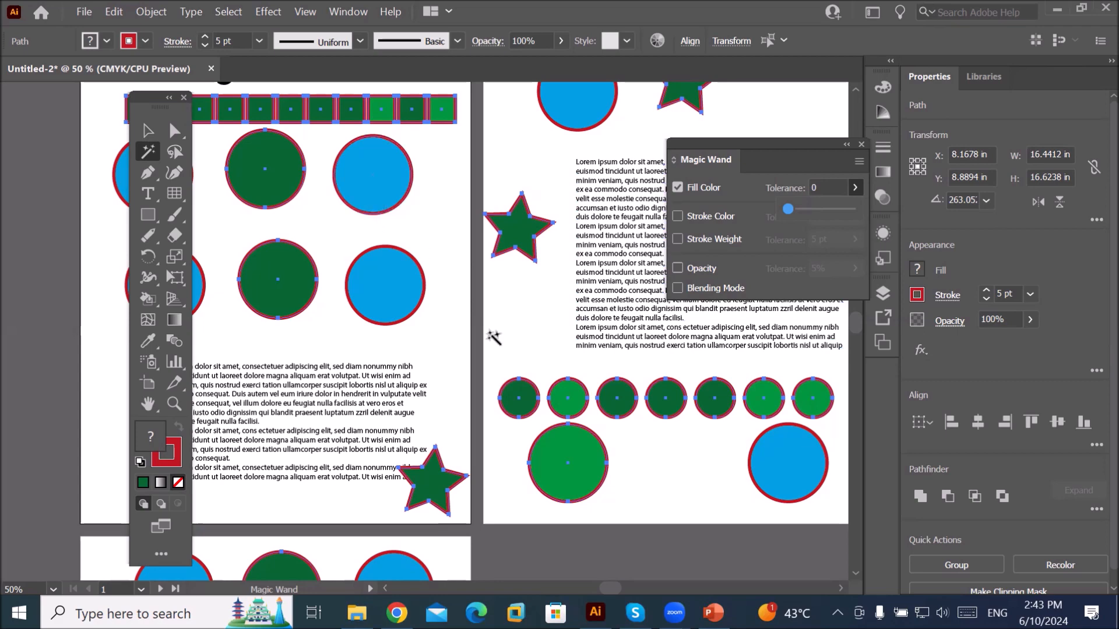
{"action": "left_click", "coordinate": [147, 131]}
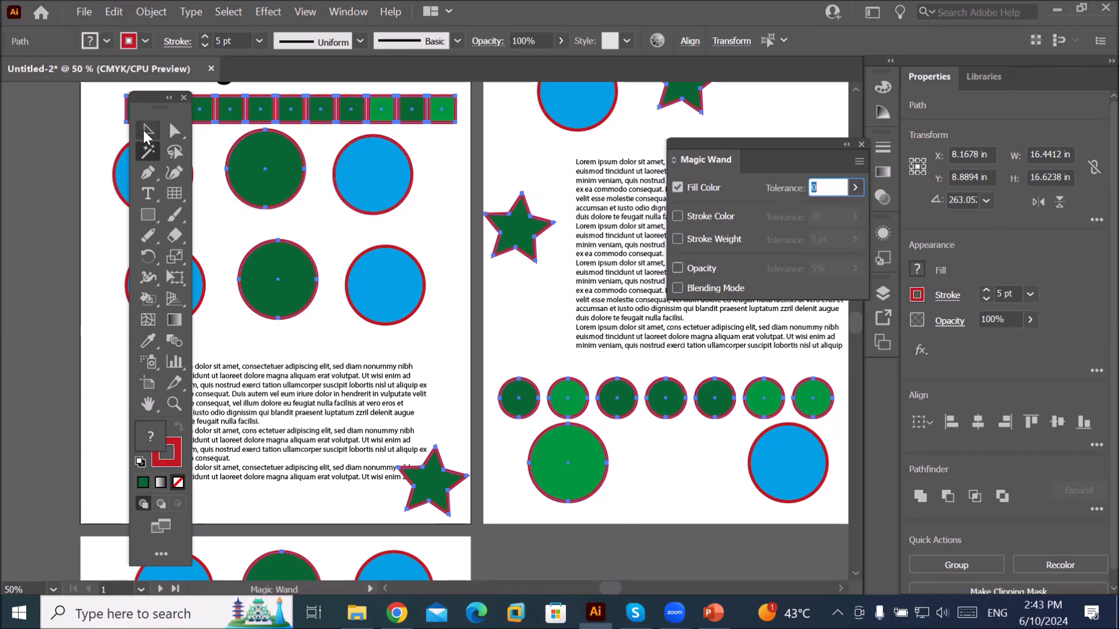
{"action": "left_click", "coordinate": [634, 350]}
- Magic Wand-select the bright green objects from the second artboard's large green circle and inspect the matches across the artboards
{"action": "scroll", "coordinate": [633, 482], "scroll_direction": "up", "scroll_amount": 2}
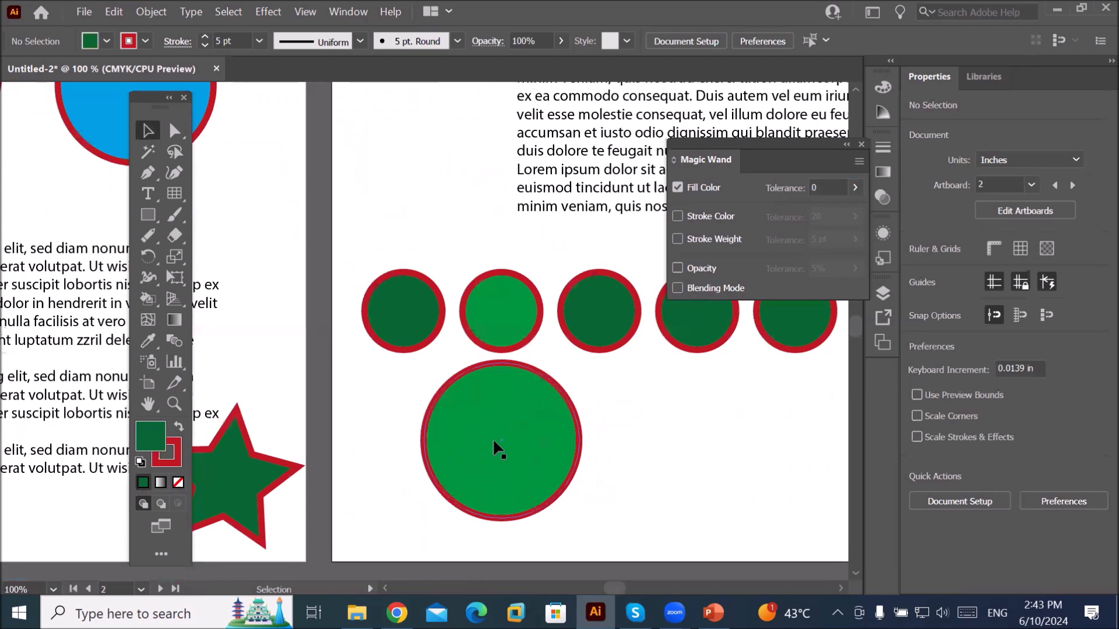
{"action": "left_click", "coordinate": [148, 151]}
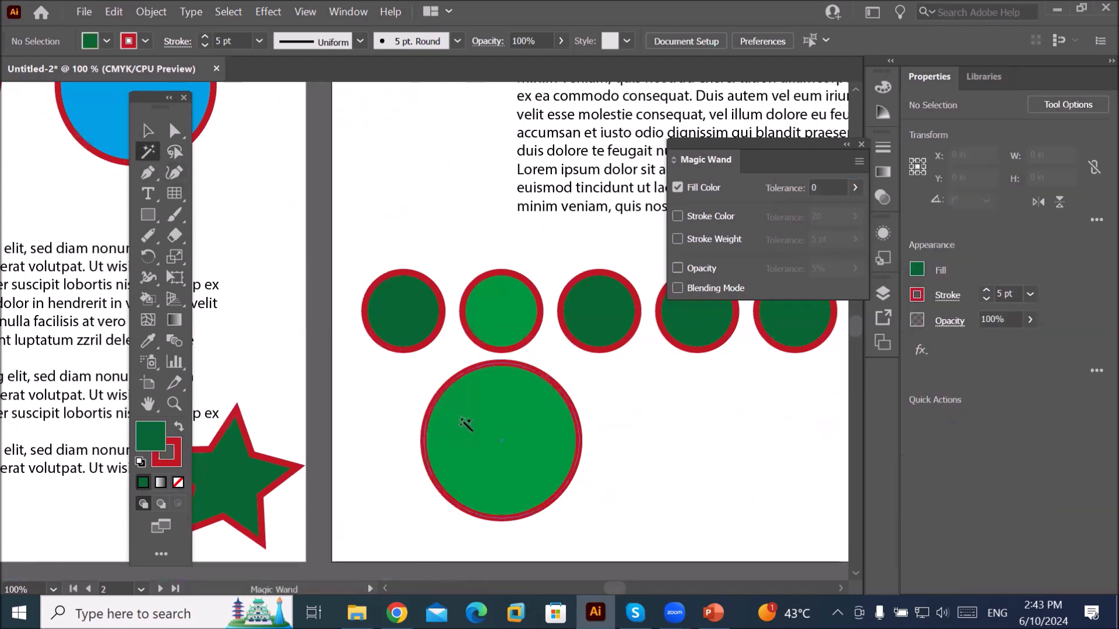
{"action": "left_click", "coordinate": [493, 437]}
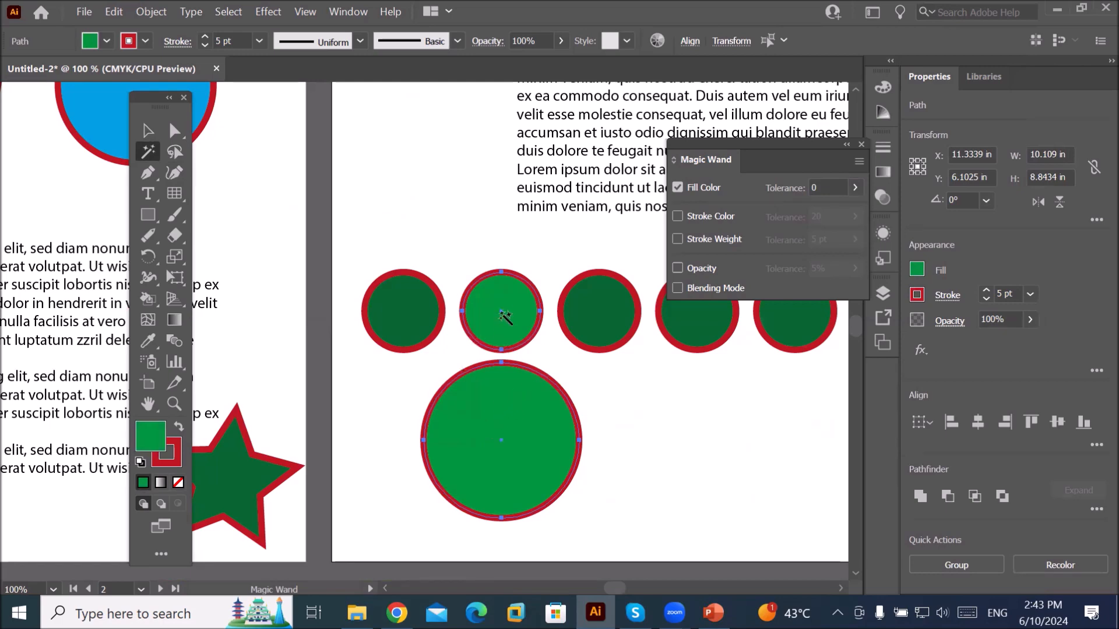
{"action": "scroll", "coordinate": [400, 319], "scroll_direction": "up", "scroll_amount": 3}
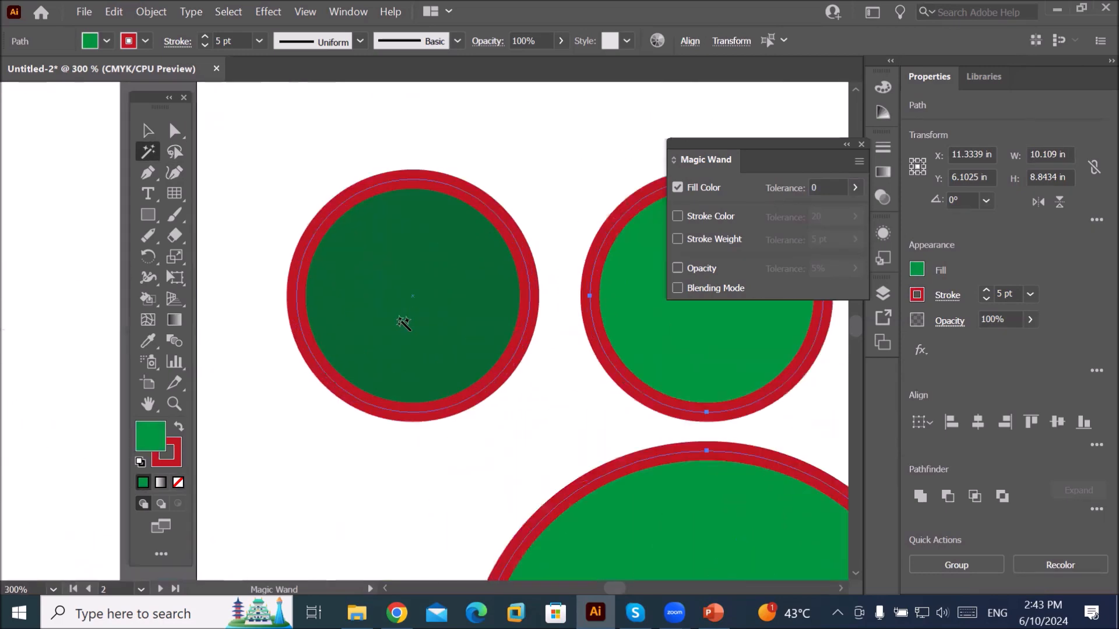
{"action": "scroll", "coordinate": [403, 323], "scroll_direction": "down", "scroll_amount": 3}
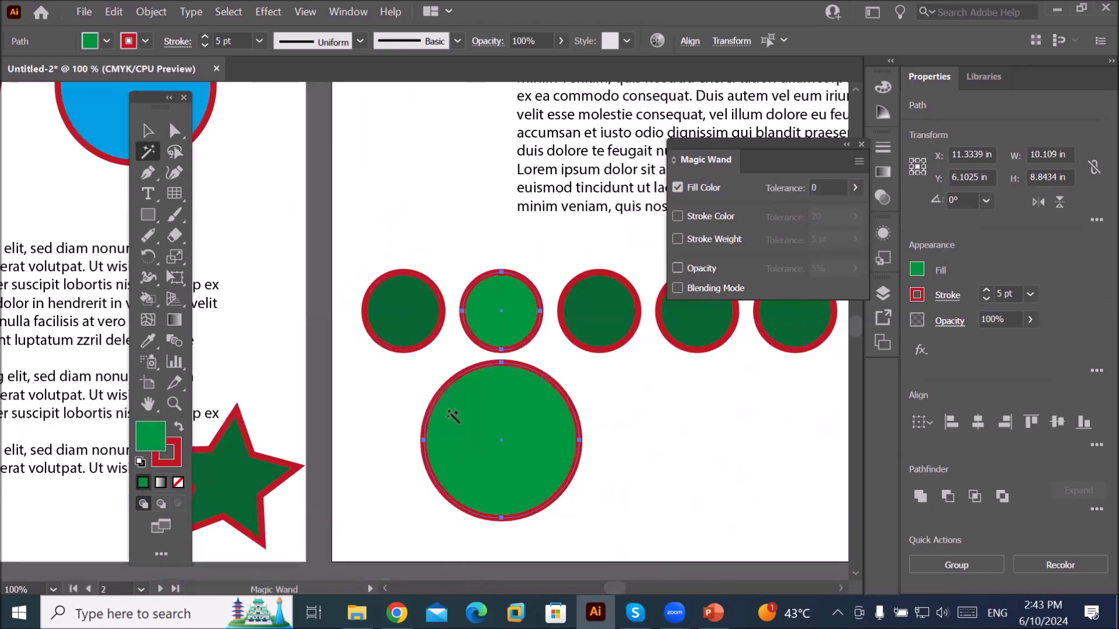
{"action": "scroll", "coordinate": [489, 442], "scroll_direction": "up", "scroll_amount": 3}
{"action": "scroll", "coordinate": [516, 425], "scroll_direction": "down", "scroll_amount": 4}
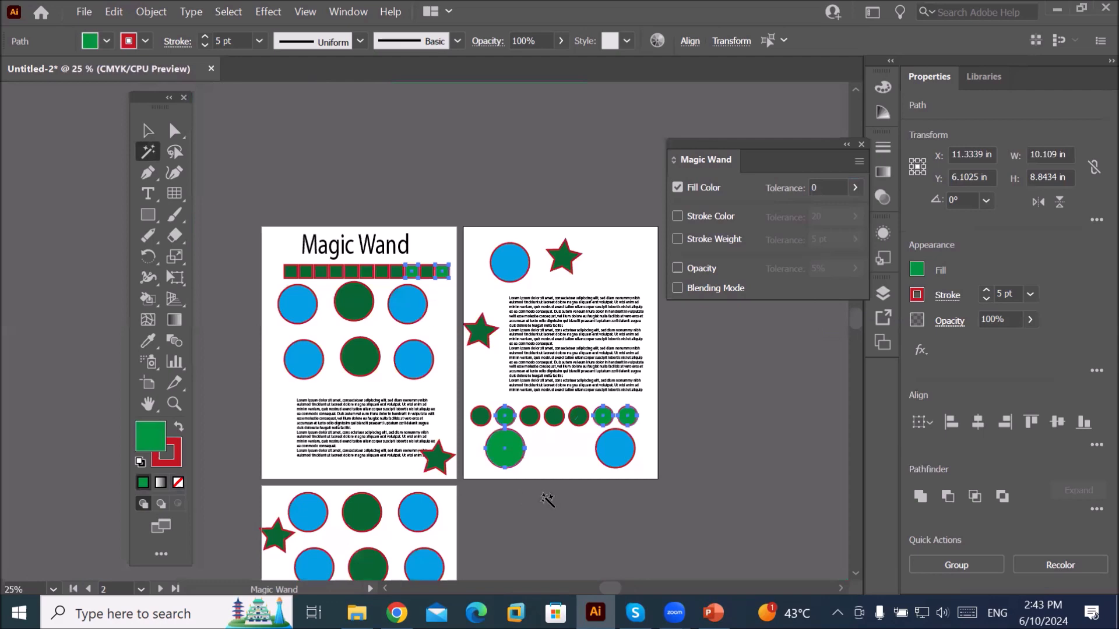
{"action": "key", "text": "space"}
{"action": "left_click_drag", "start_coordinate": [514, 453], "coordinate": [499, 310]}
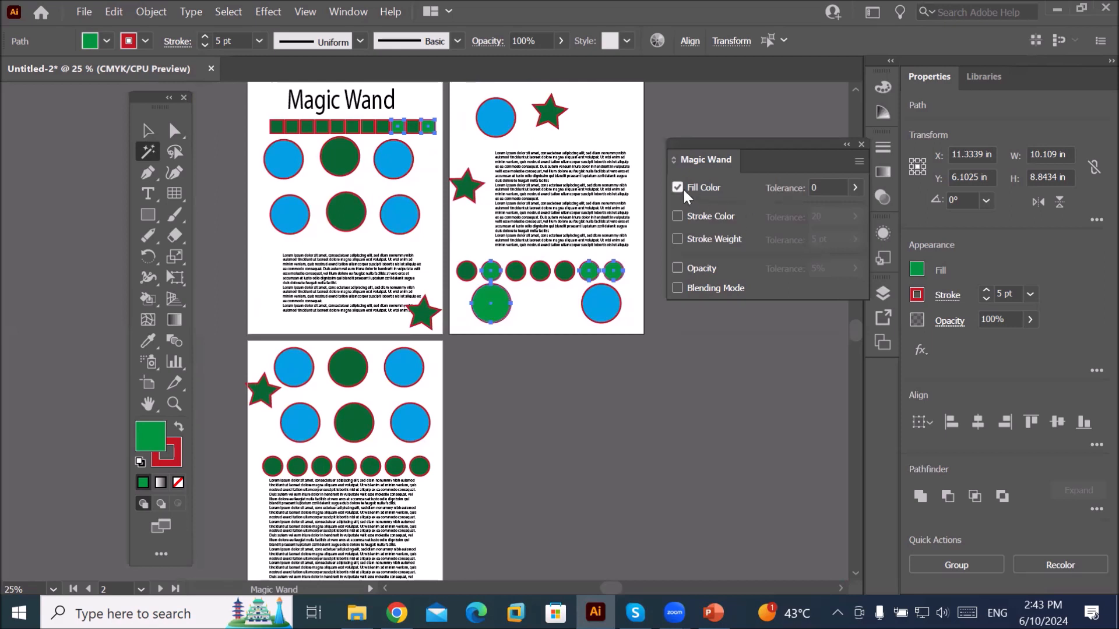
- Raise the Magic Wand's fill color tolerance and turn off Fill Color as a matching criterion
{"action": "left_click", "coordinate": [833, 187]}
{"action": "type", "text": "7"}
{"action": "scroll", "coordinate": [833, 187], "scroll_direction": "up", "scroll_amount": 6}
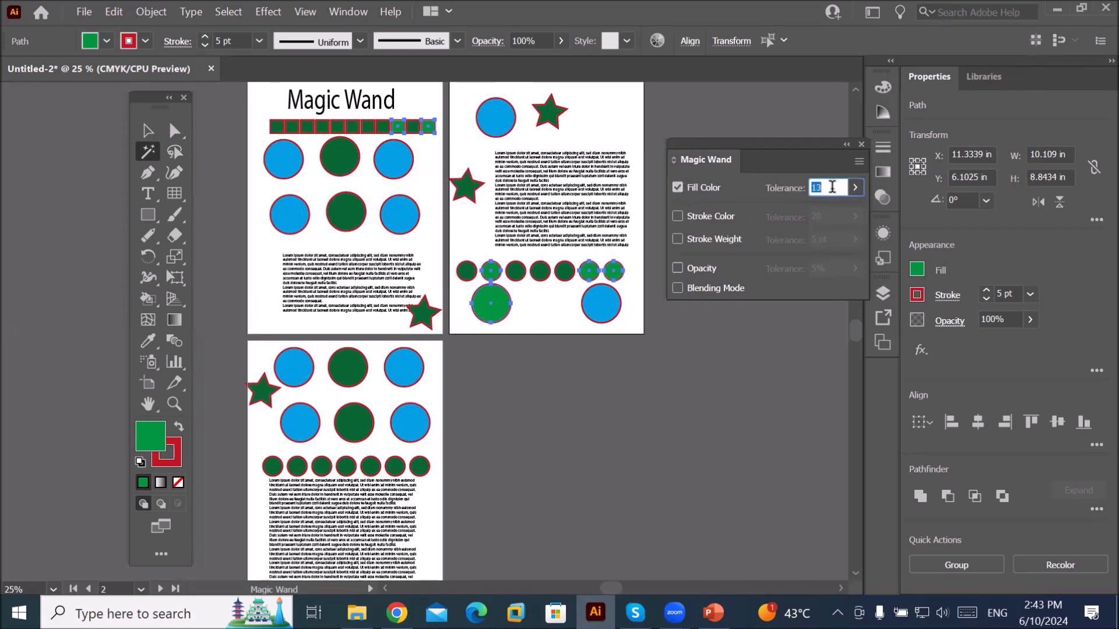
{"action": "scroll", "coordinate": [832, 187], "scroll_direction": "up", "scroll_amount": 1}
{"action": "left_click", "coordinate": [679, 187]}
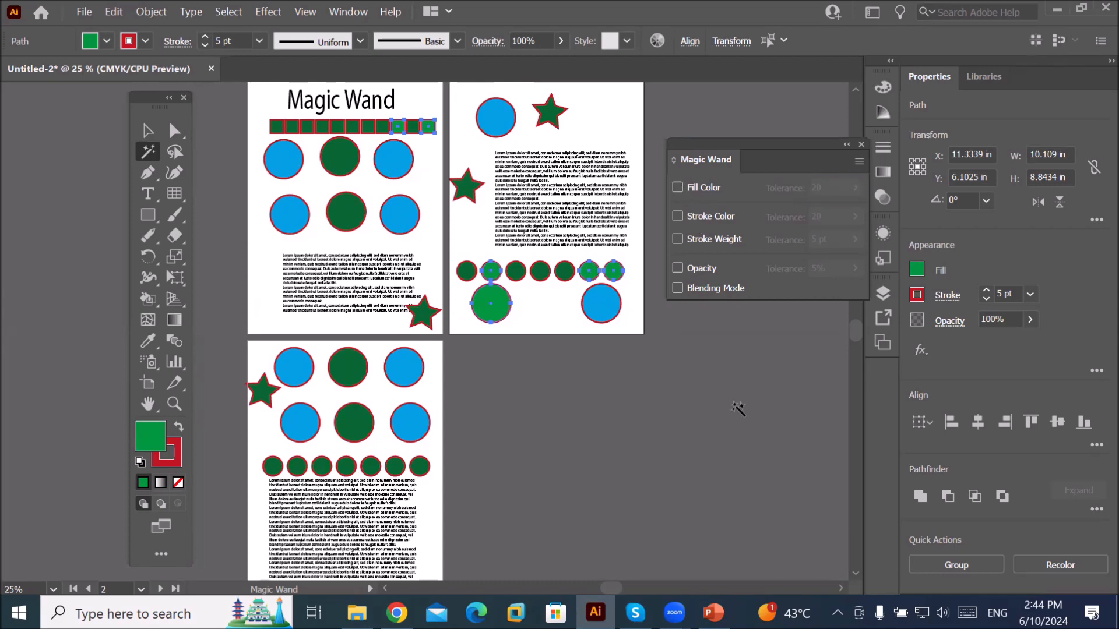
- Select green circles on the first and second artboards one at a time to compare their fill and stroke settings
{"action": "scroll", "coordinate": [399, 227], "scroll_direction": "up", "scroll_amount": 3}
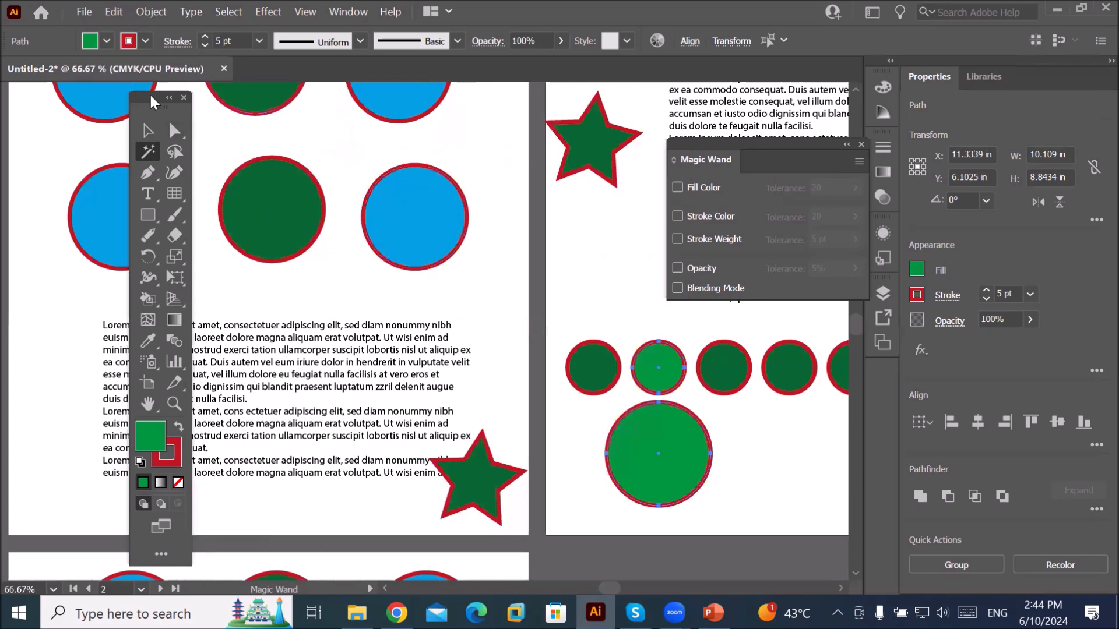
{"action": "left_click", "coordinate": [145, 131]}
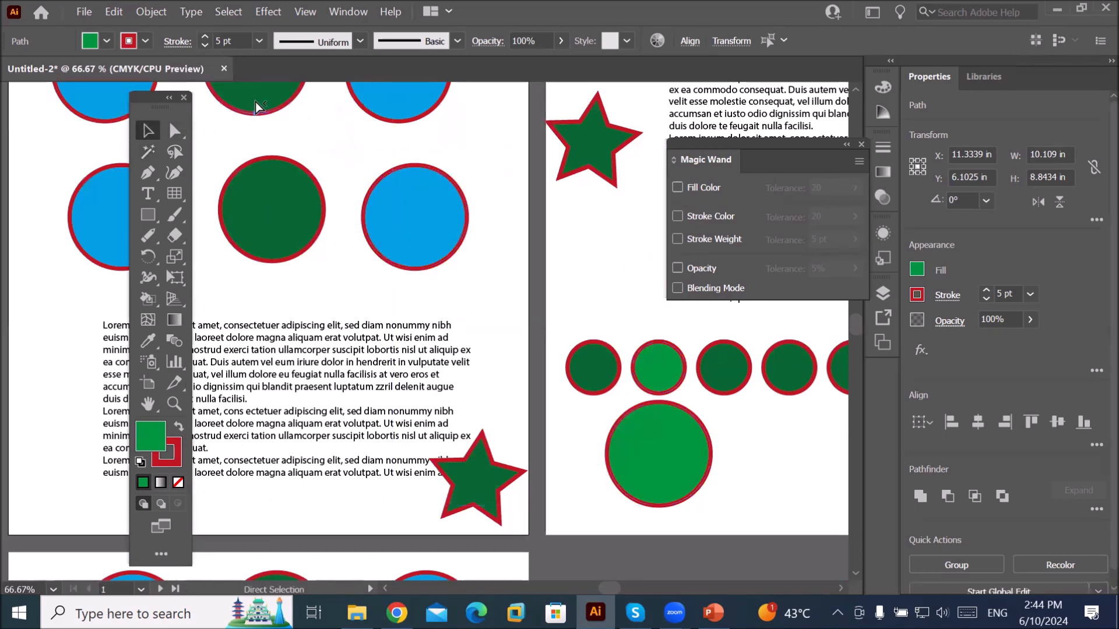
{"action": "left_click", "coordinate": [254, 187]}
{"action": "left_click", "coordinate": [637, 428]}
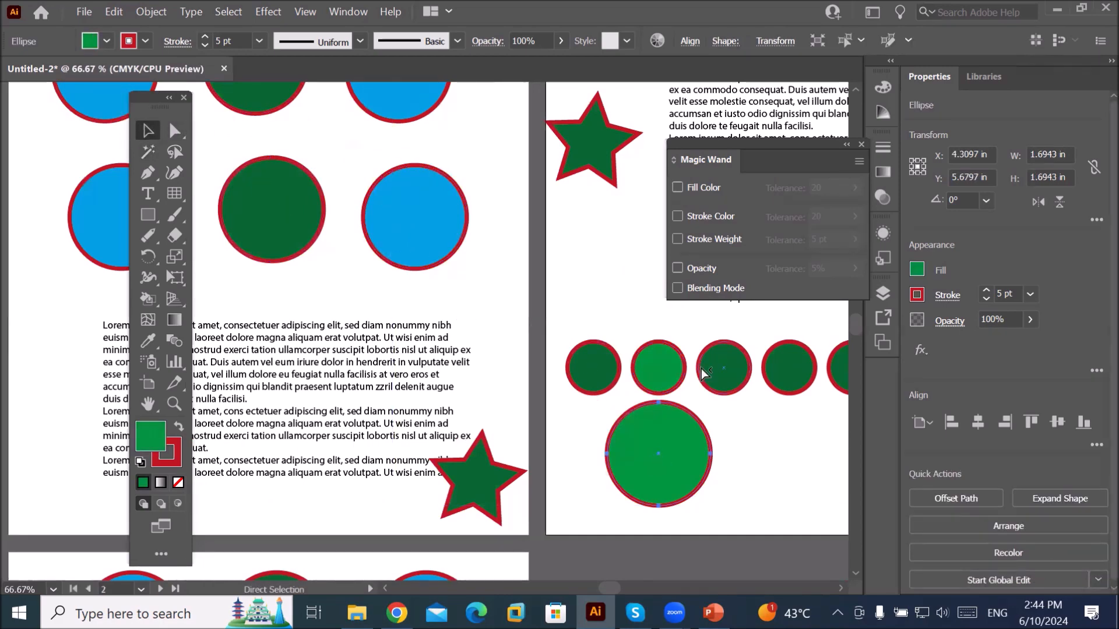
{"action": "left_click", "coordinate": [670, 362]}
{"action": "left_click", "coordinate": [788, 367]}
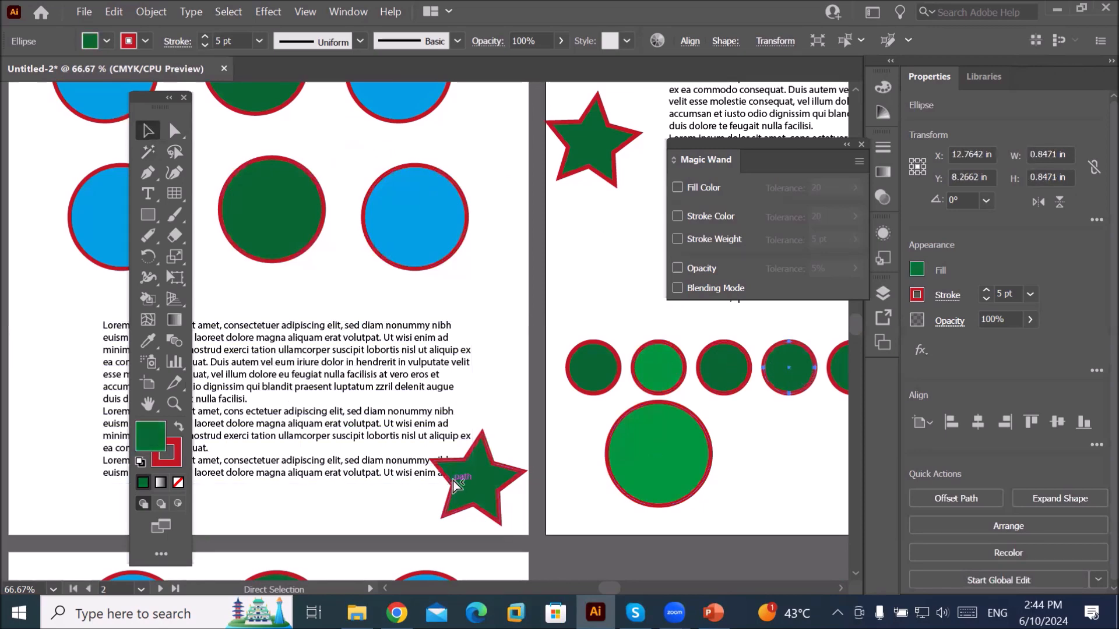
- Set the stroke weight of the first artboard's lower-left blue circle to 20 pt
{"action": "left_click", "coordinate": [90, 219]}
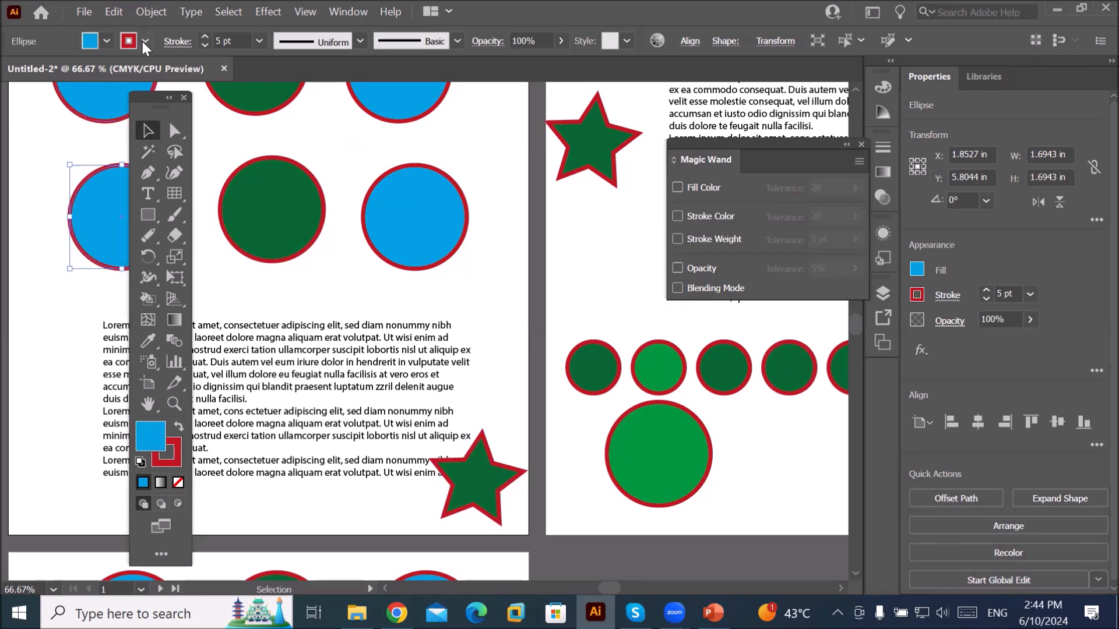
{"action": "left_click", "coordinate": [204, 33]}
{"action": "left_click", "coordinate": [204, 34]}
{"action": "left_click", "coordinate": [204, 34]}
{"action": "left_click", "coordinate": [204, 34]}
{"action": "left_click", "coordinate": [204, 33]}
{"action": "left_click", "coordinate": [204, 34]}
{"action": "left_click", "coordinate": [204, 34]}
{"action": "left_click", "coordinate": [204, 35]}
{"action": "left_click", "coordinate": [204, 35]}
{"action": "left_click", "coordinate": [204, 35]}
{"action": "left_click", "coordinate": [203, 35]}
{"action": "left_click", "coordinate": [204, 35]}
{"action": "left_click", "coordinate": [204, 35]}
{"action": "left_click", "coordinate": [204, 35]}
{"action": "left_click", "coordinate": [204, 34]}
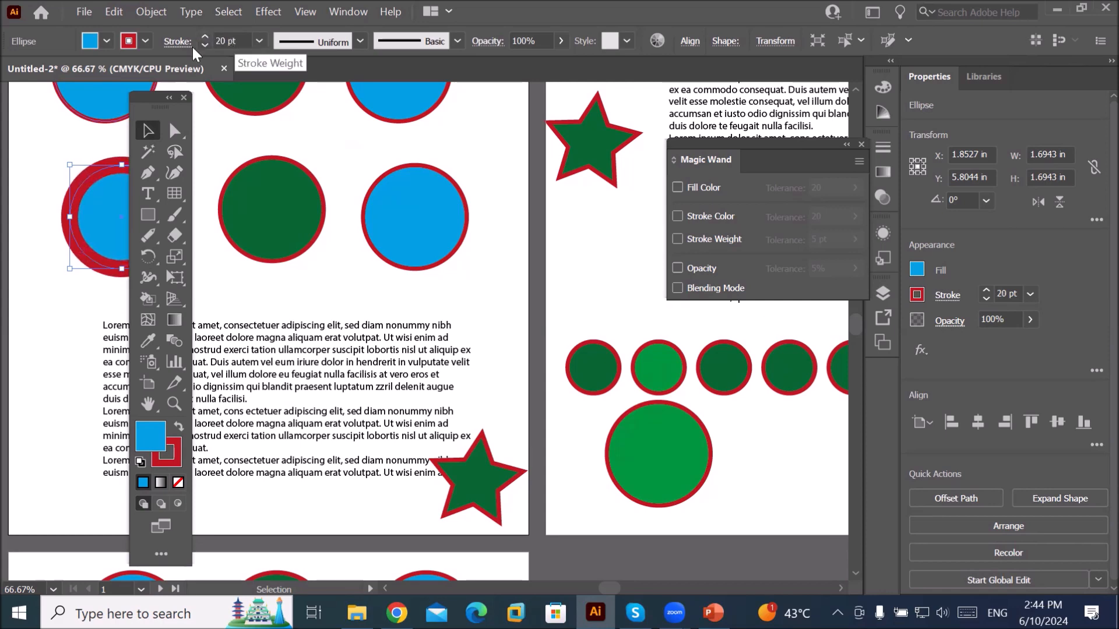
- Change the stroke color of the thick-outlined blue circle to yellow
{"action": "left_click", "coordinate": [143, 41]}
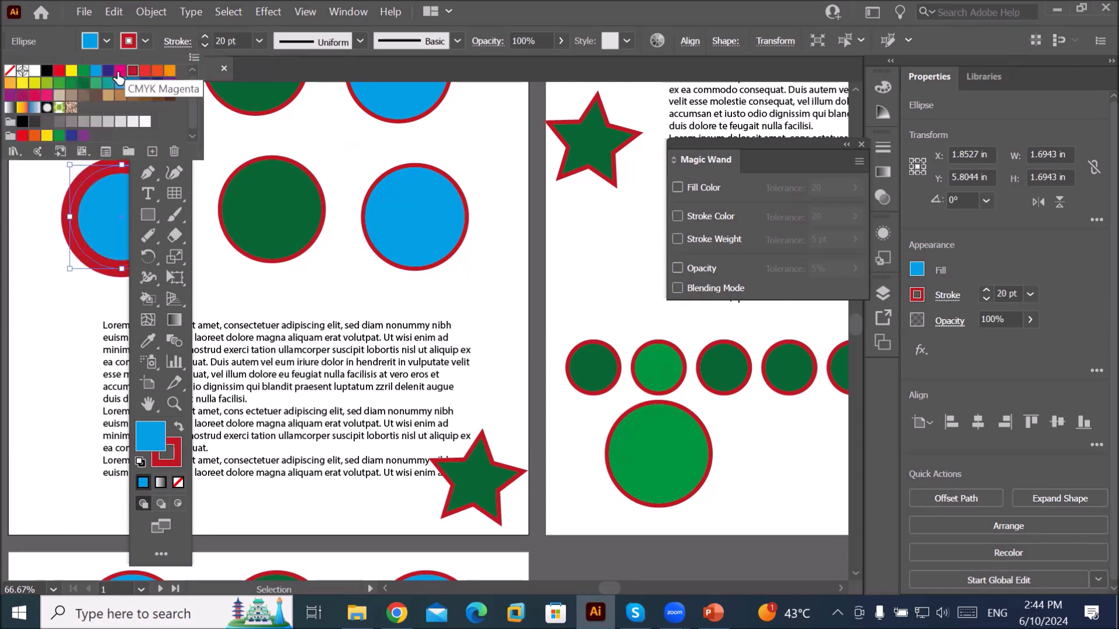
{"action": "left_click", "coordinate": [71, 70]}
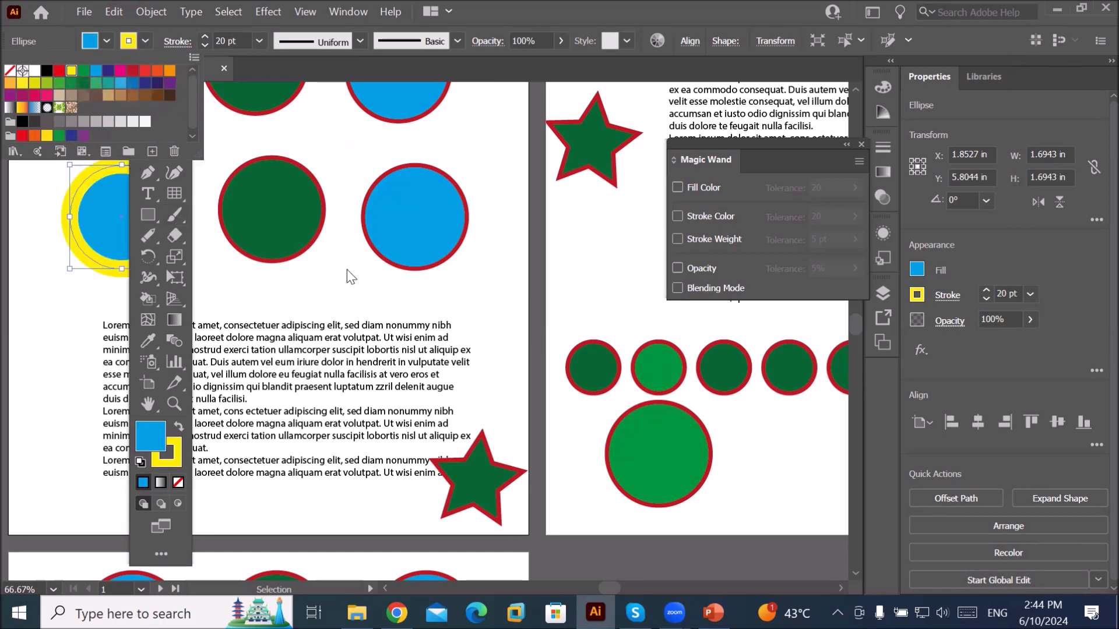
{"action": "left_click", "coordinate": [391, 299]}
- Select the second artboard's large green circle and both stars, plus the third artboard's star and first, fourth and seventh small circles
{"action": "scroll", "coordinate": [395, 294], "scroll_direction": "down", "scroll_amount": 4}
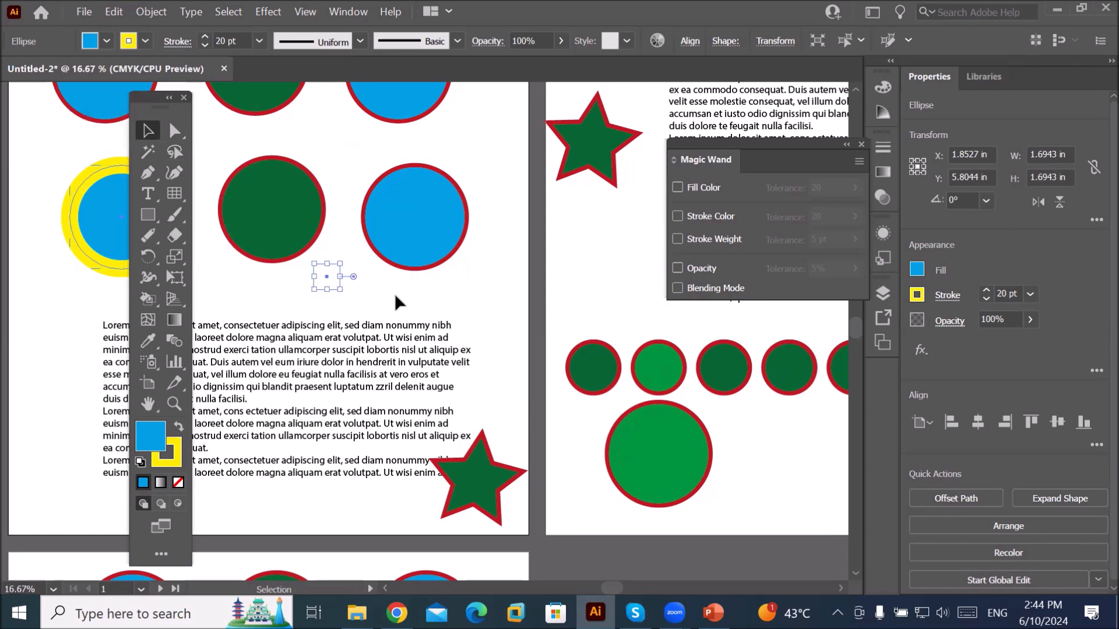
{"action": "scroll", "coordinate": [507, 390], "scroll_direction": "up", "scroll_amount": 1}
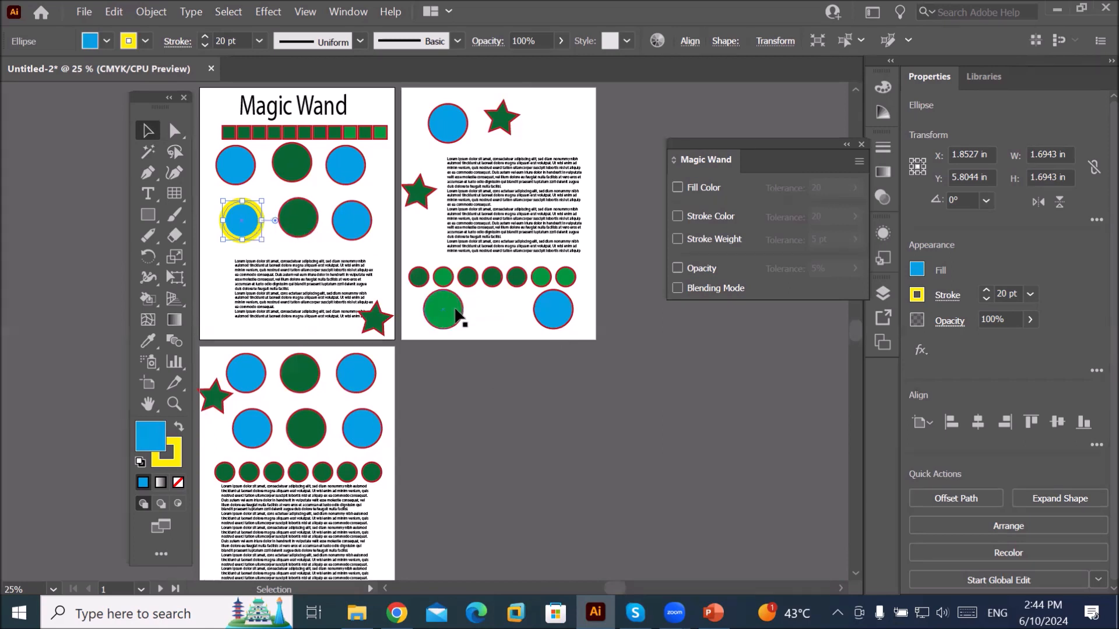
{"action": "left_click", "coordinate": [456, 315]}
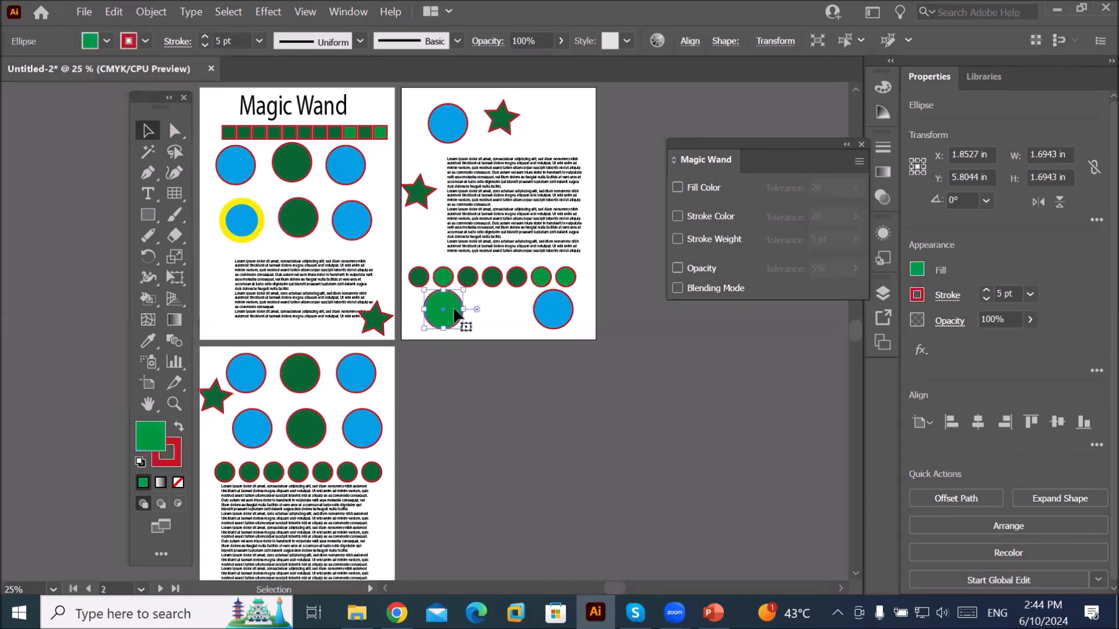
{"action": "left_click", "coordinate": [504, 129], "text": "shift"}
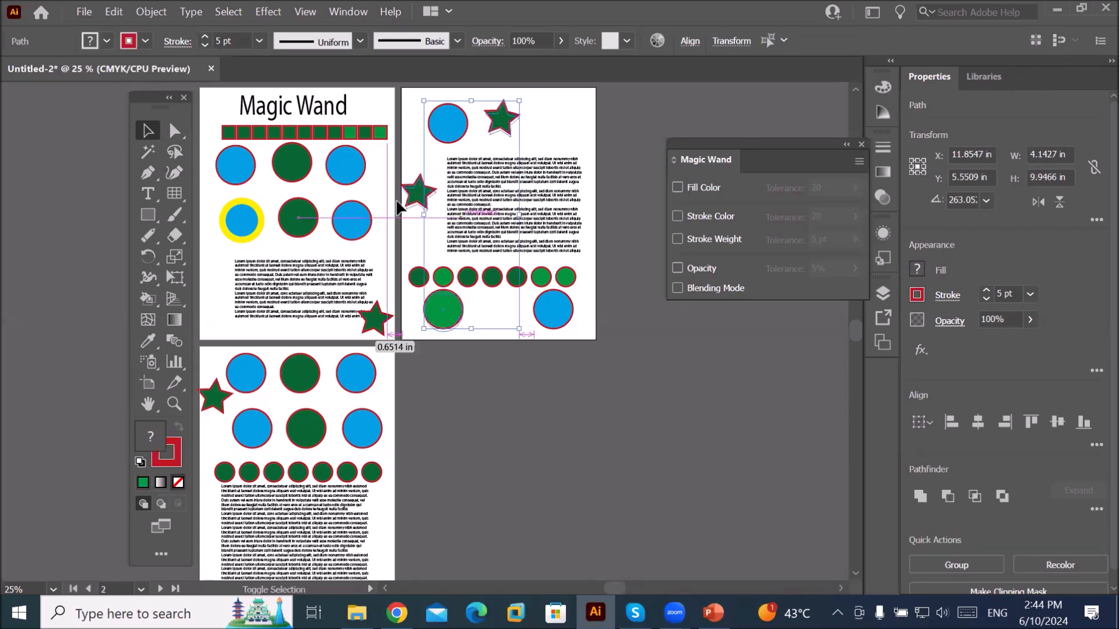
{"action": "left_click", "coordinate": [229, 470], "text": "shift"}
{"action": "left_click", "coordinate": [301, 474], "text": "shift"}
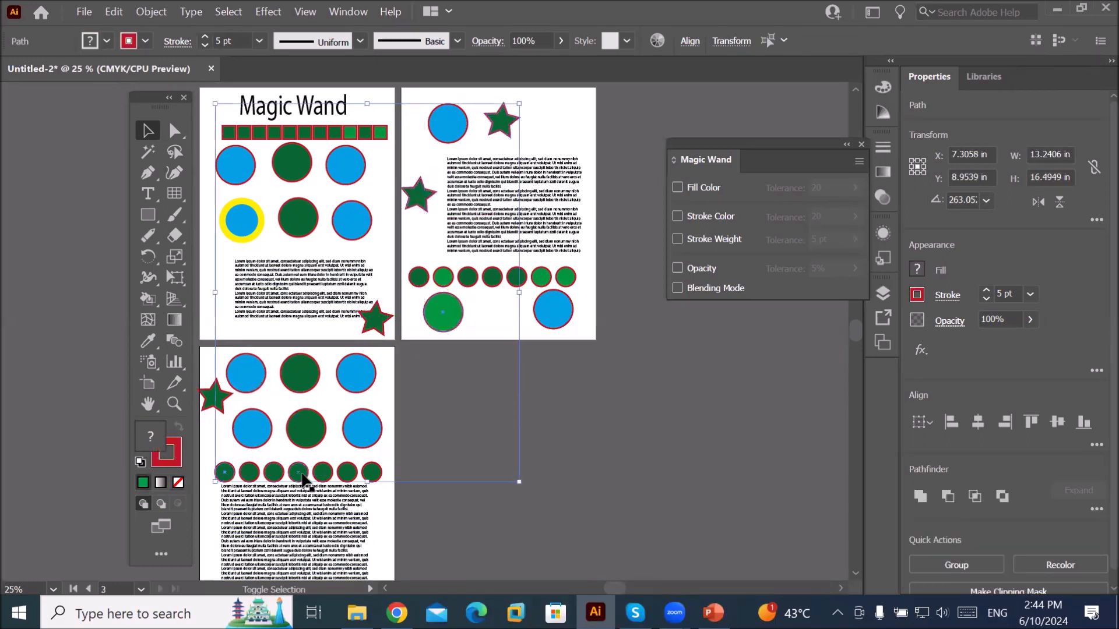
{"action": "left_click", "coordinate": [371, 473], "text": "shift"}
{"action": "left_click", "coordinate": [210, 401], "text": "shift"}
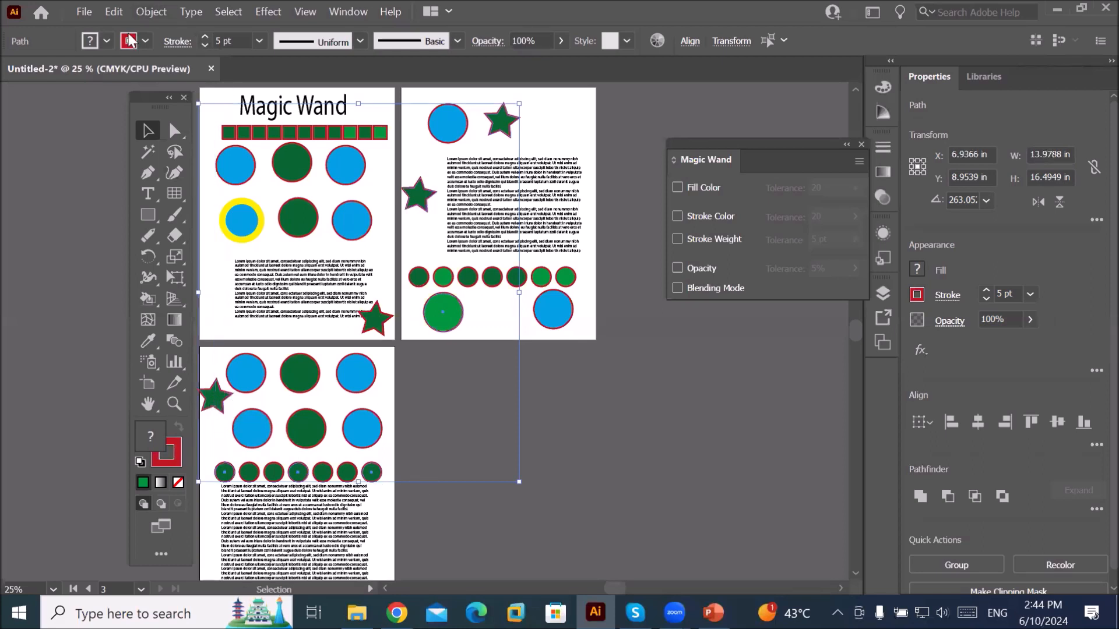
- Apply a yellow stroke to the selected stars and circles, then deselect them and inspect the new outlines
{"action": "left_click", "coordinate": [145, 41]}
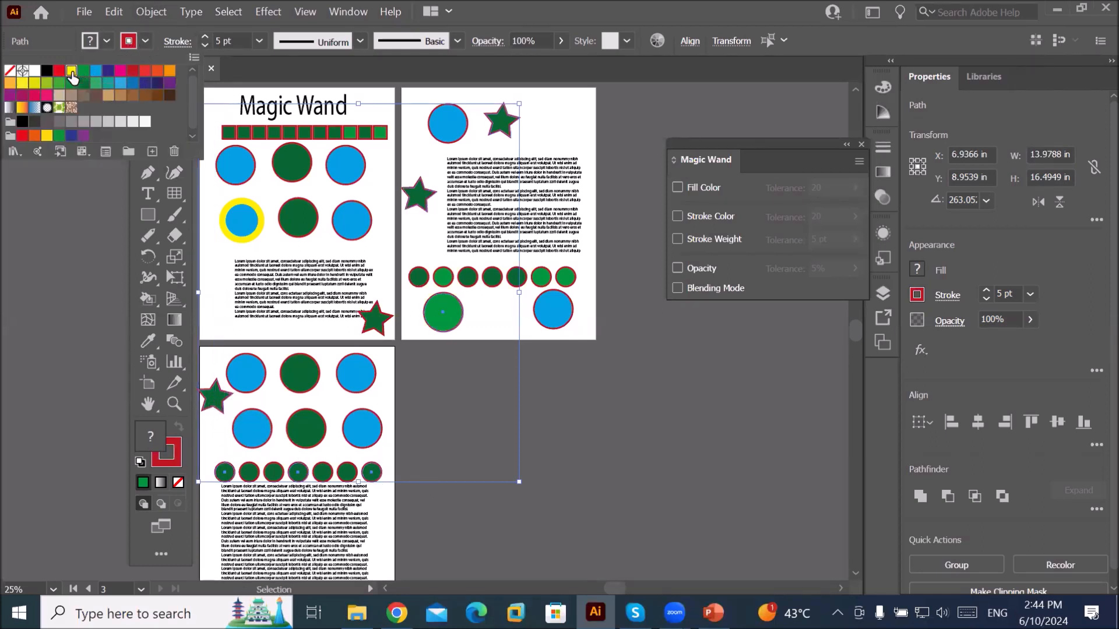
{"action": "left_click", "coordinate": [71, 70]}
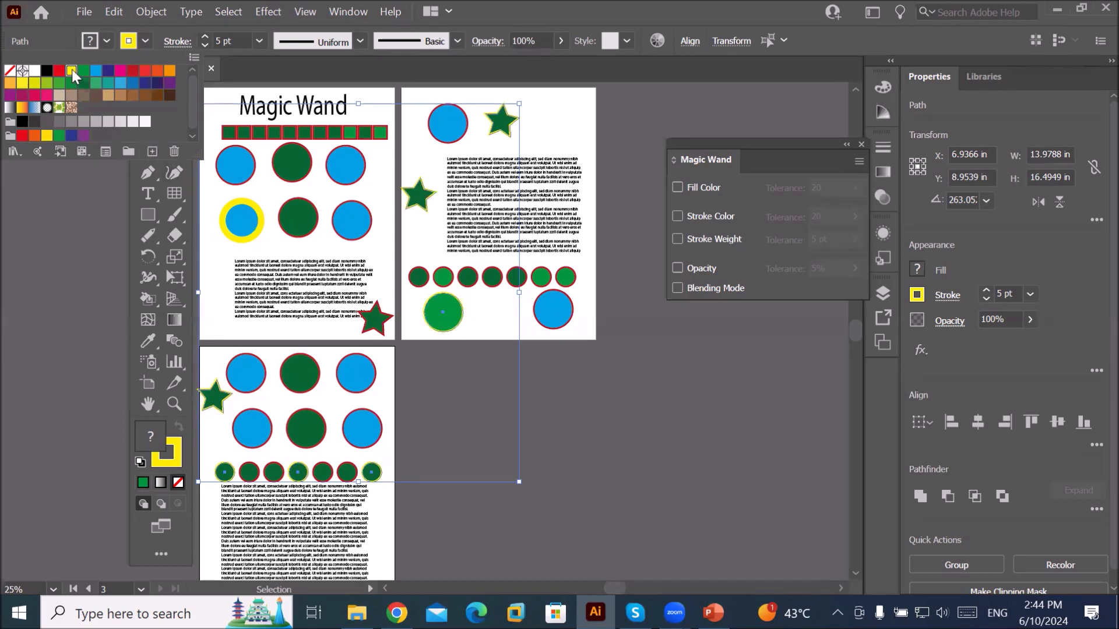
{"action": "left_click", "coordinate": [557, 221]}
{"action": "left_click", "coordinate": [306, 487]}
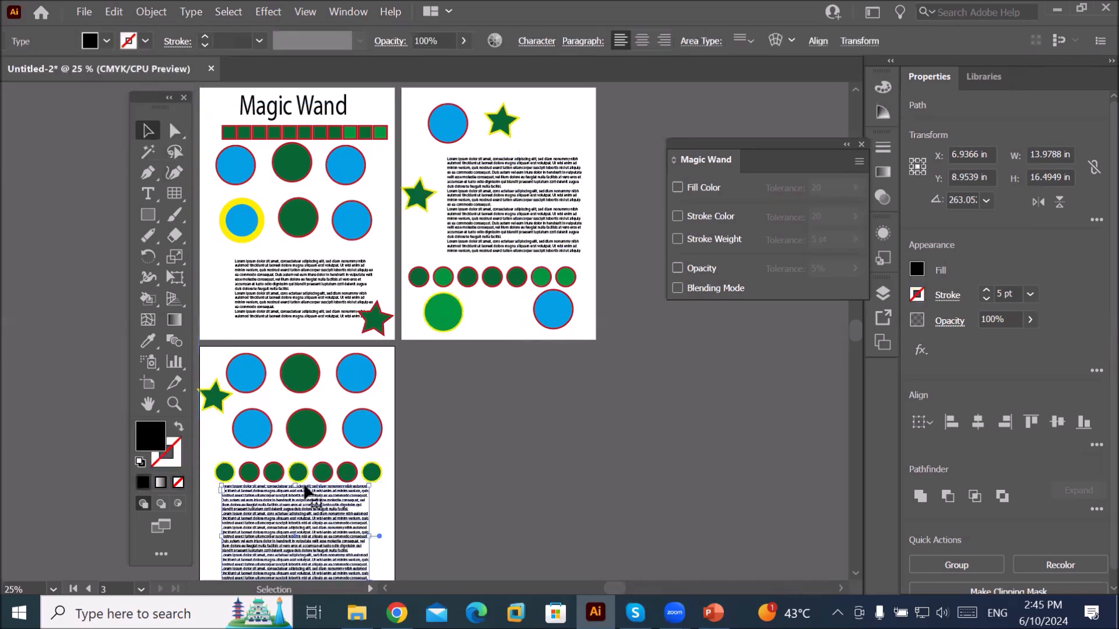
{"action": "scroll", "coordinate": [305, 484], "scroll_direction": "up", "scroll_amount": 1}
{"action": "scroll", "coordinate": [303, 485], "scroll_direction": "up", "scroll_amount": 1}
{"action": "scroll", "coordinate": [303, 481], "scroll_direction": "down", "scroll_amount": 1}
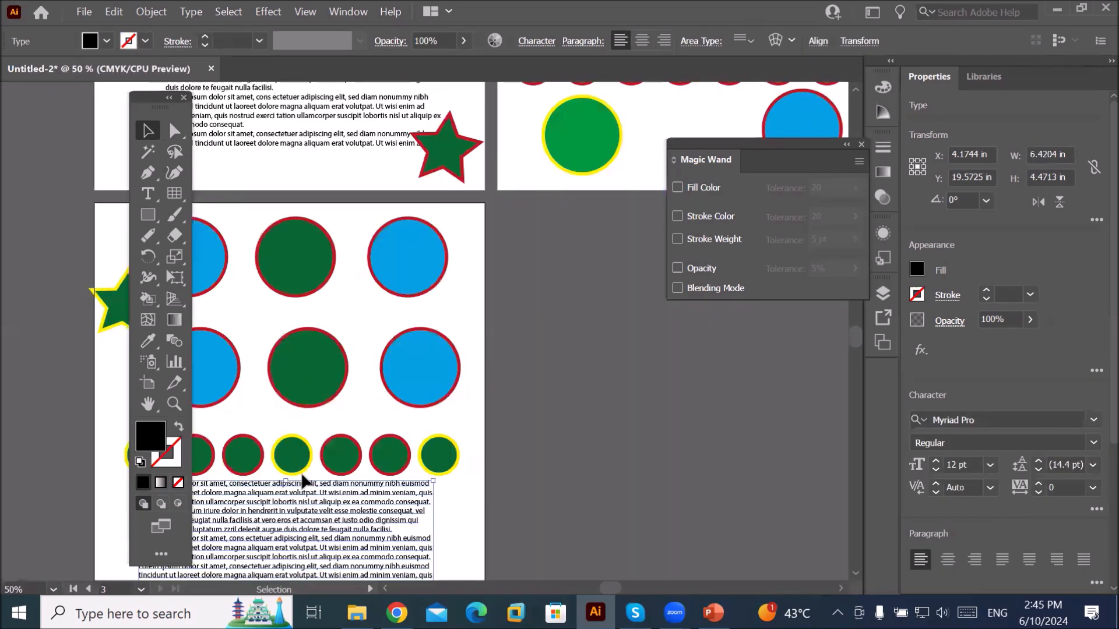
{"action": "scroll", "coordinate": [303, 481], "scroll_direction": "down", "scroll_amount": 2}
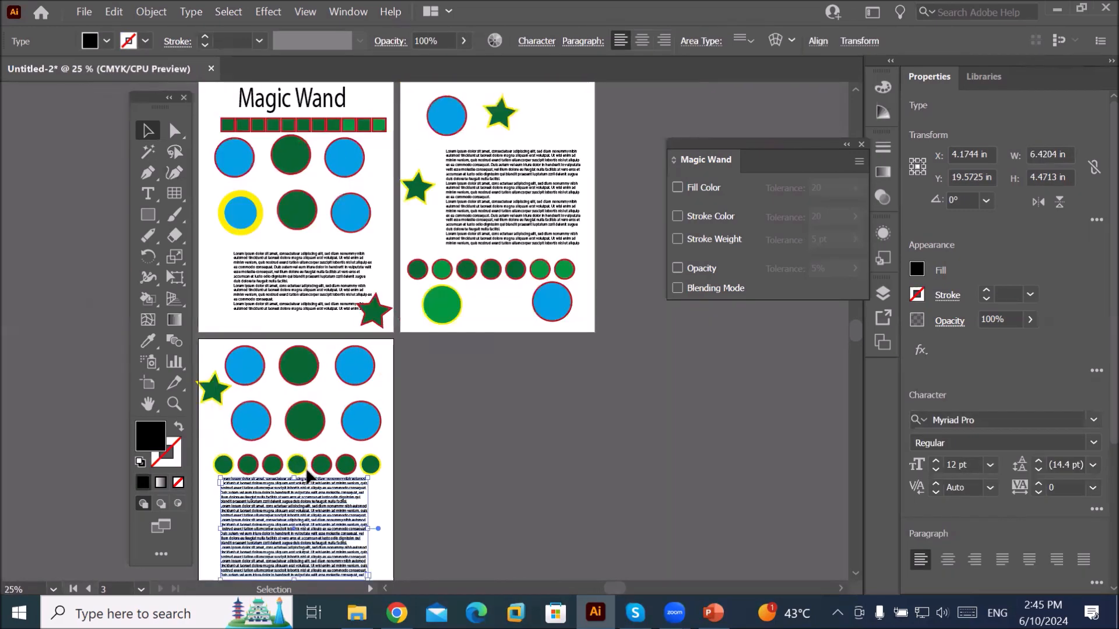
- Compare the stroke weights of the first artboard's thick yellow-outlined circle and the second artboard's upper star, and clear the selection
{"action": "left_click", "coordinate": [252, 224]}
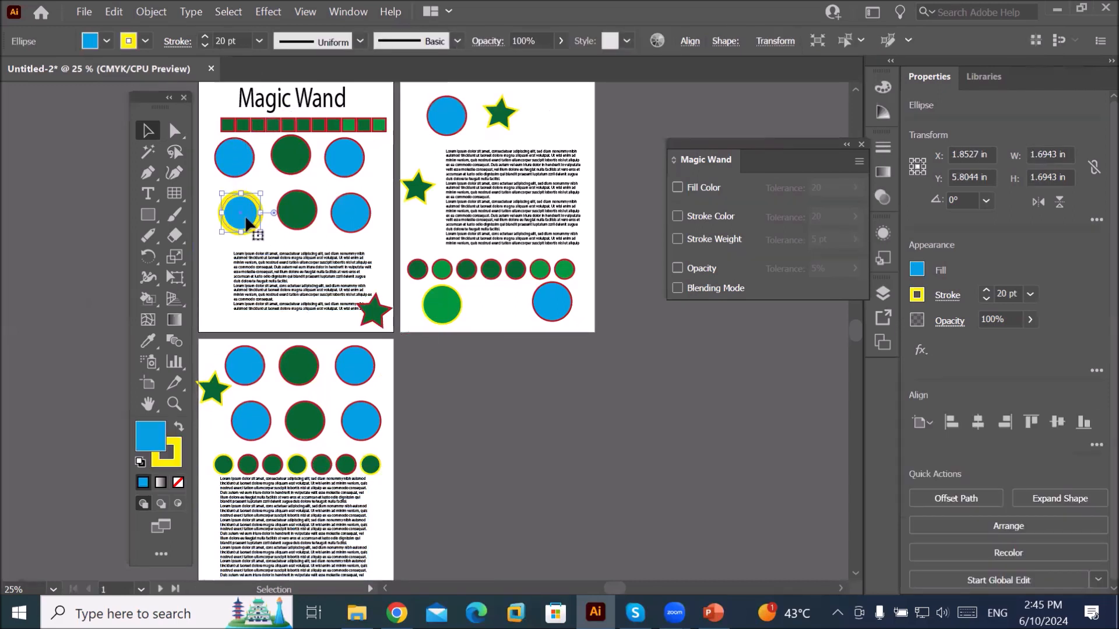
{"action": "left_click", "coordinate": [499, 121]}
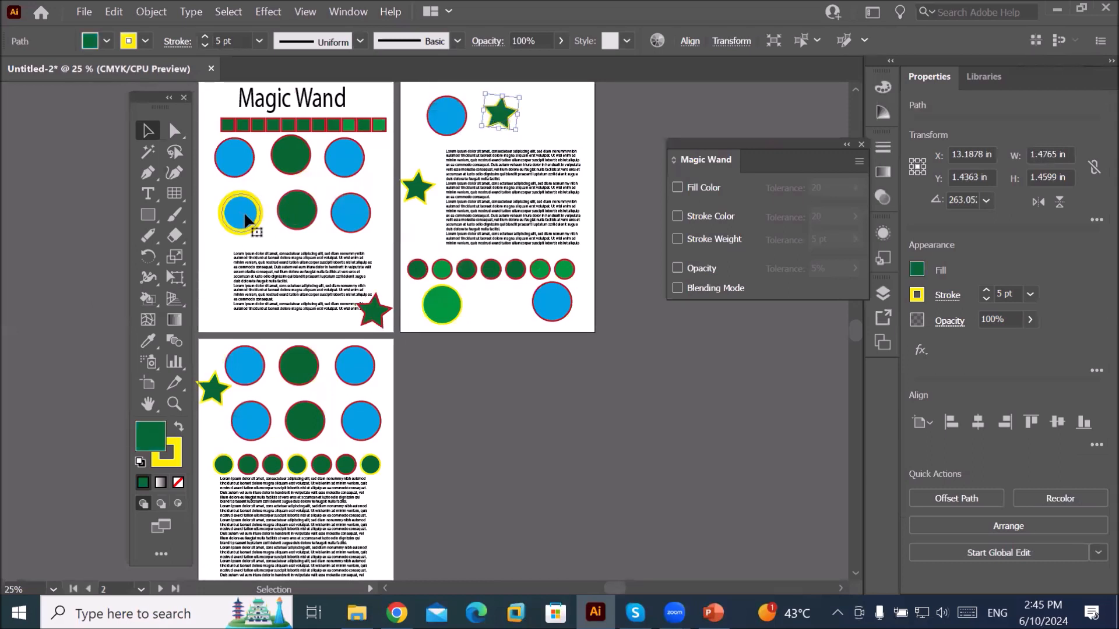
{"action": "left_click", "coordinate": [252, 227]}
{"action": "left_click", "coordinate": [499, 116]}
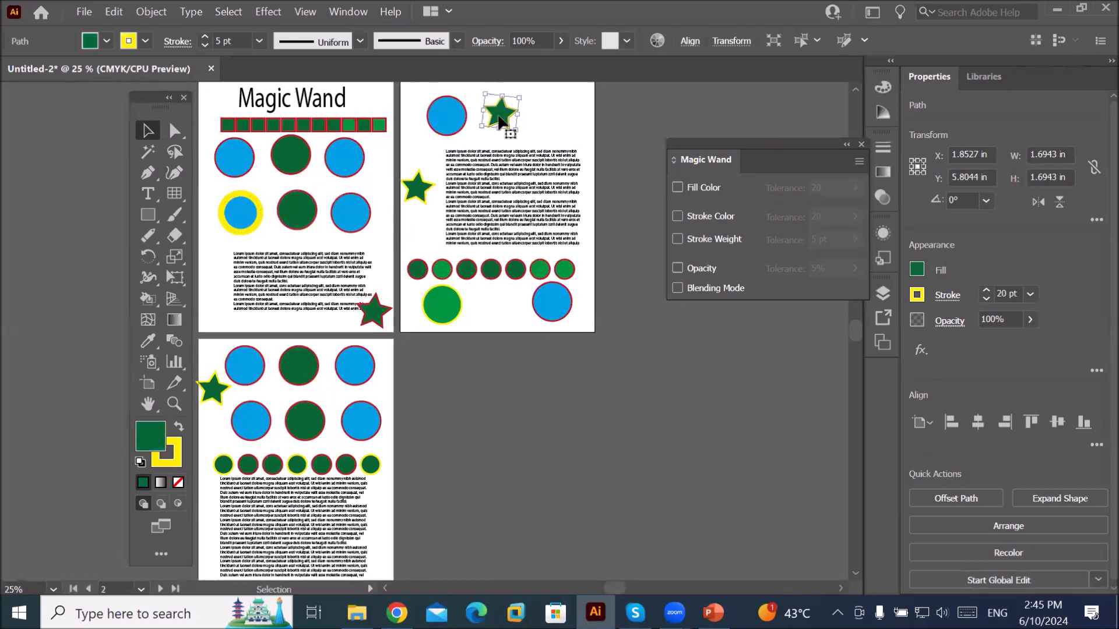
{"action": "left_click", "coordinate": [294, 240]}
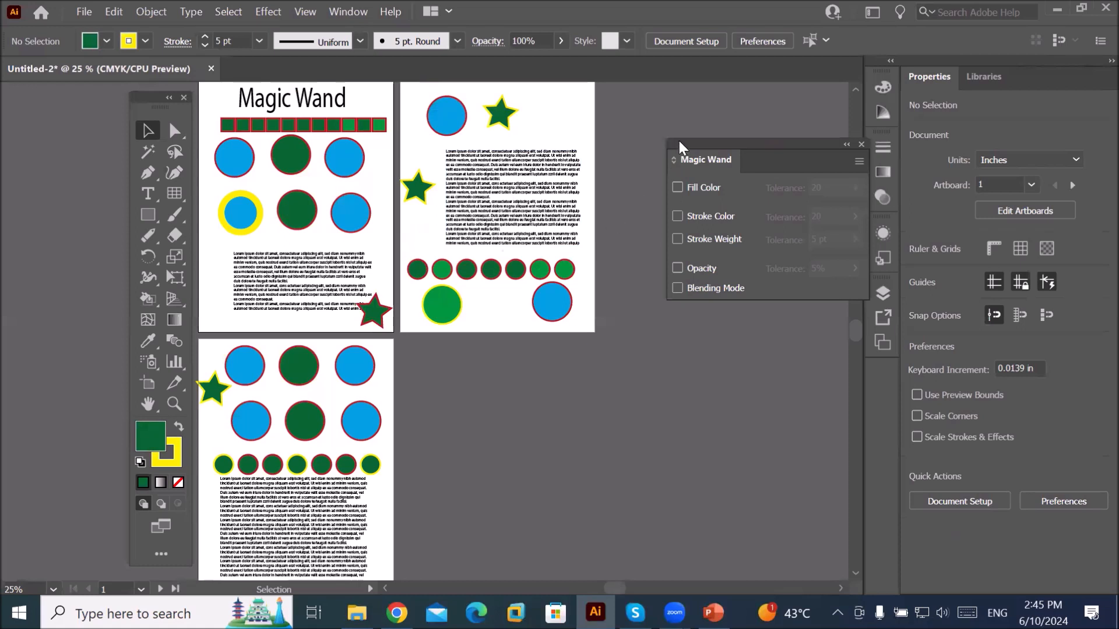
- Enable Stroke Color matching for the Magic Wand and use it on the thick yellow-outlined circle to select all yellow-stroked shapes
{"action": "left_click_drag", "start_coordinate": [698, 148], "coordinate": [630, 101]}
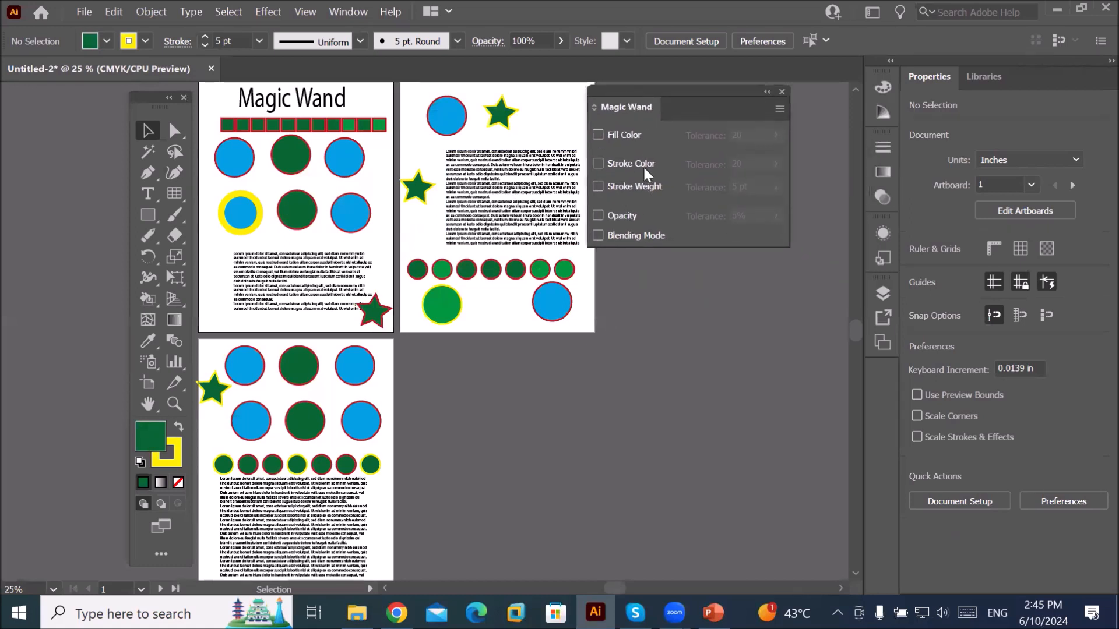
{"action": "left_click", "coordinate": [614, 164]}
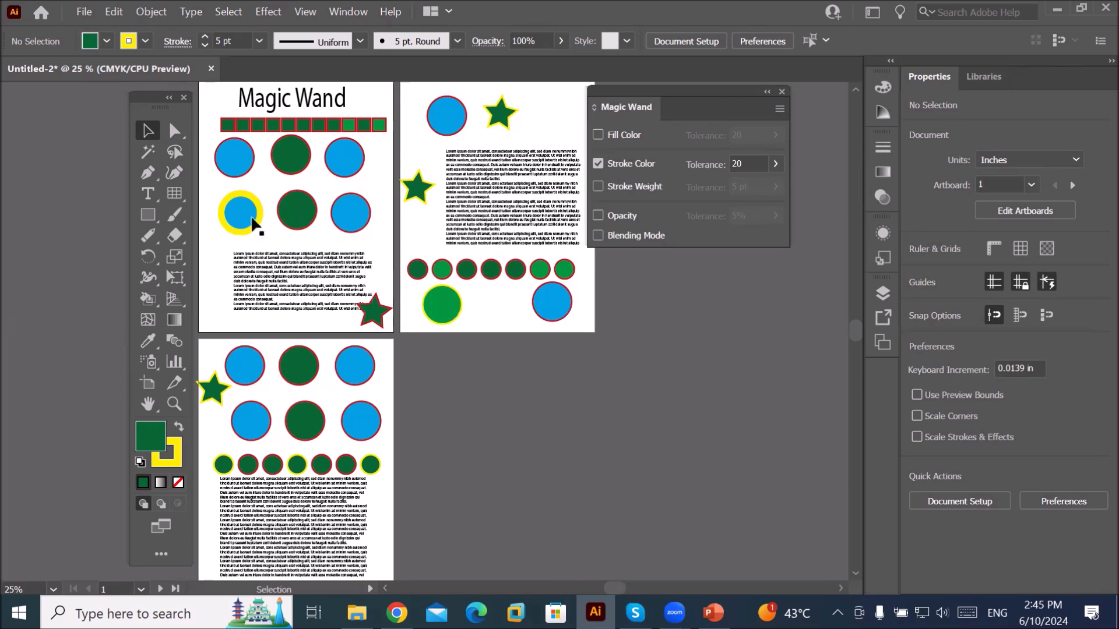
{"action": "left_click", "coordinate": [148, 152]}
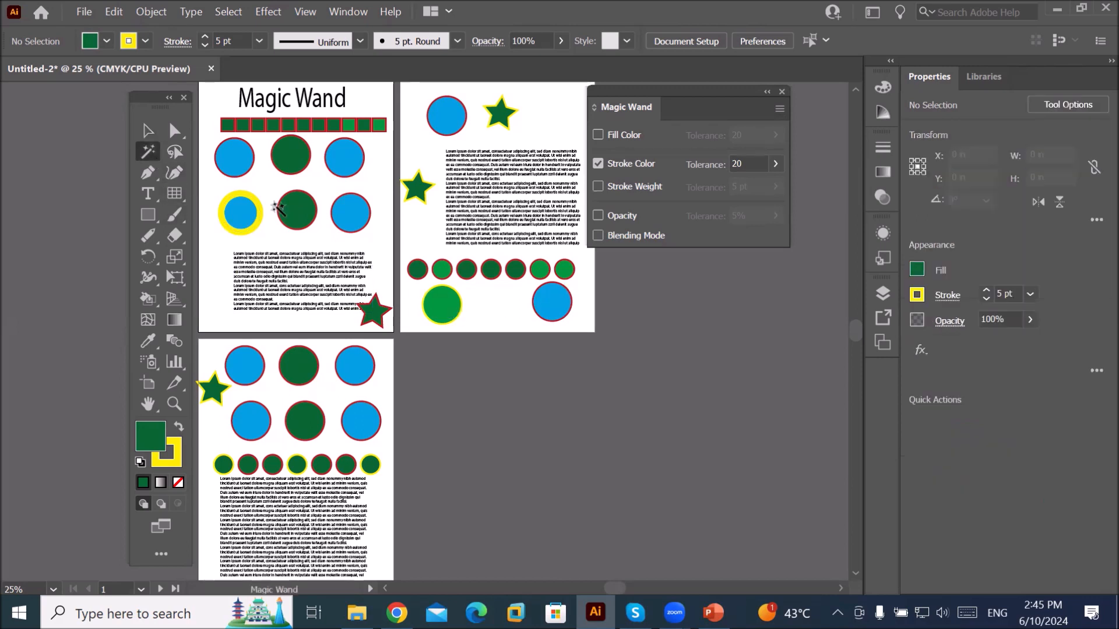
{"action": "left_click", "coordinate": [241, 214]}
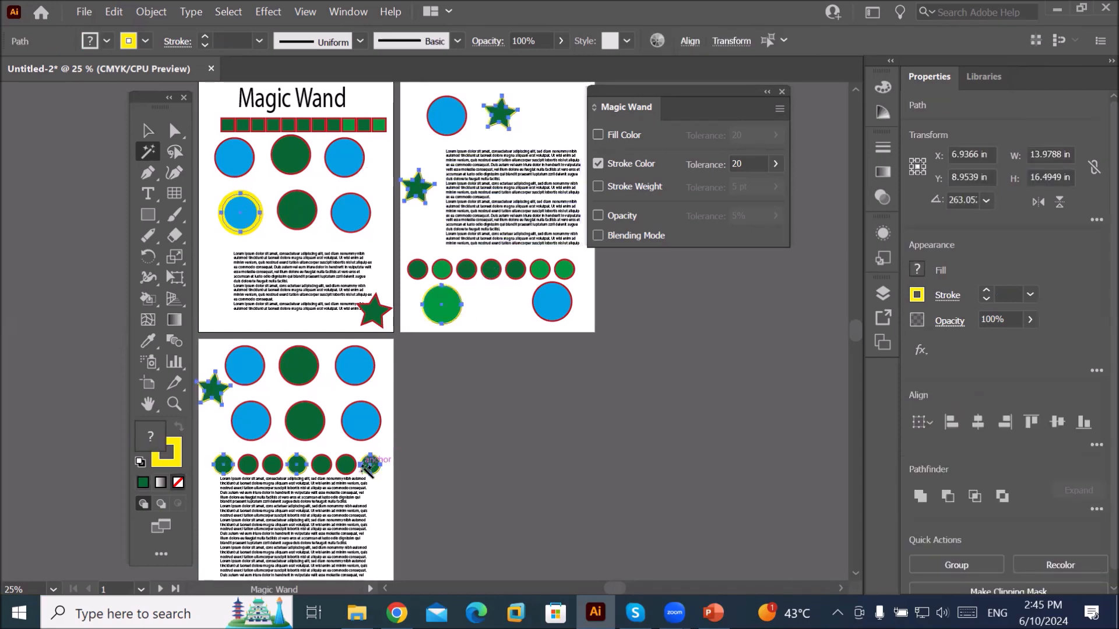
{"action": "scroll", "coordinate": [243, 220], "scroll_direction": "up", "scroll_amount": 3}
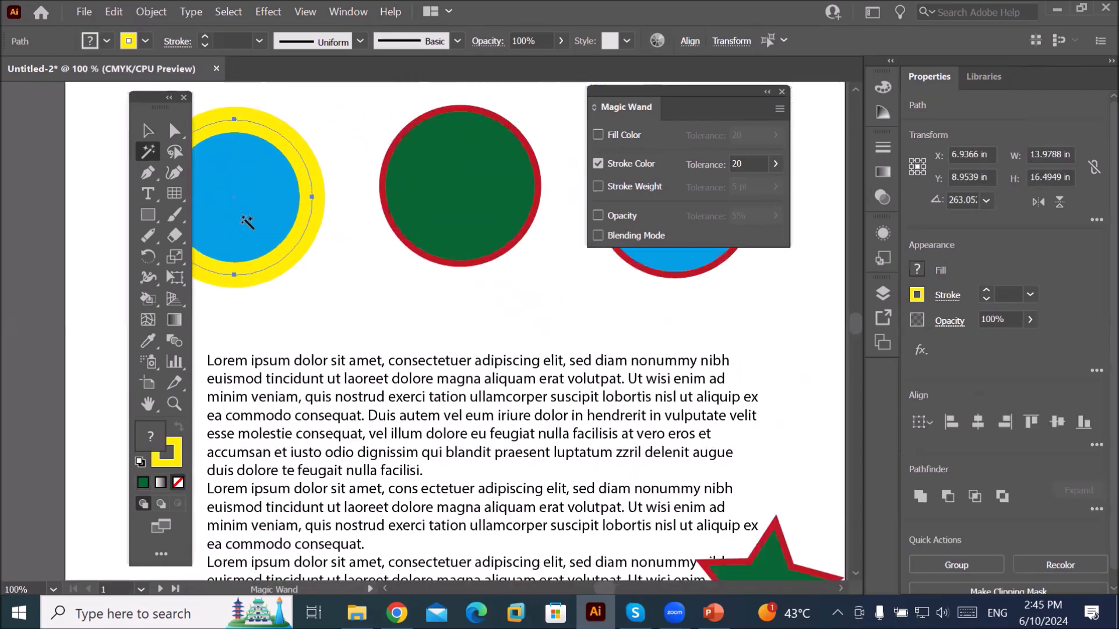
{"action": "scroll", "coordinate": [248, 223], "scroll_direction": "down", "scroll_amount": 2}
- Set the stroke weight of the first artboard's lower-right blue circle to 20 pt and deselect it
{"action": "left_click", "coordinate": [148, 130]}
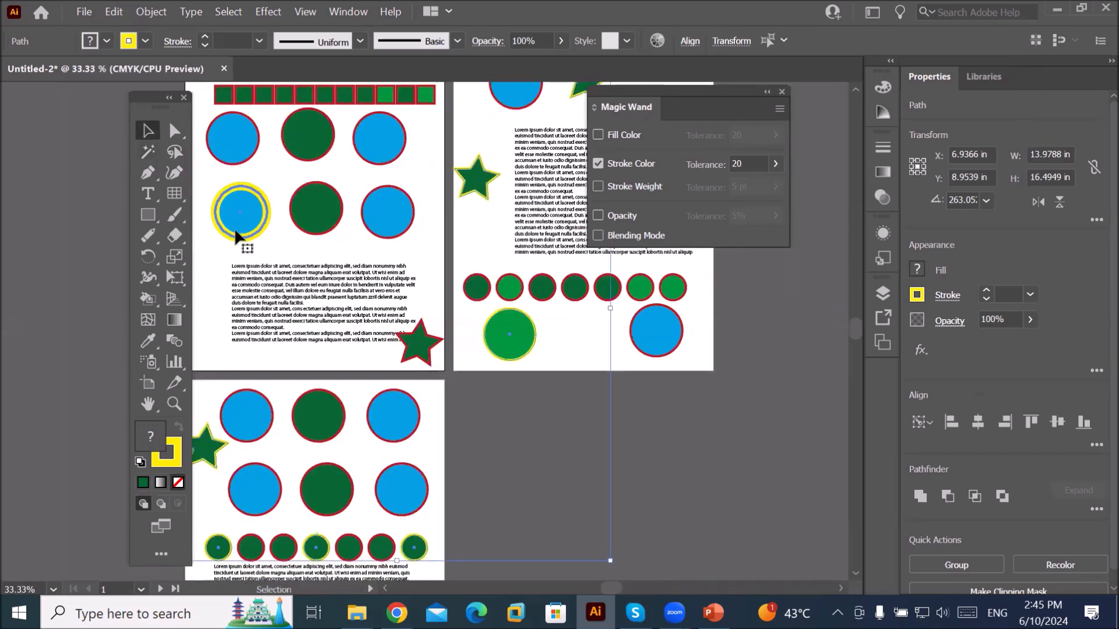
{"action": "left_click", "coordinate": [395, 228]}
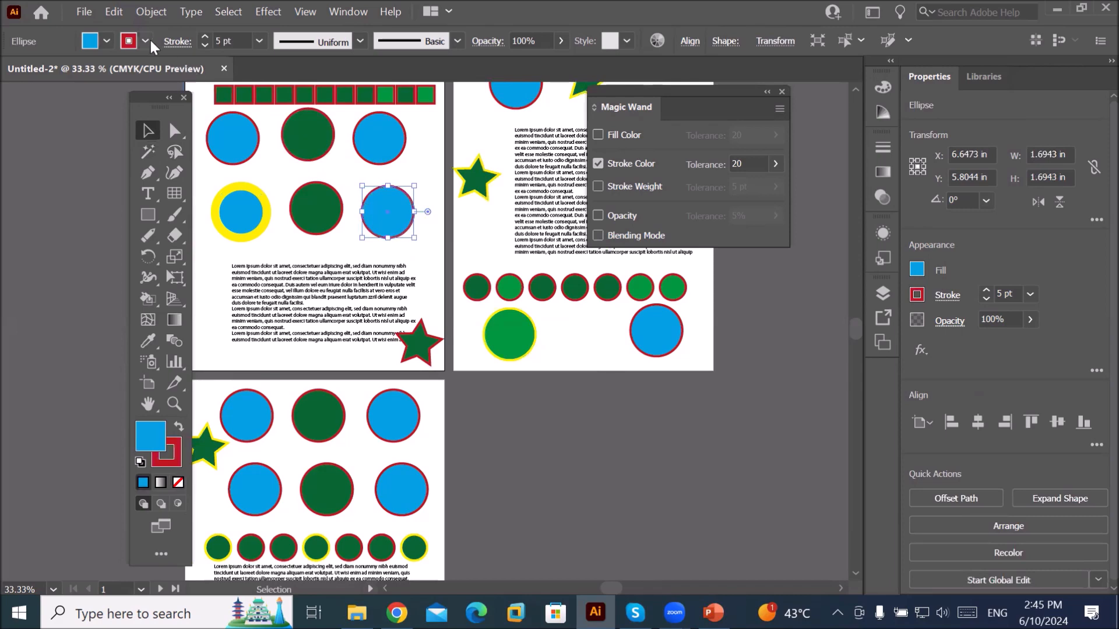
{"action": "left_click", "coordinate": [204, 36]}
{"action": "left_click", "coordinate": [204, 36]}
{"action": "left_click", "coordinate": [204, 36]}
{"action": "left_click", "coordinate": [204, 36]}
{"action": "left_click", "coordinate": [204, 36]}
{"action": "left_click", "coordinate": [204, 36]}
{"action": "left_click", "coordinate": [204, 36]}
{"action": "left_click", "coordinate": [204, 36]}
{"action": "left_click", "coordinate": [202, 35]}
{"action": "left_click", "coordinate": [203, 36]}
{"action": "left_click", "coordinate": [202, 37]}
{"action": "left_click", "coordinate": [204, 36]}
{"action": "left_click", "coordinate": [204, 36]}
{"action": "left_click", "coordinate": [204, 36]}
{"action": "left_click", "coordinate": [204, 36]}
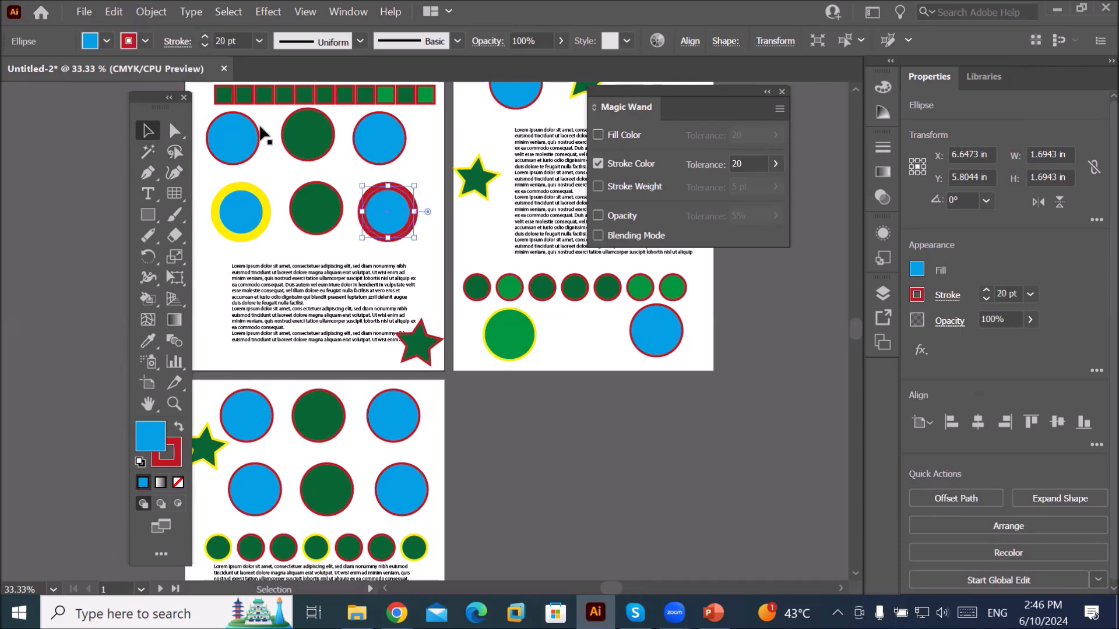
{"action": "left_click", "coordinate": [283, 176]}
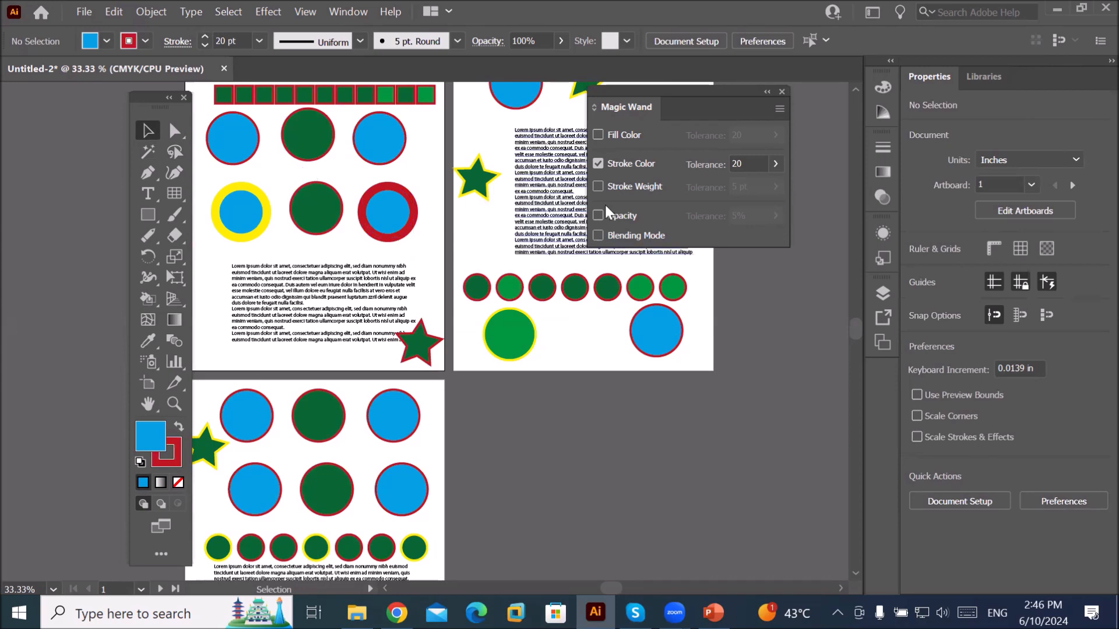
- Switch the Magic Wand matching criterion from Stroke Color to Stroke Weight
{"action": "left_click", "coordinate": [597, 165]}
{"action": "left_click", "coordinate": [598, 187]}
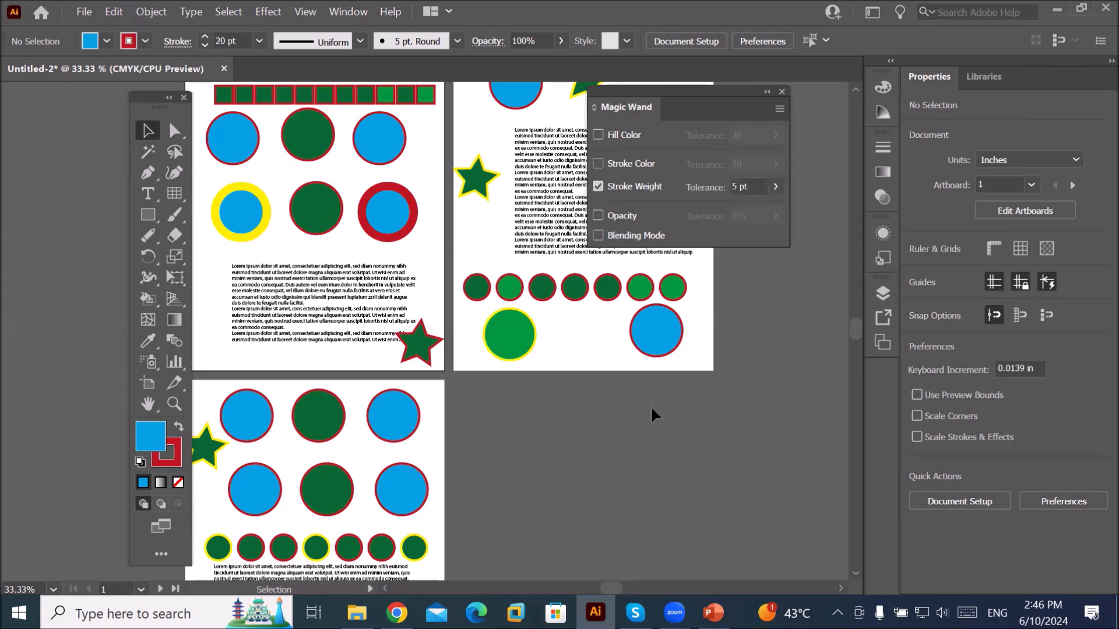
{"action": "left_click", "coordinate": [752, 187]}
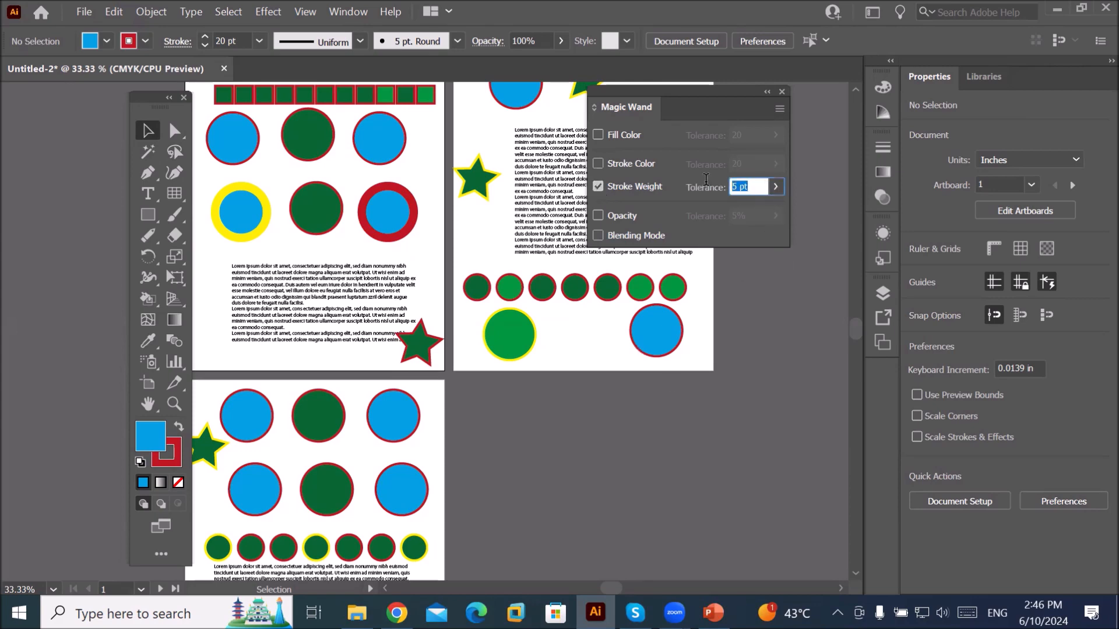
- Check the thick red-outlined circle's stroke weight, and set the yellow-outlined circle's stroke weight to 22 pt
{"action": "left_click", "coordinate": [400, 228]}
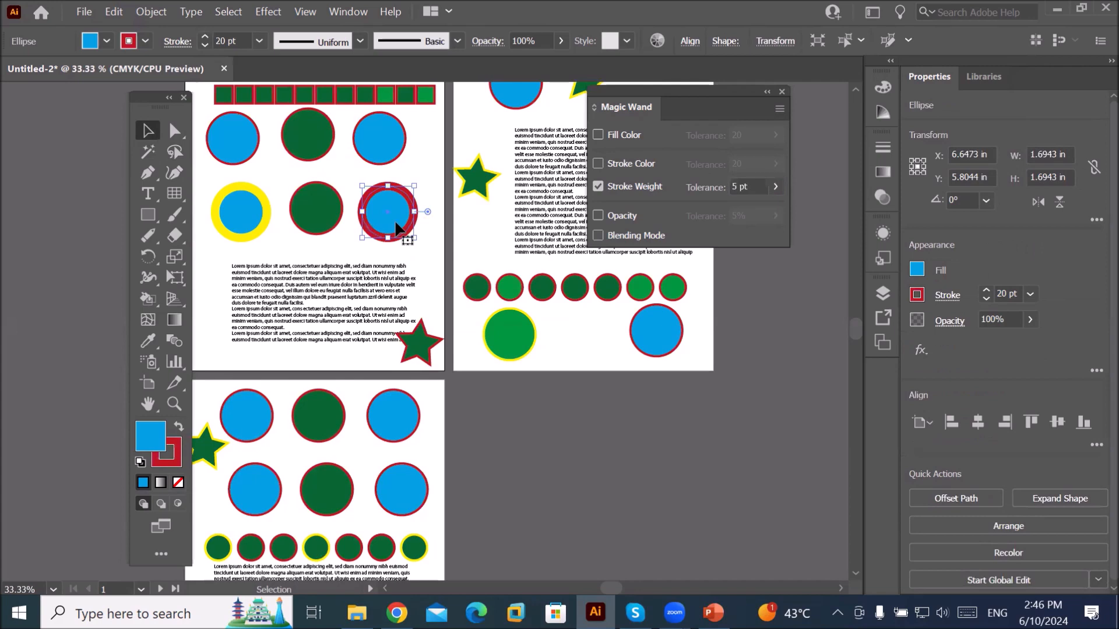
{"action": "left_click", "coordinate": [251, 229]}
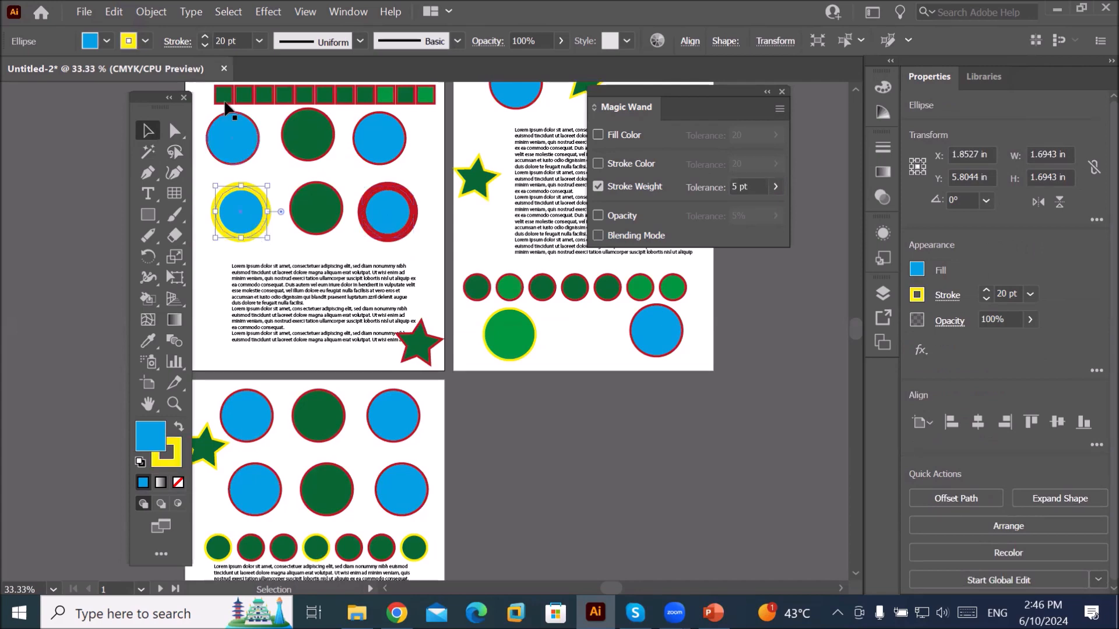
{"action": "left_click", "coordinate": [204, 37]}
{"action": "left_click", "coordinate": [204, 37]}
{"action": "left_click", "coordinate": [422, 187]}
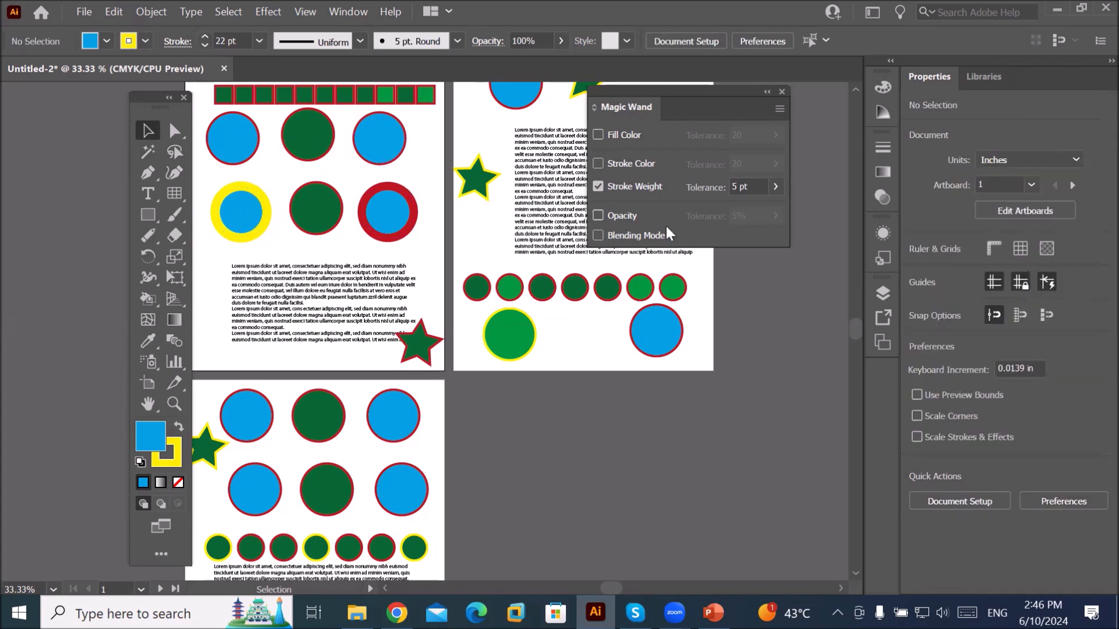
- Select shapes matching the yellow-outlined circle's stroke weight within 5 pt using the Magic Wand, delete them, and undo the deletion
{"action": "left_click_drag", "start_coordinate": [752, 186], "coordinate": [713, 187]}
{"action": "left_click", "coordinate": [745, 187]}
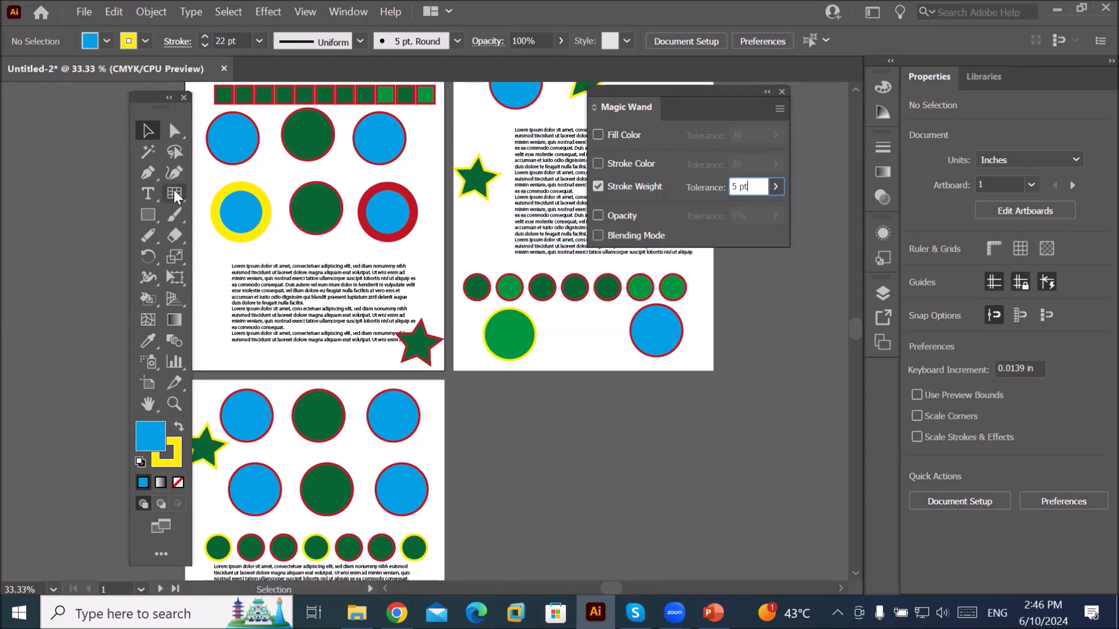
{"action": "left_click", "coordinate": [148, 152]}
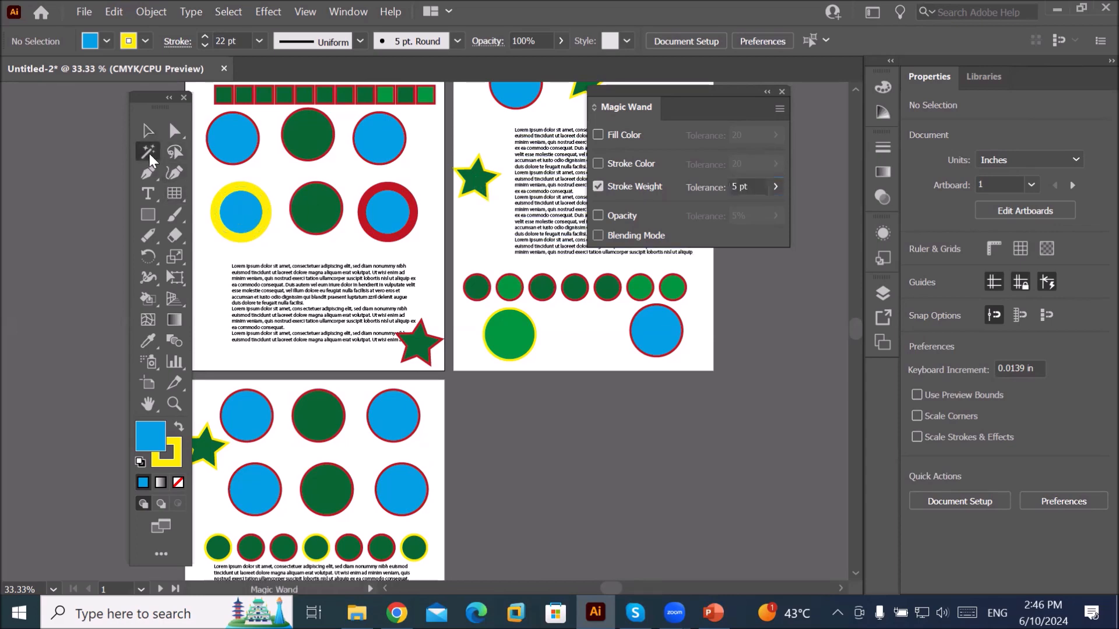
{"action": "left_click", "coordinate": [255, 213]}
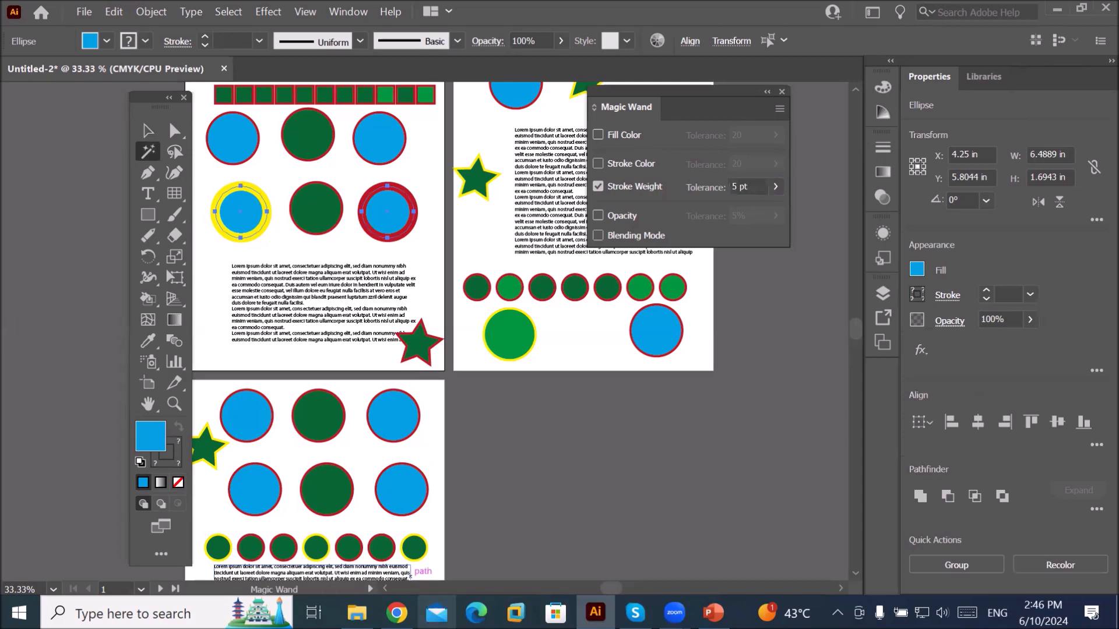
{"action": "key", "text": "Delete"}
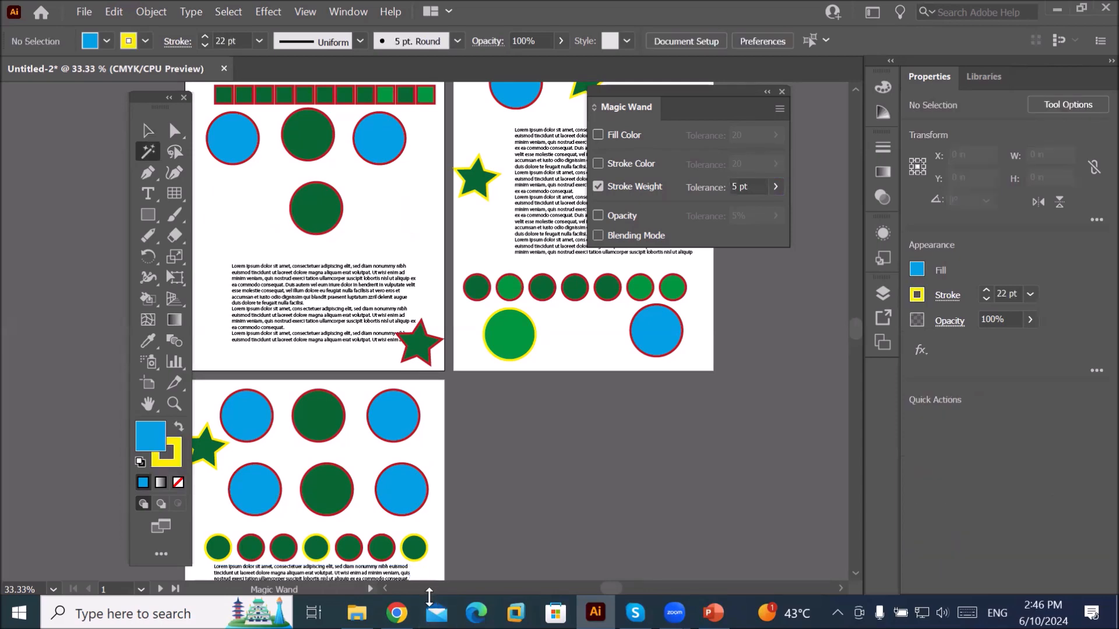
{"action": "key", "text": "ctrl+z"}
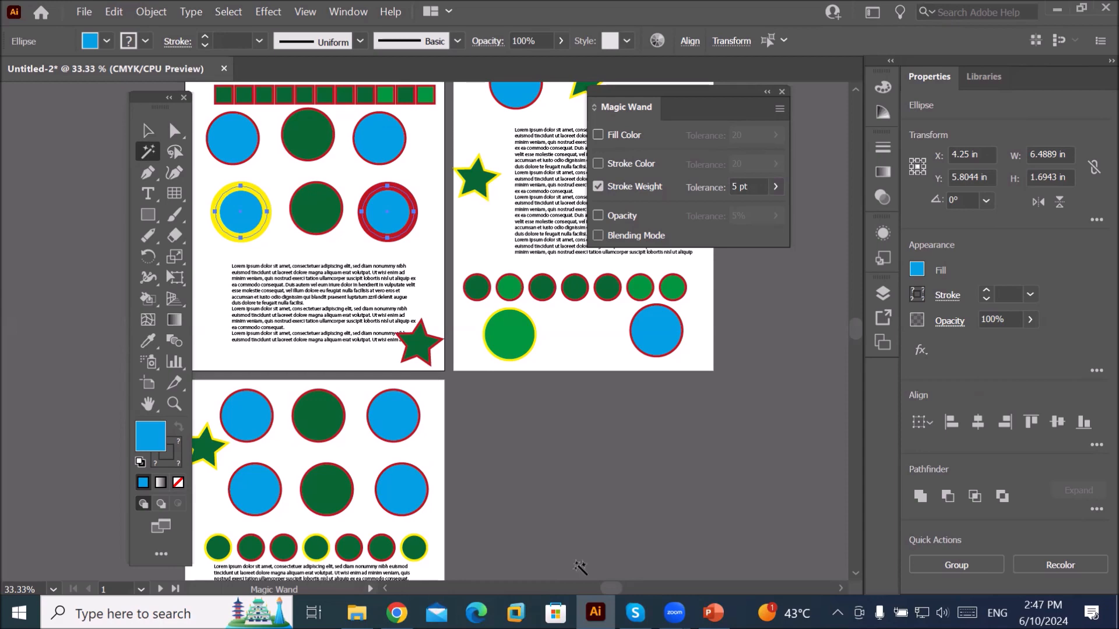
- Turn off Stroke Weight matching for the Magic Wand, and toggle the Fill Color and Opacity criteria on and off
{"action": "left_click", "coordinate": [597, 186]}
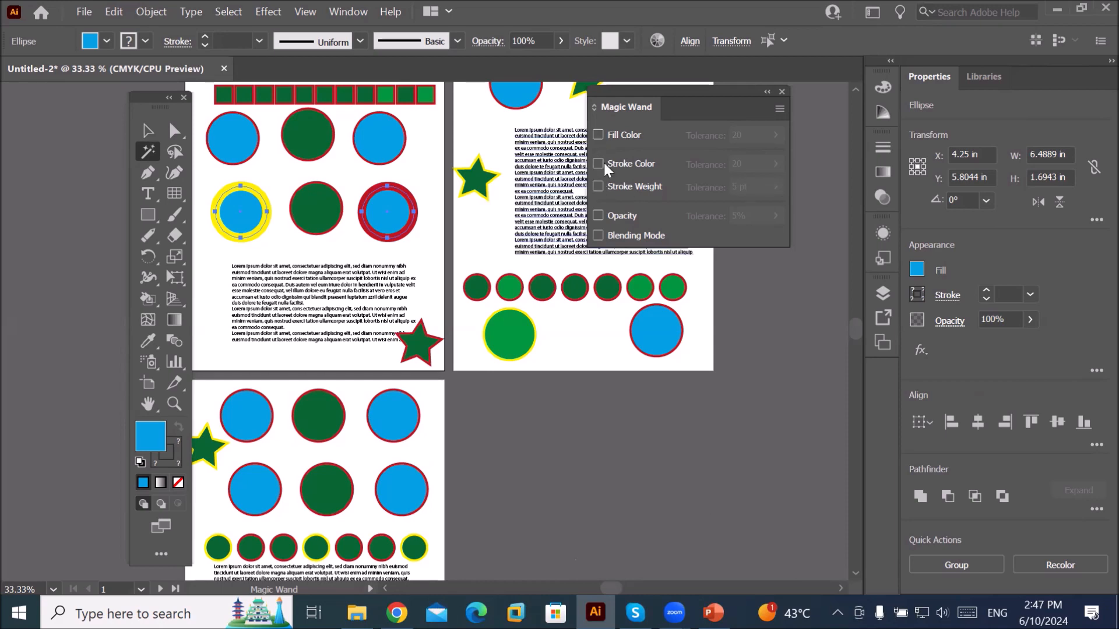
{"action": "left_click", "coordinate": [601, 136]}
{"action": "left_click", "coordinate": [600, 134]}
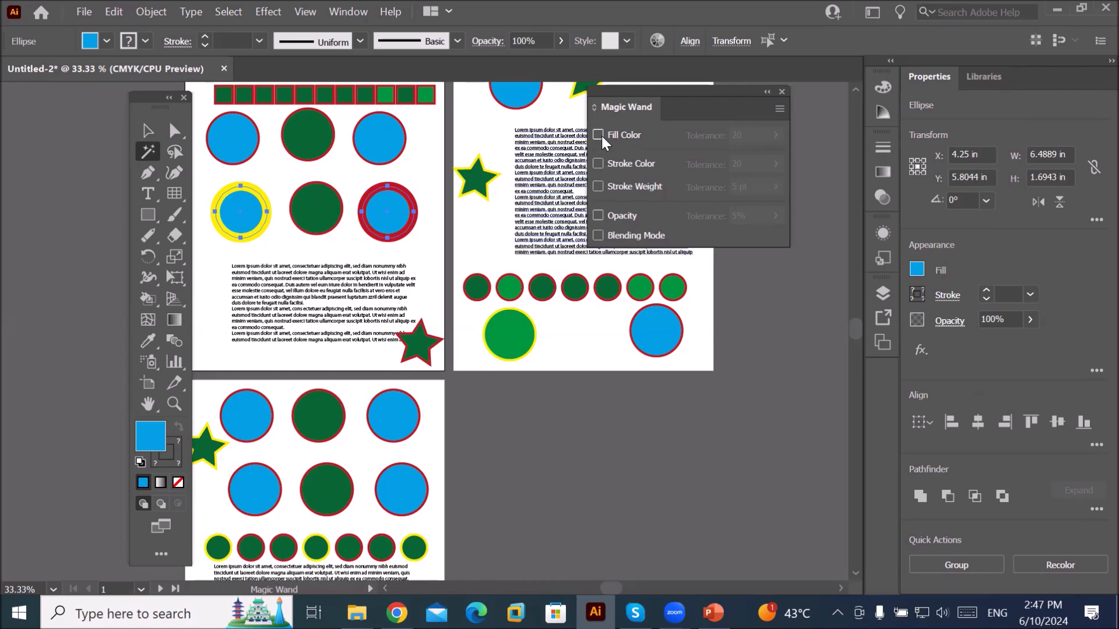
{"action": "left_click", "coordinate": [603, 216]}
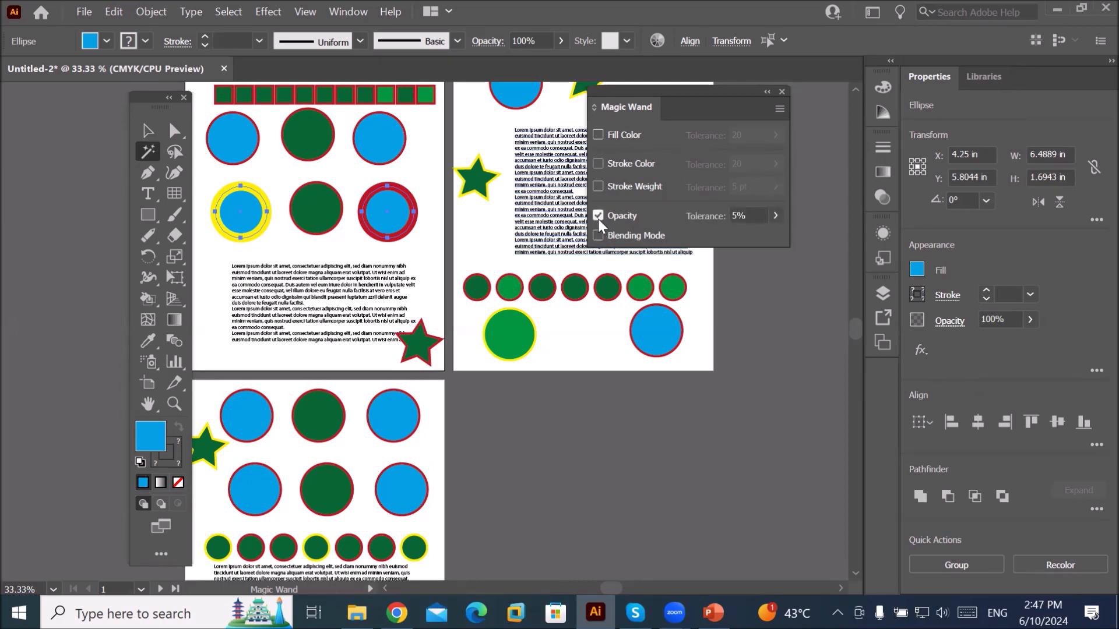
{"action": "left_click", "coordinate": [599, 217]}
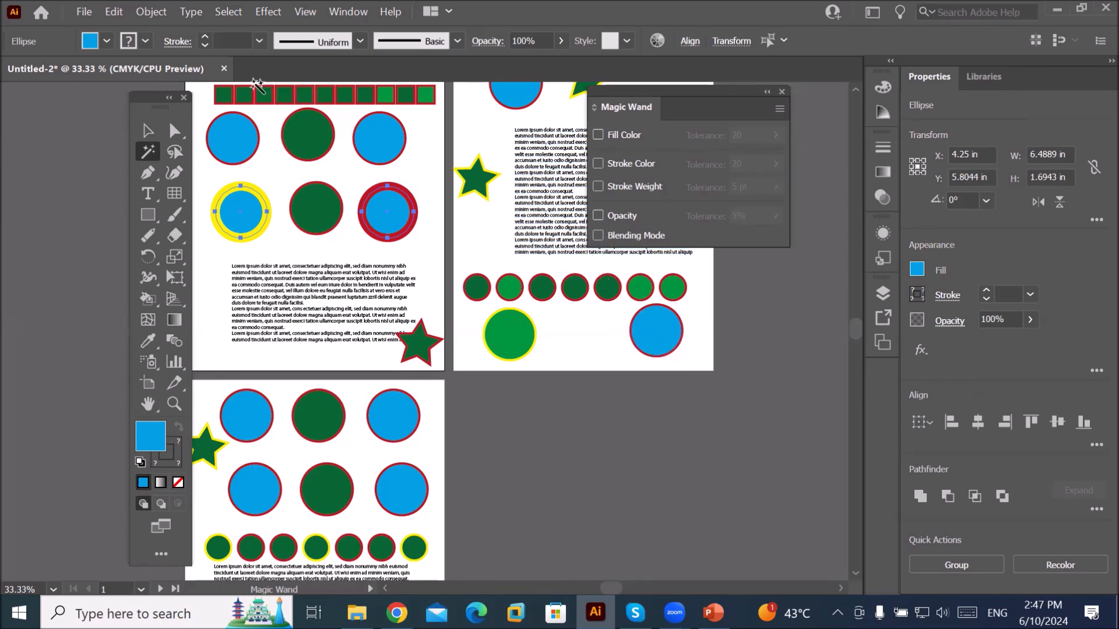
- Check the opacity of the second artboard's blue circle, the first artboard's lower green circle and the third artboard's star
{"action": "left_click", "coordinate": [148, 131]}
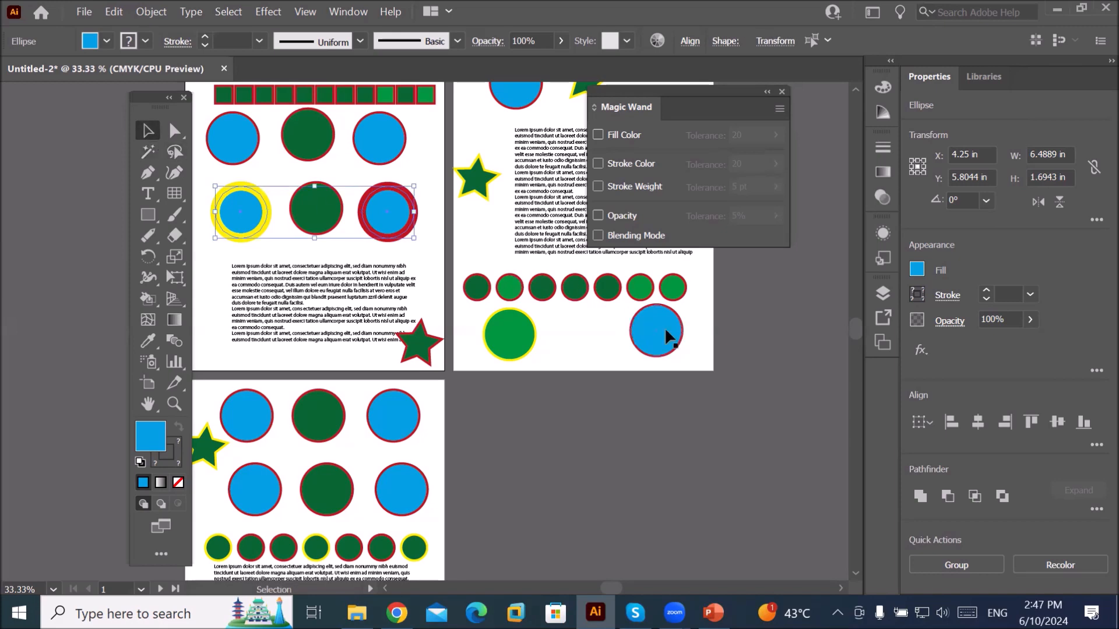
{"action": "left_click", "coordinate": [664, 327]}
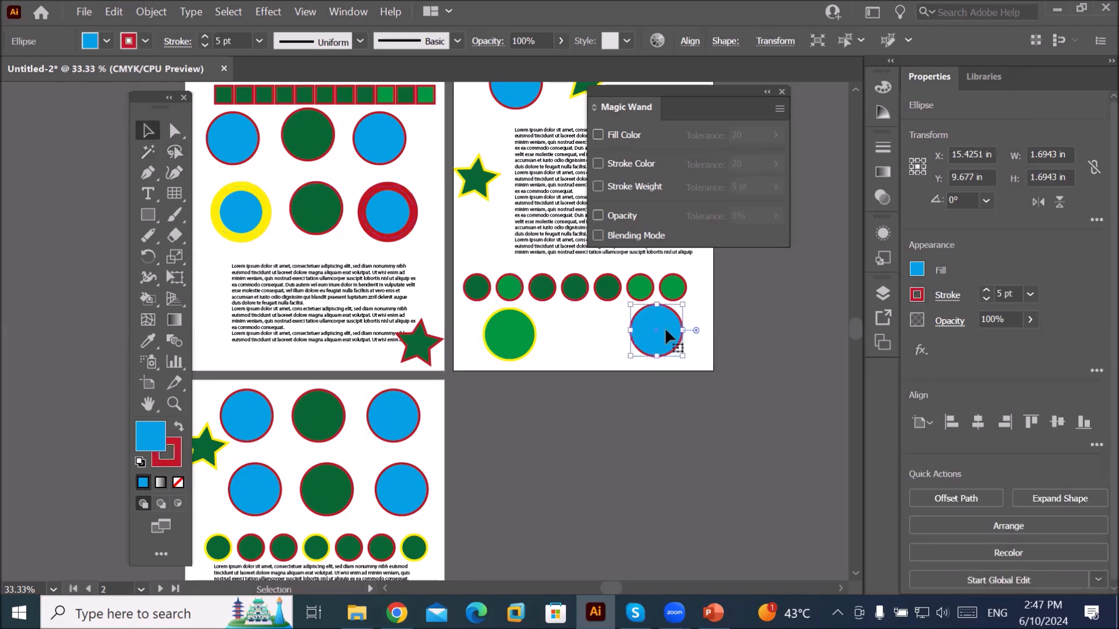
{"action": "left_click", "coordinate": [319, 226]}
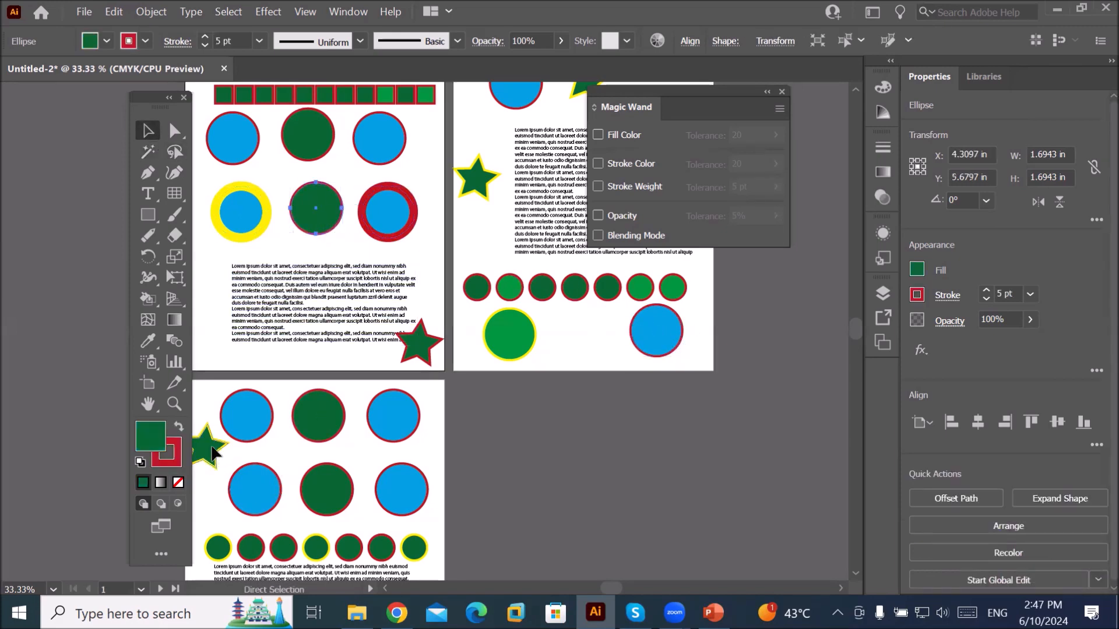
{"action": "left_click", "coordinate": [213, 452]}
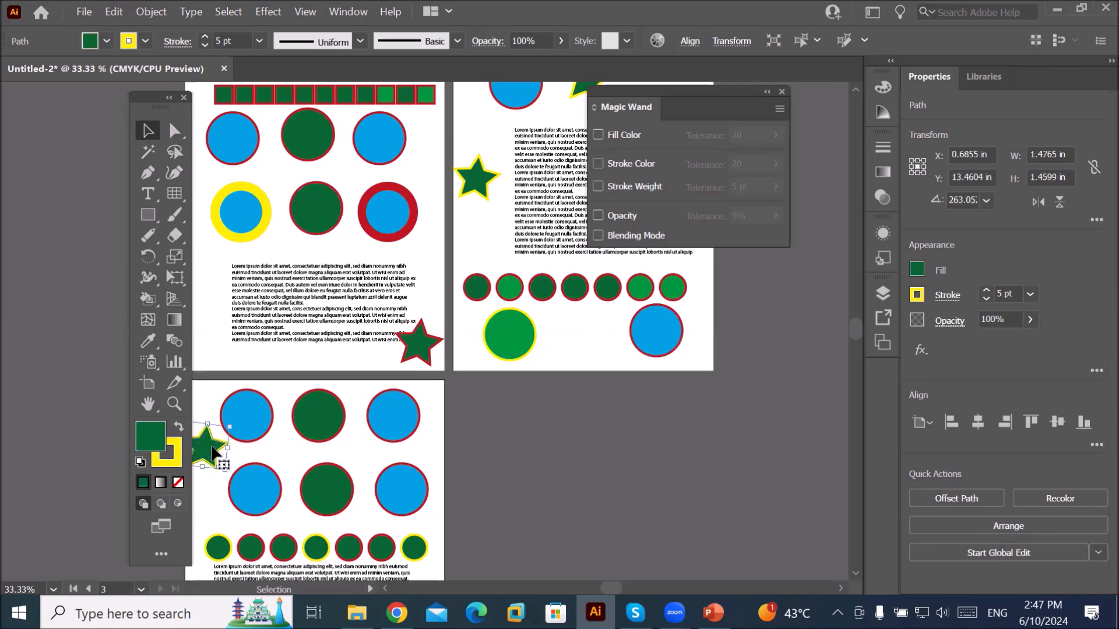
- Set the opacity of the sixth square in the first artboard's row to 49%
{"action": "left_click", "coordinate": [326, 97]}
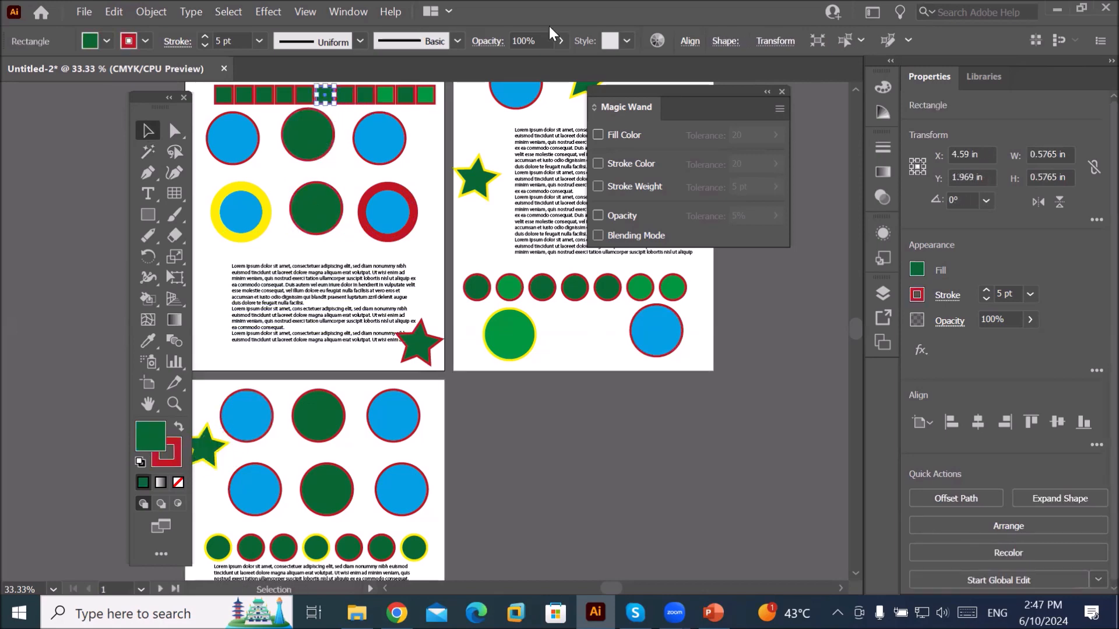
{"action": "left_click", "coordinate": [560, 40]}
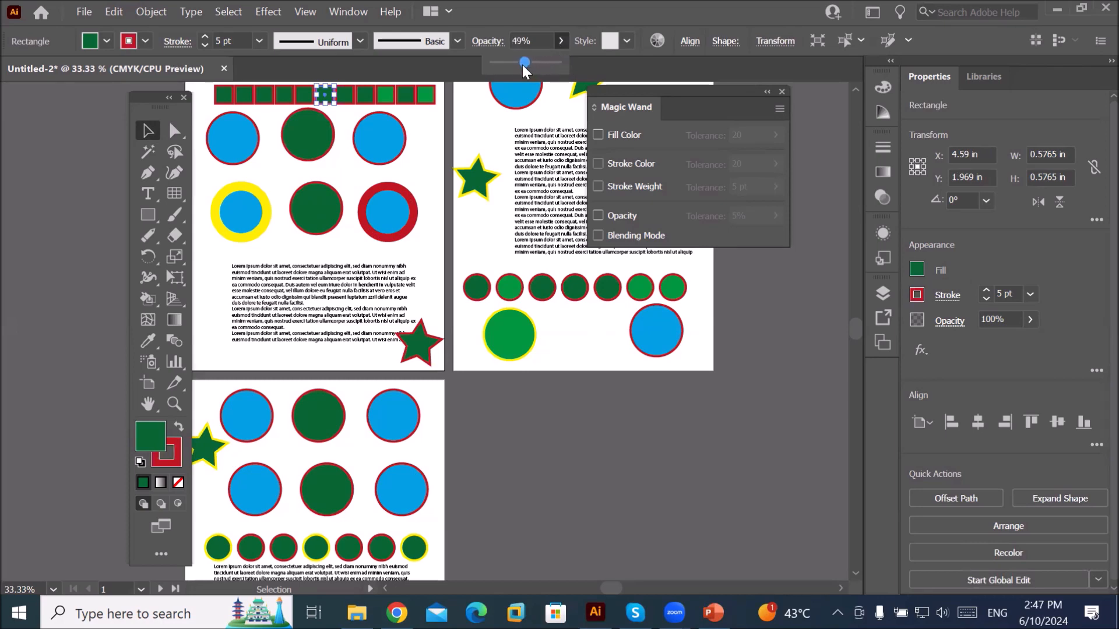
{"action": "left_click_drag", "start_coordinate": [524, 64], "coordinate": [522, 64]}
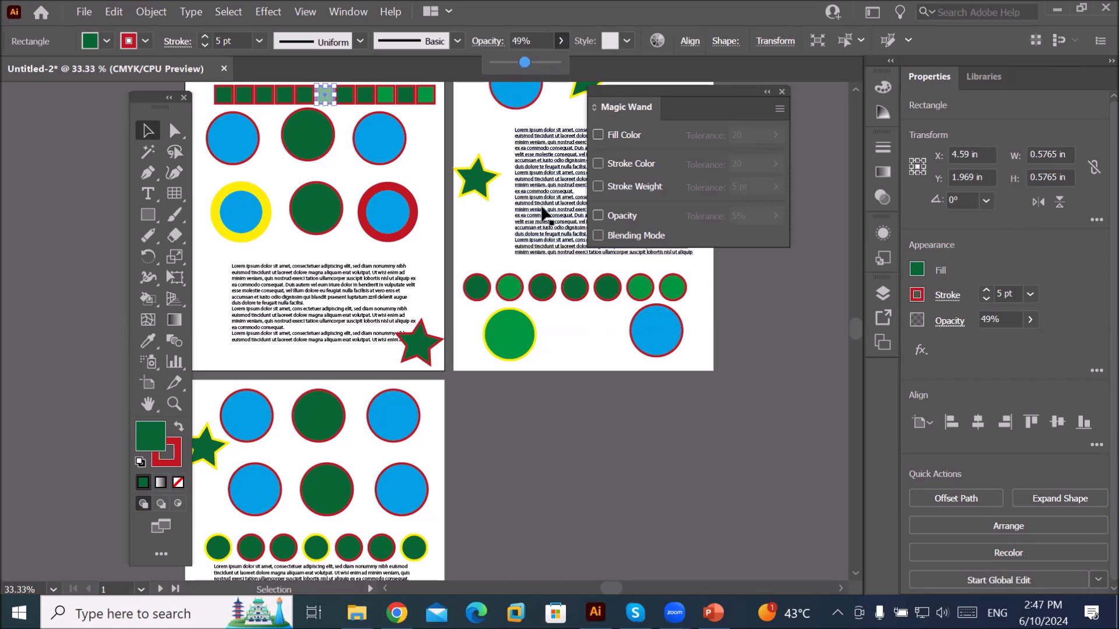
- Set opacity to 50% for the sixth square, the second artboard's fourth small circle, and the third artboard's first blue circle and second and last small circles
{"action": "left_click", "coordinate": [562, 290]}
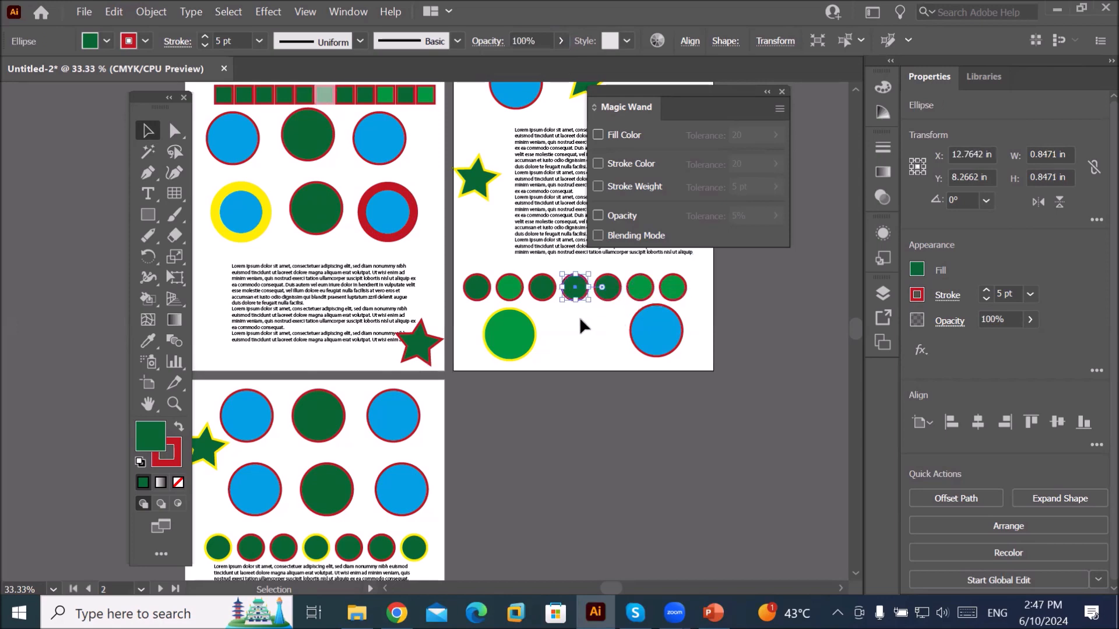
{"action": "left_click", "coordinate": [583, 327]}
{"action": "left_click", "coordinate": [579, 292]}
{"action": "left_click", "coordinate": [327, 96], "text": "shift"}
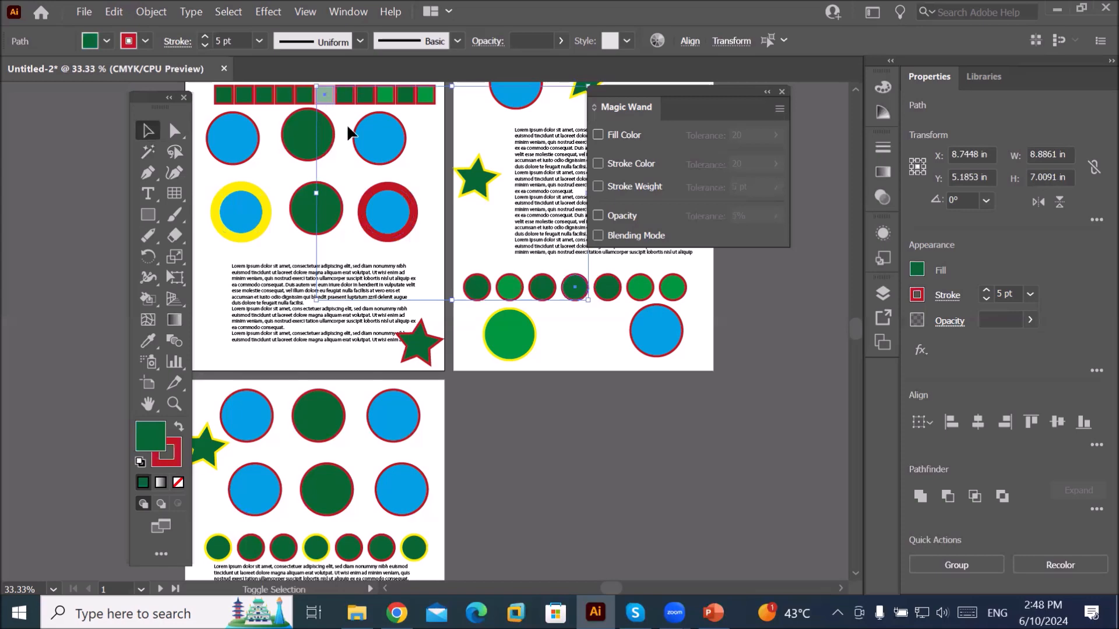
{"action": "left_click", "coordinate": [264, 425], "text": "shift"}
{"action": "left_click", "coordinate": [251, 548], "text": "shift"}
{"action": "left_click", "coordinate": [413, 549], "text": "shift"}
{"action": "left_click", "coordinate": [209, 452], "text": "shift"}
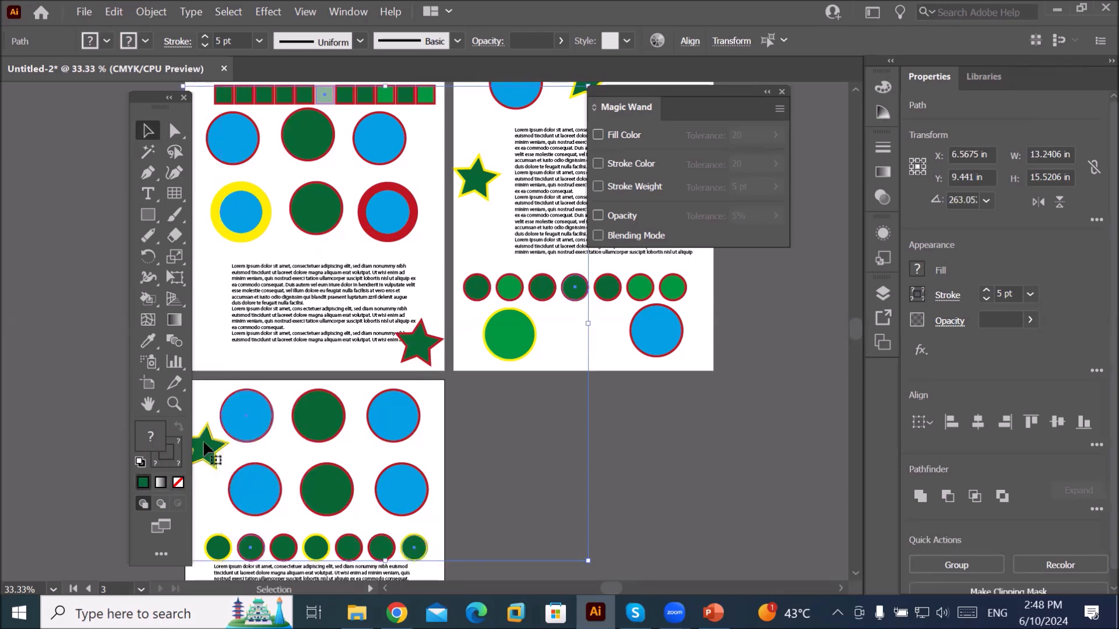
{"action": "left_click", "coordinate": [208, 449], "text": "shift"}
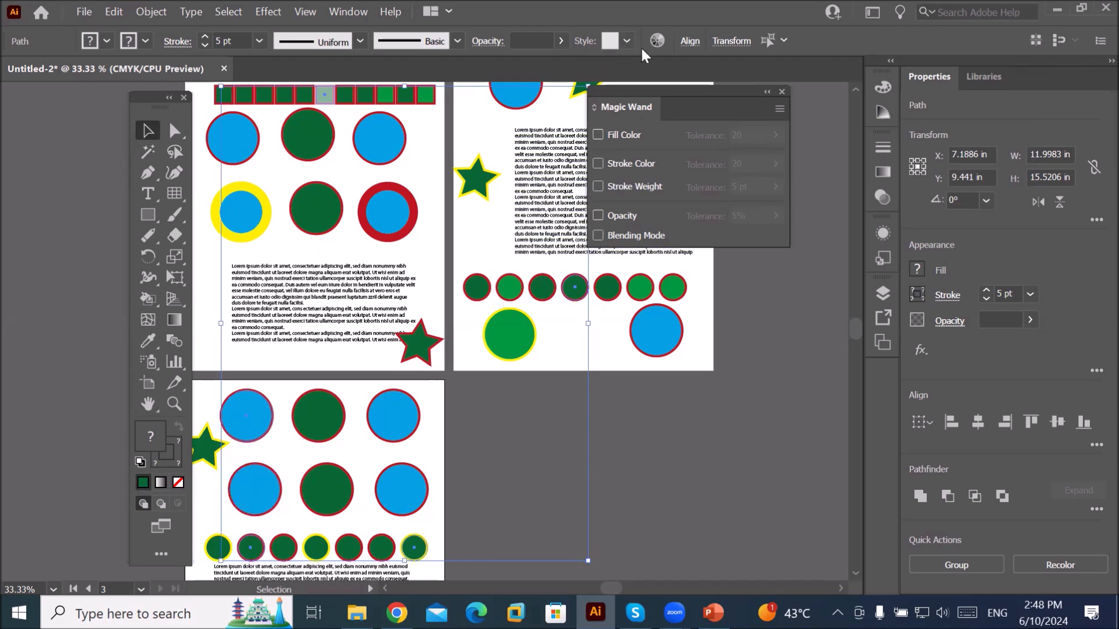
{"action": "left_click", "coordinate": [560, 40]}
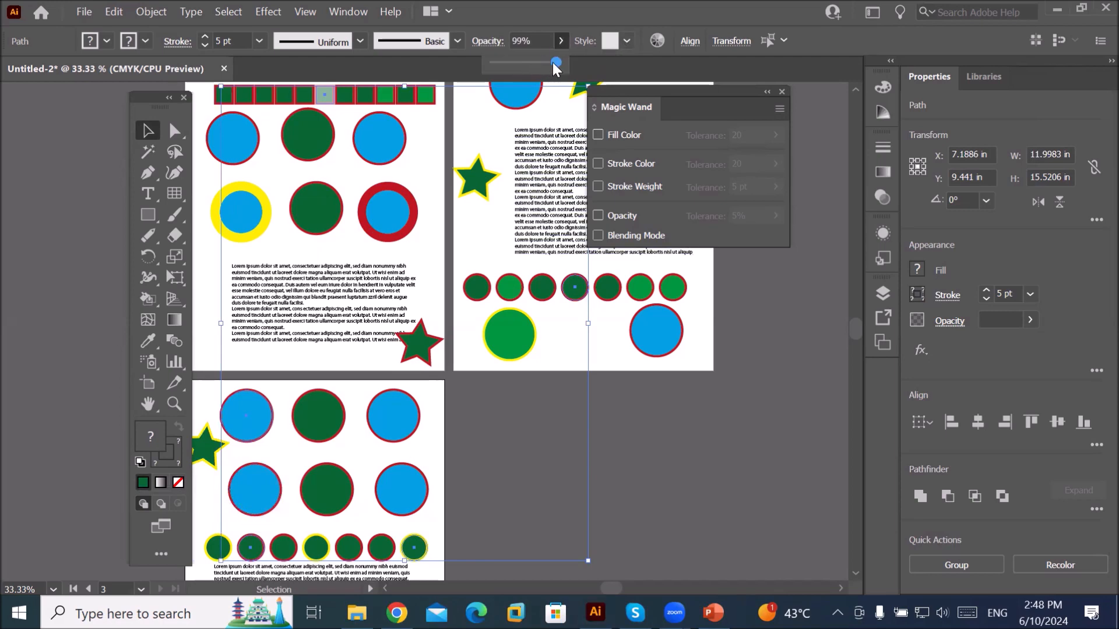
{"action": "left_click_drag", "start_coordinate": [525, 65], "coordinate": [523, 65]}
{"action": "left_click_drag", "start_coordinate": [523, 67], "coordinate": [523, 66]}
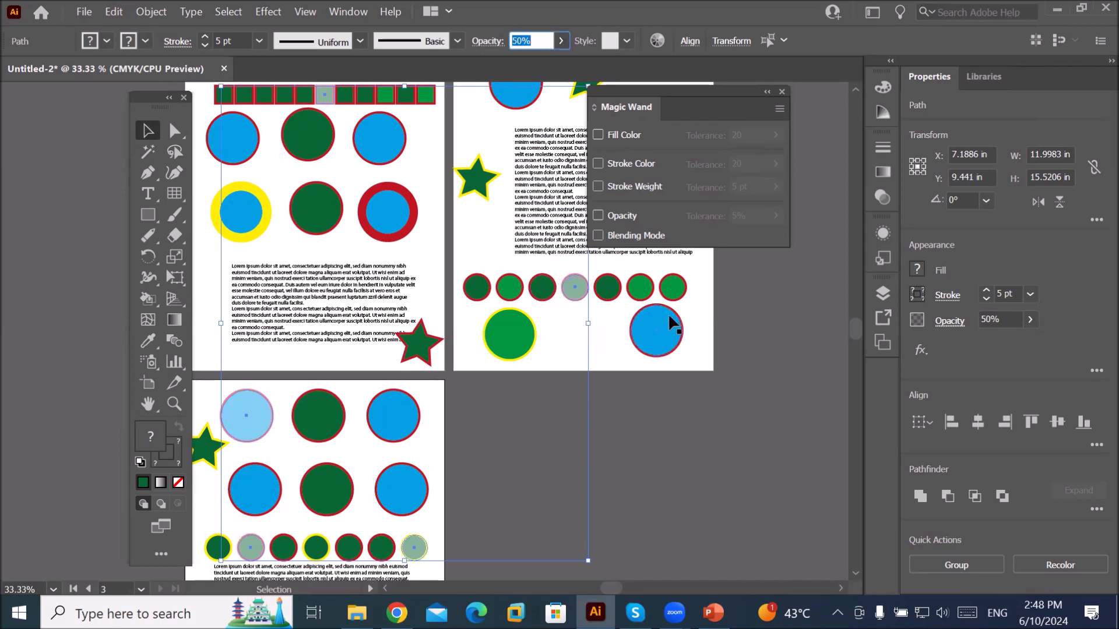
{"action": "left_click", "coordinate": [683, 338]}
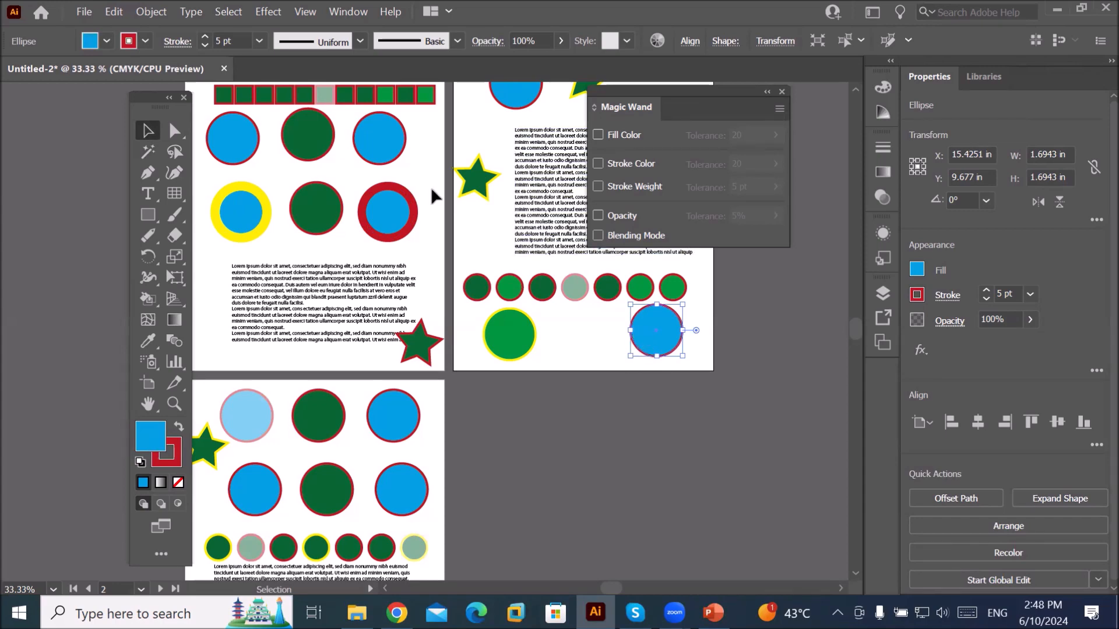
- Enable Opacity matching at 5% tolerance, Magic Wand-select shapes matching the third artboard's faded blue circle, delete them, and undo the deletion
{"action": "scroll", "coordinate": [431, 187], "scroll_direction": "down", "scroll_amount": 1}
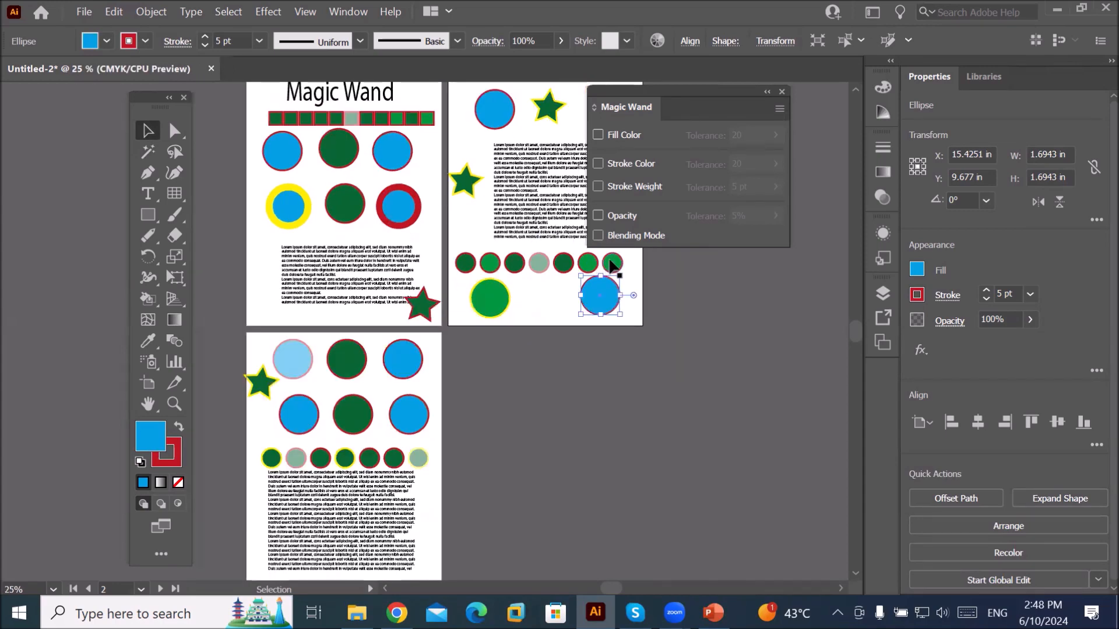
{"action": "left_click", "coordinate": [551, 303]}
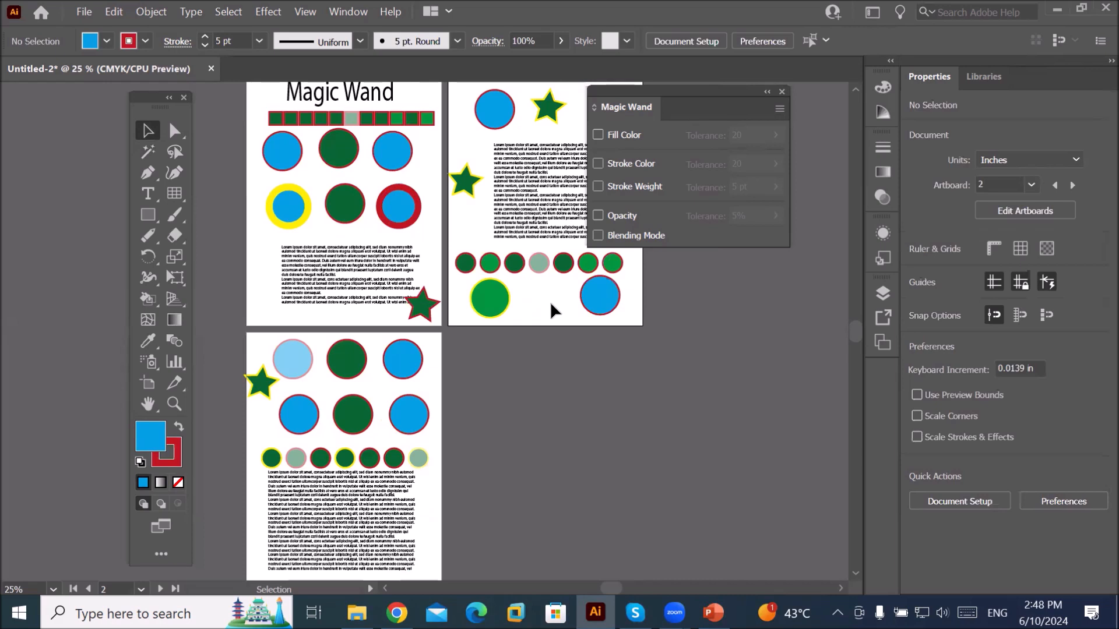
{"action": "left_click", "coordinate": [598, 216]}
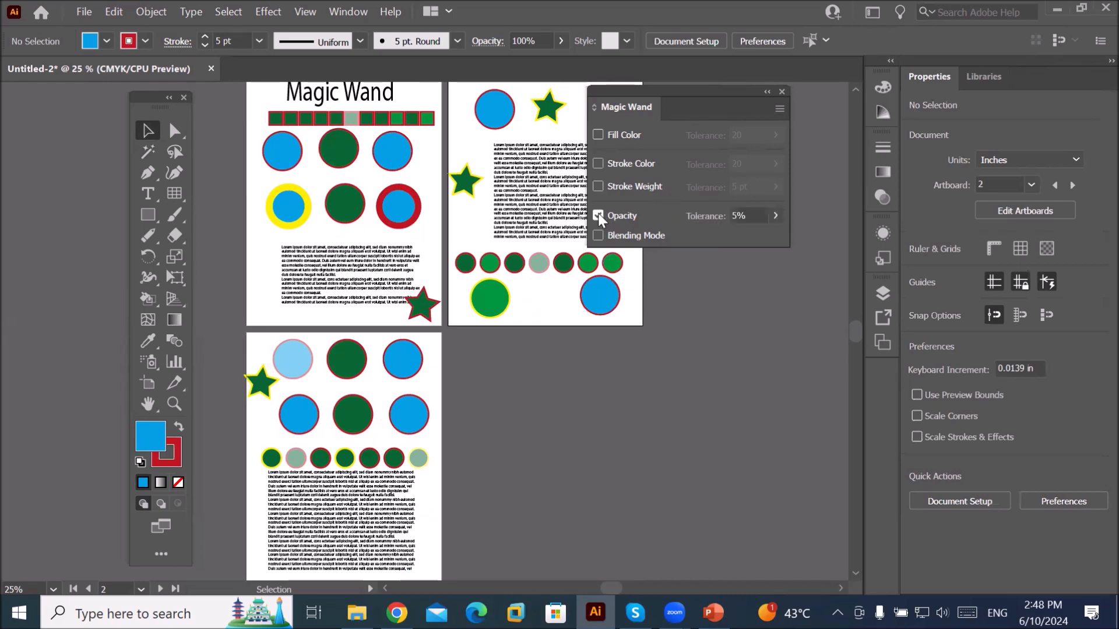
{"action": "left_click", "coordinate": [774, 215]}
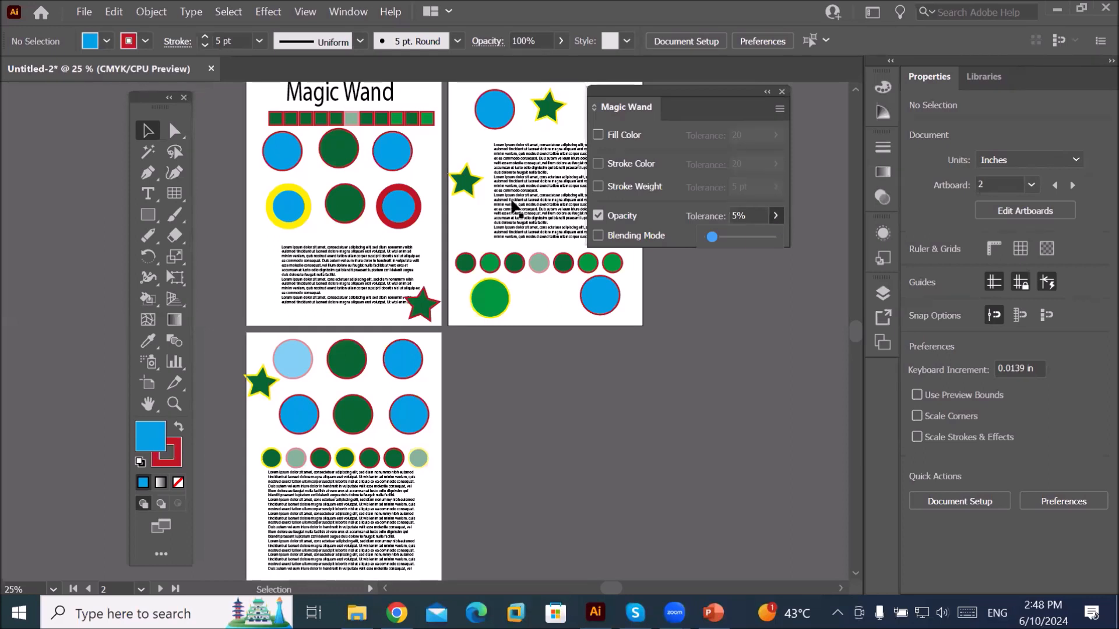
{"action": "left_click", "coordinate": [151, 152]}
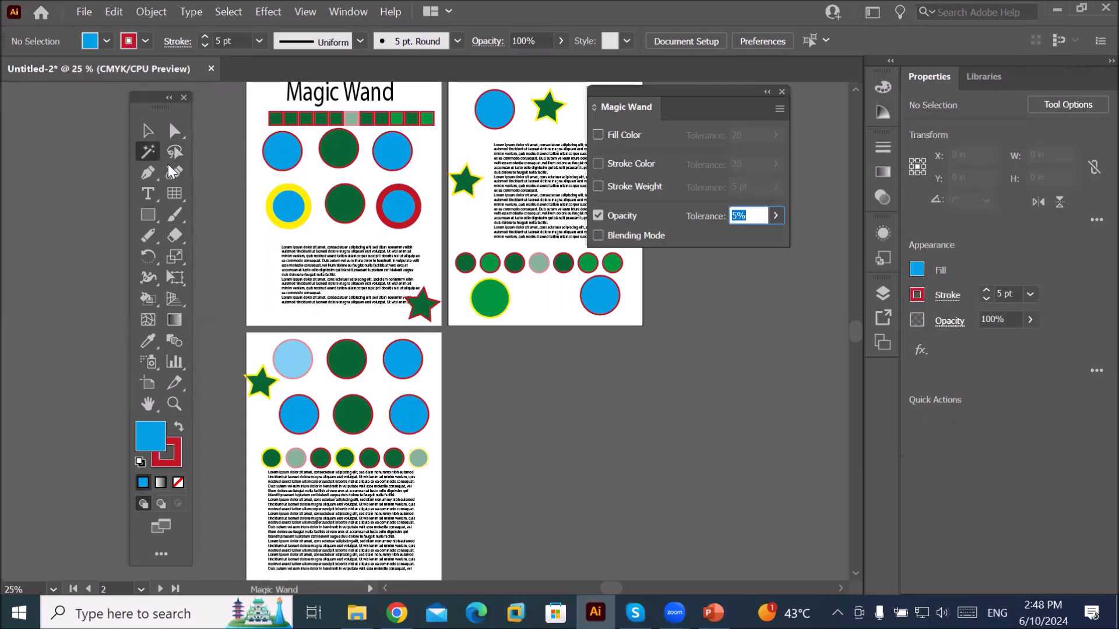
{"action": "left_click", "coordinate": [291, 359]}
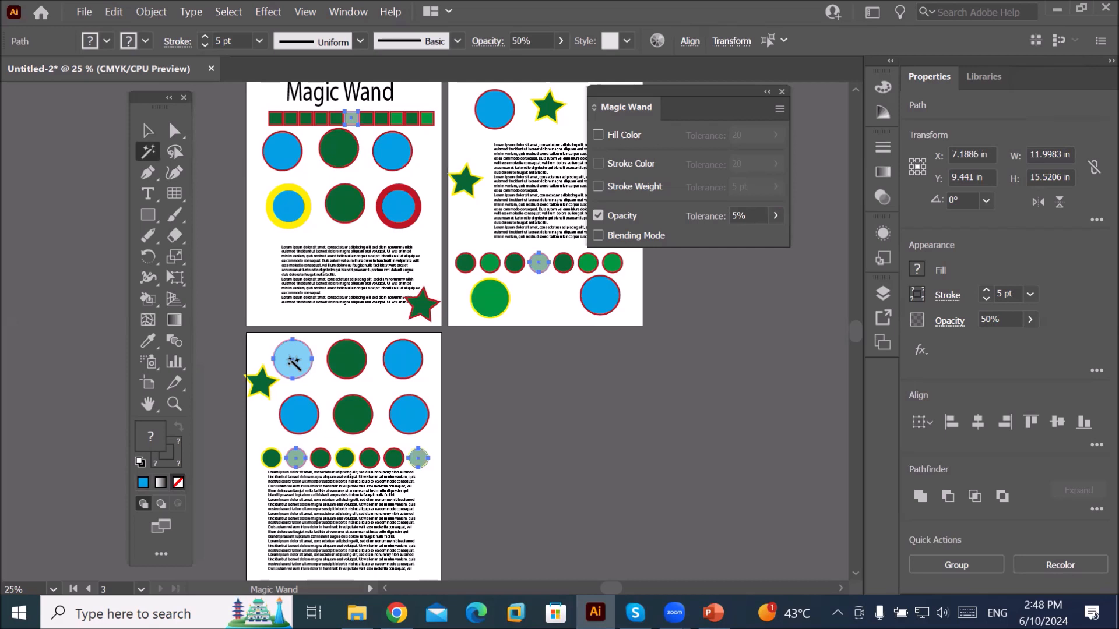
{"action": "key", "text": "Delete"}
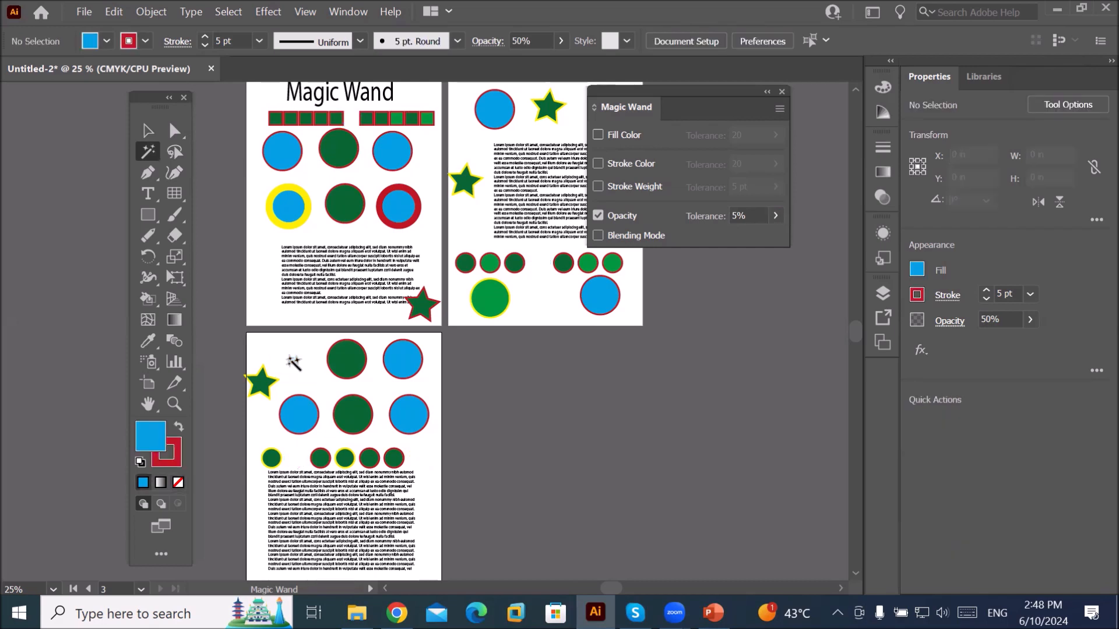
{"action": "key", "text": "ctrl+z"}
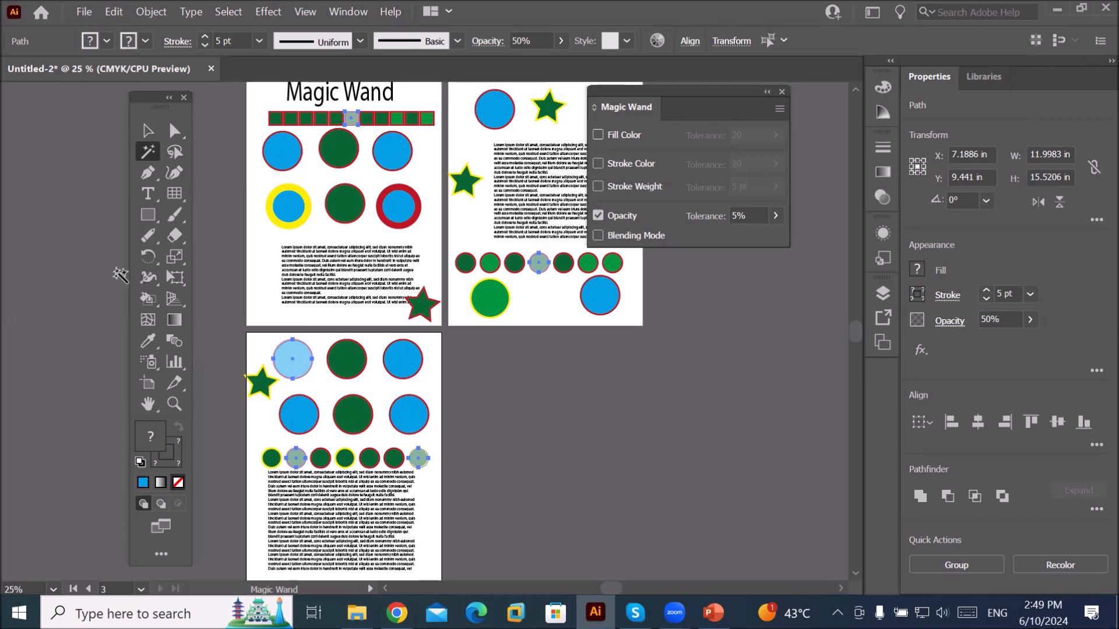
- Switch Magic Wand matching from Opacity to Fill Color, Stroke Color and Stroke Weight, and select shapes matching the thick red-outlined blue circle
{"action": "double_click", "coordinate": [150, 154]}
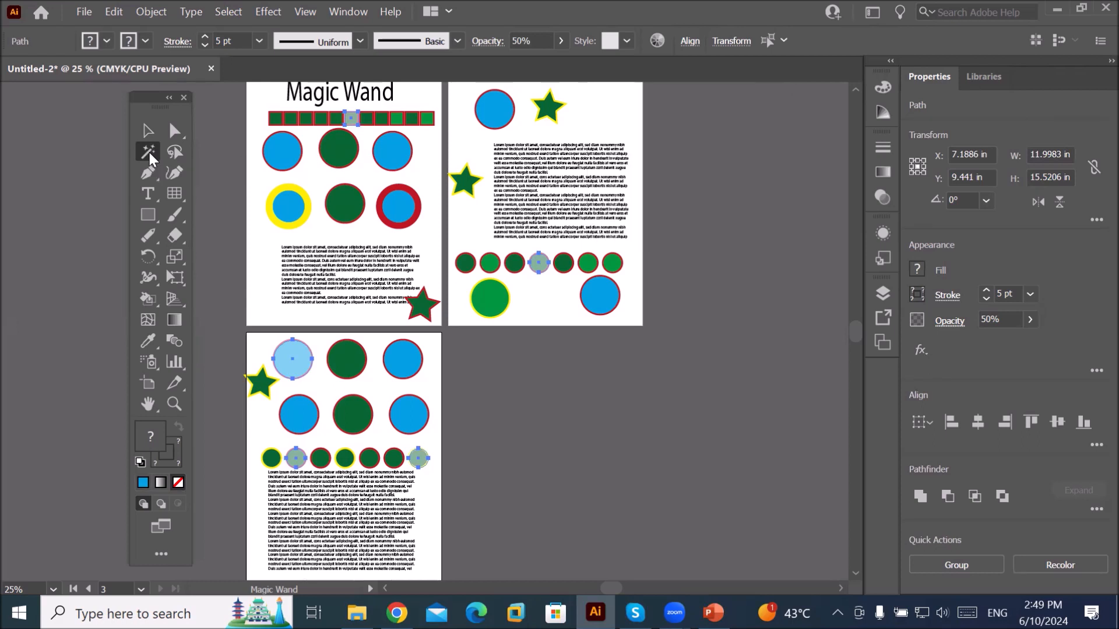
{"action": "double_click", "coordinate": [149, 154]}
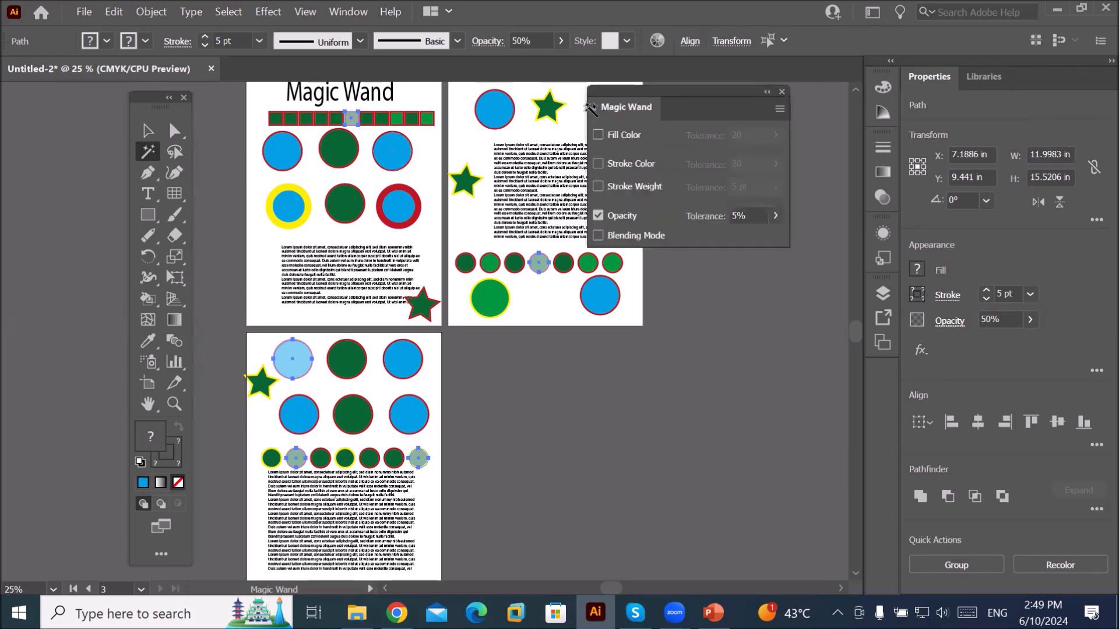
{"action": "left_click", "coordinate": [598, 216]}
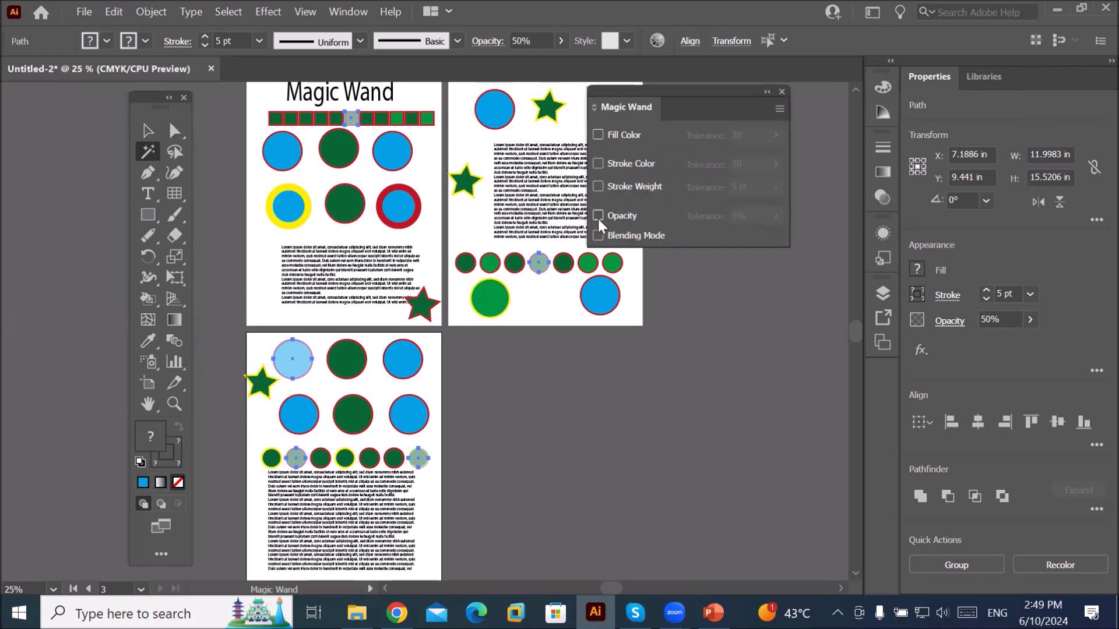
{"action": "left_click", "coordinate": [599, 136]}
{"action": "left_click", "coordinate": [752, 134]}
{"action": "double_click", "coordinate": [752, 134]}
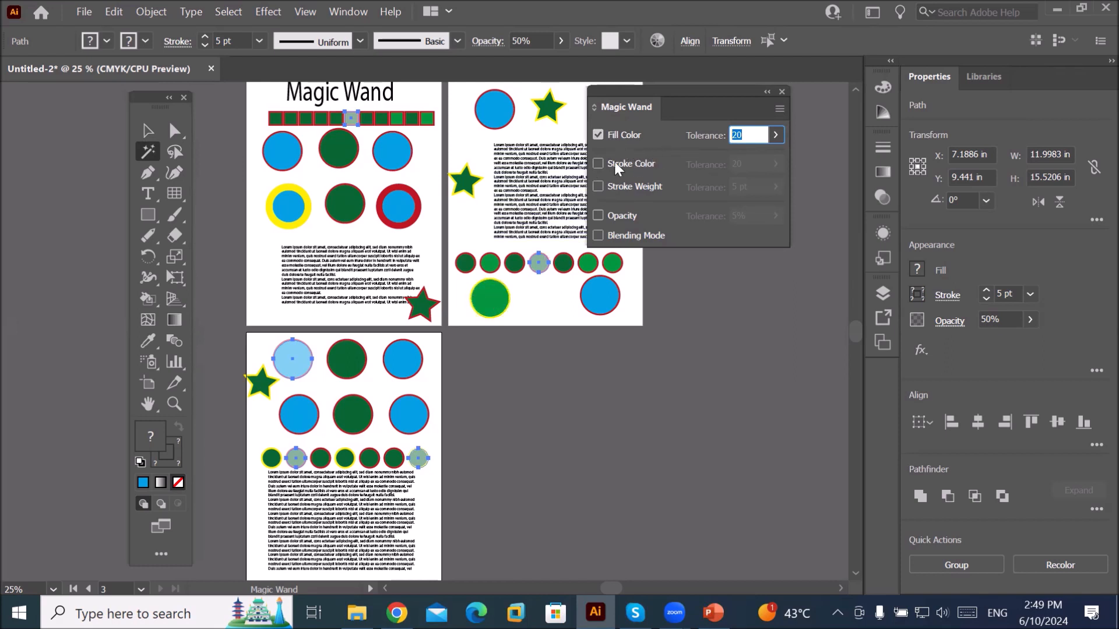
{"action": "left_click", "coordinate": [599, 165]}
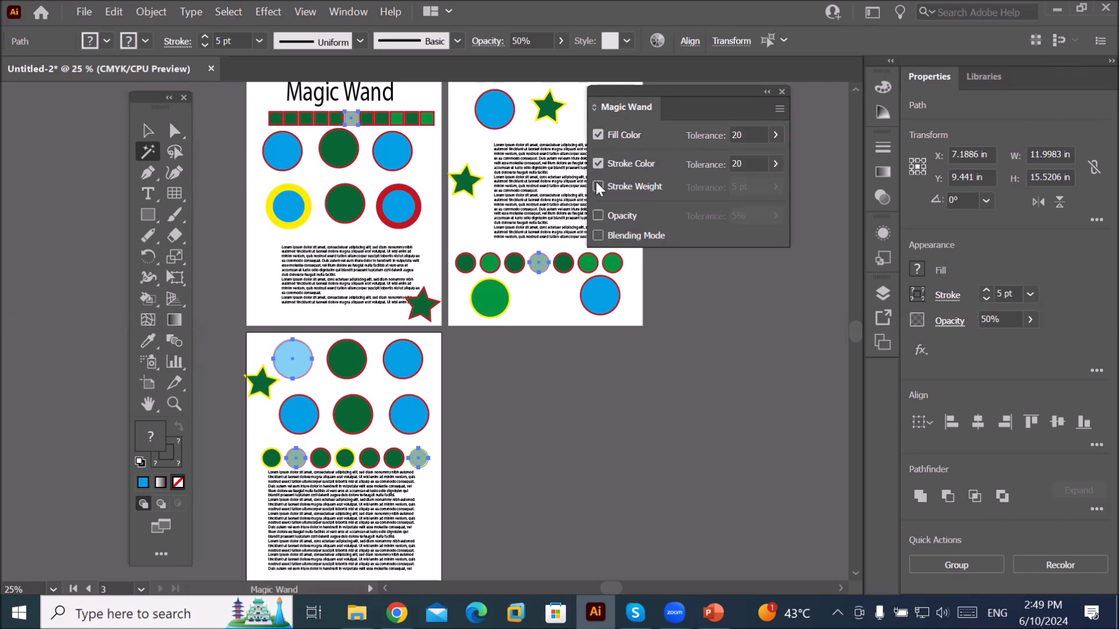
{"action": "left_click", "coordinate": [598, 187]}
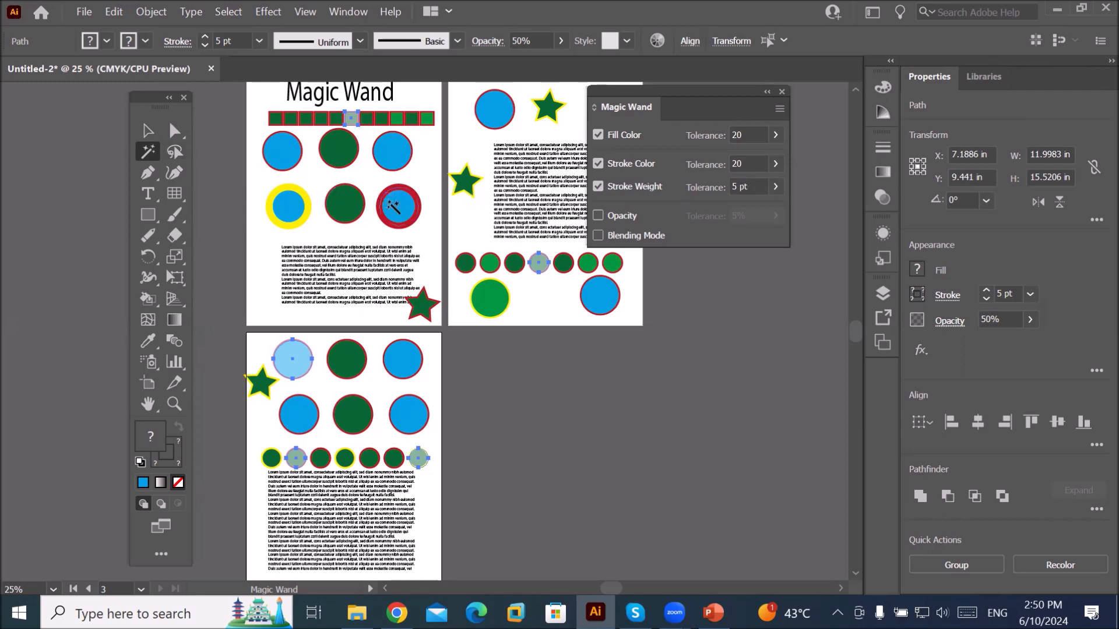
{"action": "left_click", "coordinate": [389, 205]}
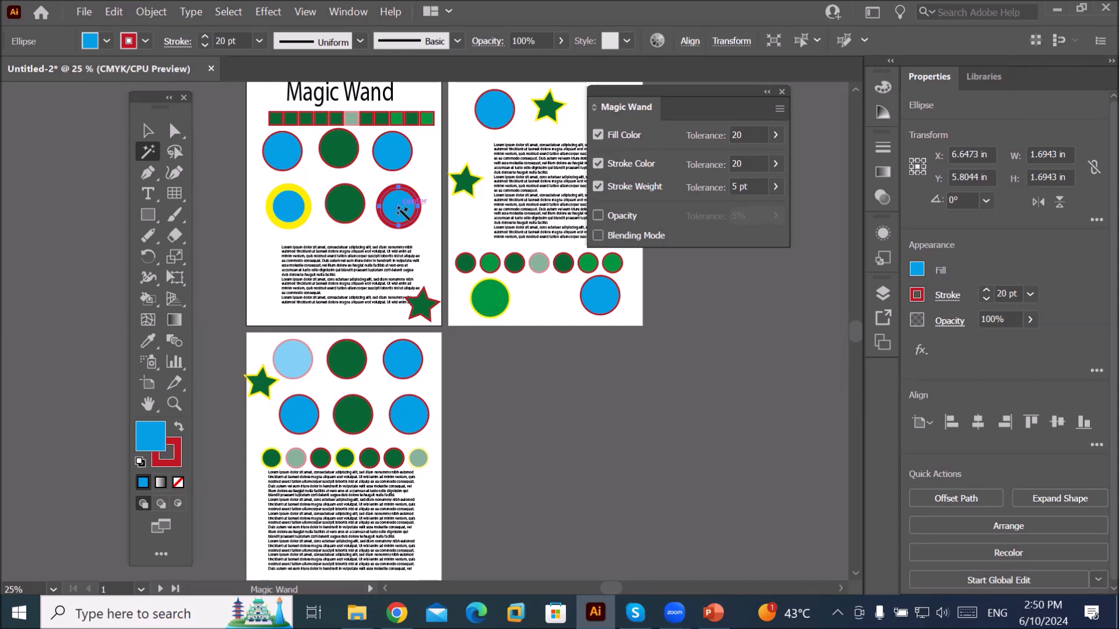
{"action": "scroll", "coordinate": [386, 195], "scroll_direction": "up", "scroll_amount": 2}
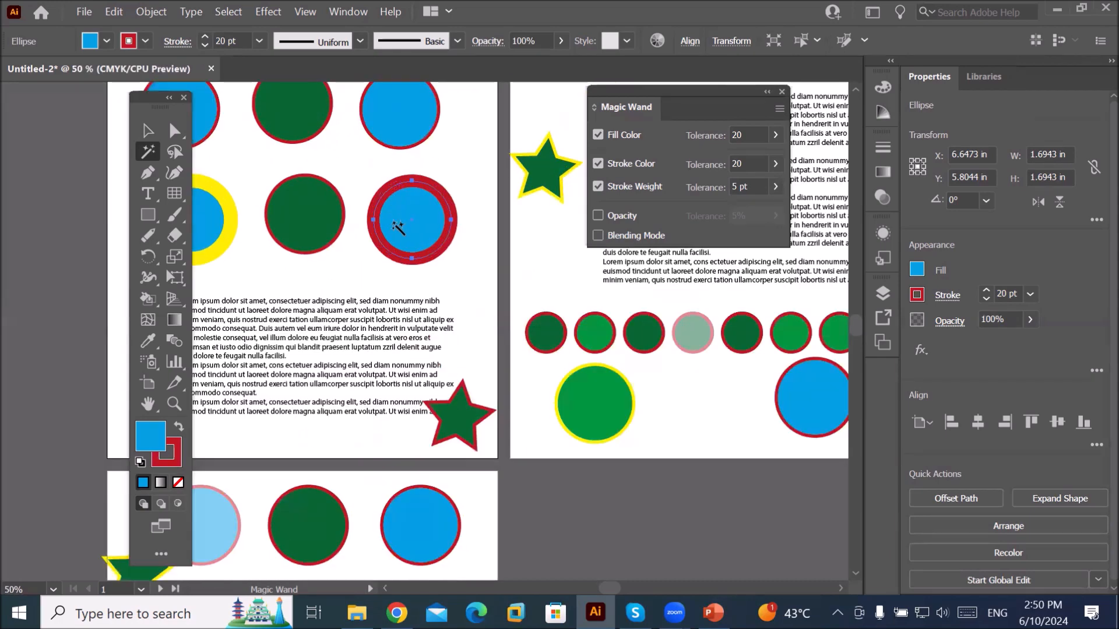
- Move the toolbox off the first artboard, turn off Stroke Color matching, and reselect shapes matching the thick red-outlined blue circle
{"action": "left_click_drag", "start_coordinate": [149, 98], "coordinate": [65, 158]}
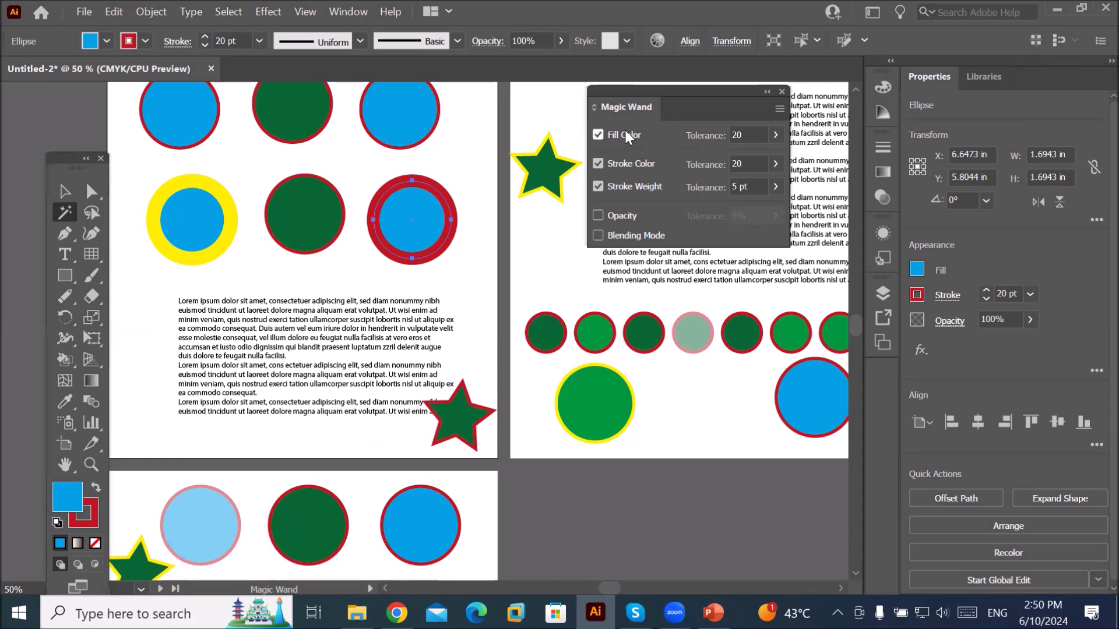
{"action": "left_click", "coordinate": [598, 164]}
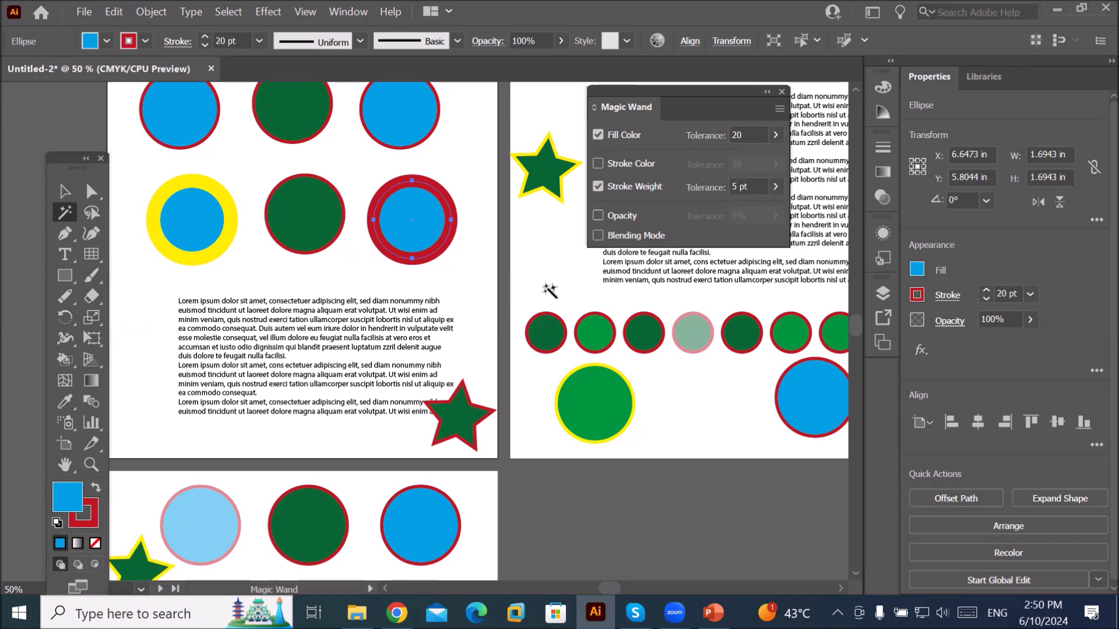
{"action": "left_click", "coordinate": [414, 220]}
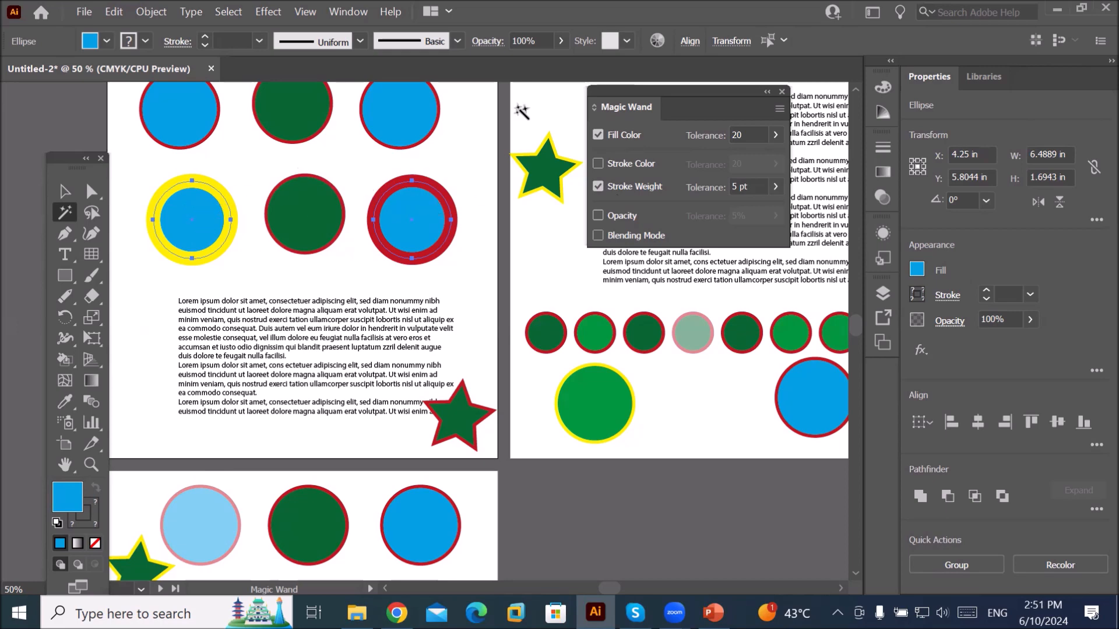
- Turn off Stroke Weight matching, close the Magic Wand options, and deselect the circles
{"action": "left_click", "coordinate": [598, 187]}
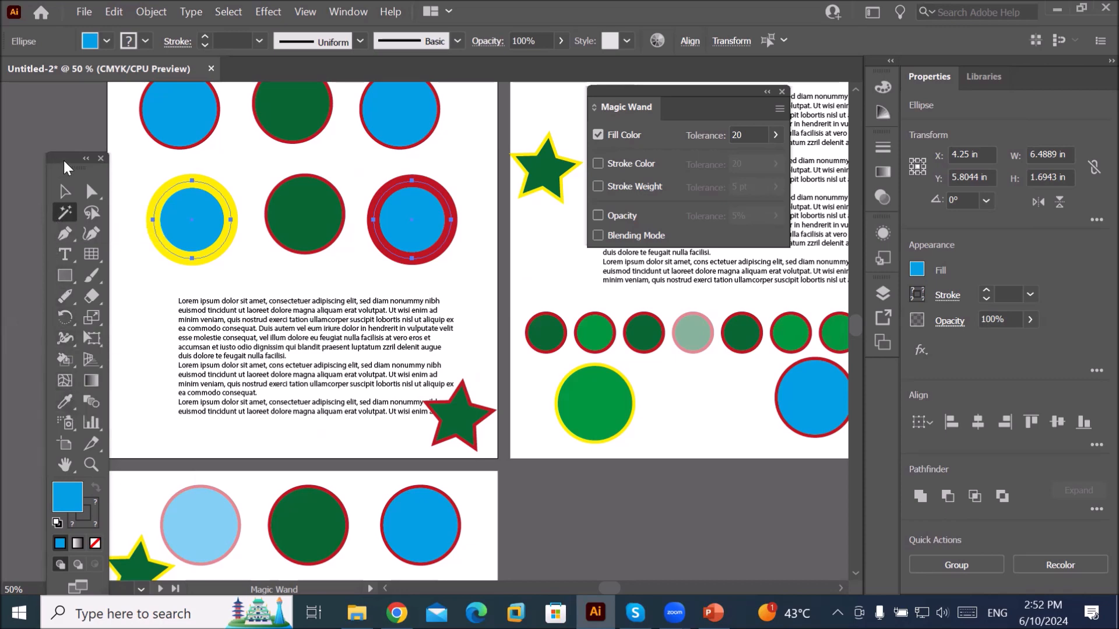
{"action": "left_click_drag", "start_coordinate": [63, 159], "coordinate": [88, 114]}
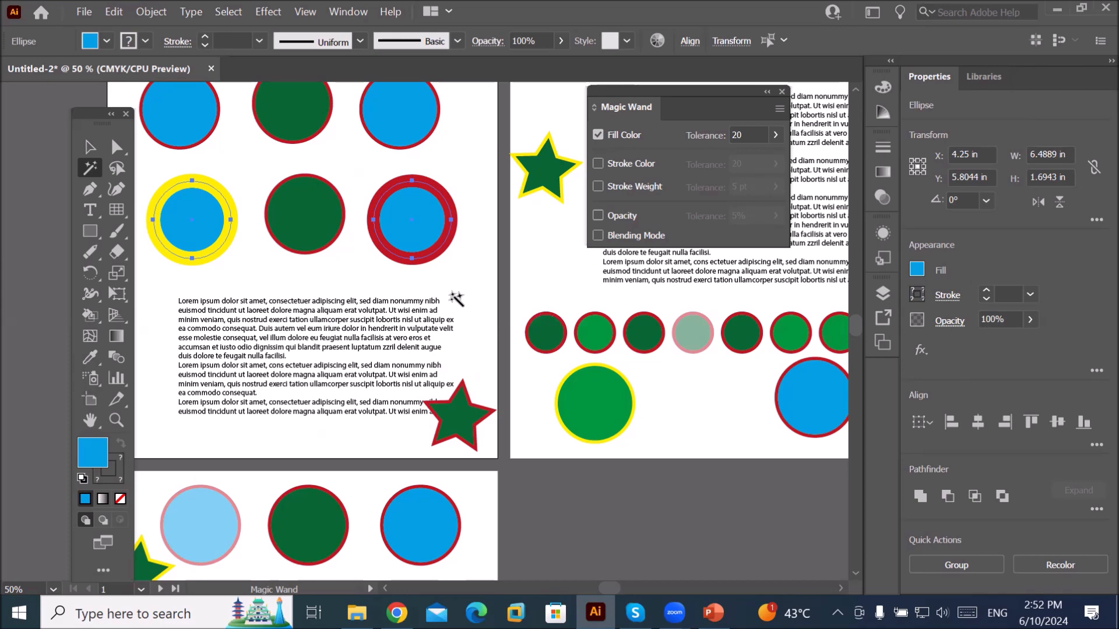
{"action": "scroll", "coordinate": [457, 300], "scroll_direction": "down", "scroll_amount": 1}
{"action": "scroll", "coordinate": [456, 300], "scroll_direction": "down", "scroll_amount": 1}
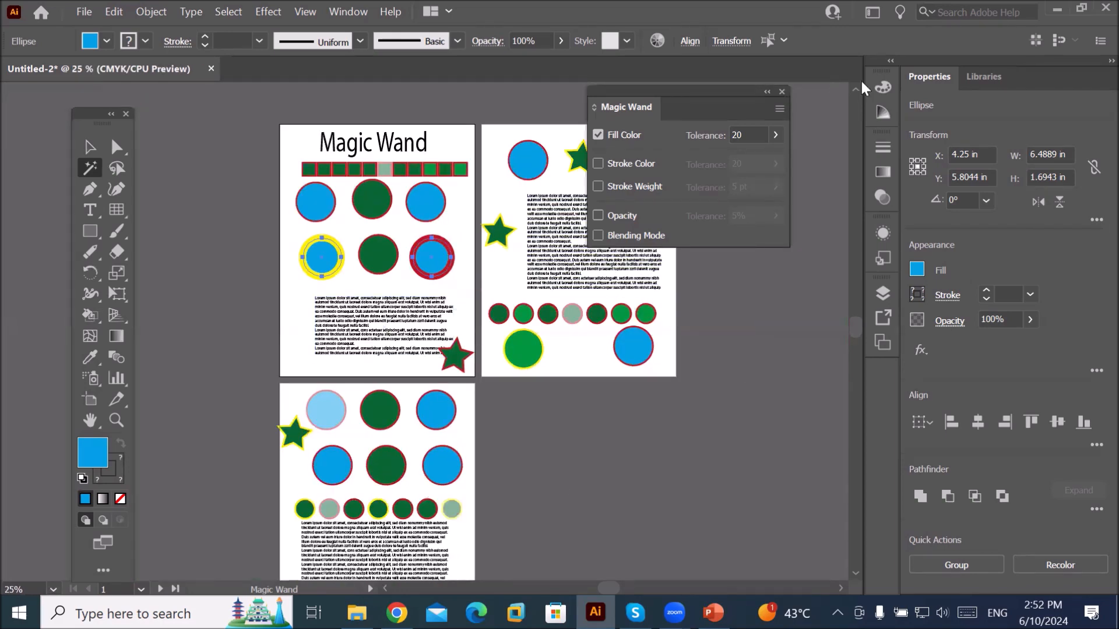
{"action": "left_click", "coordinate": [781, 92]}
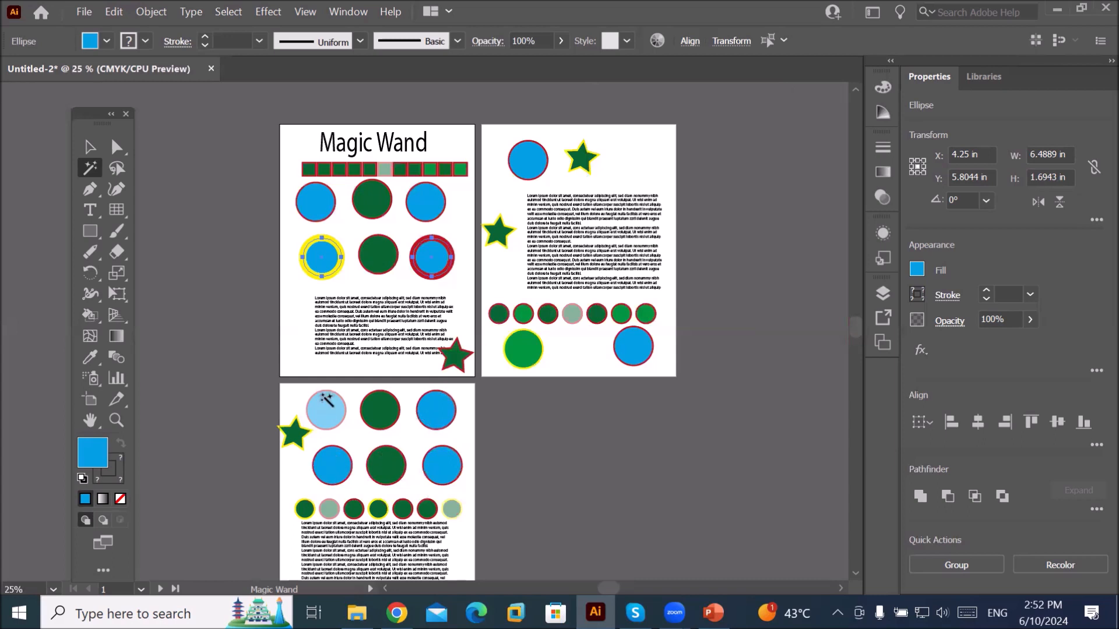
{"action": "left_click", "coordinate": [89, 146]}
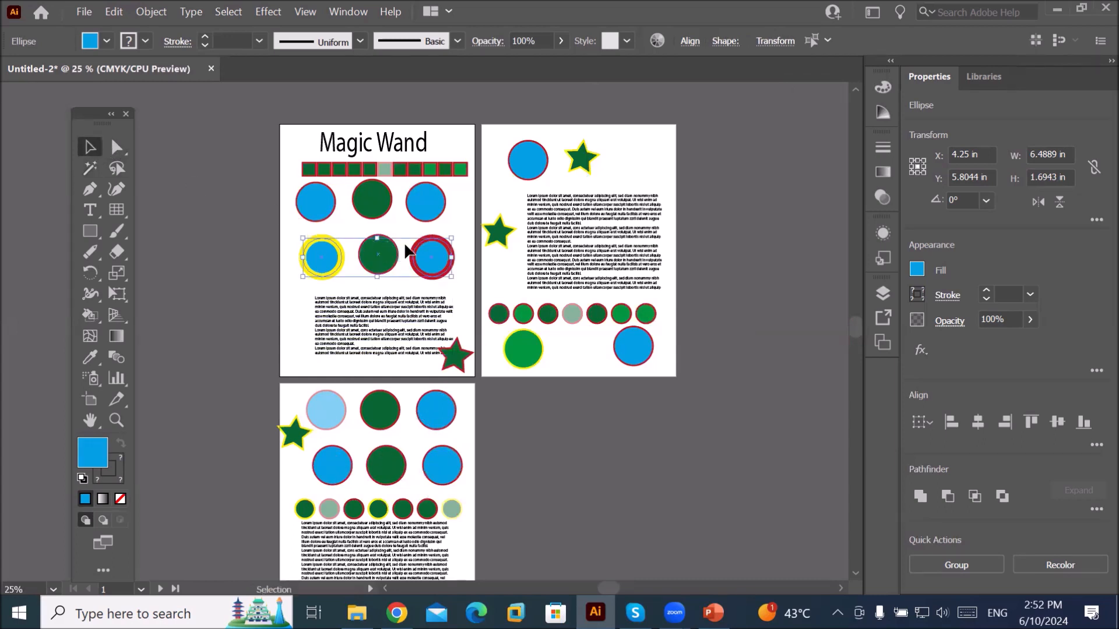
{"action": "left_click", "coordinate": [449, 212]}
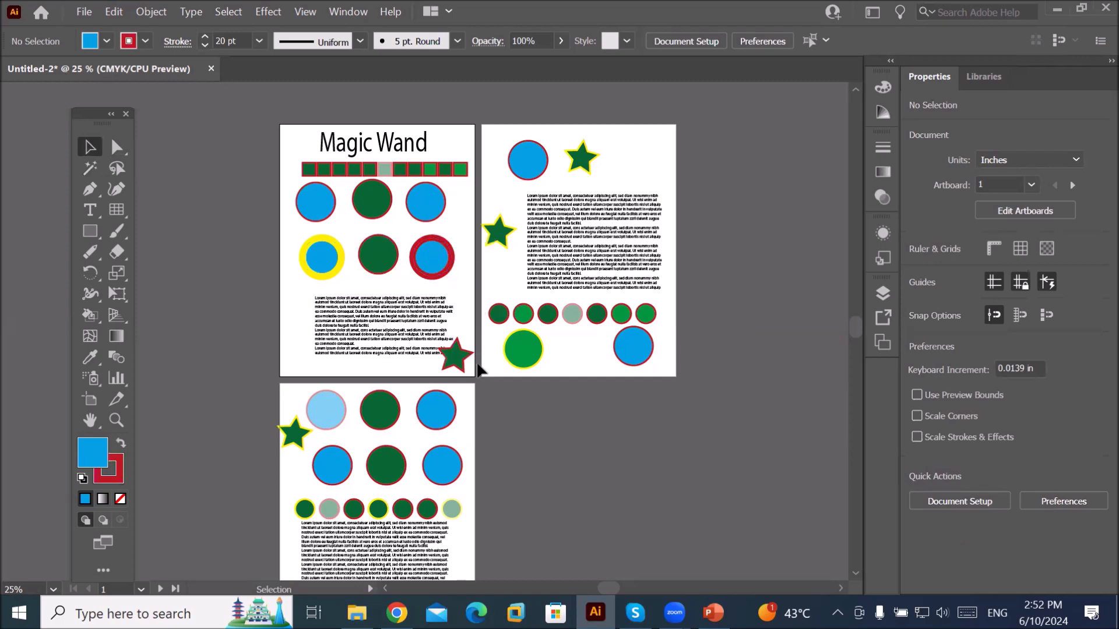
- Examine which attributes the Eyedropper picks up and applies in its options, and close them without changes
{"action": "double_click", "coordinate": [89, 358]}
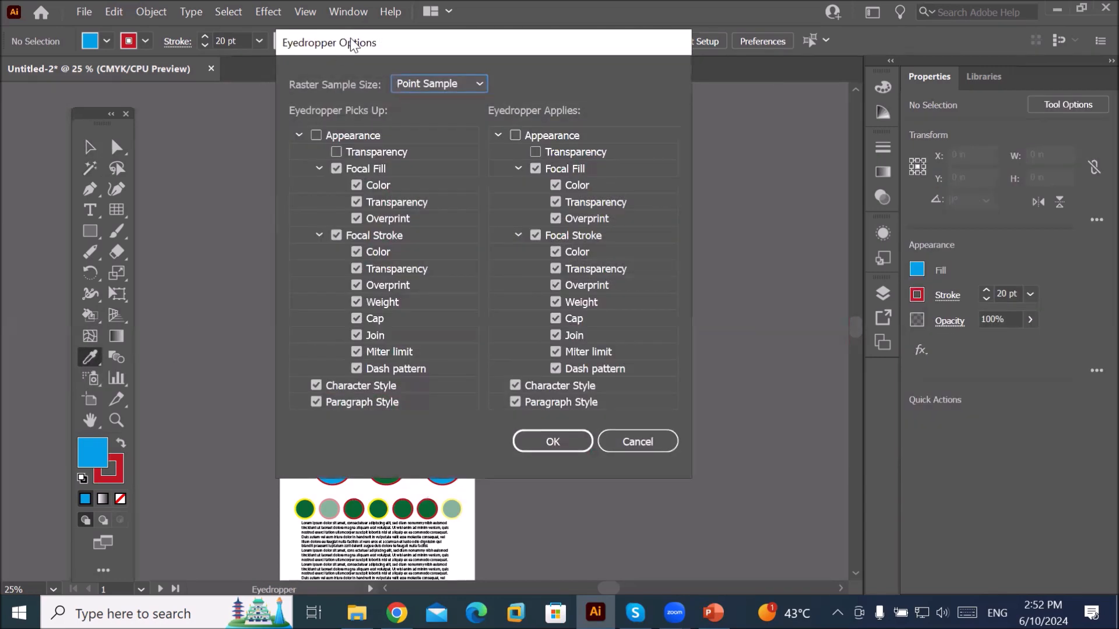
{"action": "left_click_drag", "start_coordinate": [352, 44], "coordinate": [429, 14]}
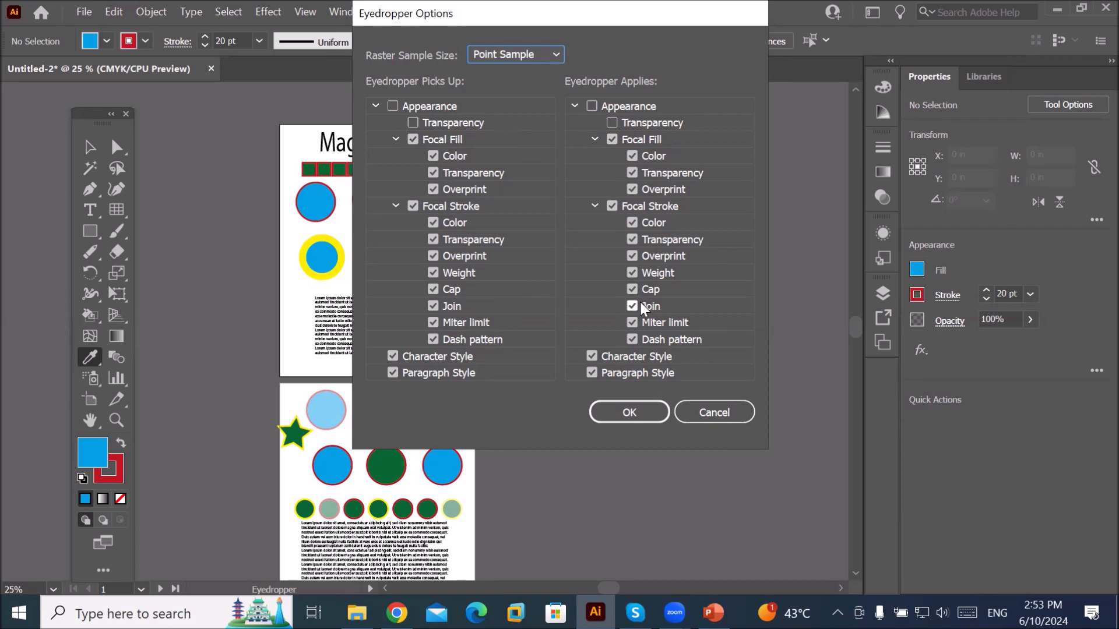
{"action": "left_click", "coordinate": [712, 411]}
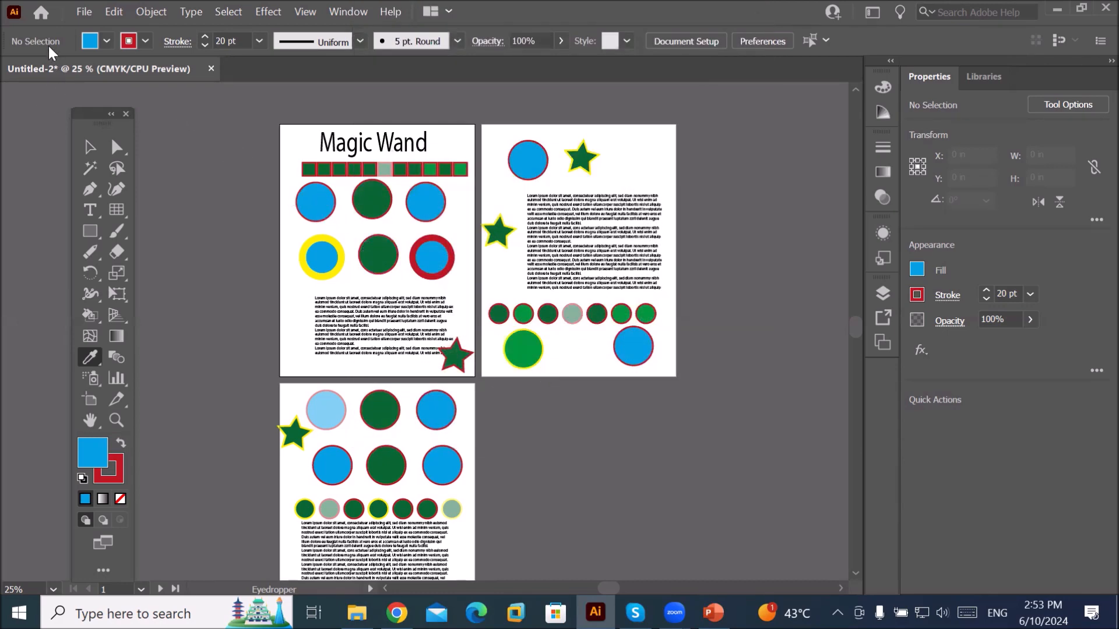
- Create a new document from the most recent Letter preset, 8.5 x 11 in with three artboards
{"action": "left_click", "coordinate": [80, 12]}
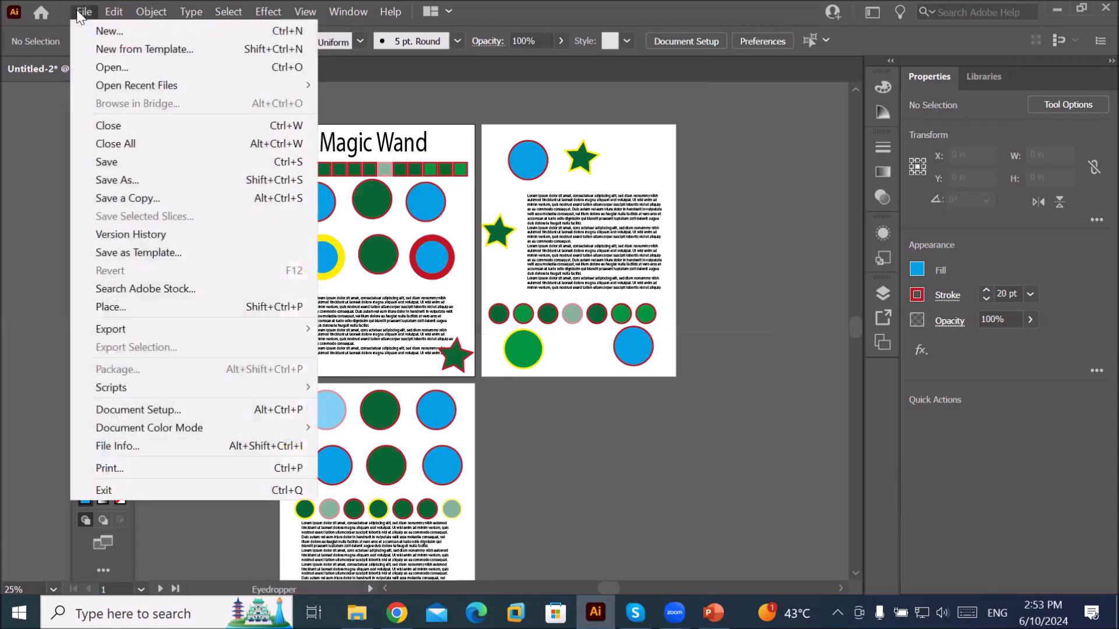
{"action": "left_click", "coordinate": [117, 30]}
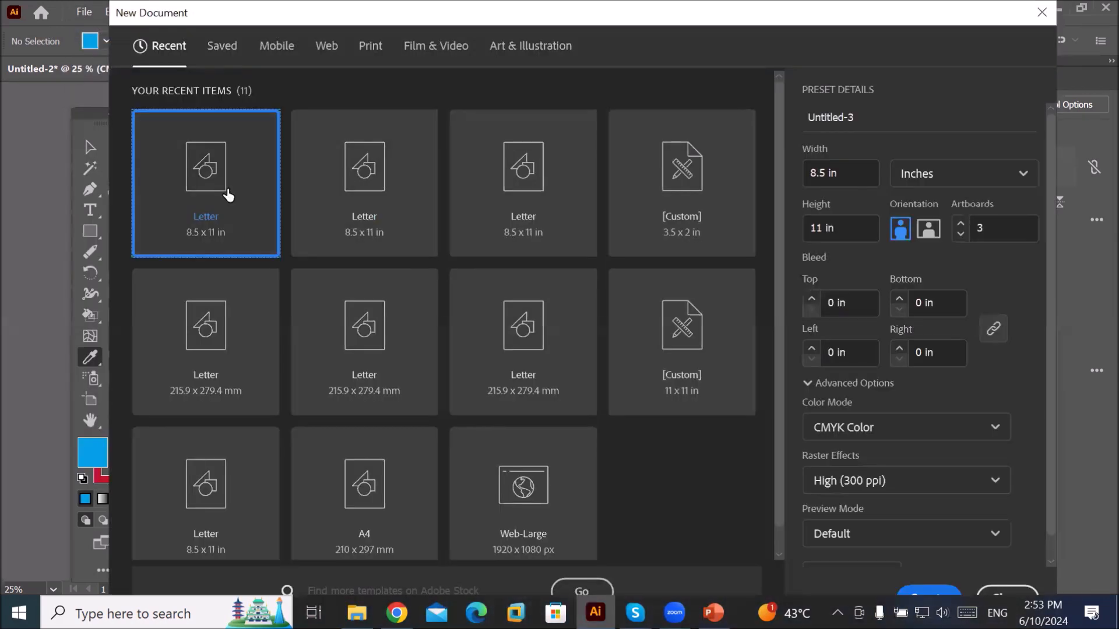
{"action": "double_click", "coordinate": [228, 191]}
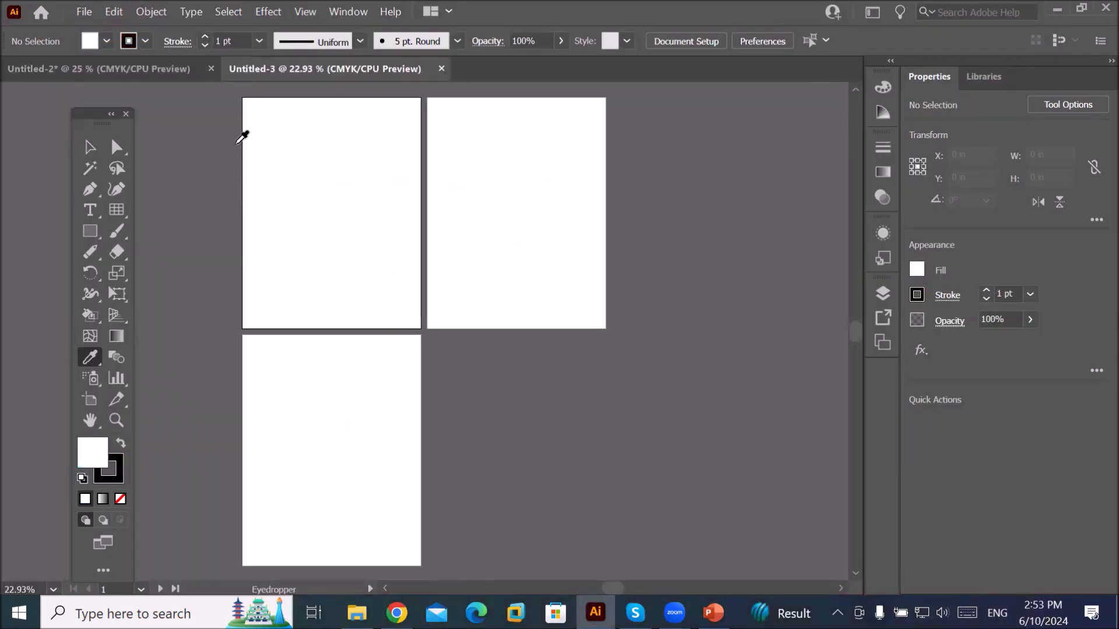
- Add the title "Eyedropper Tool" at the top of the first artboard and enlarge it to about 5.3 in wide
{"action": "key", "text": "ctrl"}
{"action": "key", "text": "ctrl+equal"}
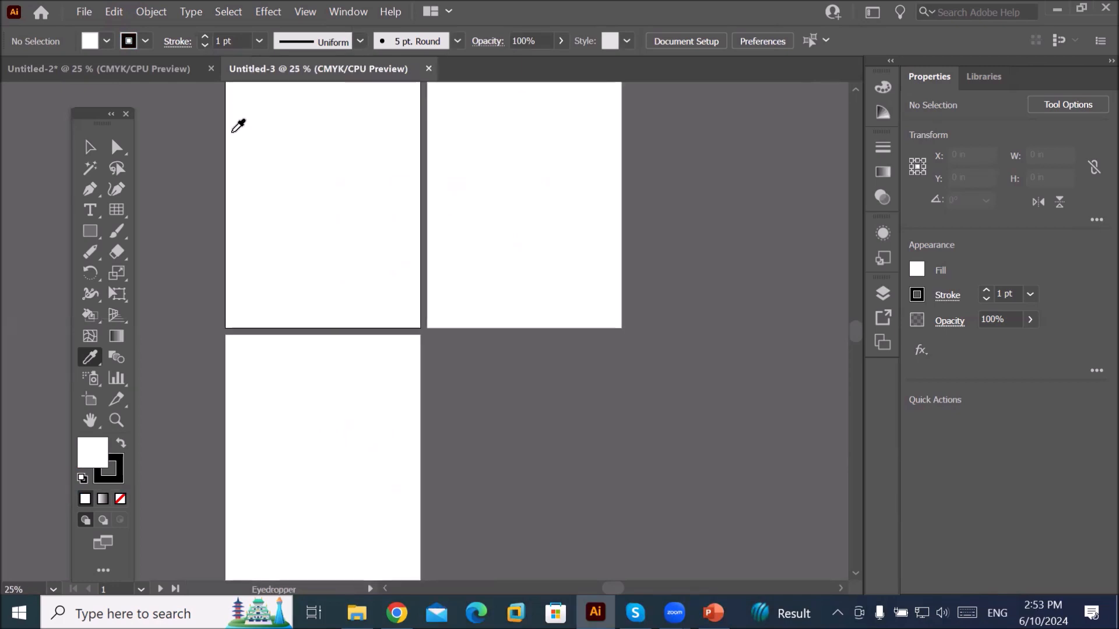
{"action": "scroll", "coordinate": [231, 130], "scroll_direction": "up", "scroll_amount": 3}
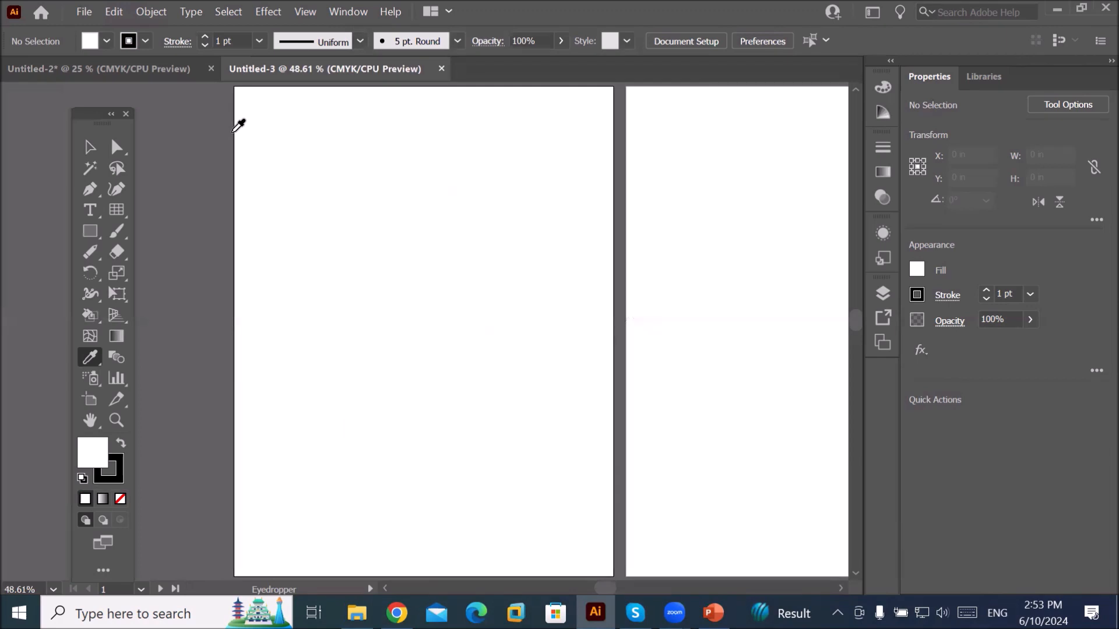
{"action": "left_click", "coordinate": [90, 210]}
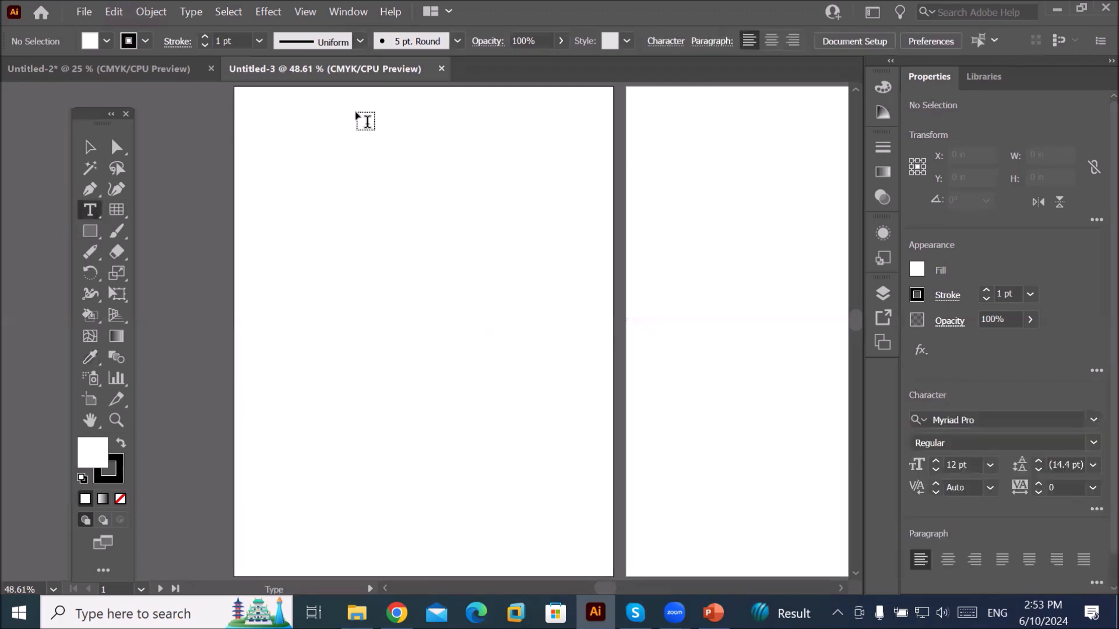
{"action": "left_click", "coordinate": [339, 114]}
{"action": "type", "text": "E"}
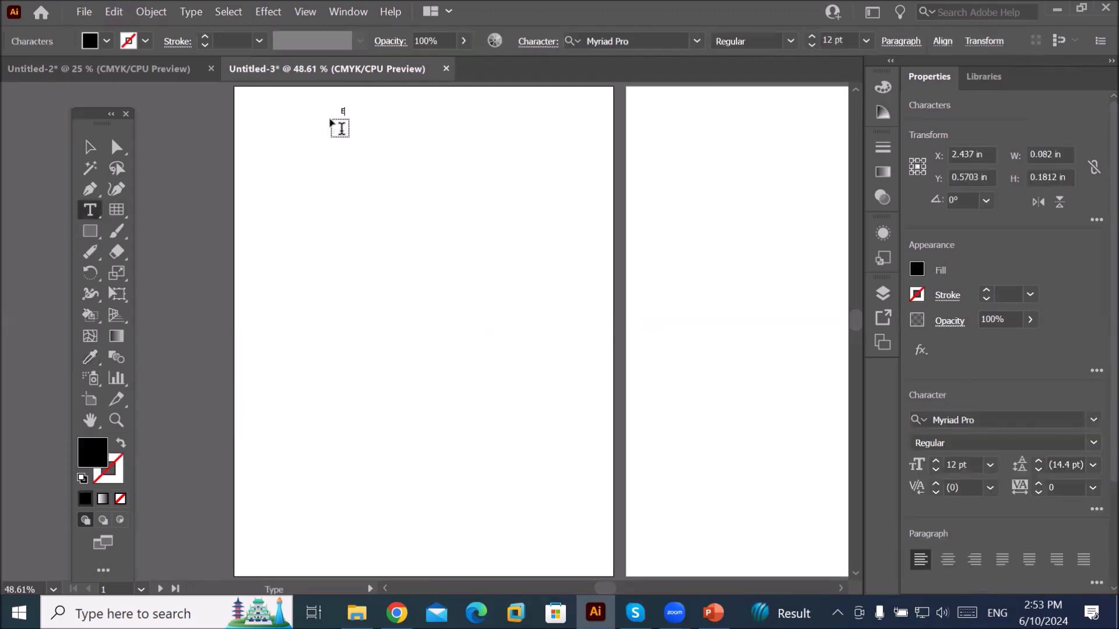
{"action": "type", "text": "yedropper Tool"}
{"action": "left_click", "coordinate": [88, 150]}
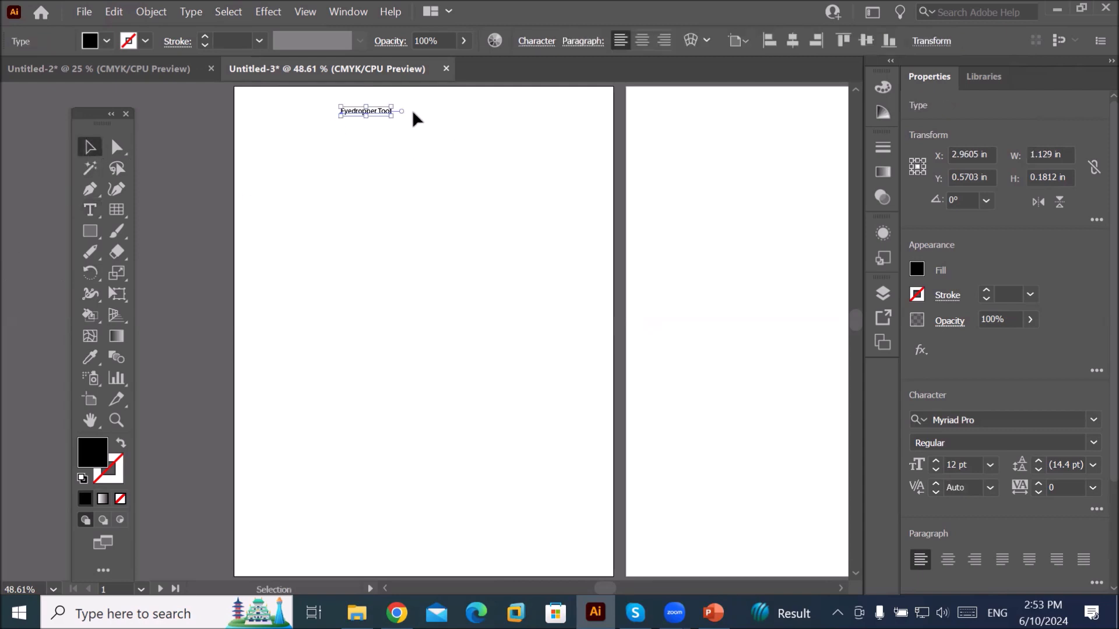
{"action": "left_click_drag", "start_coordinate": [391, 116], "coordinate": [530, 166]}
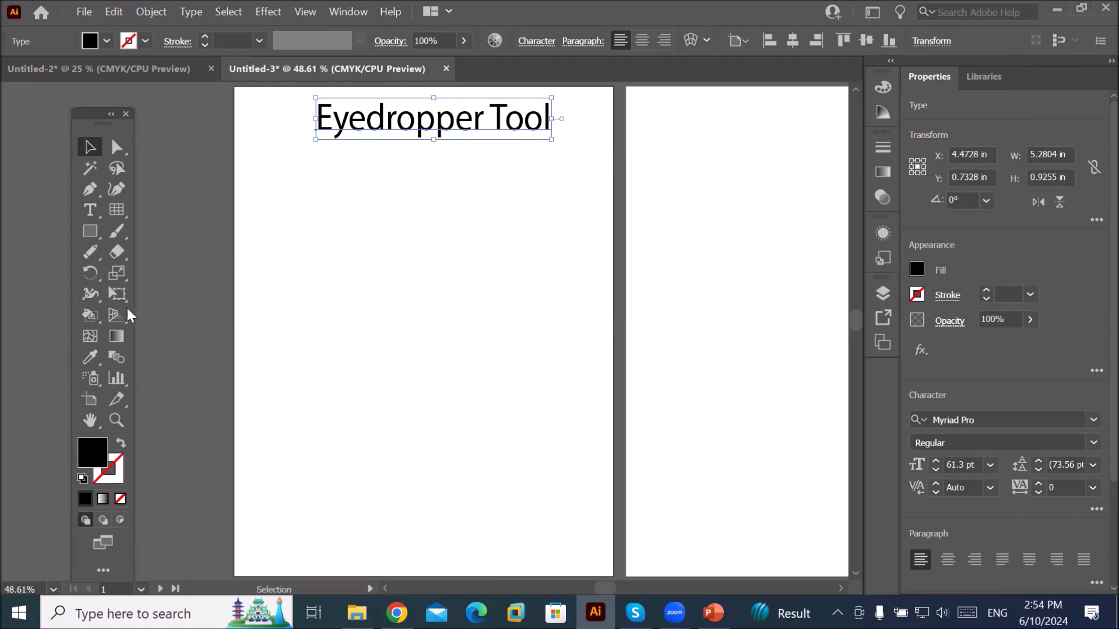
- Draw a circle about 1.6 in across below the title's right end, with the default white fill and black stroke
{"action": "left_click", "coordinate": [87, 230]}
{"action": "left_click", "coordinate": [185, 272]}
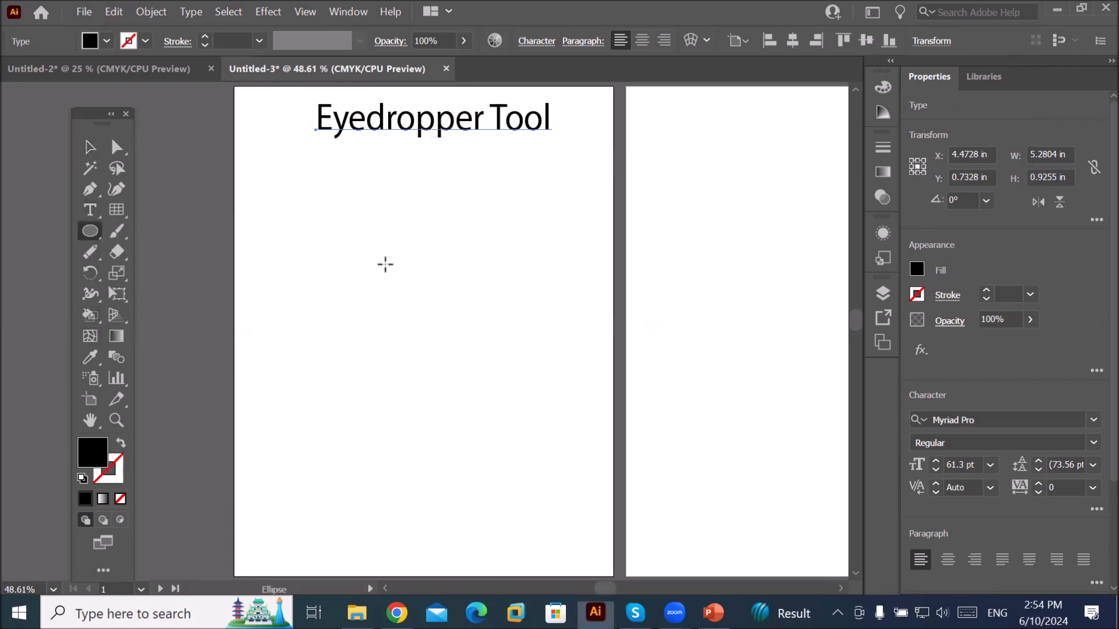
{"action": "left_click_drag", "start_coordinate": [524, 166], "coordinate": [595, 235]}
{"action": "left_click", "coordinate": [81, 479]}
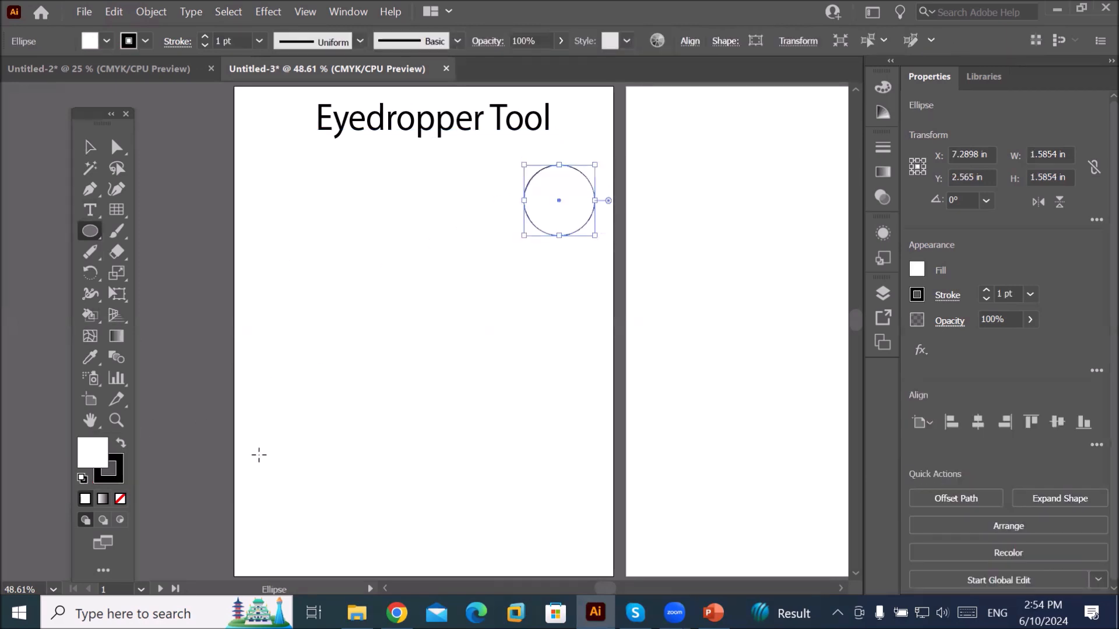
- Duplicate the circle downward into an evenly spaced column of four, and place two copies of that column on the second artboard
{"action": "scroll", "coordinate": [470, 407], "scroll_direction": "down", "scroll_amount": 1}
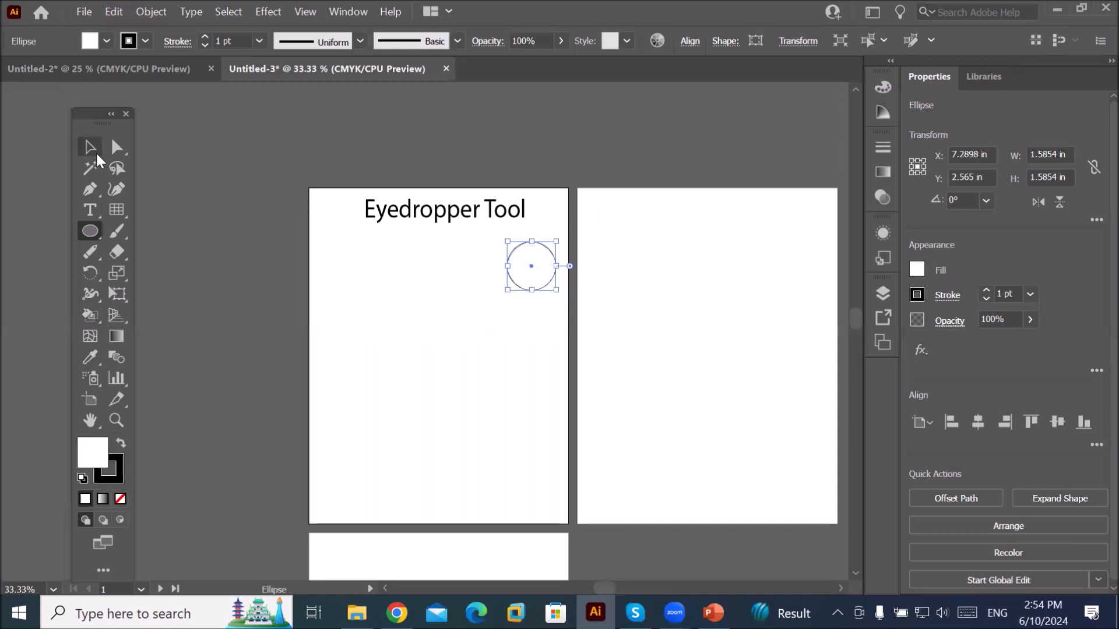
{"action": "left_click", "coordinate": [91, 147]}
{"action": "left_click_drag", "start_coordinate": [517, 278], "coordinate": [511, 345]}
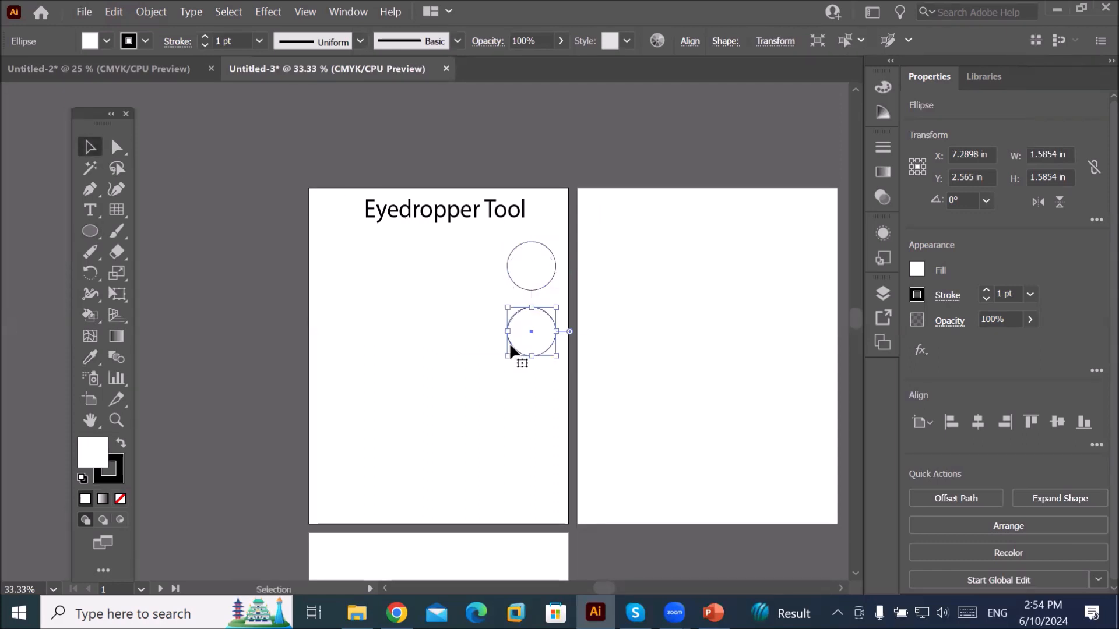
{"action": "key", "text": "ctrl+d"}
{"action": "key", "text": "ctrl+d"}
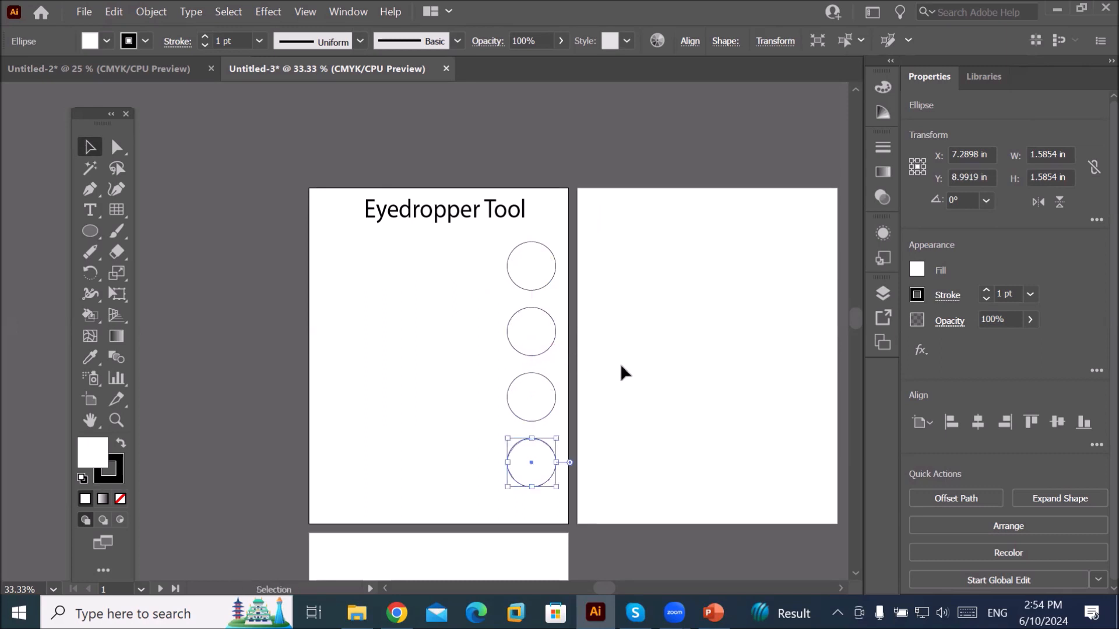
{"action": "left_click_drag", "start_coordinate": [477, 240], "coordinate": [619, 483]}
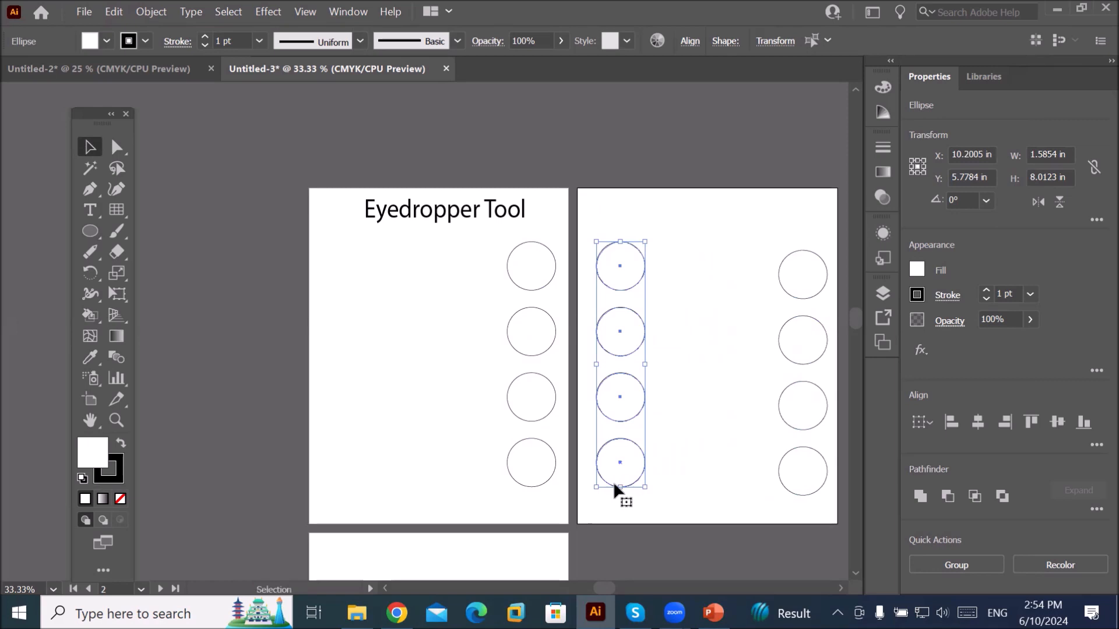
- Draw a smaller circle about 1.1 in across near the first artboard's left edge and fill it with CMYK Green
{"action": "left_click", "coordinate": [93, 222]}
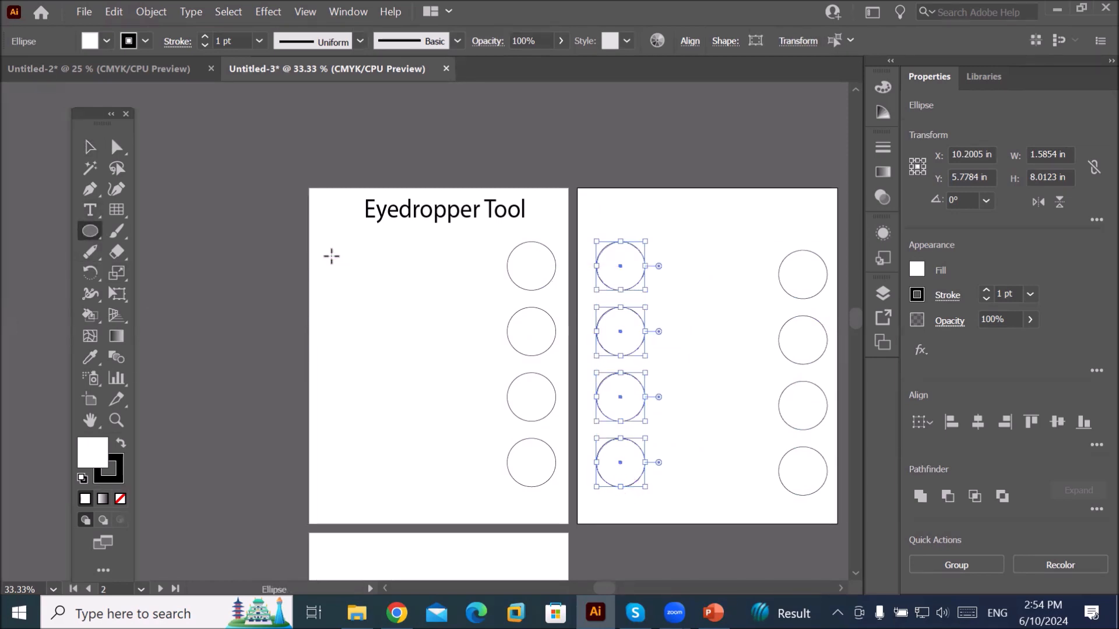
{"action": "left_click_drag", "start_coordinate": [315, 256], "coordinate": [350, 291]}
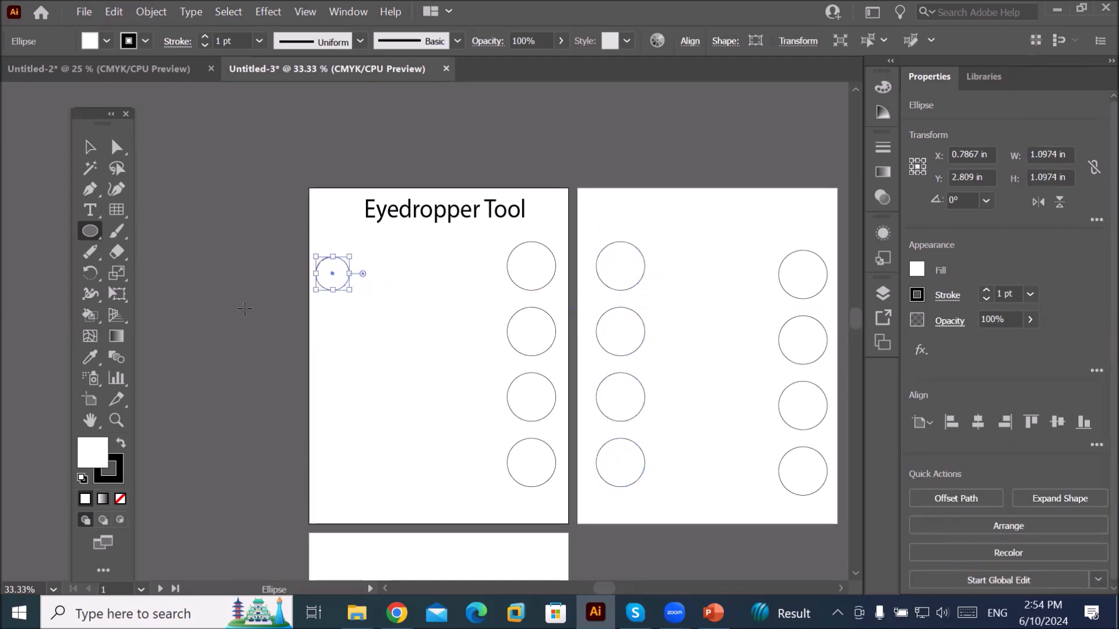
{"action": "left_click", "coordinate": [106, 39]}
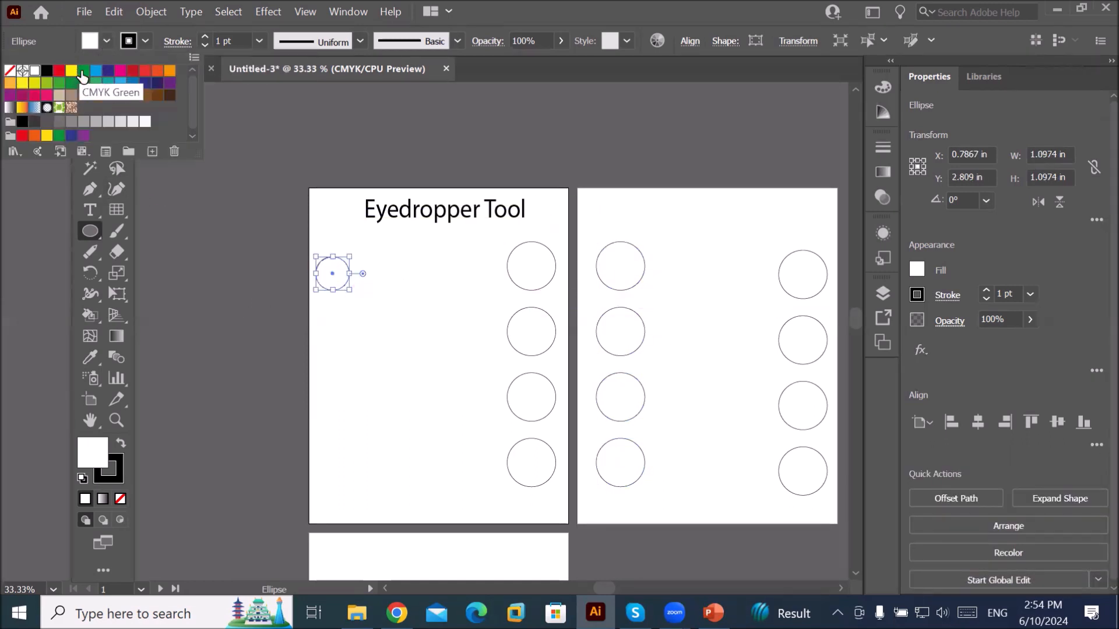
{"action": "left_click", "coordinate": [84, 76]}
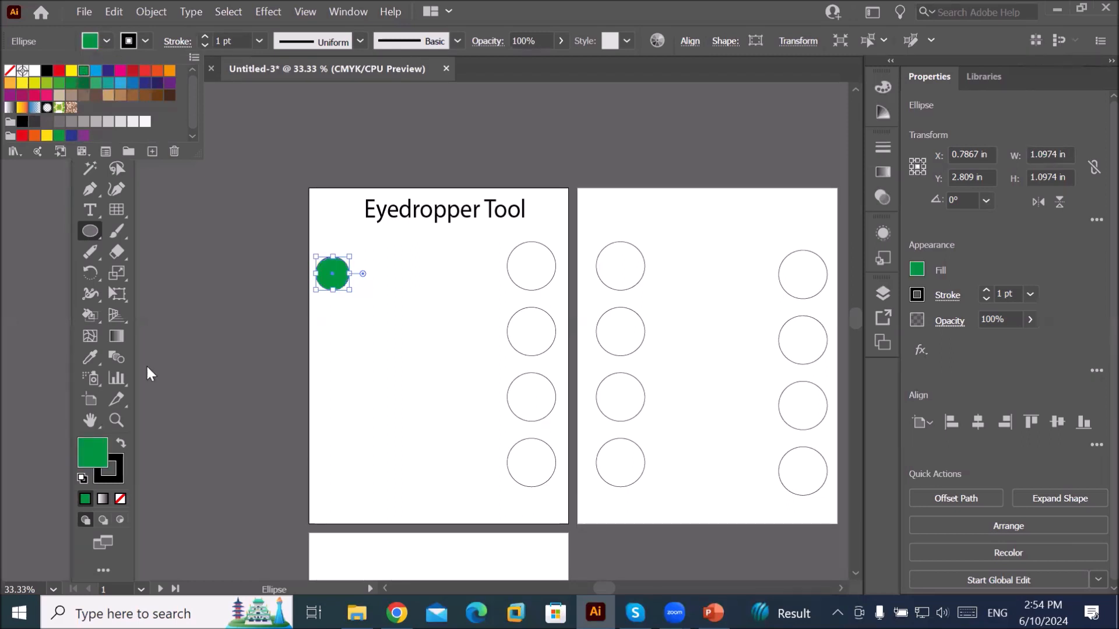
{"action": "left_click", "coordinate": [93, 230]}
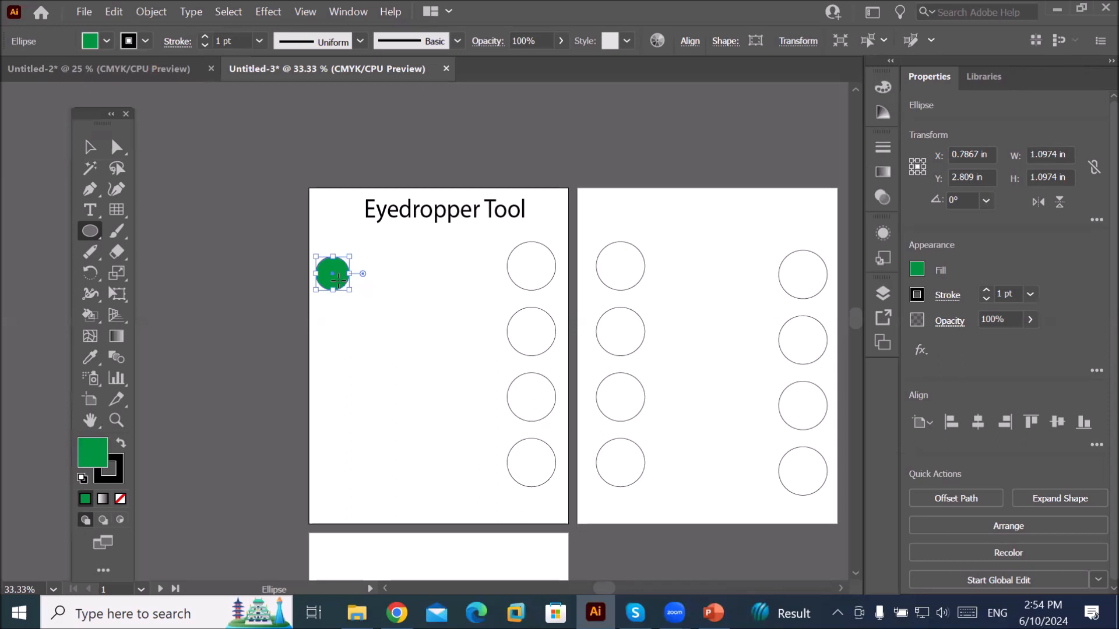
- Draw a five-pointed star about 2 in wide in the third artboard's upper right corner and reset it to the default fill and stroke
{"action": "left_click", "coordinate": [88, 148]}
{"action": "scroll", "coordinate": [425, 295], "scroll_direction": "down", "scroll_amount": 1, "text": "alt"}
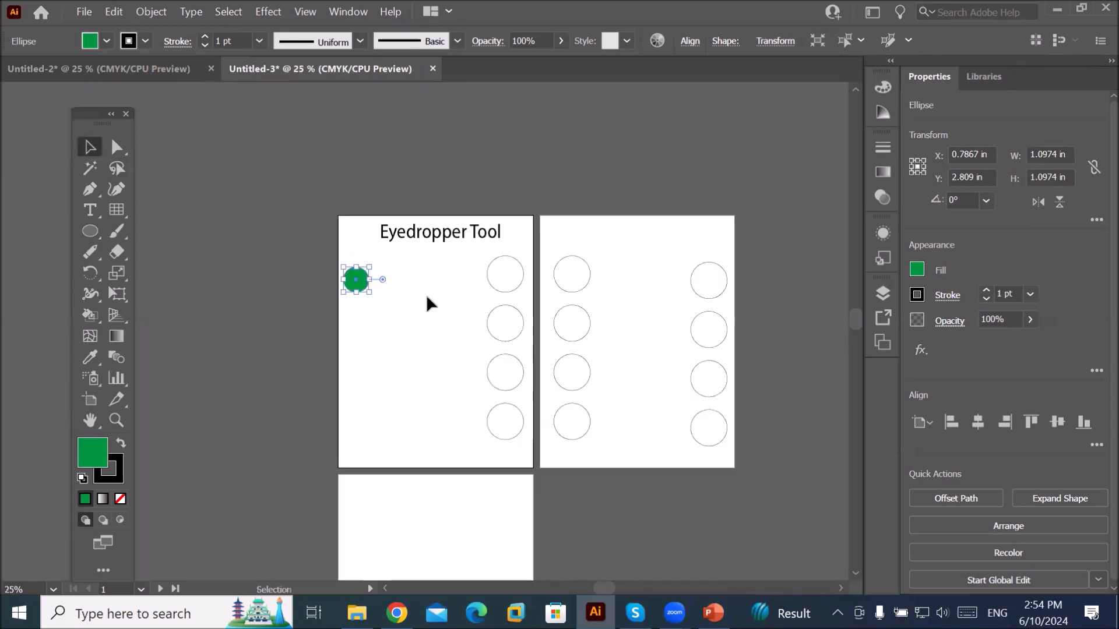
{"action": "left_click", "coordinate": [837, 586]}
{"action": "left_click", "coordinate": [856, 574]}
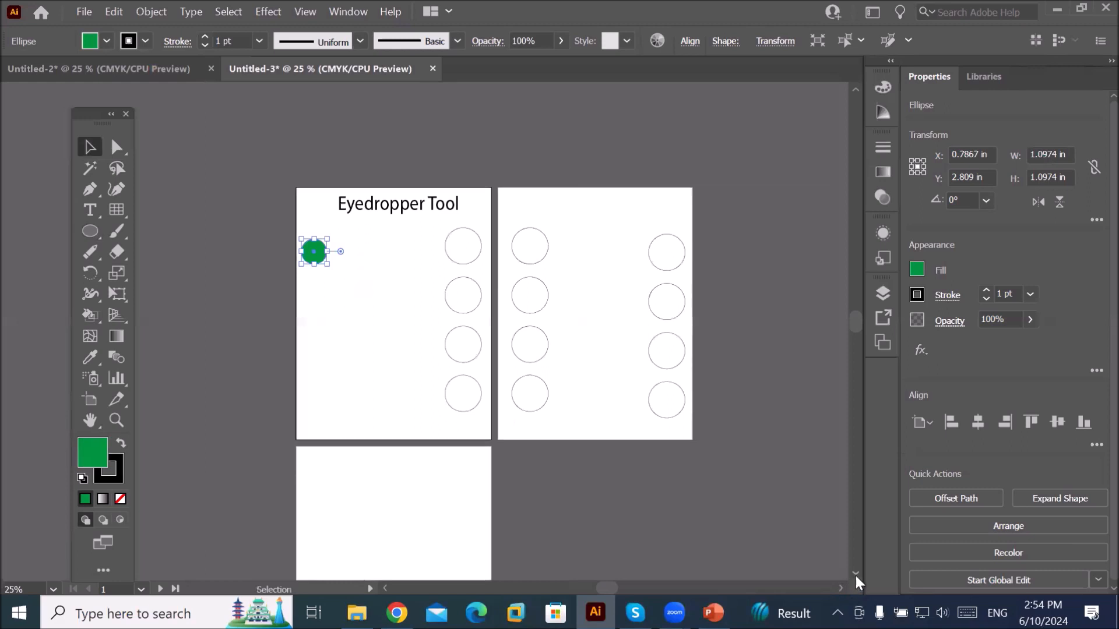
{"action": "left_click", "coordinate": [855, 575]}
{"action": "left_click", "coordinate": [855, 575]}
{"action": "left_click", "coordinate": [855, 575]}
{"action": "left_click", "coordinate": [855, 574]}
{"action": "left_click", "coordinate": [855, 575]}
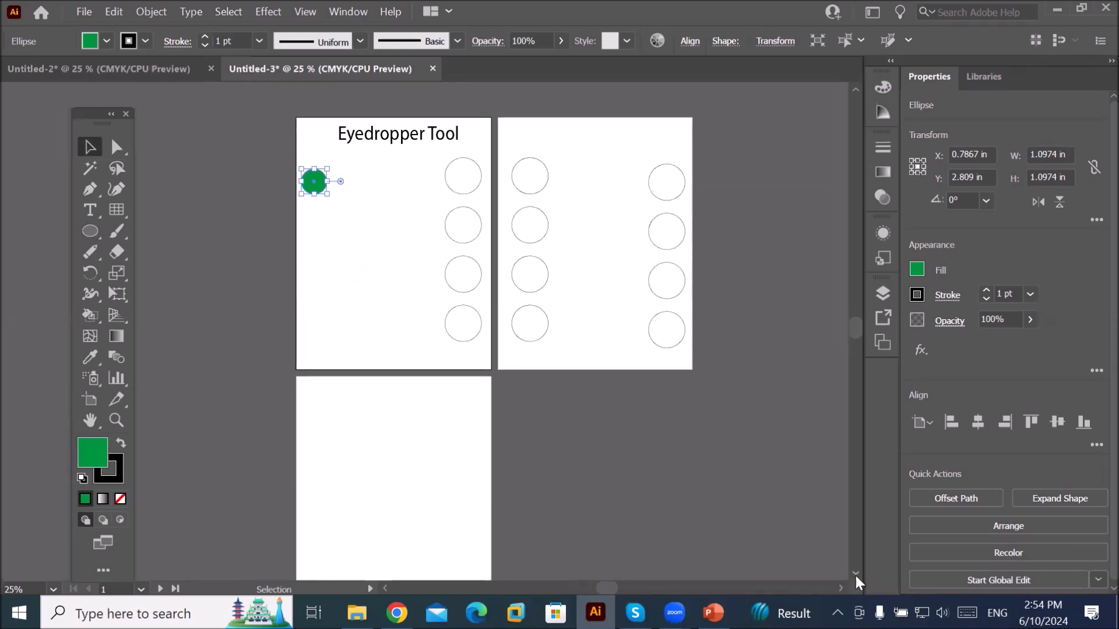
{"action": "left_click", "coordinate": [855, 575]}
{"action": "left_click", "coordinate": [855, 574]}
{"action": "left_click", "coordinate": [856, 574]}
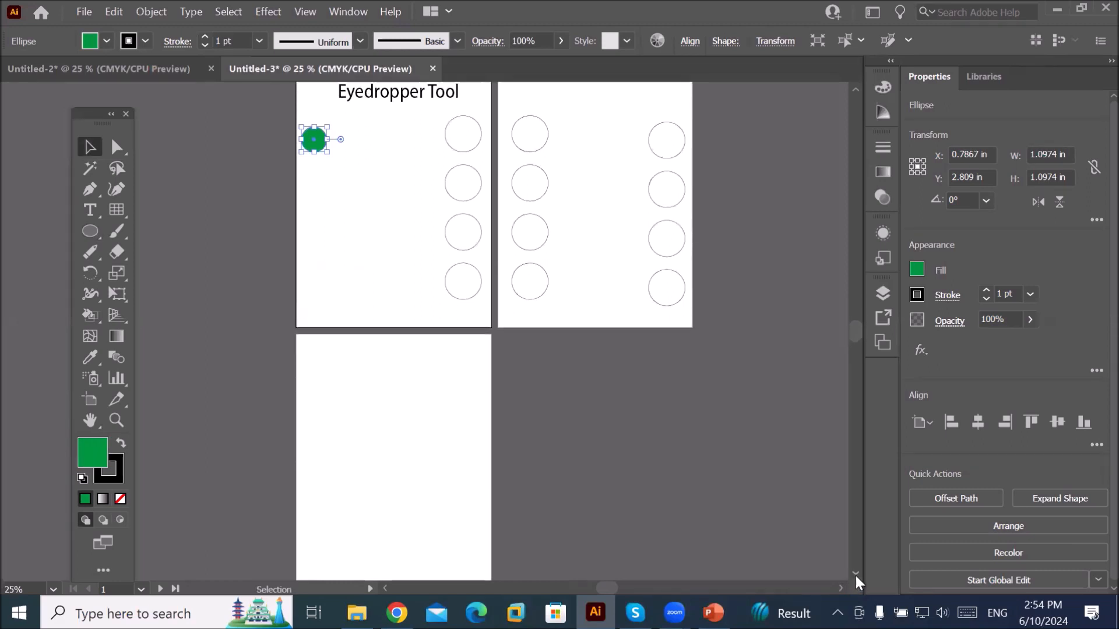
{"action": "left_click", "coordinate": [86, 227]}
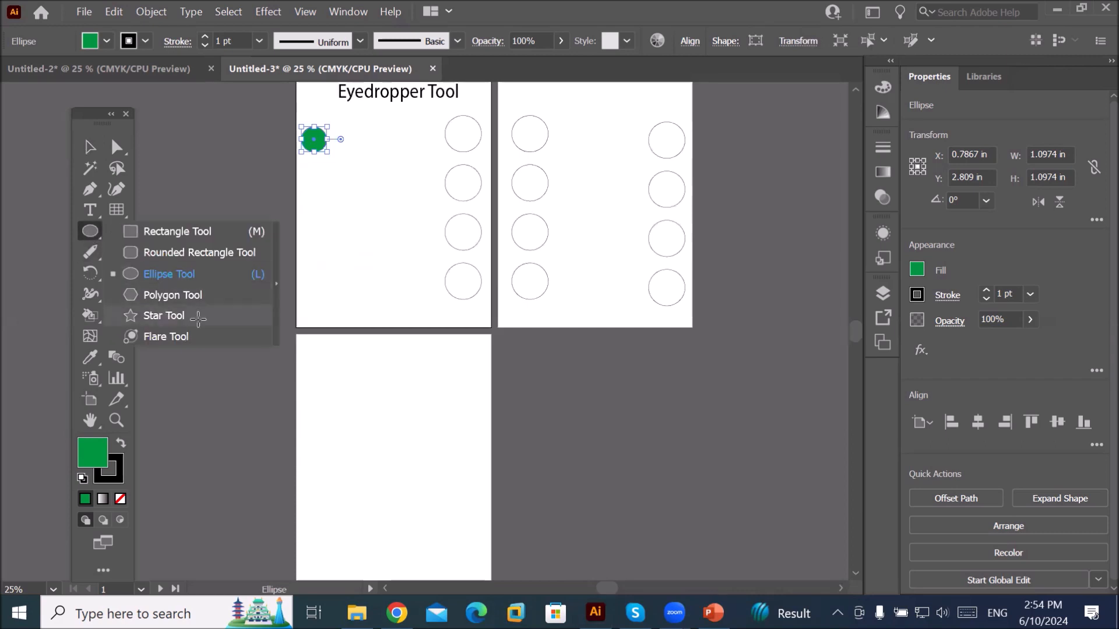
{"action": "left_click", "coordinate": [165, 314]}
{"action": "left_click_drag", "start_coordinate": [449, 351], "coordinate": [461, 373]}
{"action": "left_click", "coordinate": [90, 147]}
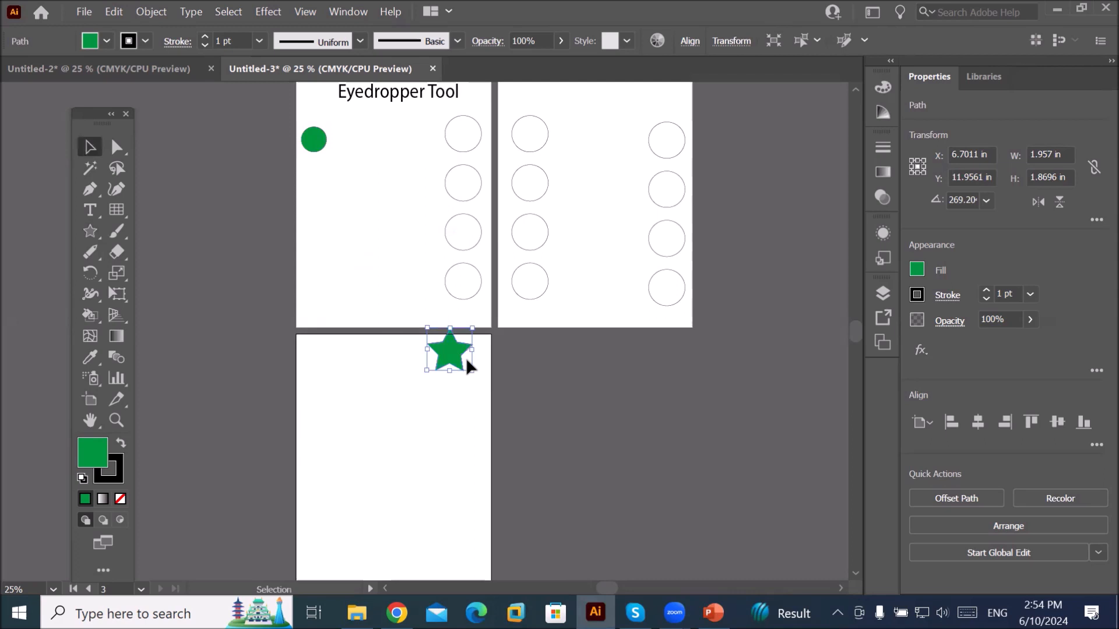
{"action": "left_click_drag", "start_coordinate": [453, 353], "coordinate": [463, 375]}
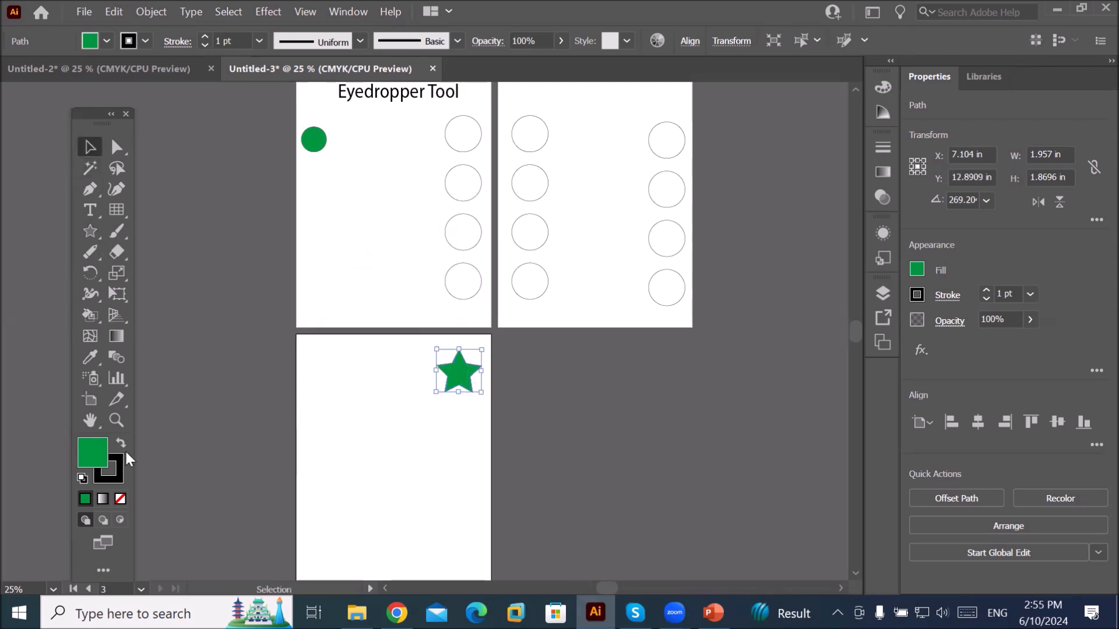
{"action": "left_click", "coordinate": [76, 478]}
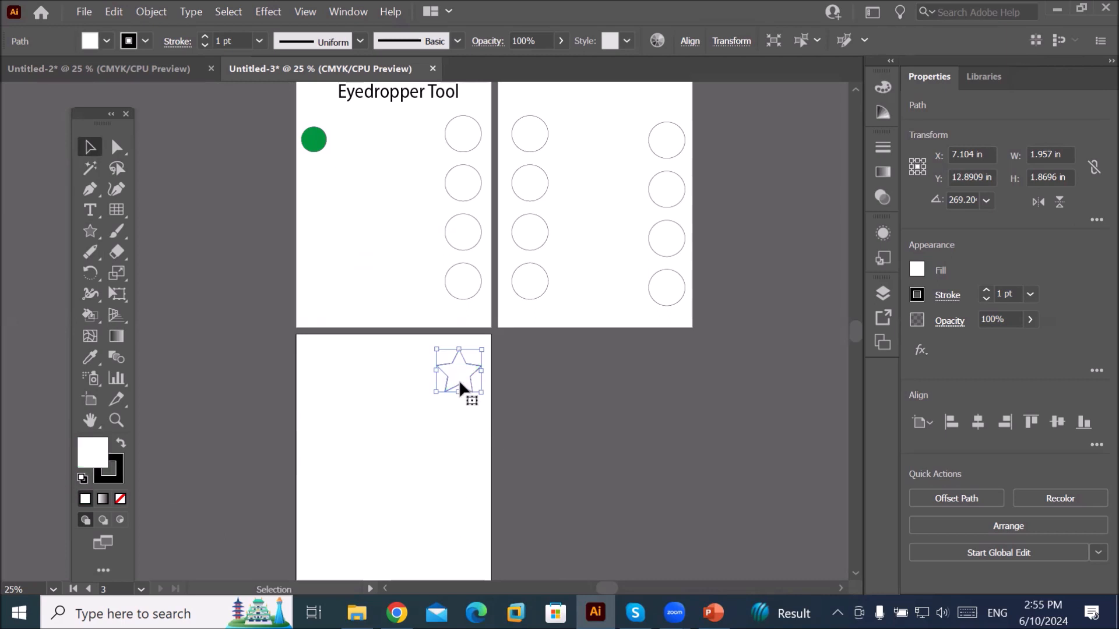
- Duplicate the star downward at equal spacing to make a column of four stars
{"action": "left_click_drag", "start_coordinate": [460, 385], "coordinate": [461, 447]}
{"action": "key", "text": "a"}
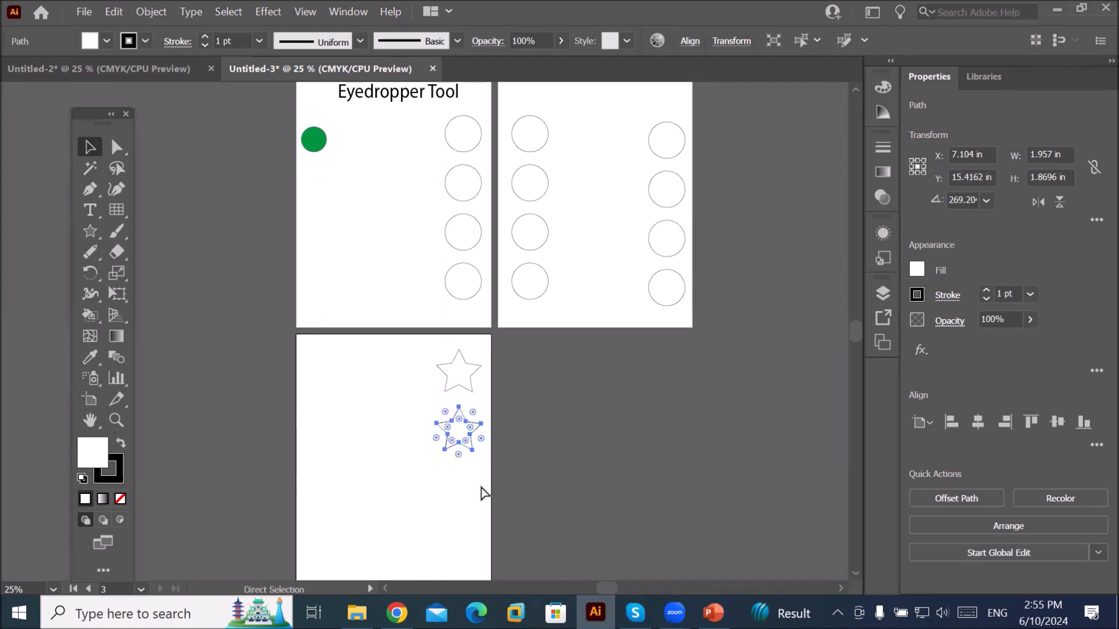
{"action": "key", "text": "ctrl+d"}
{"action": "key", "text": "ctrl+d"}
{"action": "key", "text": "v"}
- Copy the star column leftward twice to form three columns on the third artboard, and deselect everything
{"action": "scroll", "coordinate": [470, 474], "scroll_direction": "down", "scroll_amount": 1}
{"action": "left_click_drag", "start_coordinate": [423, 389], "coordinate": [428, 529]}
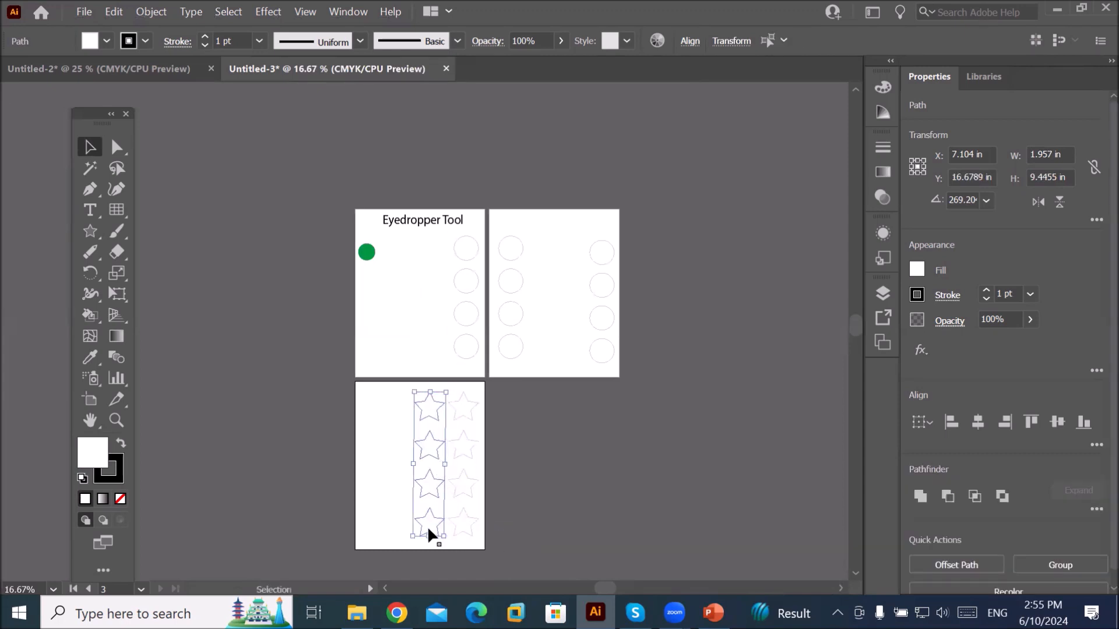
{"action": "key", "text": "ctrl+d"}
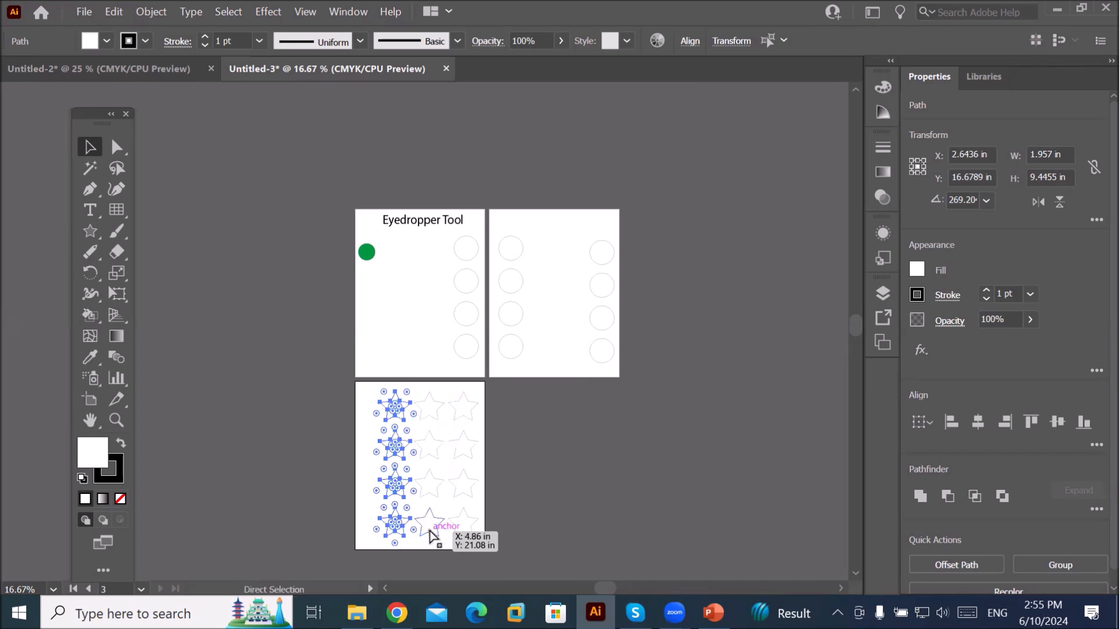
{"action": "scroll", "coordinate": [452, 463], "scroll_direction": "up", "scroll_amount": 1}
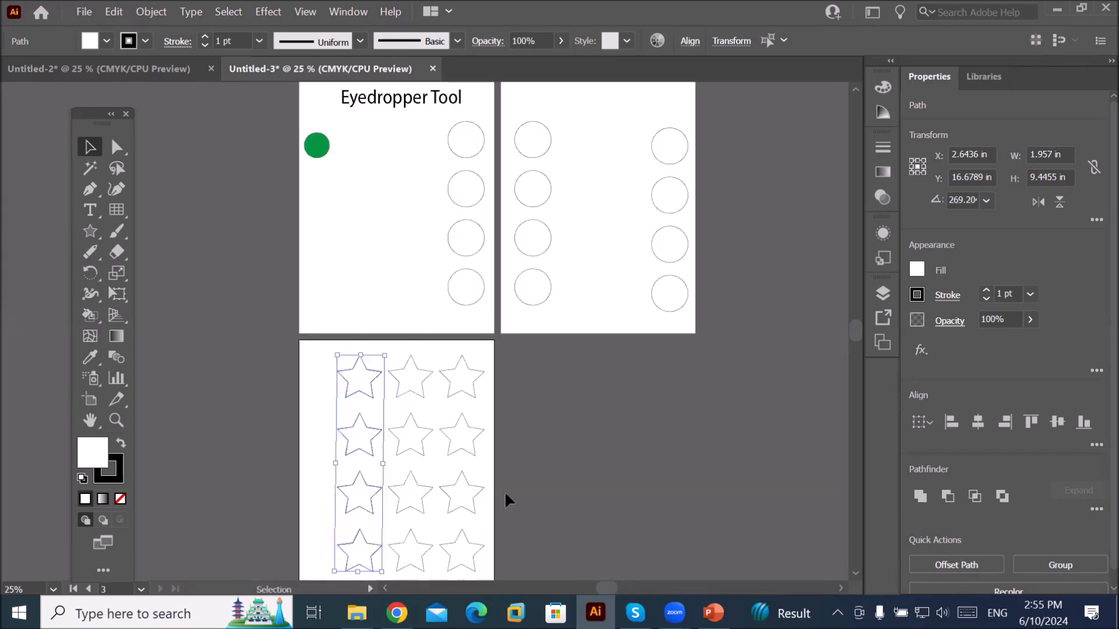
{"action": "left_click", "coordinate": [557, 448]}
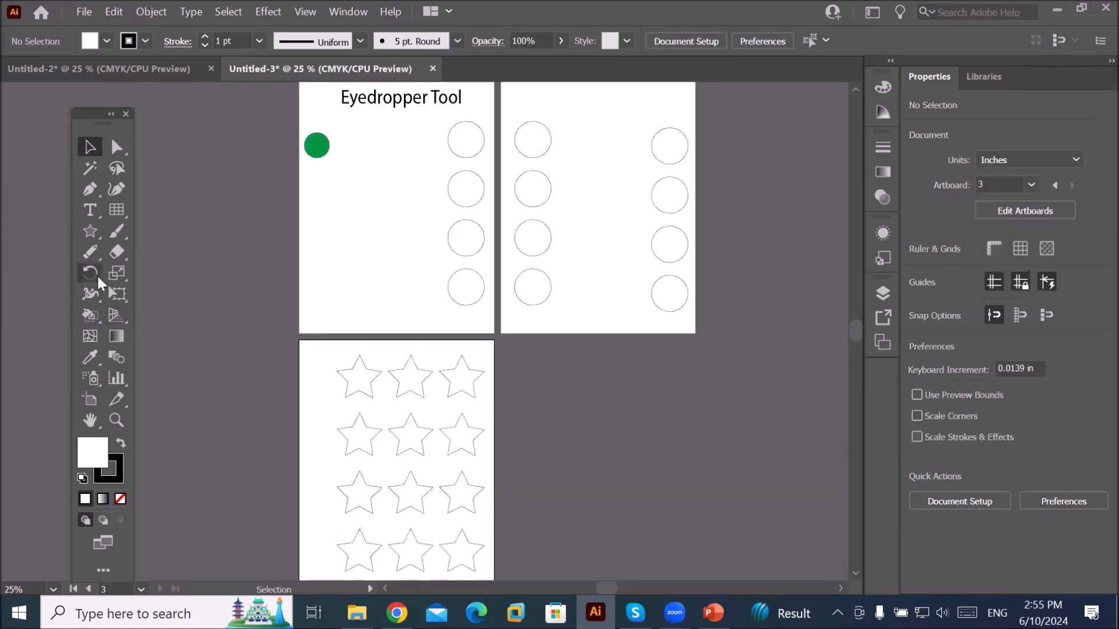
- Draw a triangle about 1.8 in wide with the Polygon tool, between the two circle columns near the second artboard's top
{"action": "left_click_drag", "start_coordinate": [97, 229], "coordinate": [133, 261]}
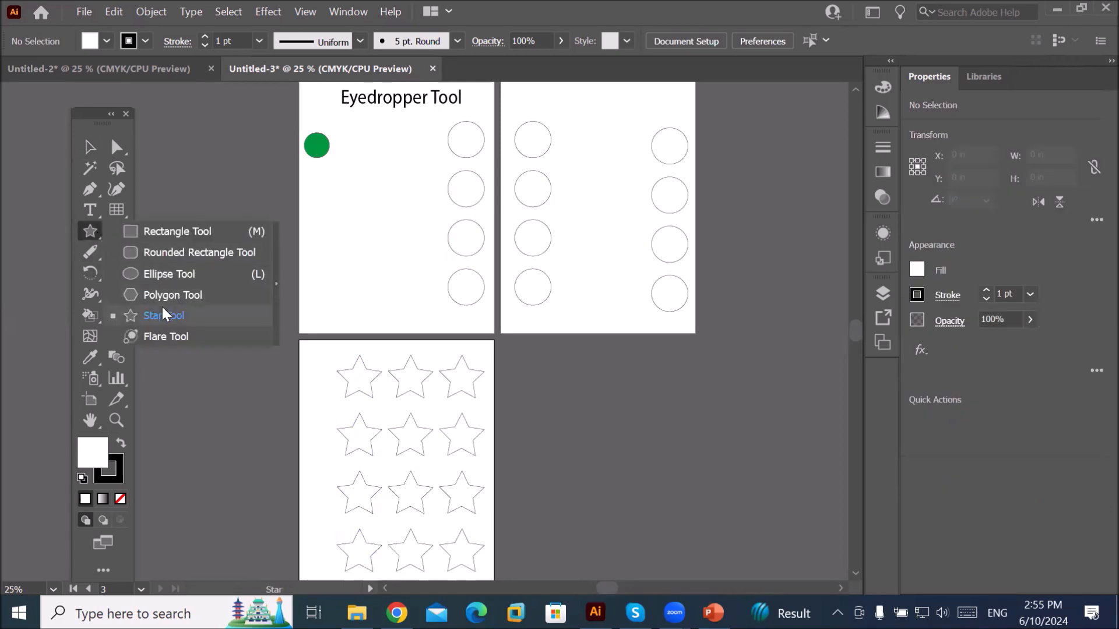
{"action": "left_click", "coordinate": [165, 289]}
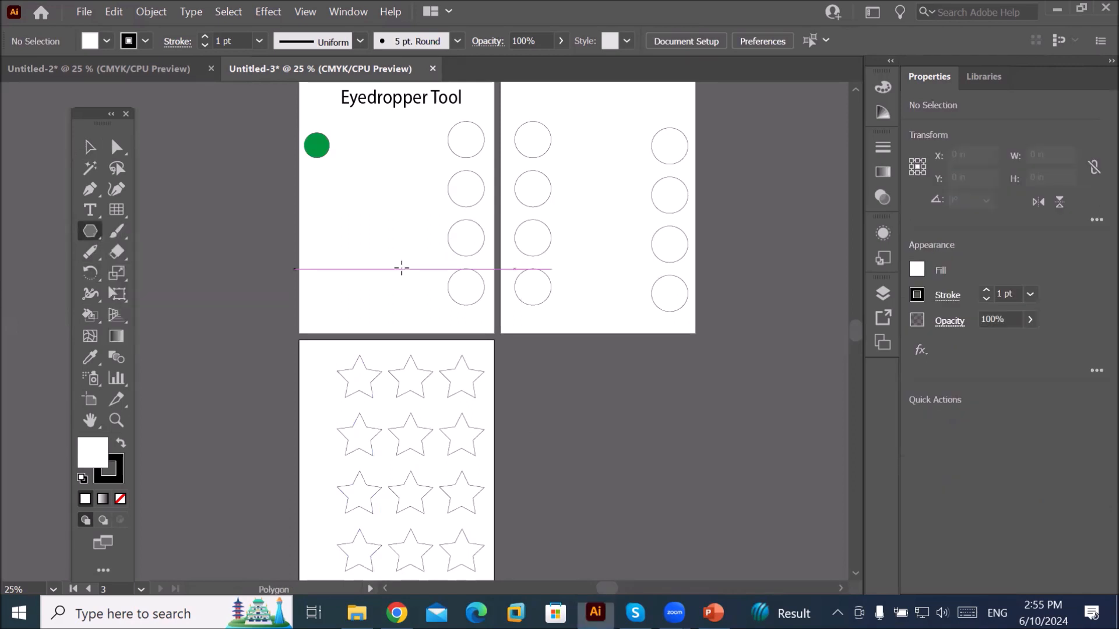
{"action": "left_click_drag", "start_coordinate": [587, 131], "coordinate": [606, 149]}
{"action": "key", "text": "Down"}
{"action": "key", "text": "Down"}
{"action": "key", "text": "Down"}
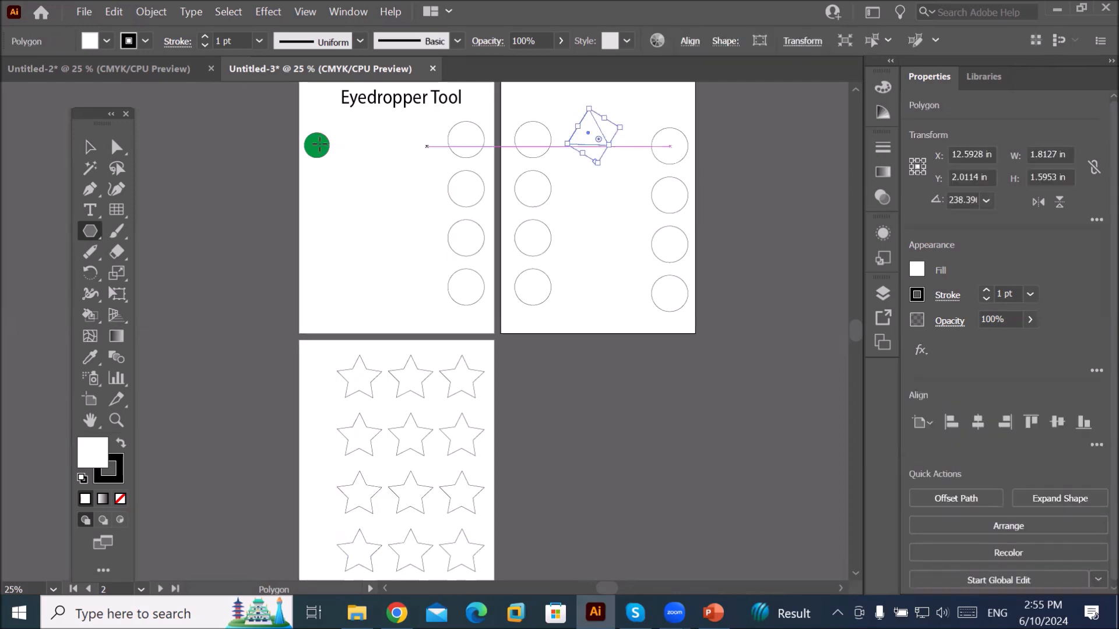
- Move the triangle down to the second artboard's lower part and duplicate it upward at equal spacing into a column of six, then deselect
{"action": "left_click", "coordinate": [89, 147]}
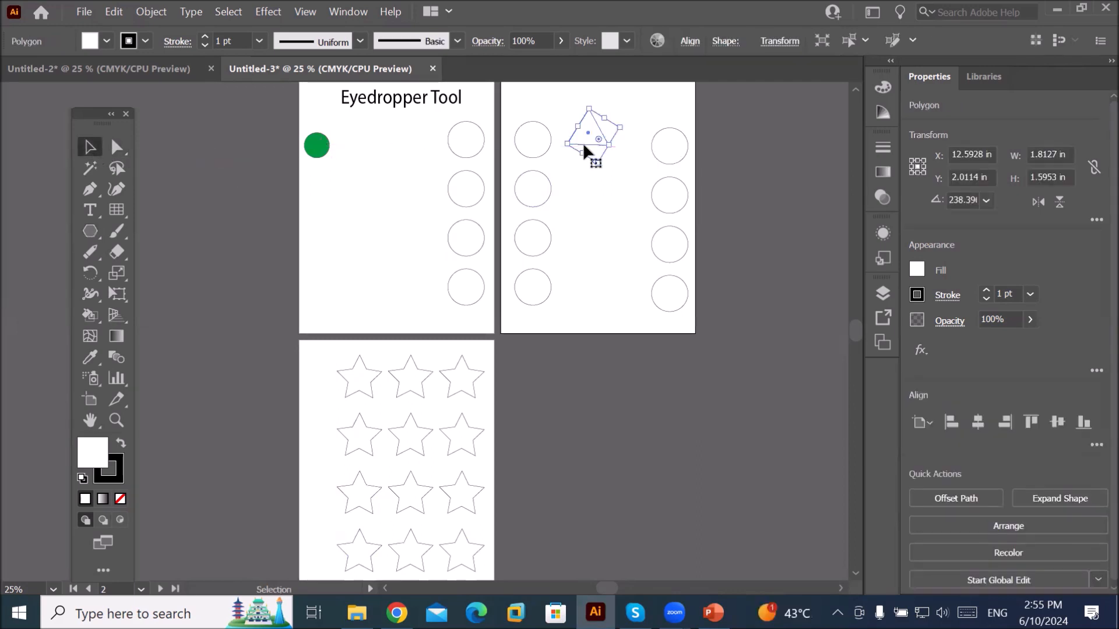
{"action": "left_click_drag", "start_coordinate": [584, 141], "coordinate": [592, 267]}
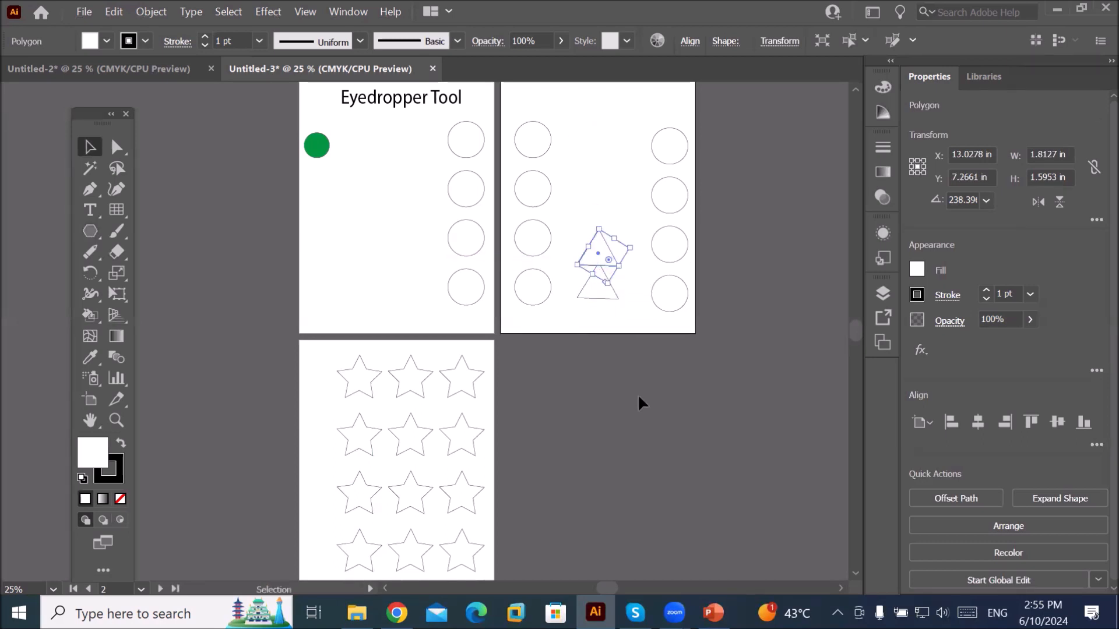
{"action": "key", "text": "ctrl+d"}
{"action": "key", "text": "ctrl+d"}
{"action": "key", "text": "ctrl+d"}
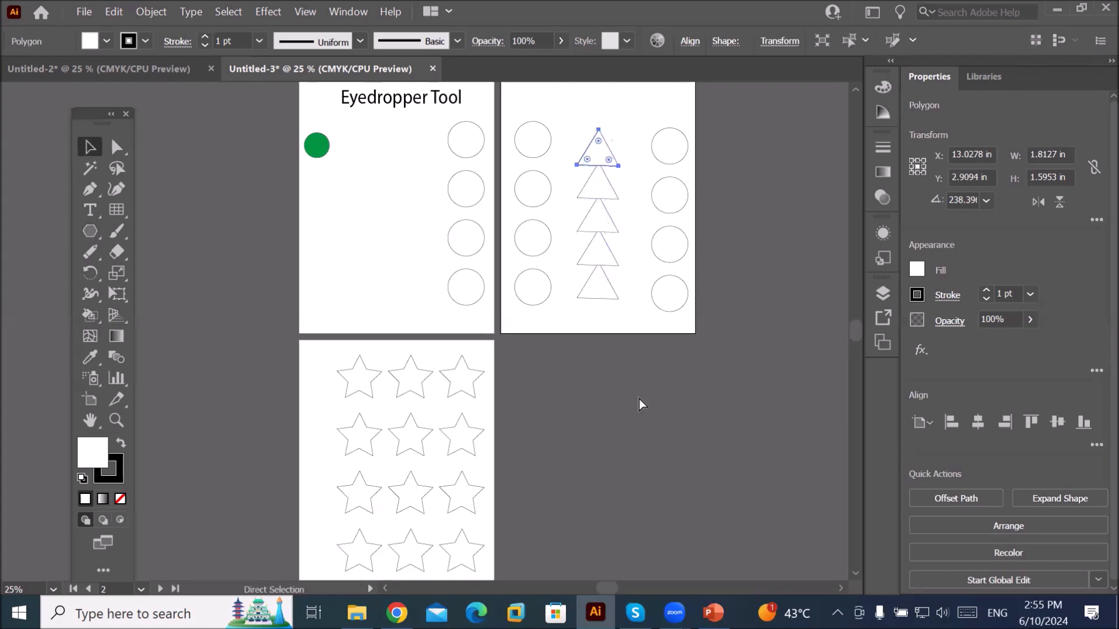
{"action": "key", "text": "ctrl+d"}
{"action": "left_click", "coordinate": [375, 239]}
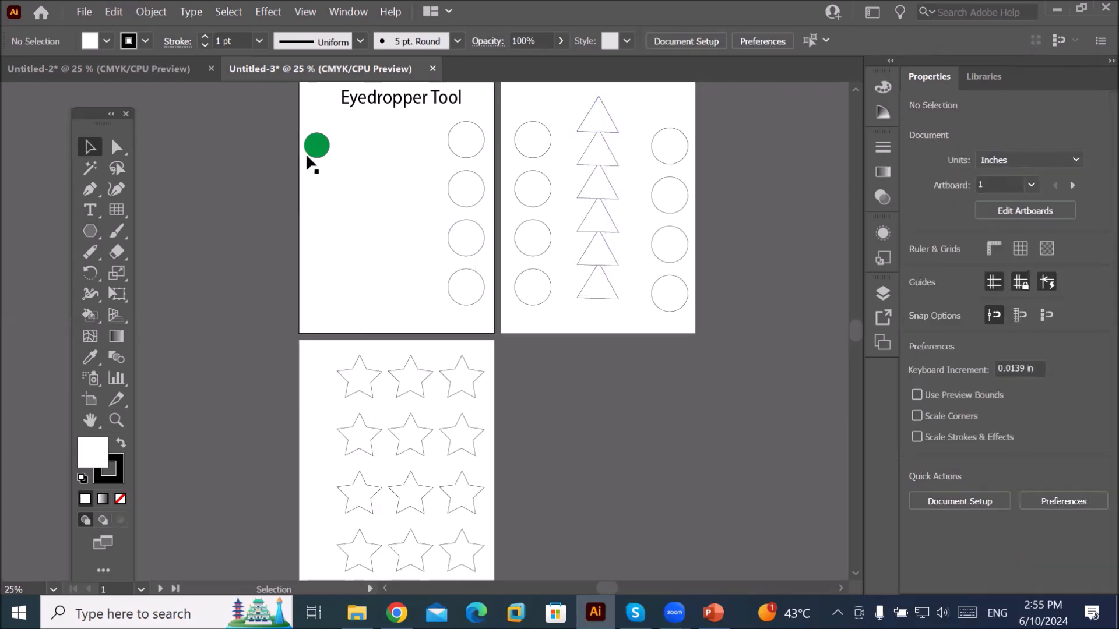
{"action": "left_click", "coordinate": [86, 228]}
{"action": "left_click", "coordinate": [86, 228]}
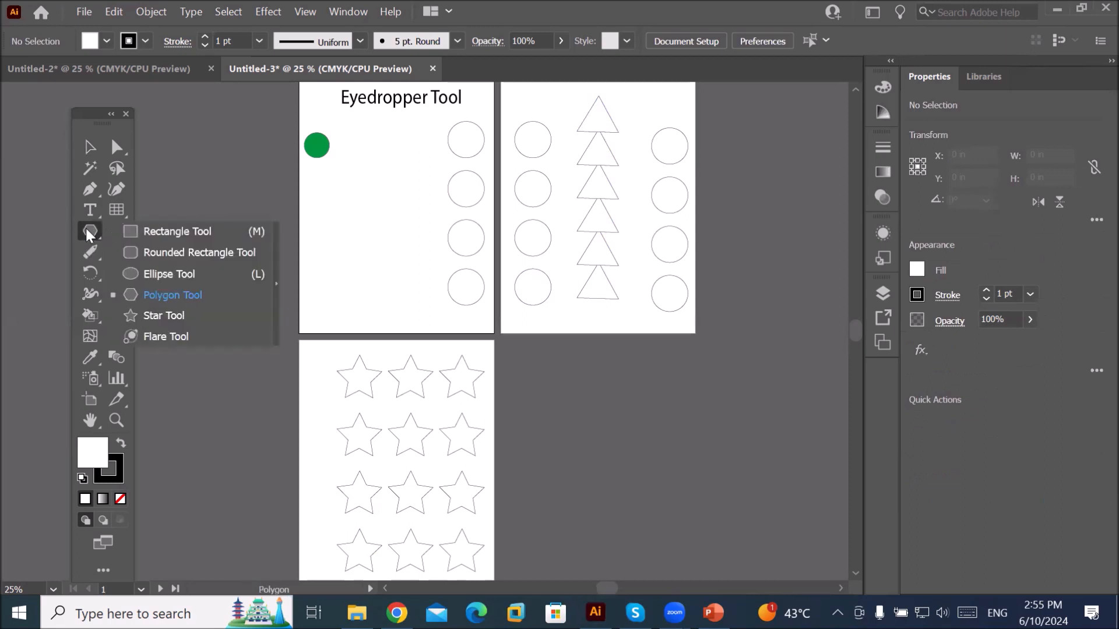
{"action": "left_click", "coordinate": [156, 271]}
{"action": "left_click_drag", "start_coordinate": [308, 187], "coordinate": [333, 214]}
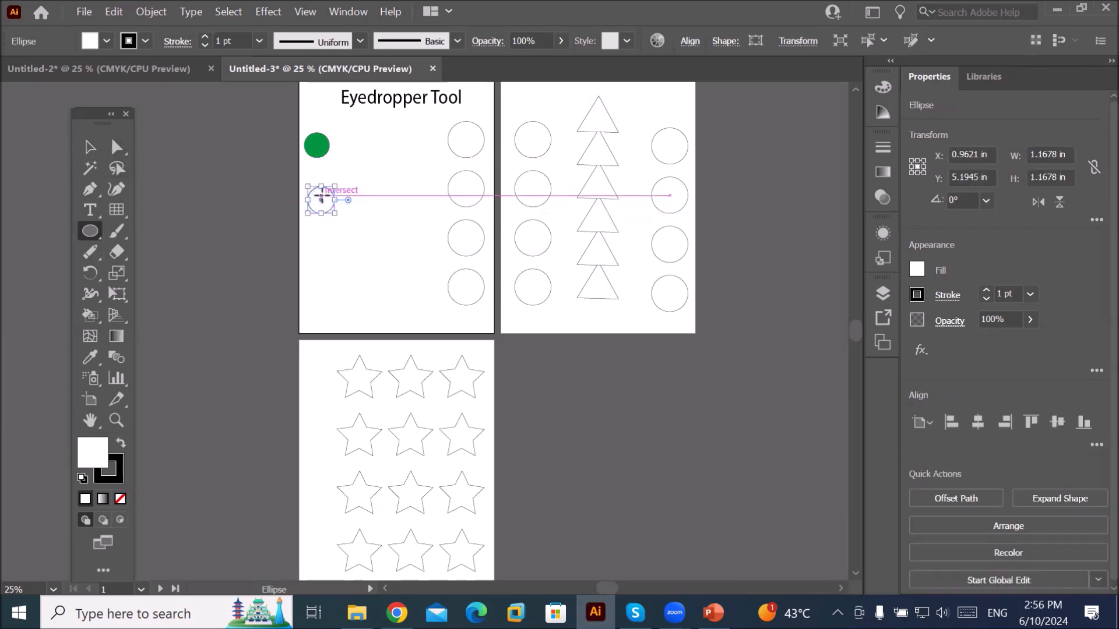
{"action": "key", "text": "ctrl+z"}
- Duplicate the green circle downward along the first artboard's left edge to make a column of four, and deselect everything
{"action": "left_click", "coordinate": [90, 147]}
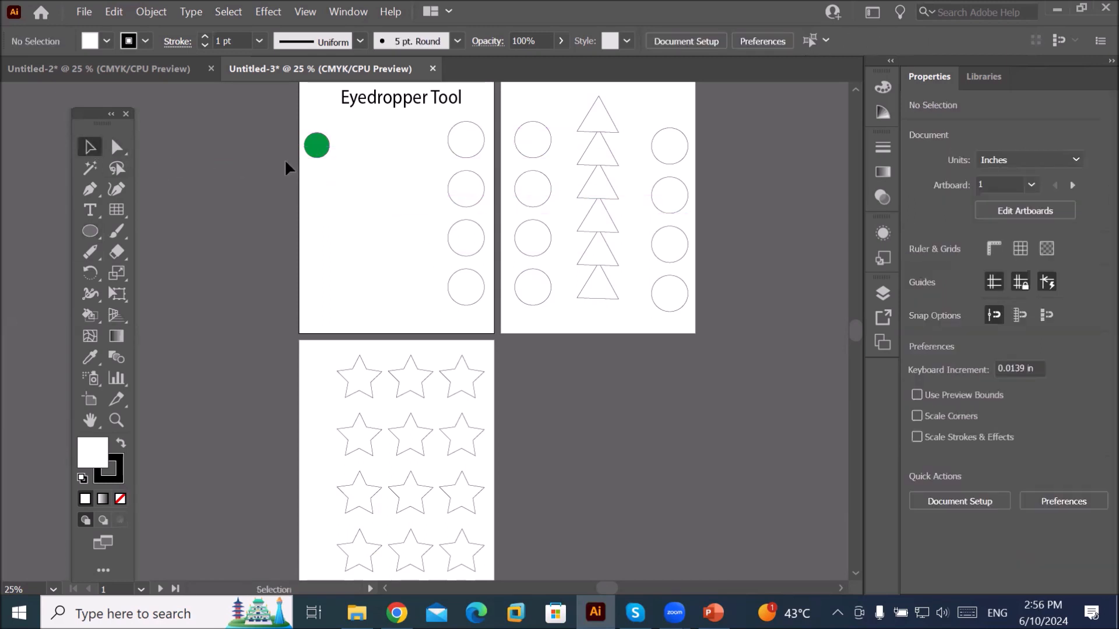
{"action": "left_click_drag", "start_coordinate": [315, 152], "coordinate": [313, 239]}
{"action": "key", "text": "ctrl+d"}
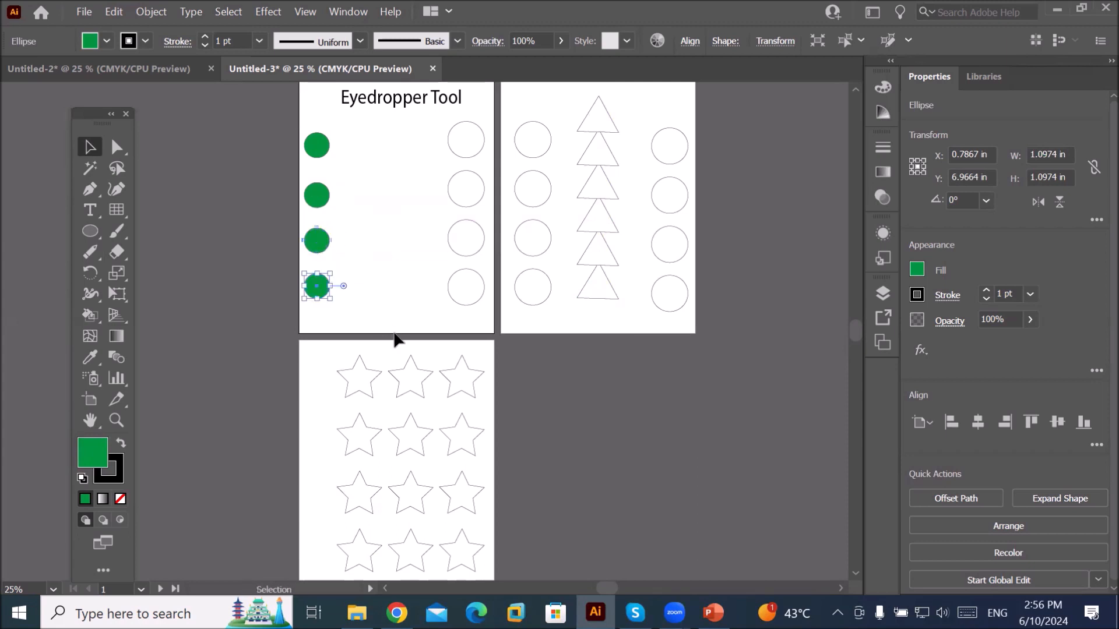
{"action": "left_click", "coordinate": [350, 262]}
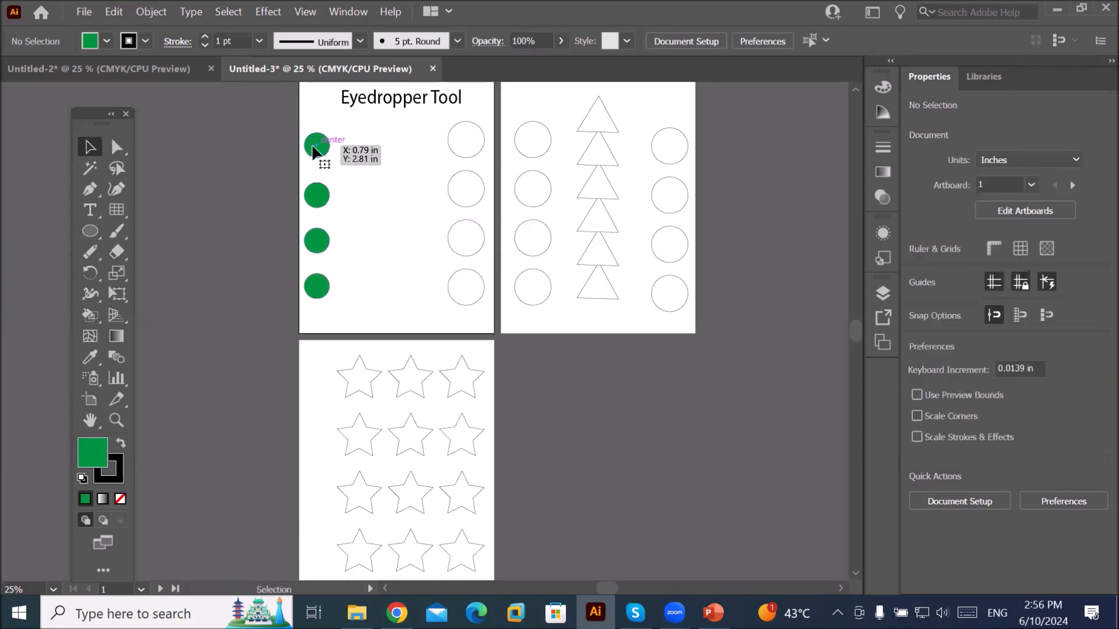
- Select all four green circles on the first artboard and open the alignment and distribution options
{"action": "left_click", "coordinate": [315, 147]}
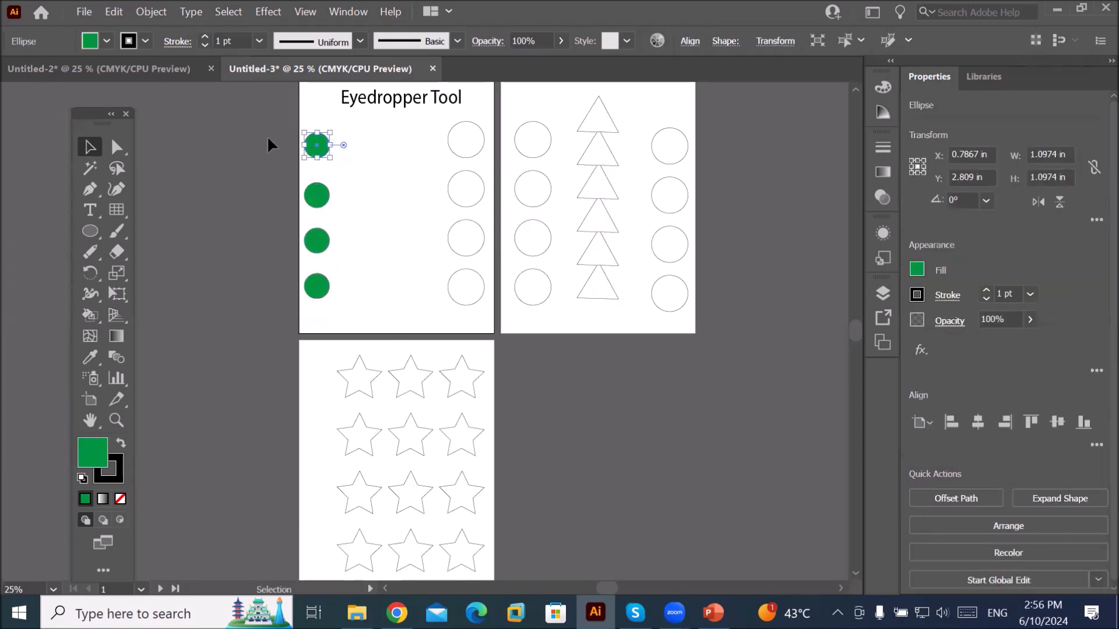
{"action": "left_click_drag", "start_coordinate": [270, 128], "coordinate": [364, 321]}
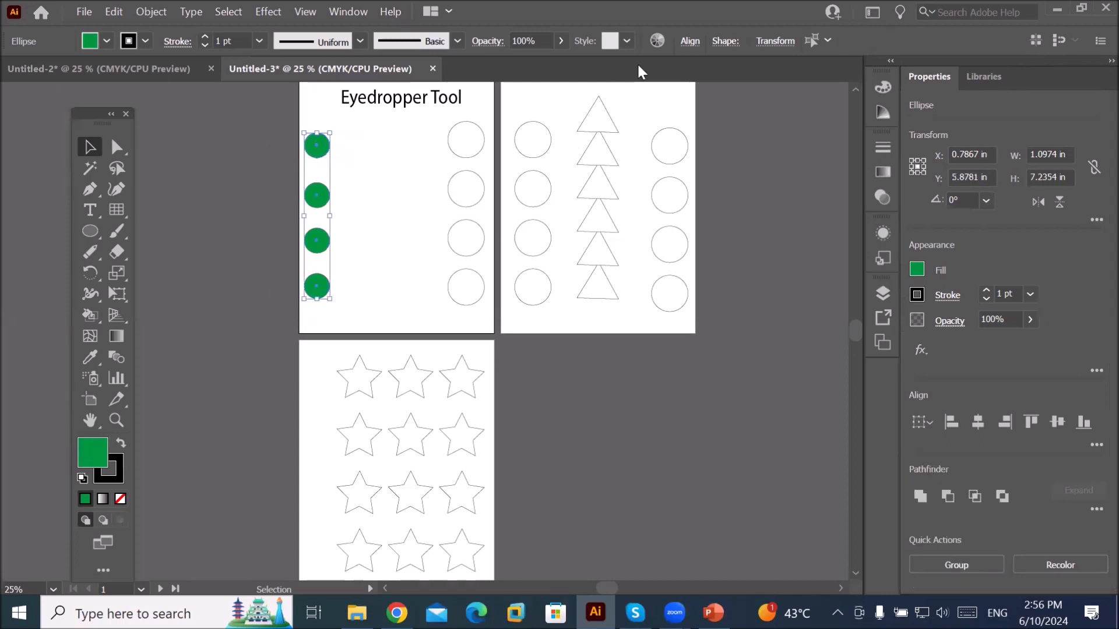
{"action": "left_click", "coordinate": [689, 41]}
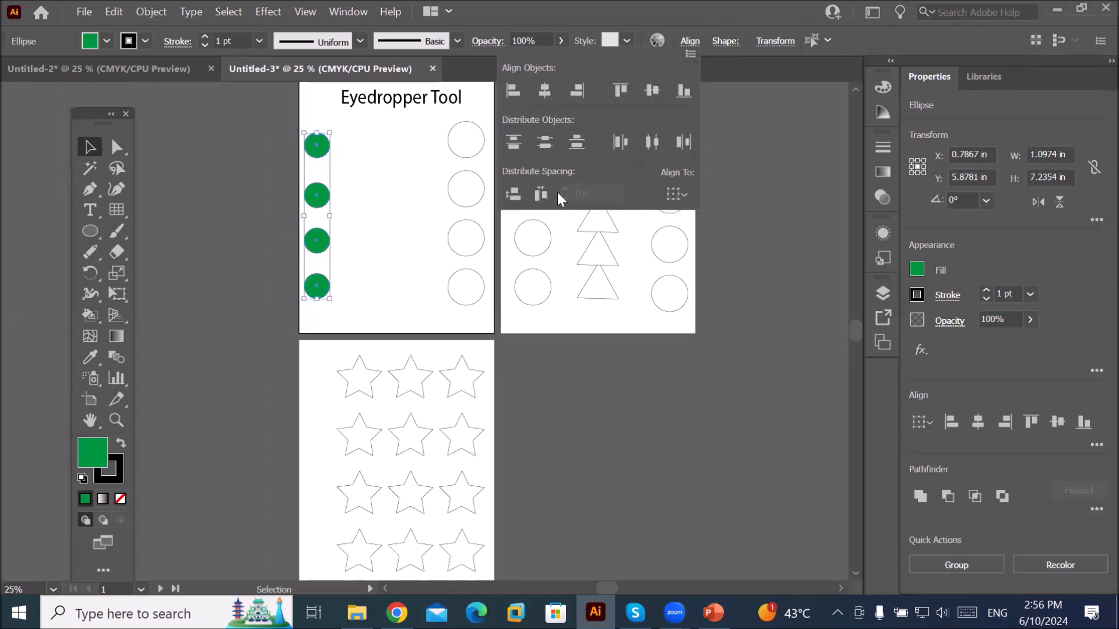
- Distribute the four green circles evenly in their column by their top edges, aligned to the selection
{"action": "left_click", "coordinate": [683, 192]}
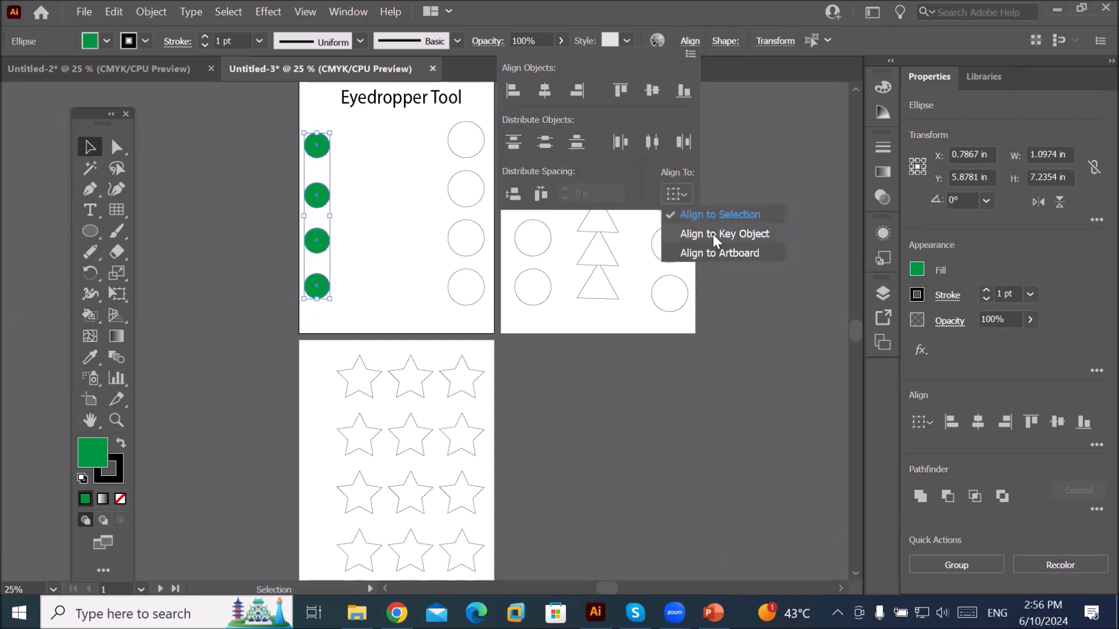
{"action": "left_click", "coordinate": [716, 216]}
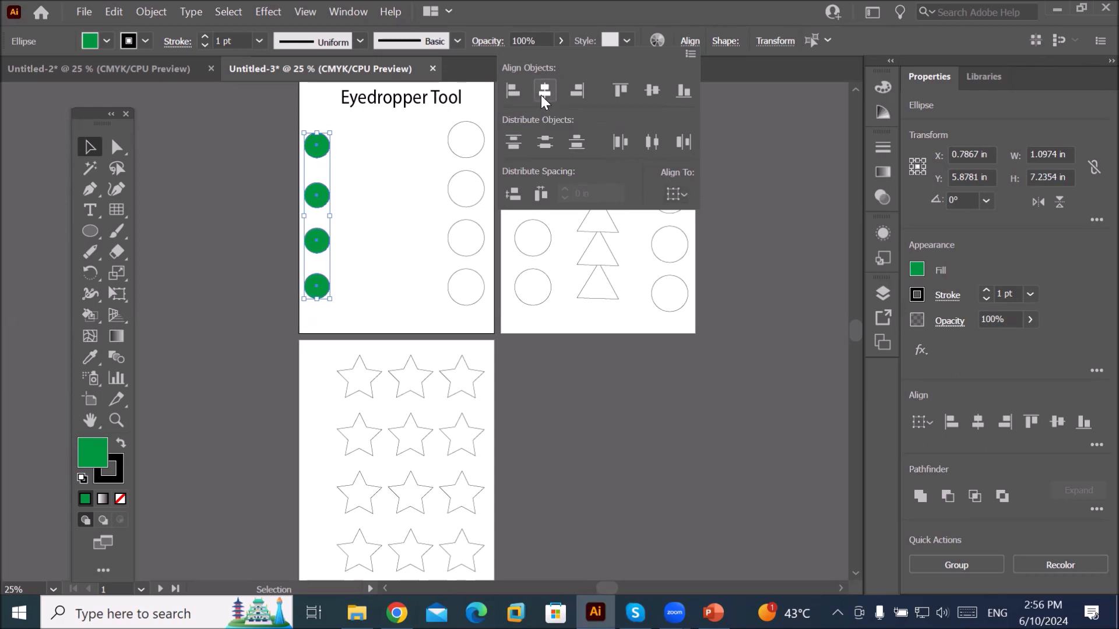
{"action": "left_click", "coordinate": [514, 145]}
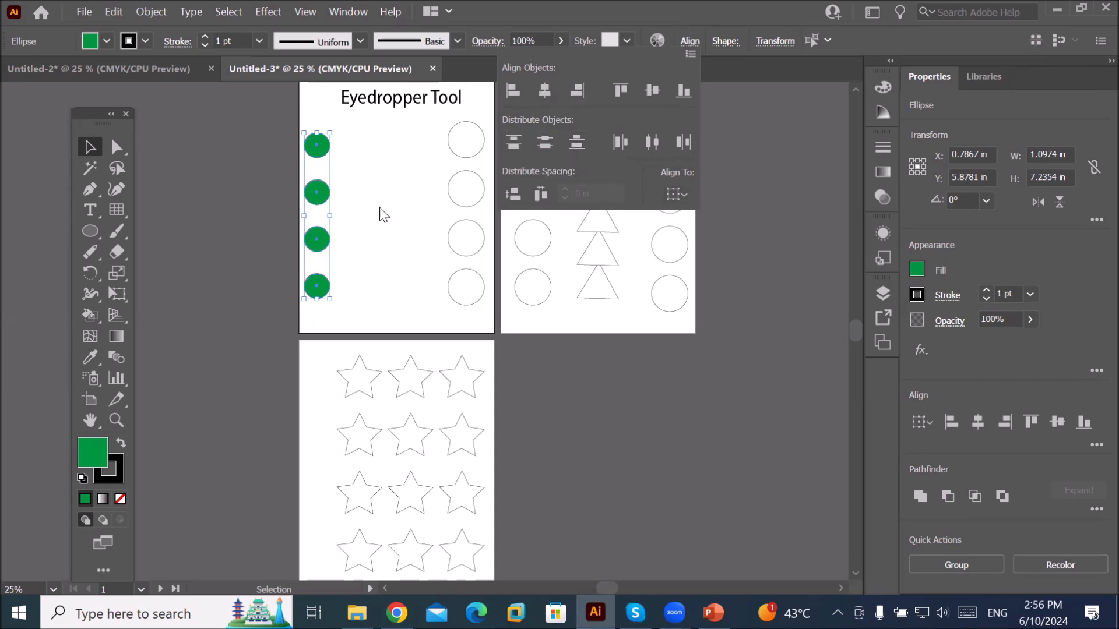
{"action": "left_click", "coordinate": [347, 154]}
- Fill the second circle in the green column with dark blue
{"action": "left_click", "coordinate": [322, 150]}
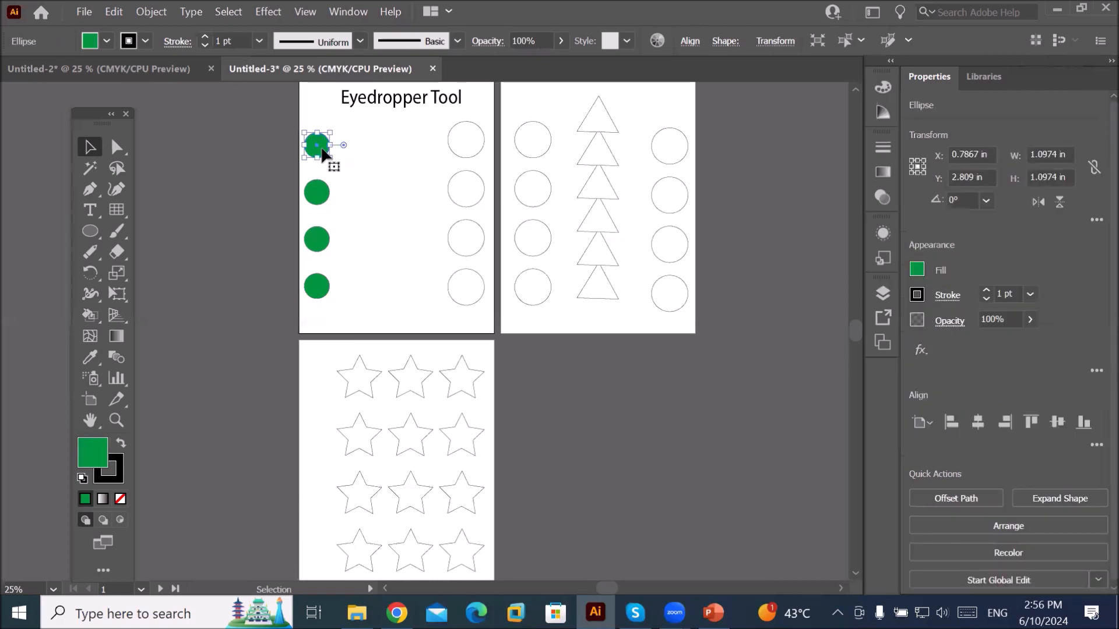
{"action": "left_click", "coordinate": [319, 197]}
{"action": "left_click", "coordinate": [107, 40]}
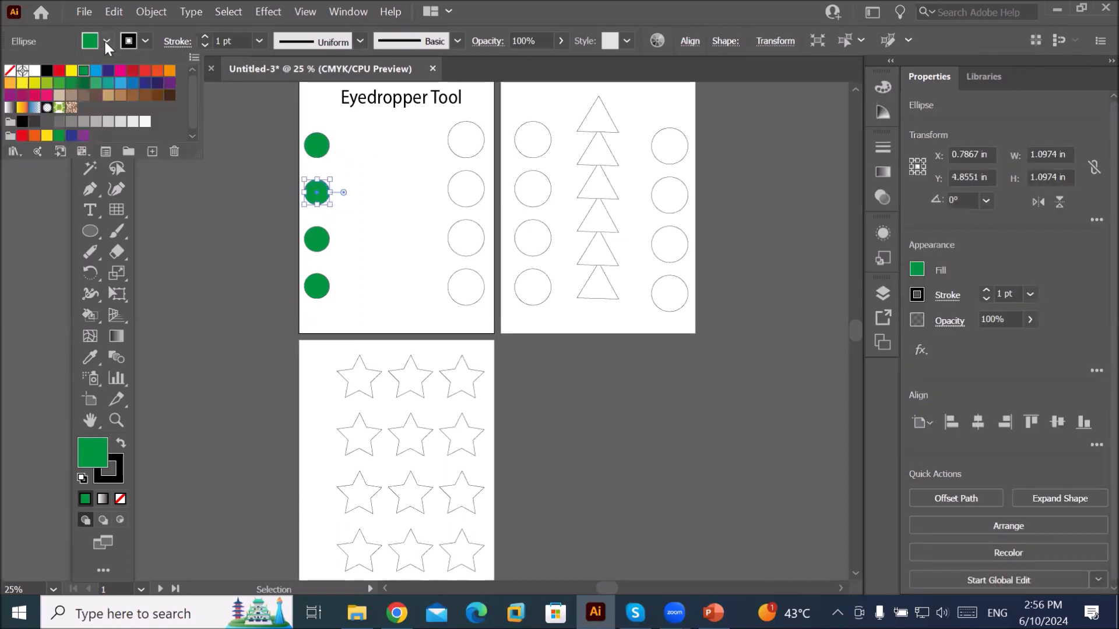
{"action": "left_click", "coordinate": [108, 70]}
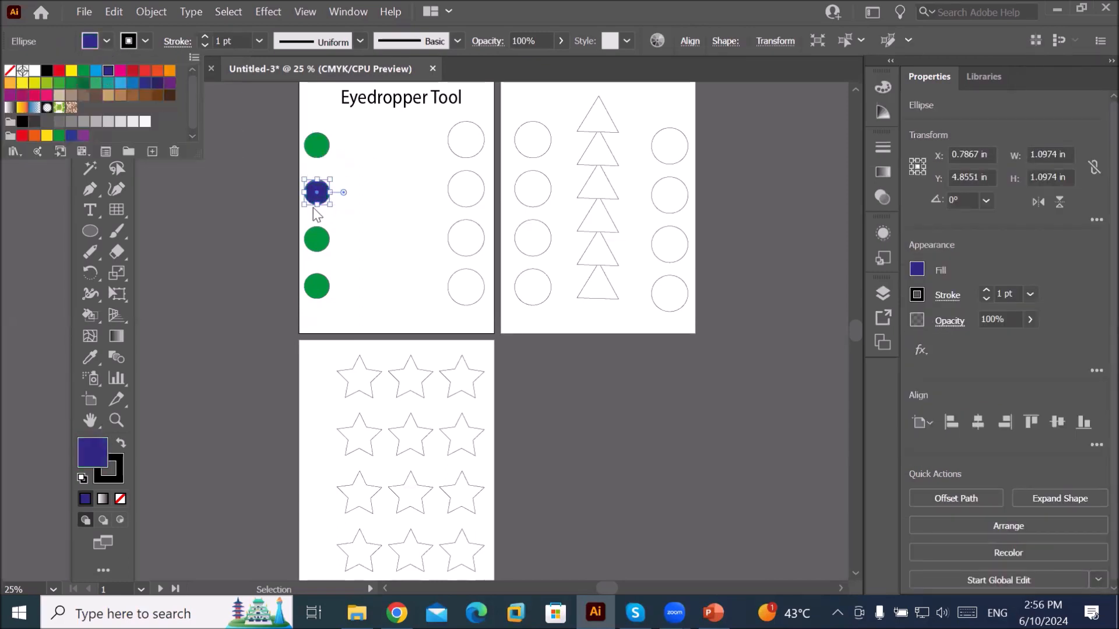
- Fill the third circle in the column of small circles with dark red
{"action": "left_click", "coordinate": [320, 241]}
{"action": "left_click", "coordinate": [321, 240]}
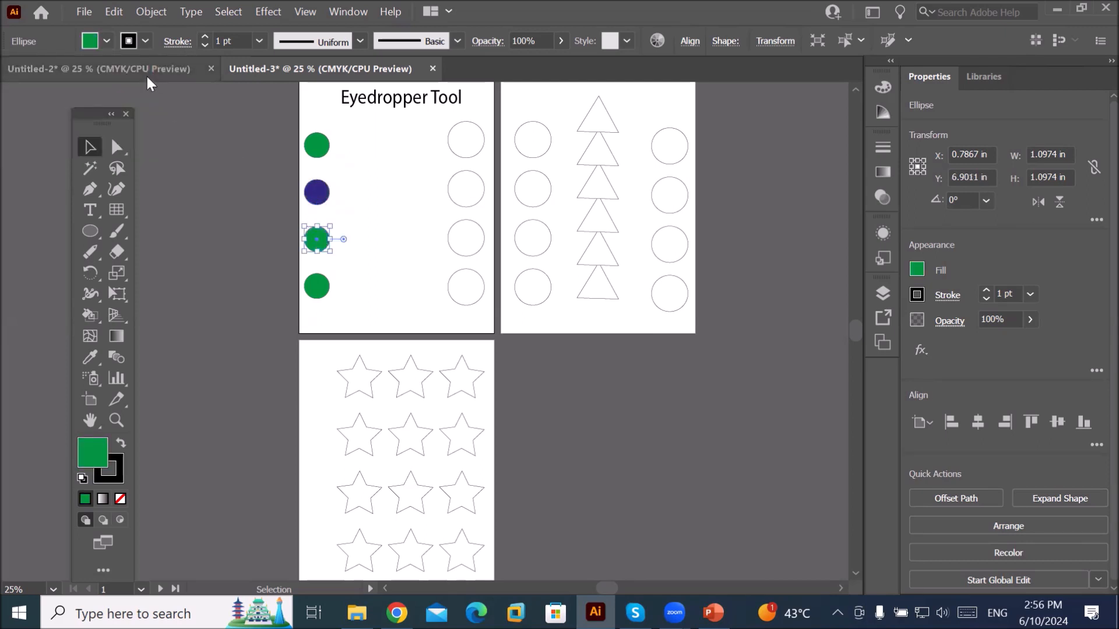
{"action": "left_click", "coordinate": [107, 40]}
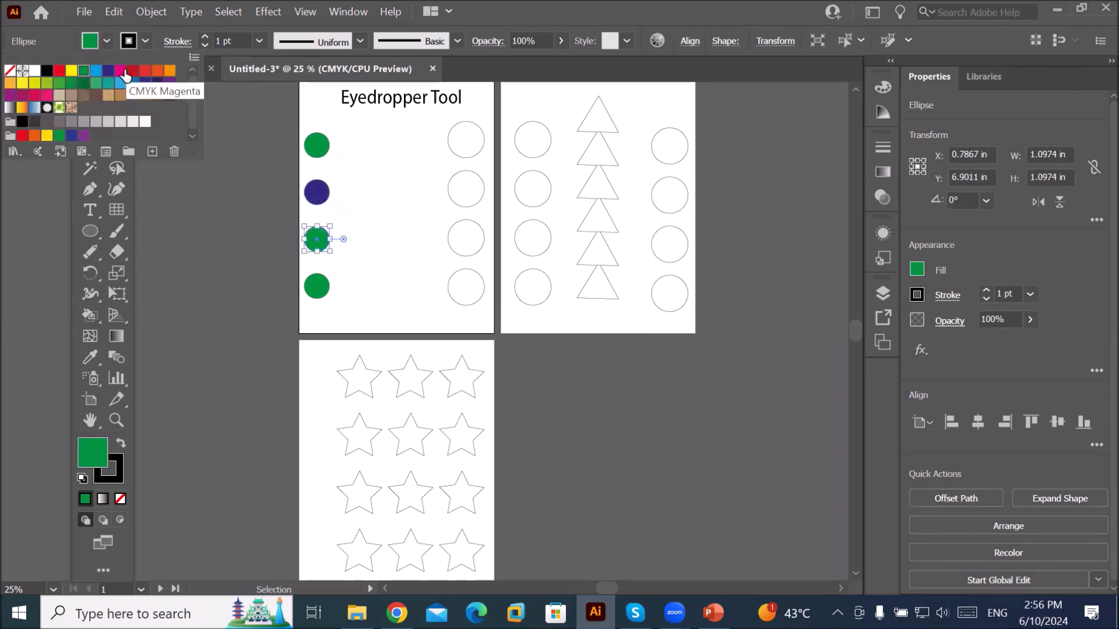
{"action": "left_click", "coordinate": [133, 71]}
- Fill the lowest circle in the column of small circles with brown and clear the selection
{"action": "left_click", "coordinate": [317, 288]}
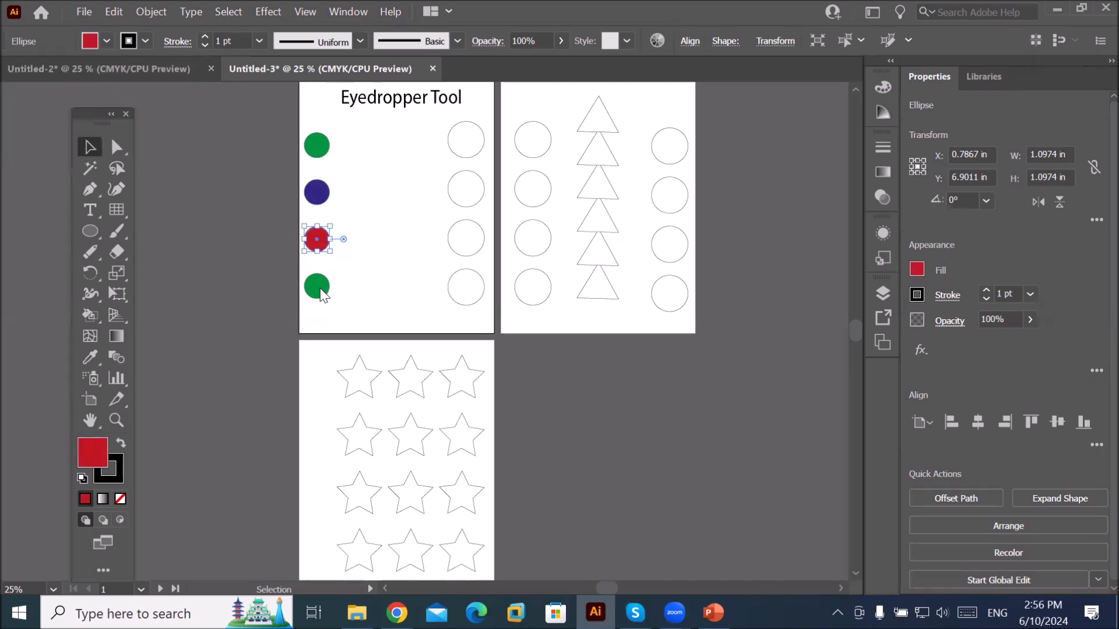
{"action": "double_click", "coordinate": [318, 291]}
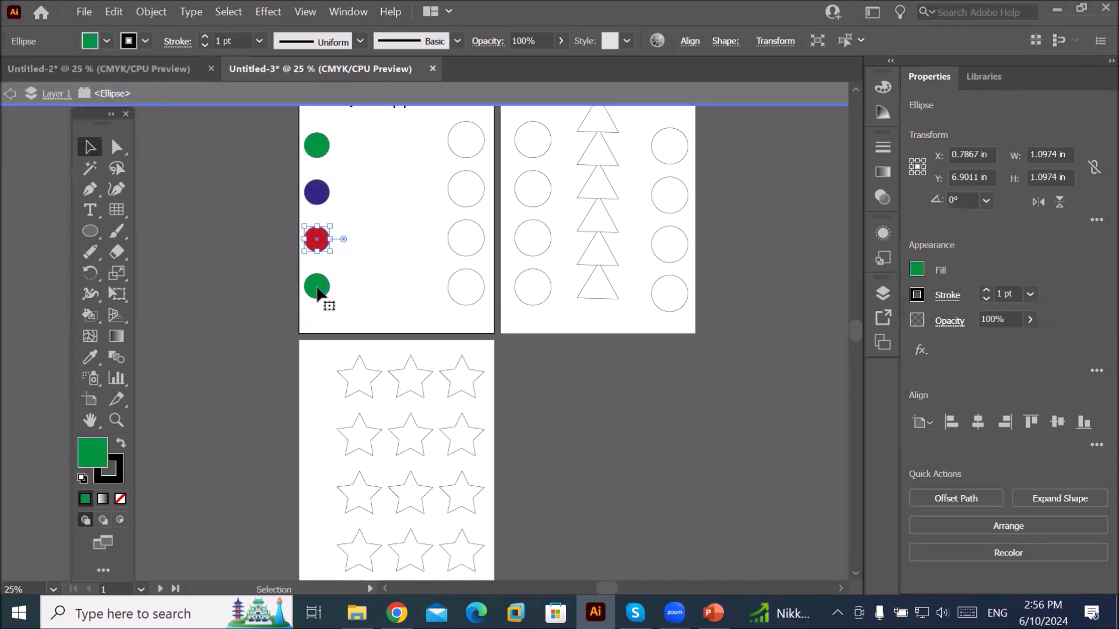
{"action": "key", "text": "Escape"}
{"action": "left_click", "coordinate": [106, 41]}
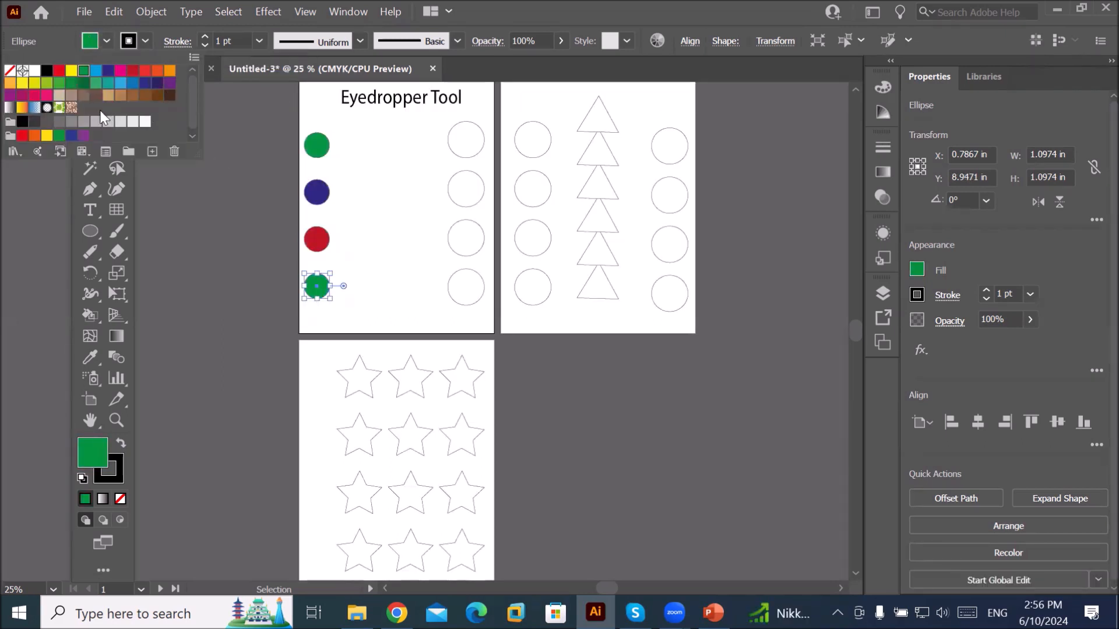
{"action": "left_click", "coordinate": [133, 95]}
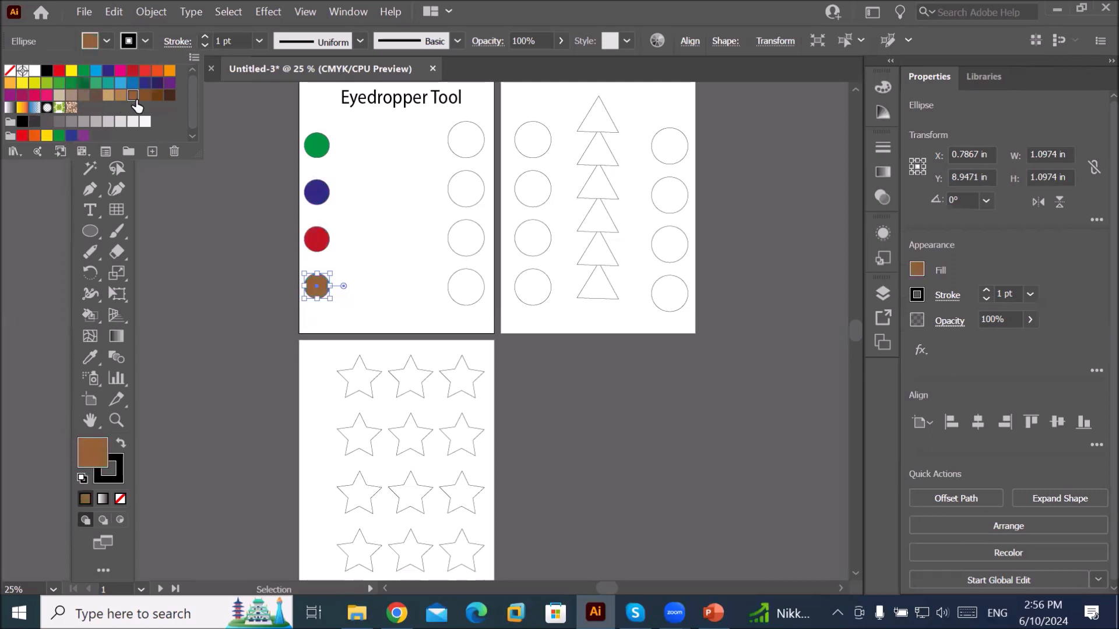
{"action": "key", "text": "Escape"}
{"action": "left_click", "coordinate": [359, 235]}
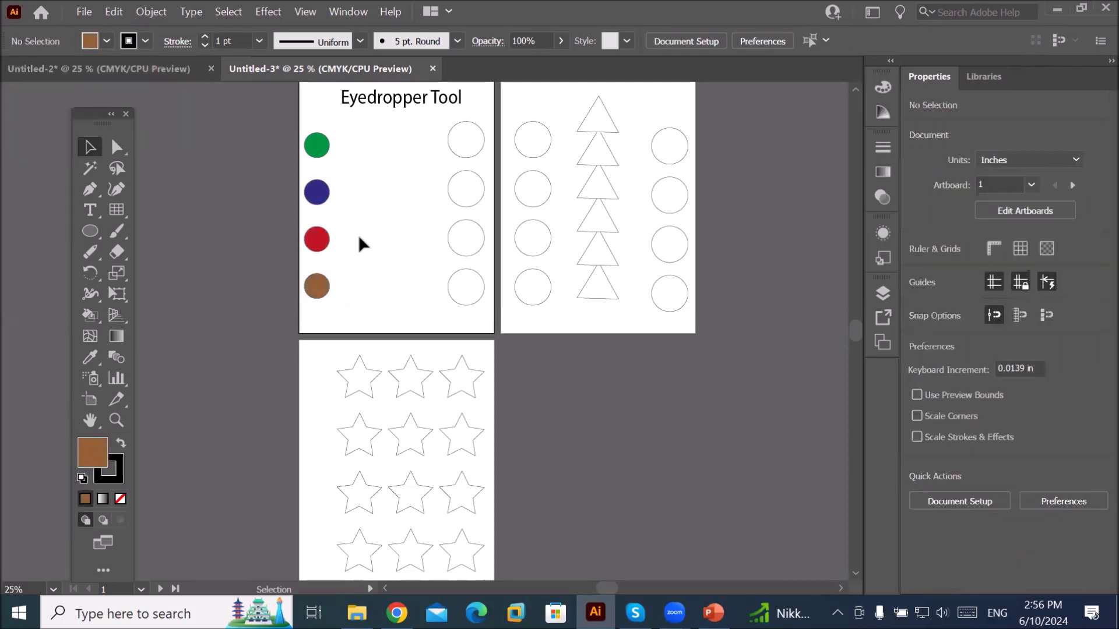
{"action": "left_click", "coordinate": [320, 146]}
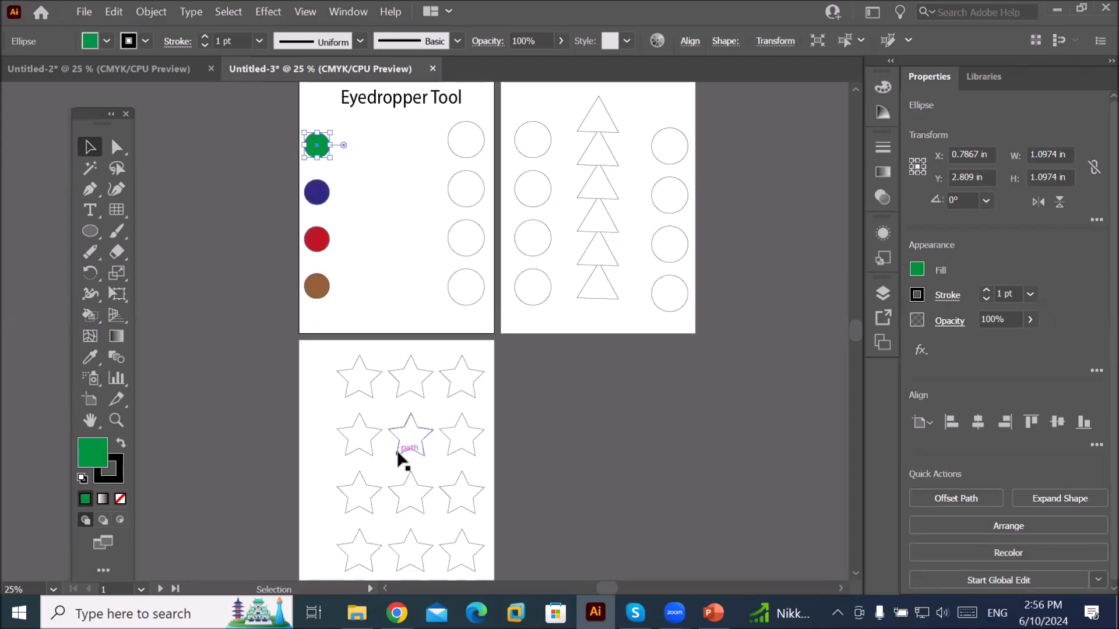
{"action": "left_click", "coordinate": [316, 193]}
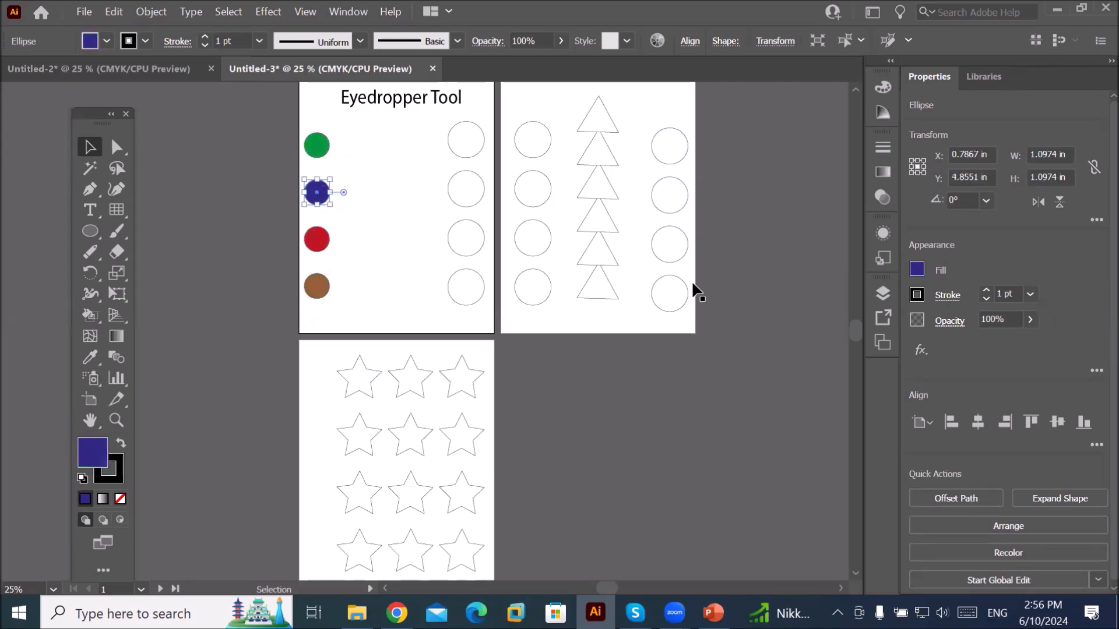
{"action": "left_click", "coordinate": [319, 243]}
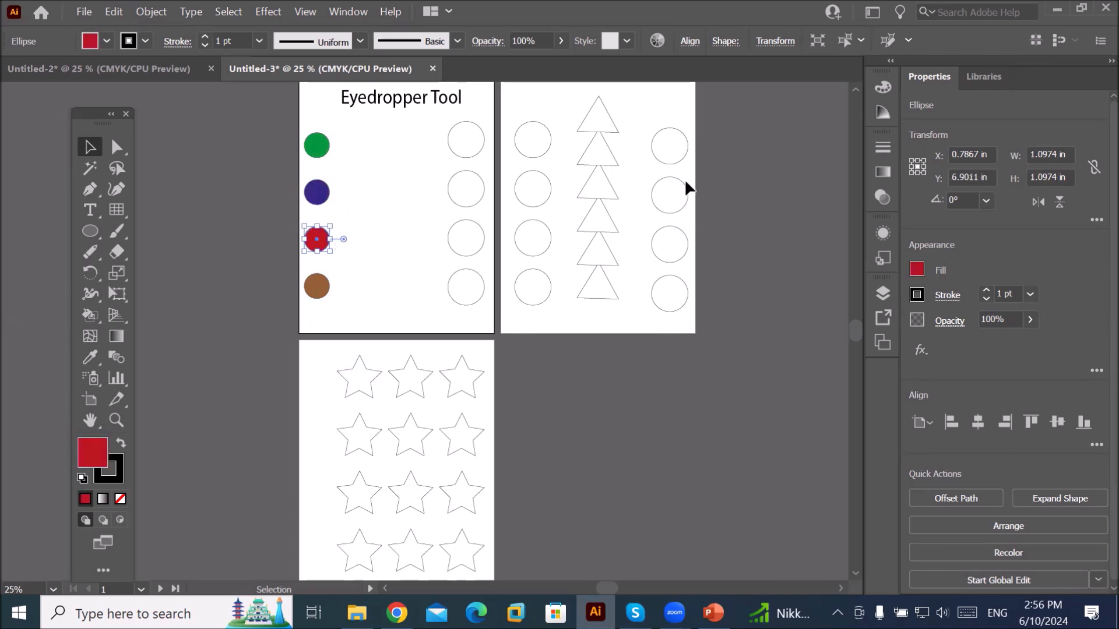
- Select all the unfilled circles, triangles and stars across the three artboards
{"action": "left_click", "coordinate": [856, 574]}
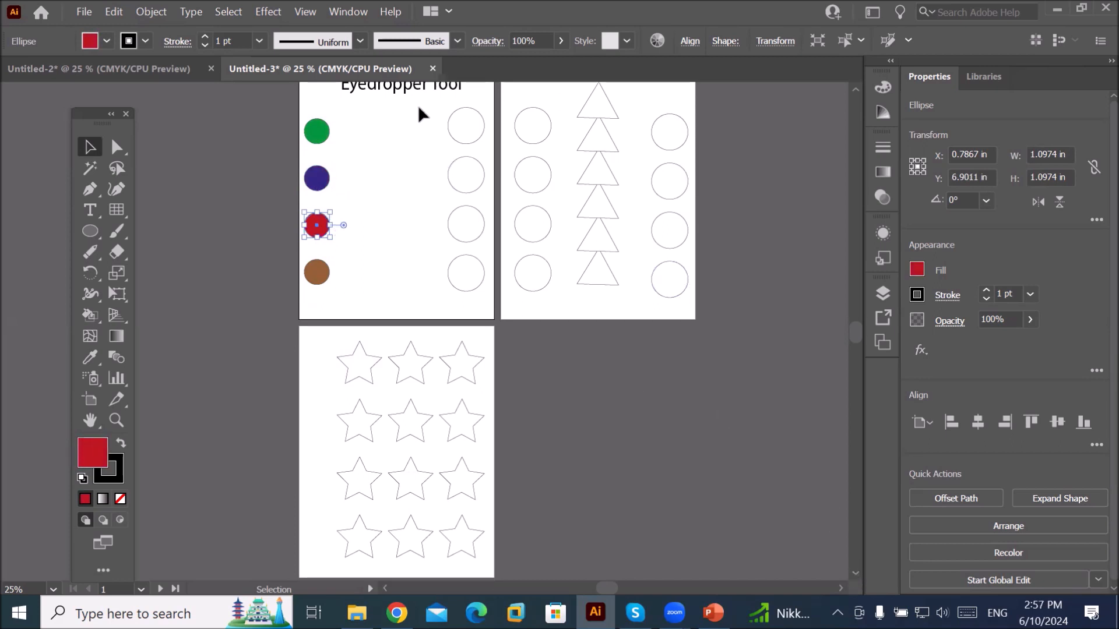
{"action": "left_click_drag", "start_coordinate": [420, 109], "coordinate": [501, 311]}
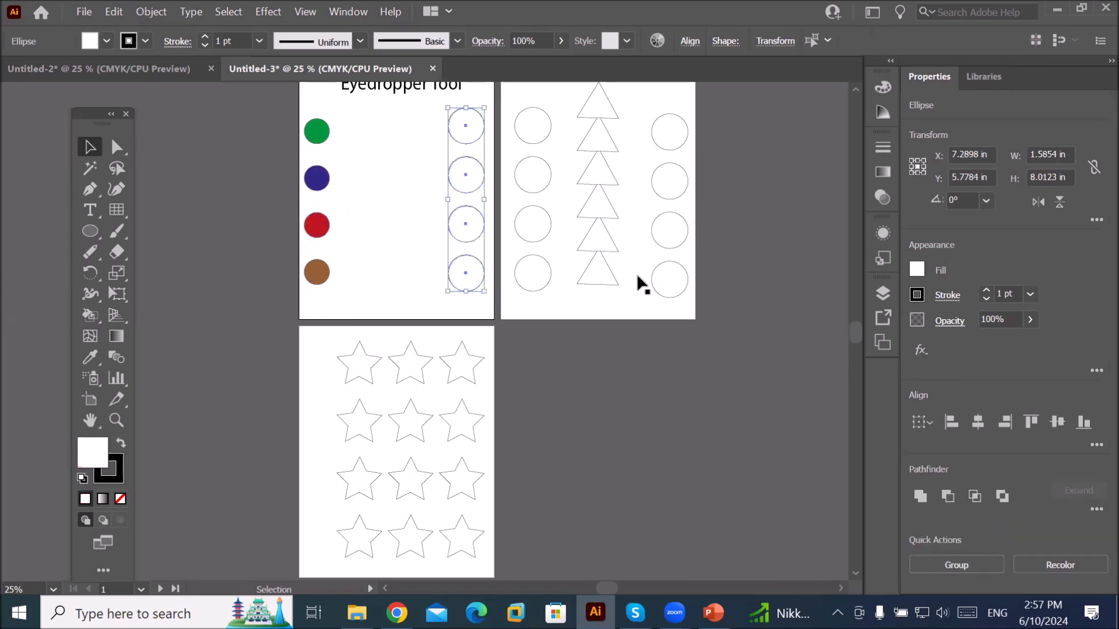
{"action": "left_click_drag", "start_coordinate": [714, 90], "coordinate": [534, 326]}
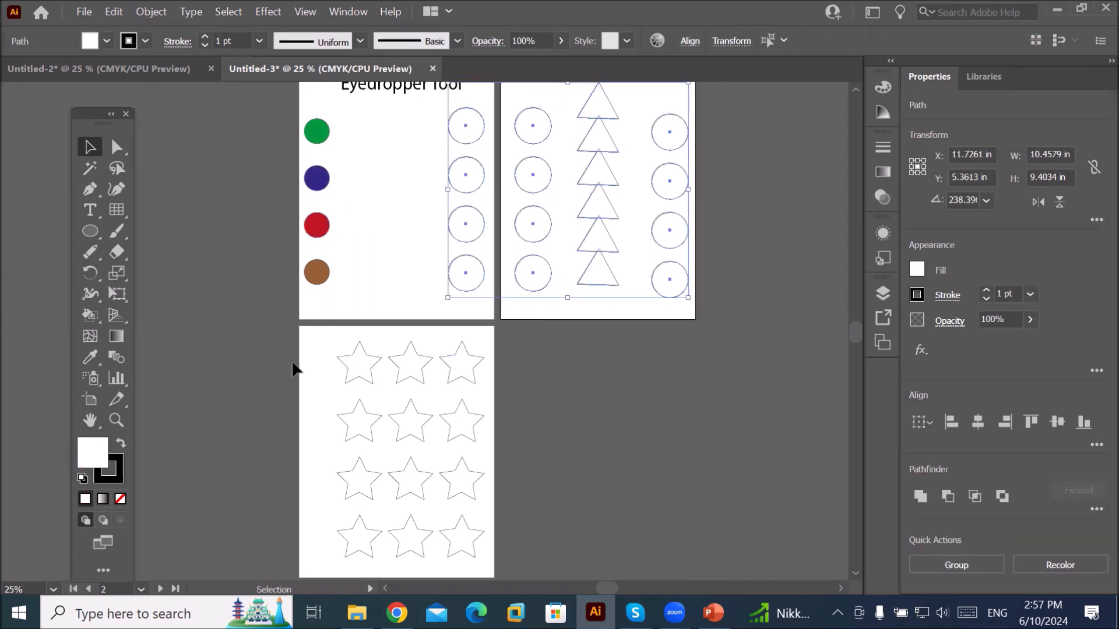
{"action": "left_click_drag", "start_coordinate": [295, 355], "coordinate": [498, 560]}
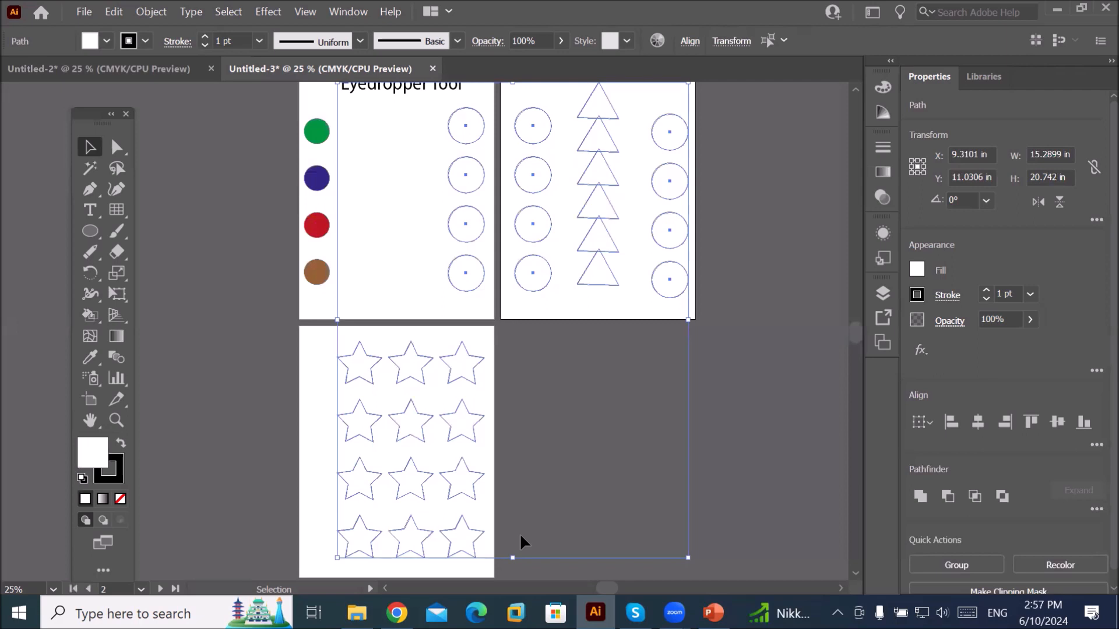
- Examine which attributes the Eyedropper tool picks up and applies, leaving Appearance unchecked in both lists
{"action": "double_click", "coordinate": [90, 357]}
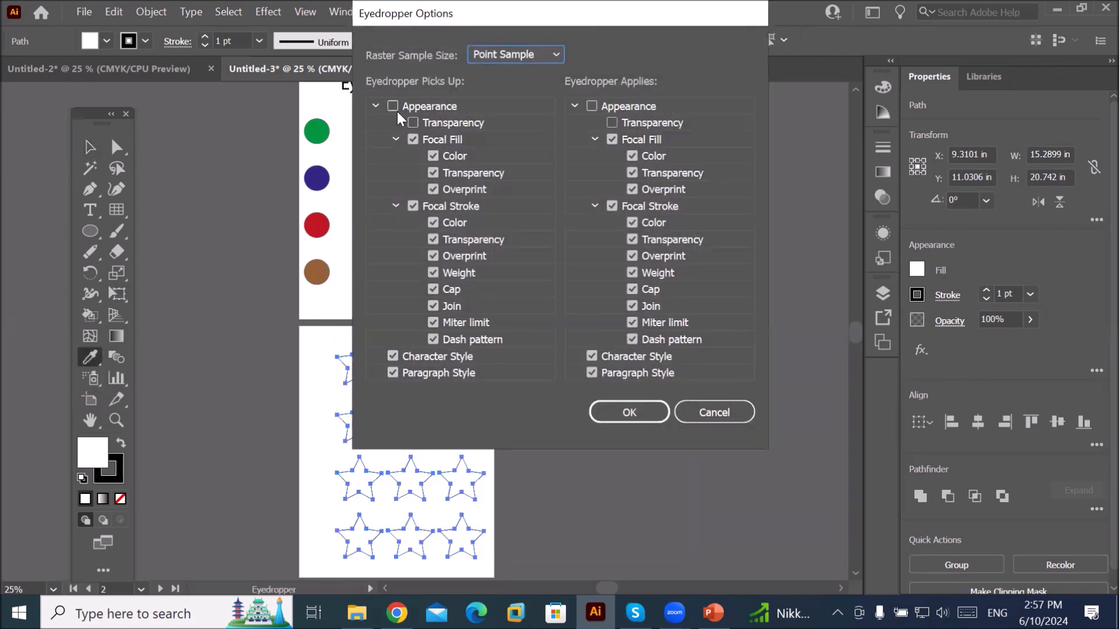
{"action": "left_click", "coordinate": [392, 106]}
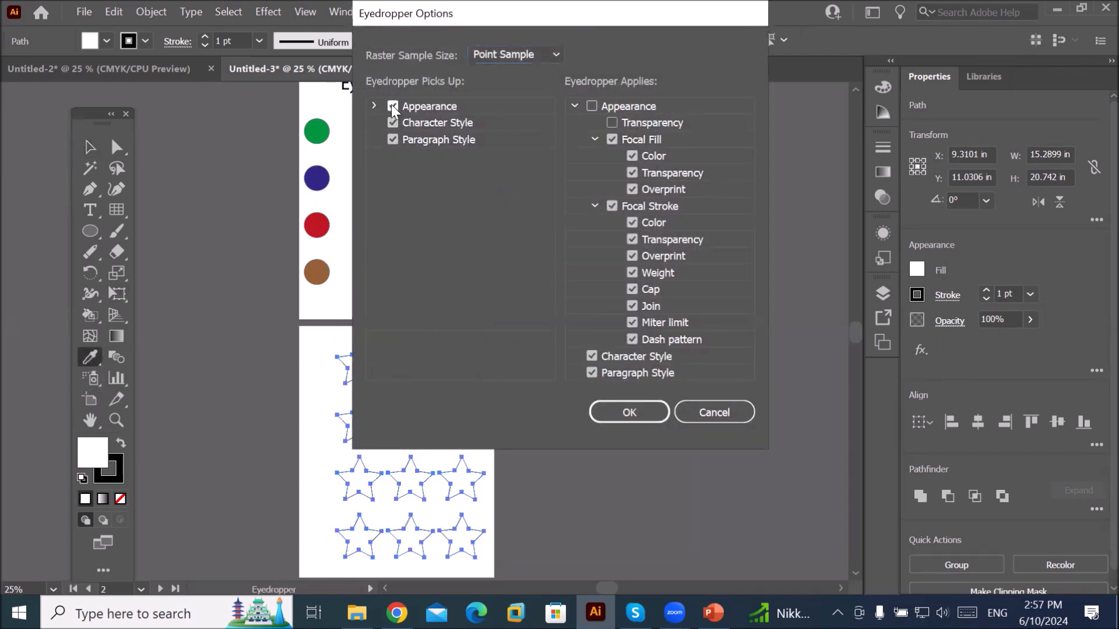
{"action": "left_click", "coordinate": [373, 106]}
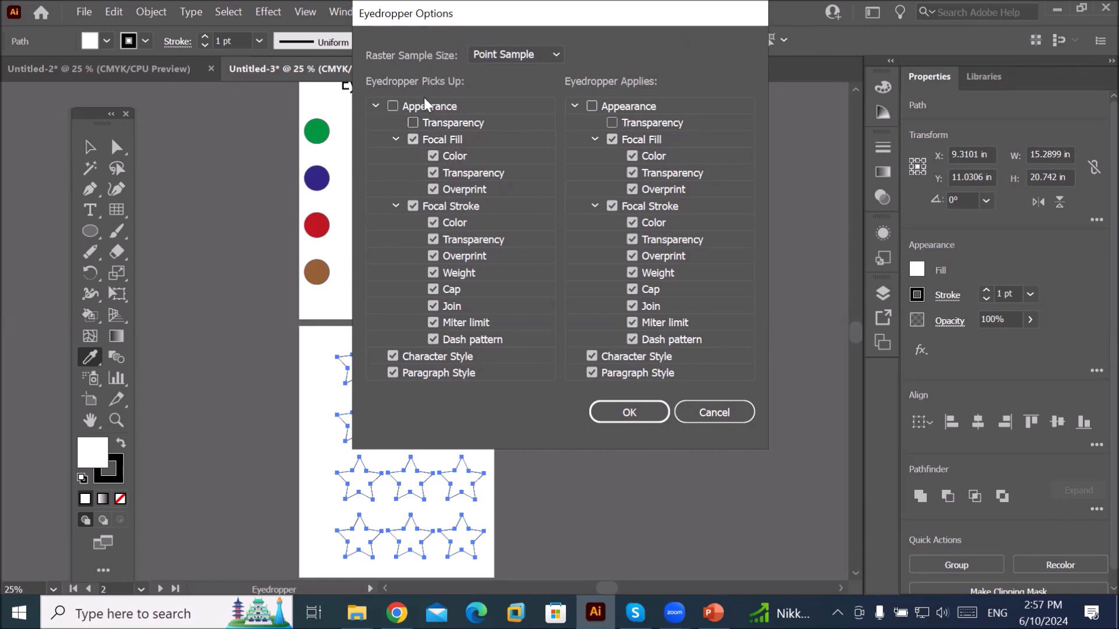
{"action": "left_click", "coordinate": [592, 107]}
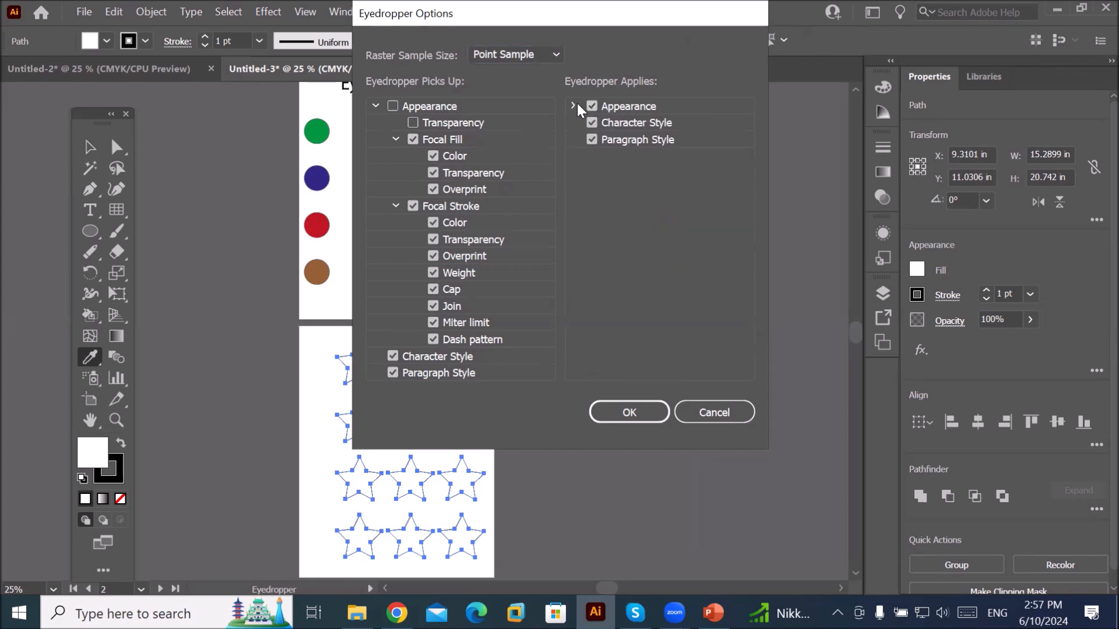
{"action": "left_click", "coordinate": [591, 107]}
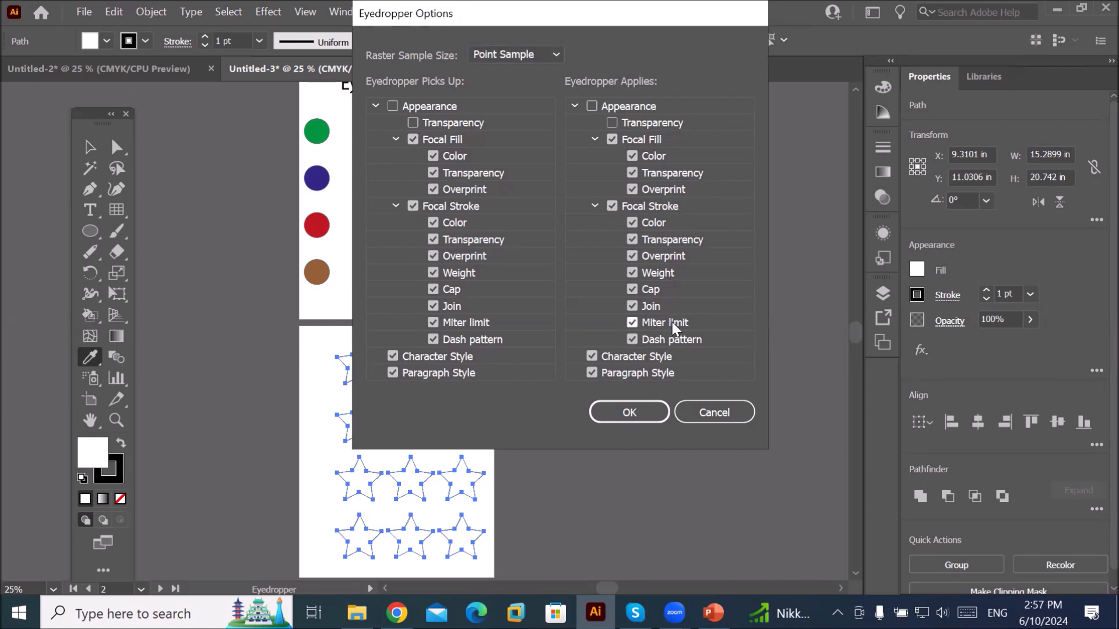
{"action": "left_click", "coordinate": [619, 415]}
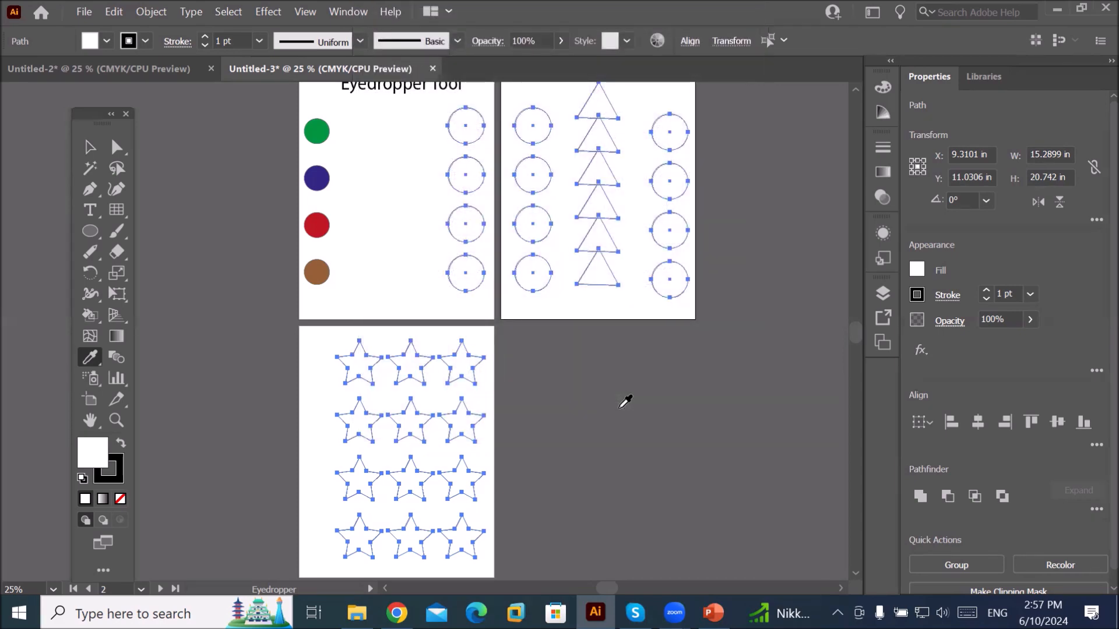
- Recolor the selected shapes with the Eyedropper by sampling the green, dark blue, red and brown circles in turn, twice, ending on brown
{"action": "left_click", "coordinate": [318, 136]}
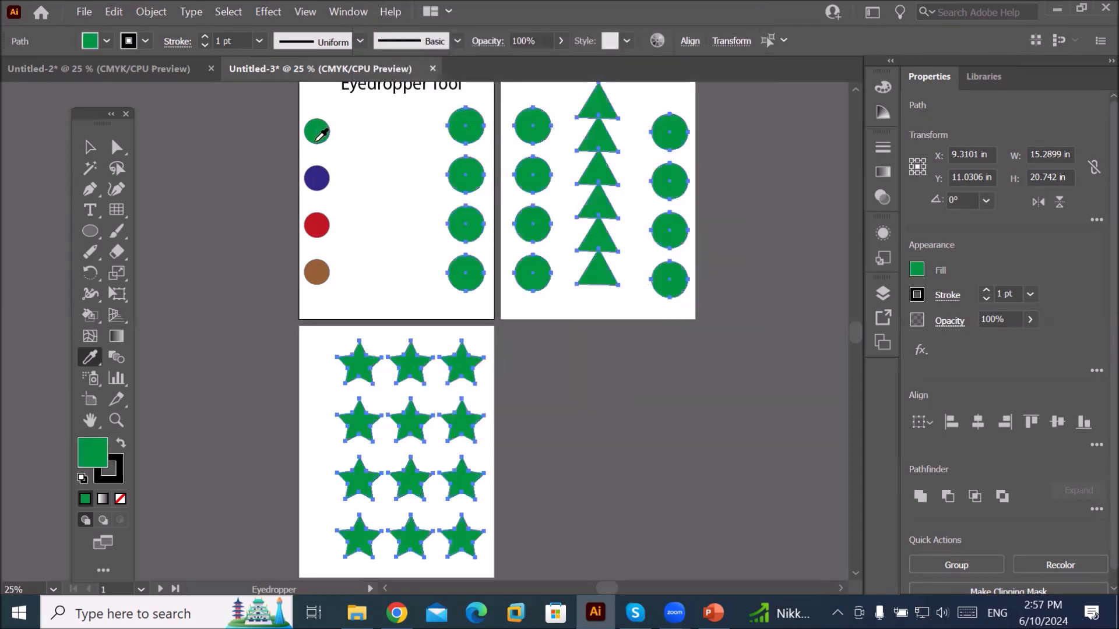
{"action": "left_click", "coordinate": [319, 173]}
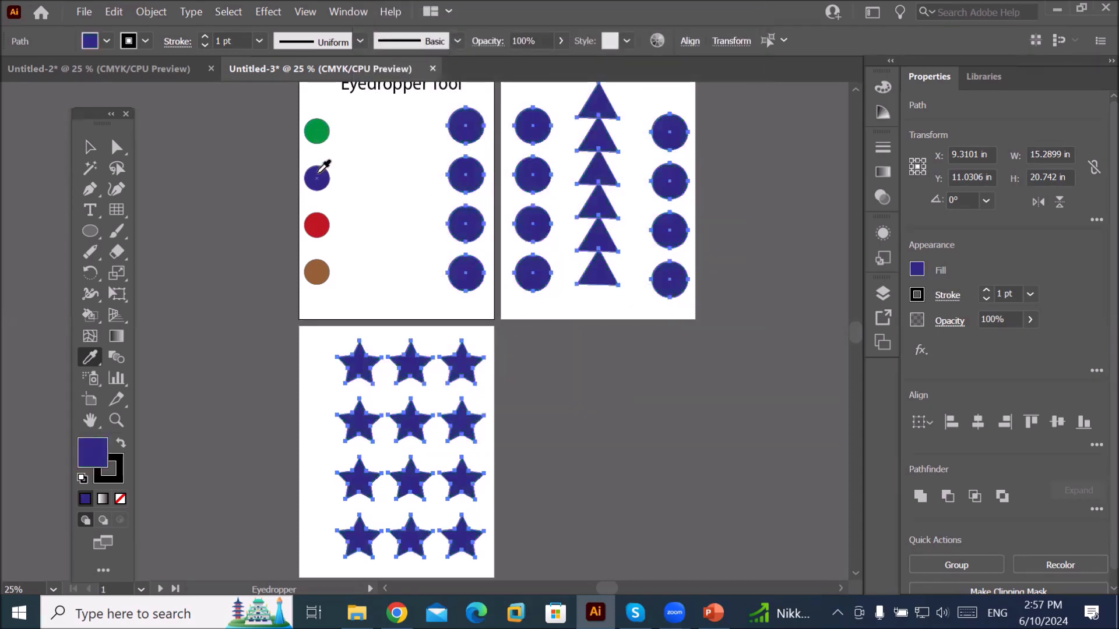
{"action": "left_click", "coordinate": [324, 226]}
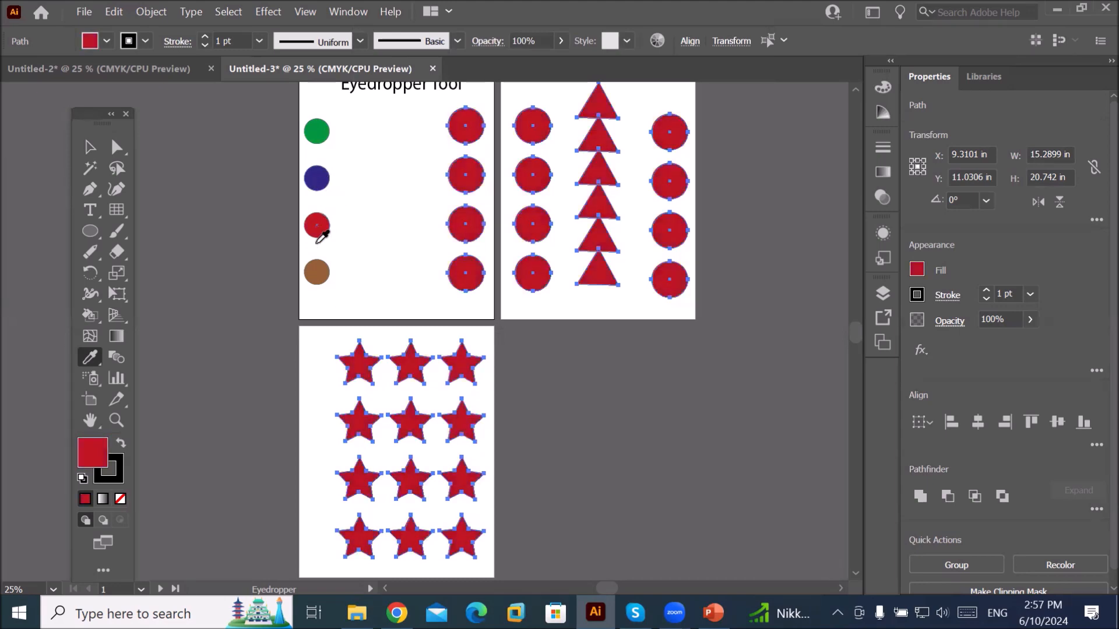
{"action": "left_click", "coordinate": [324, 271]}
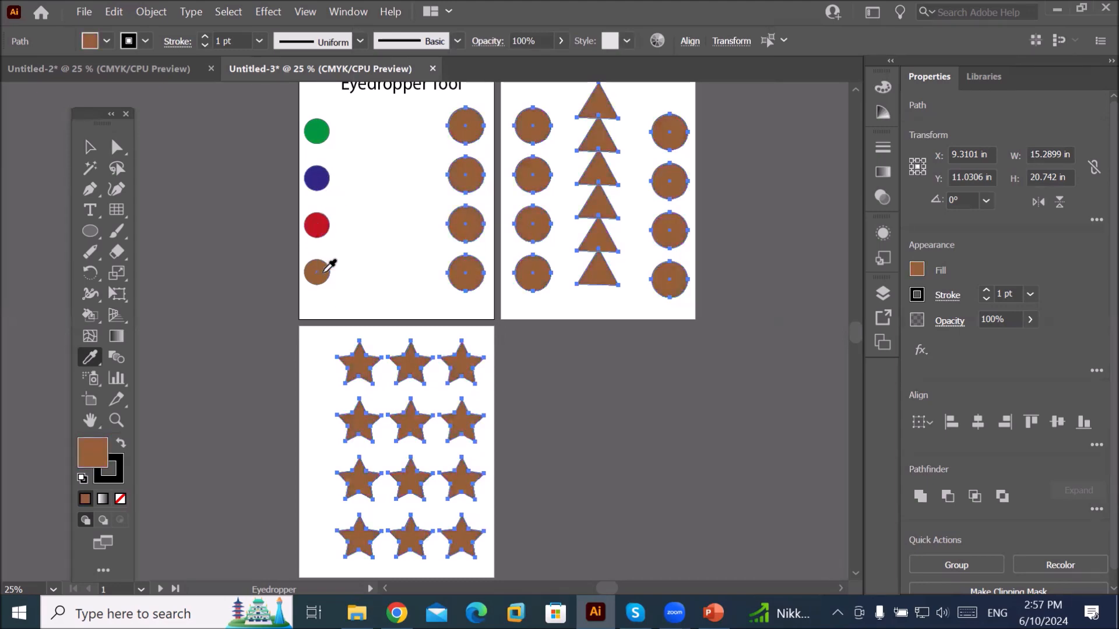
{"action": "left_click", "coordinate": [322, 130]}
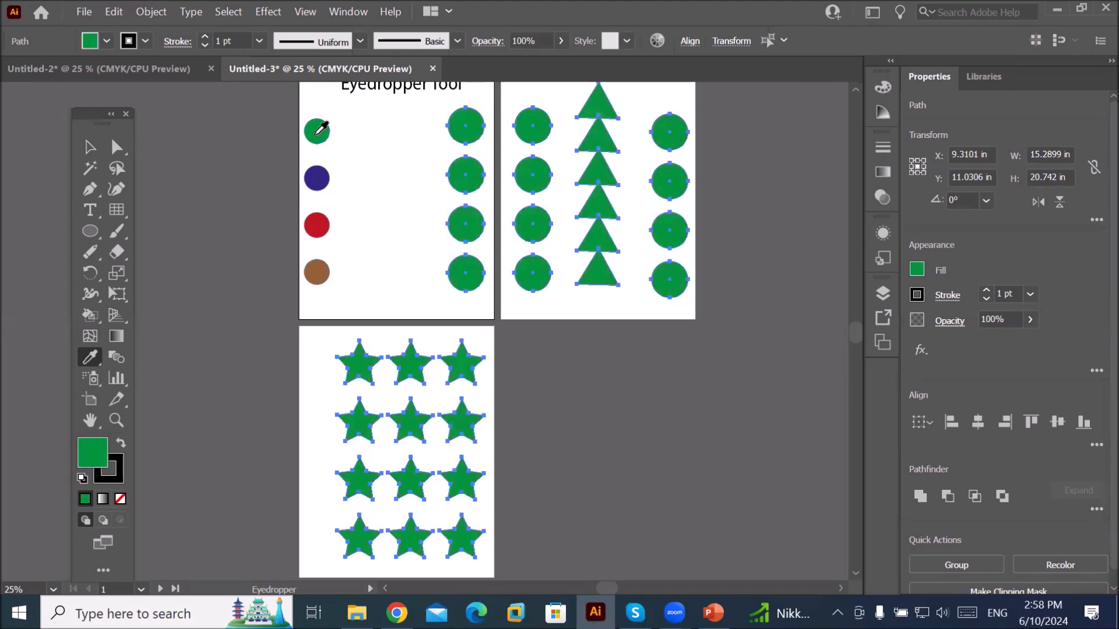
{"action": "left_click", "coordinate": [322, 175]}
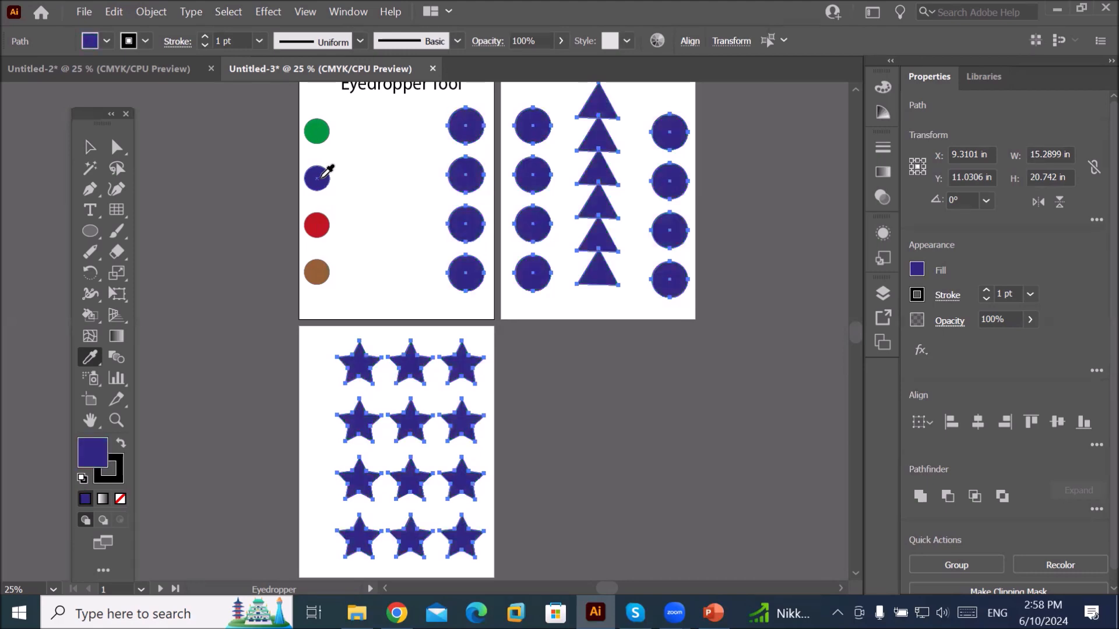
{"action": "left_click", "coordinate": [319, 223]}
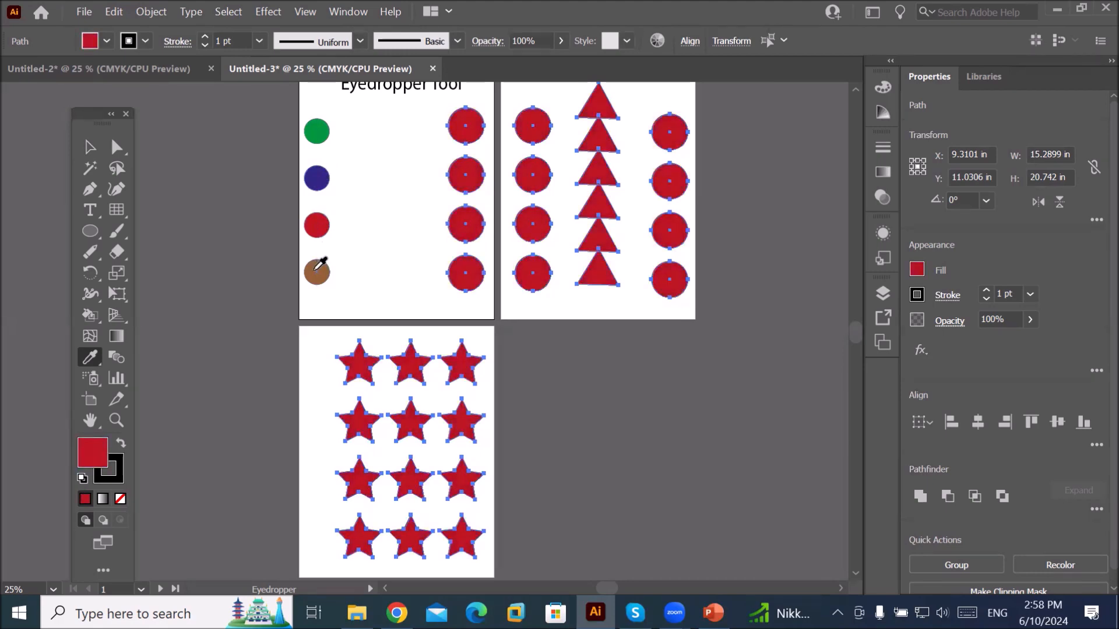
{"action": "left_click", "coordinate": [320, 265]}
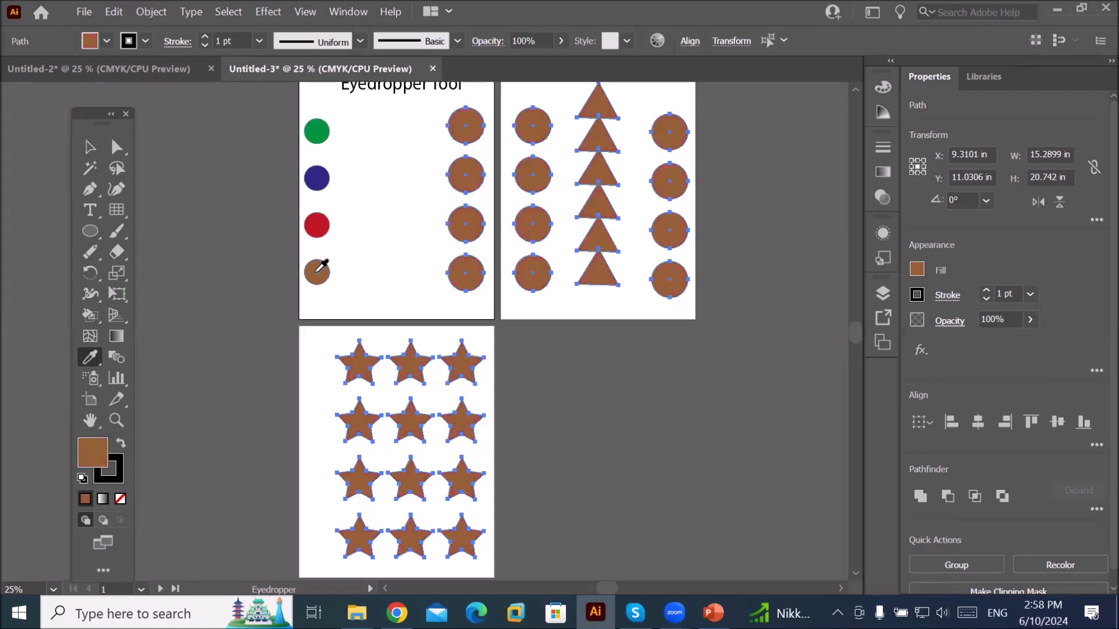
- Place the EID- (3) image on the first artboard between the two circle columns, about 4.23 in square
{"action": "left_click", "coordinate": [83, 12]}
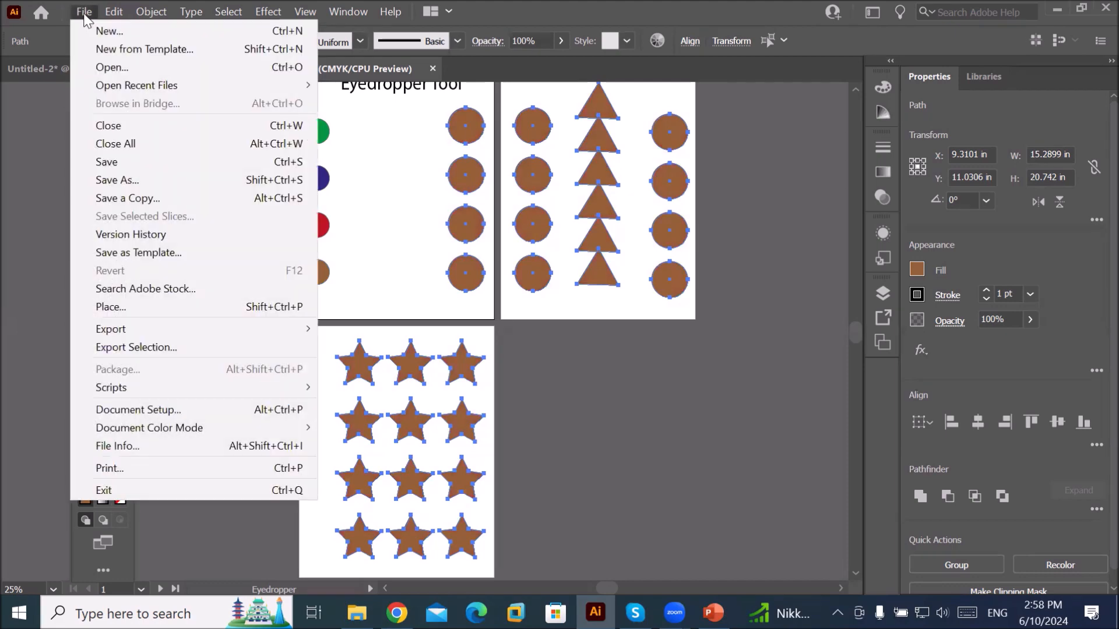
{"action": "left_click", "coordinate": [191, 305]}
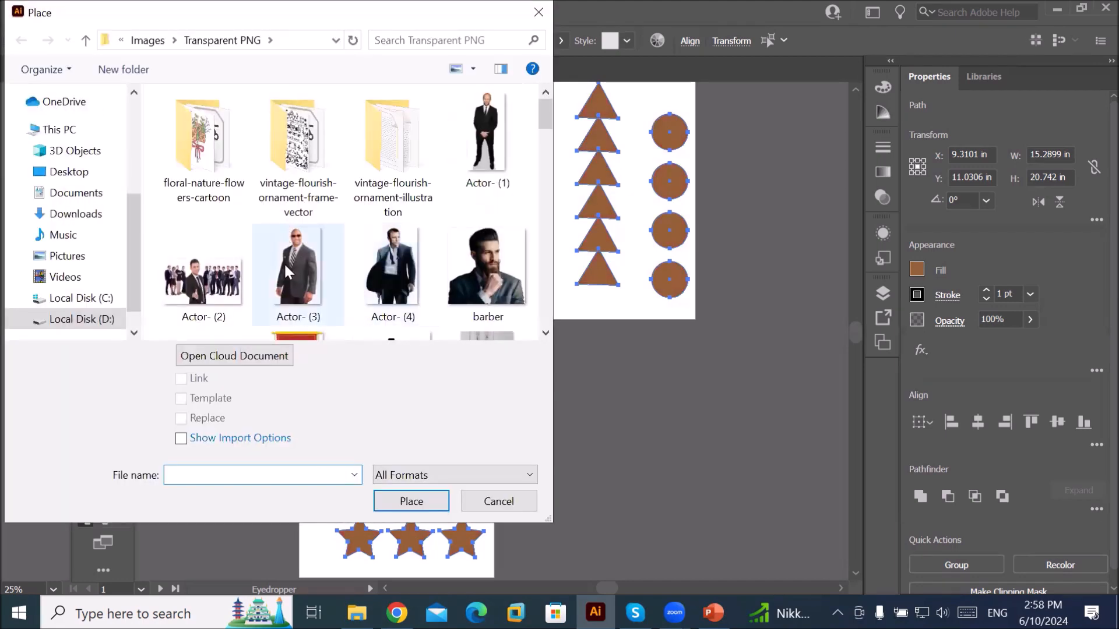
{"action": "scroll", "coordinate": [284, 262], "scroll_direction": "down", "scroll_amount": 5}
{"action": "scroll", "coordinate": [285, 271], "scroll_direction": "down", "scroll_amount": 2}
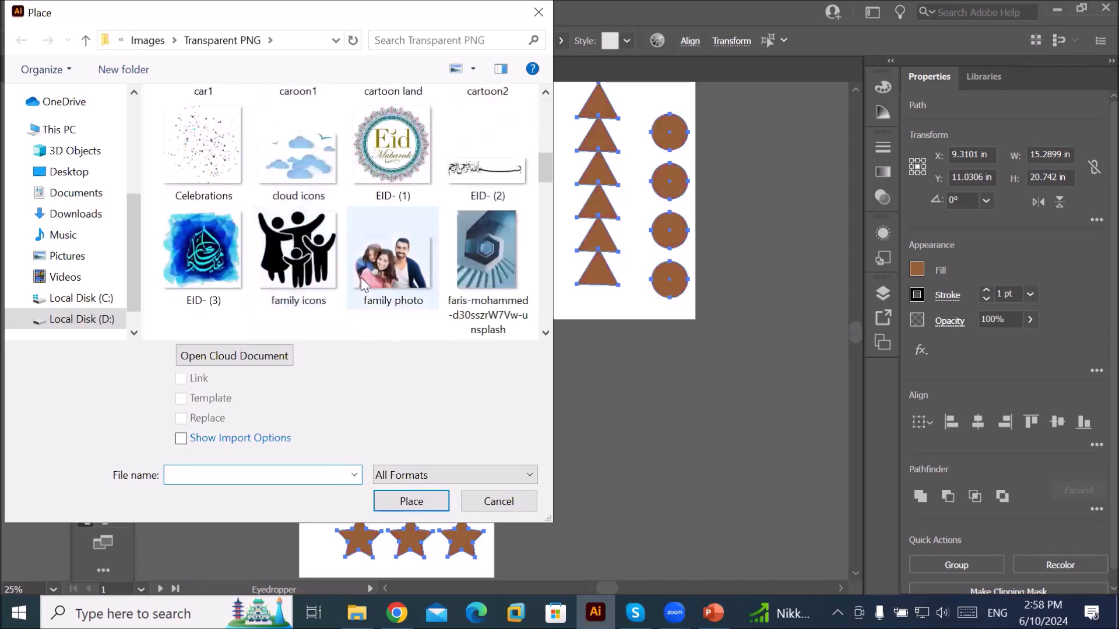
{"action": "left_click", "coordinate": [205, 252]}
{"action": "left_click", "coordinate": [411, 501]}
{"action": "left_click_drag", "start_coordinate": [342, 115], "coordinate": [440, 297]}
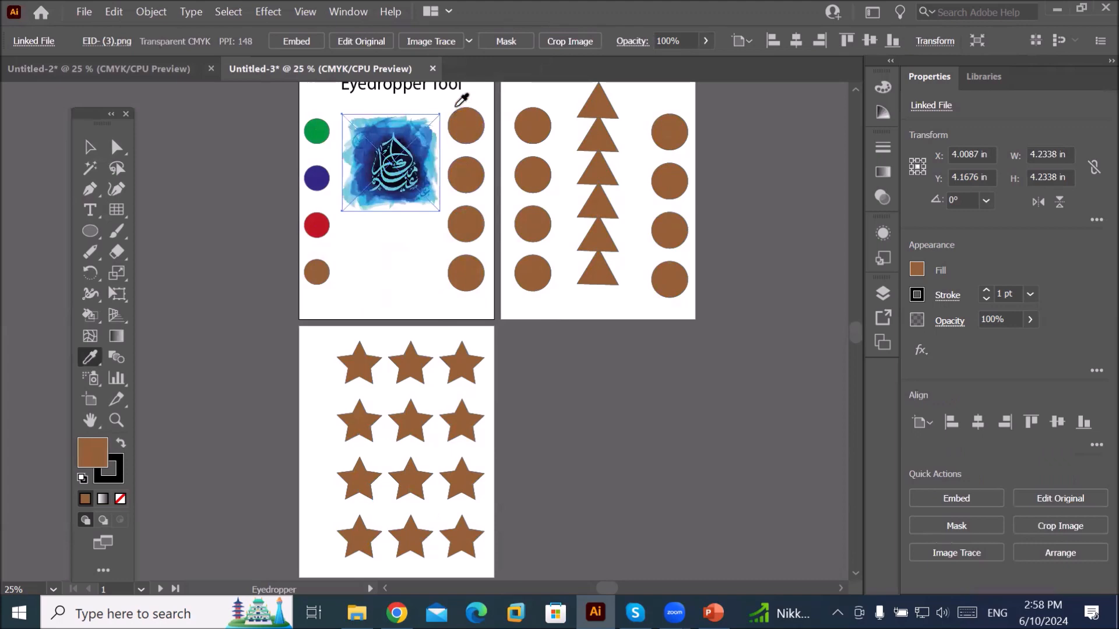
- Select the large circles and triangles on the first two artboards together with all the stars on the third
{"action": "scroll", "coordinate": [457, 106], "scroll_direction": "up", "scroll_amount": 2}
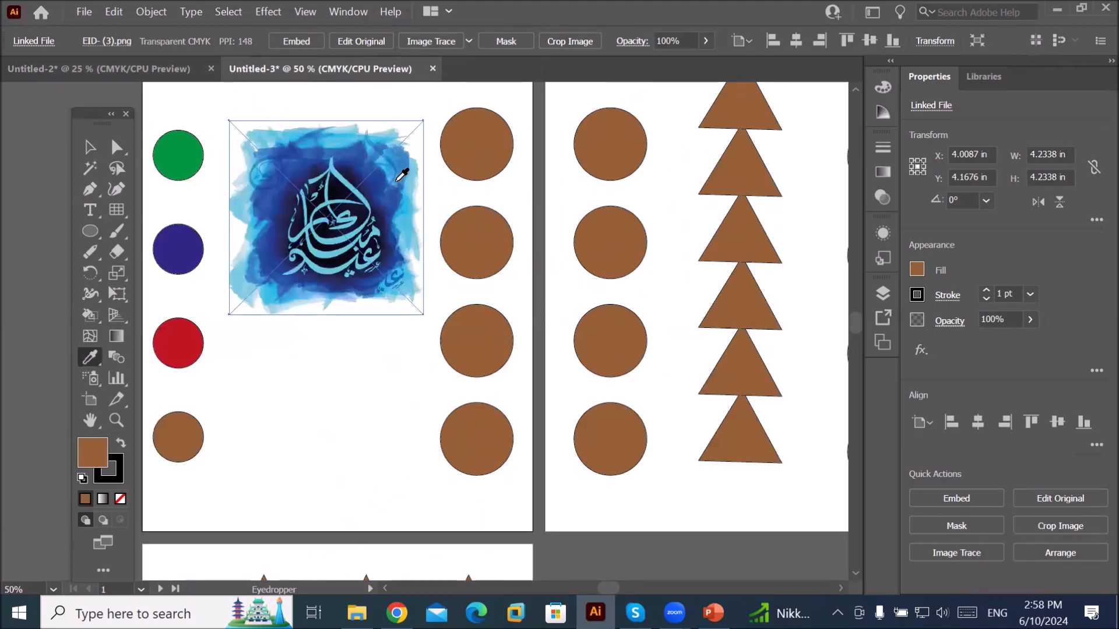
{"action": "scroll", "coordinate": [401, 176], "scroll_direction": "down", "scroll_amount": 2}
{"action": "scroll", "coordinate": [401, 177], "scroll_direction": "down", "scroll_amount": 1}
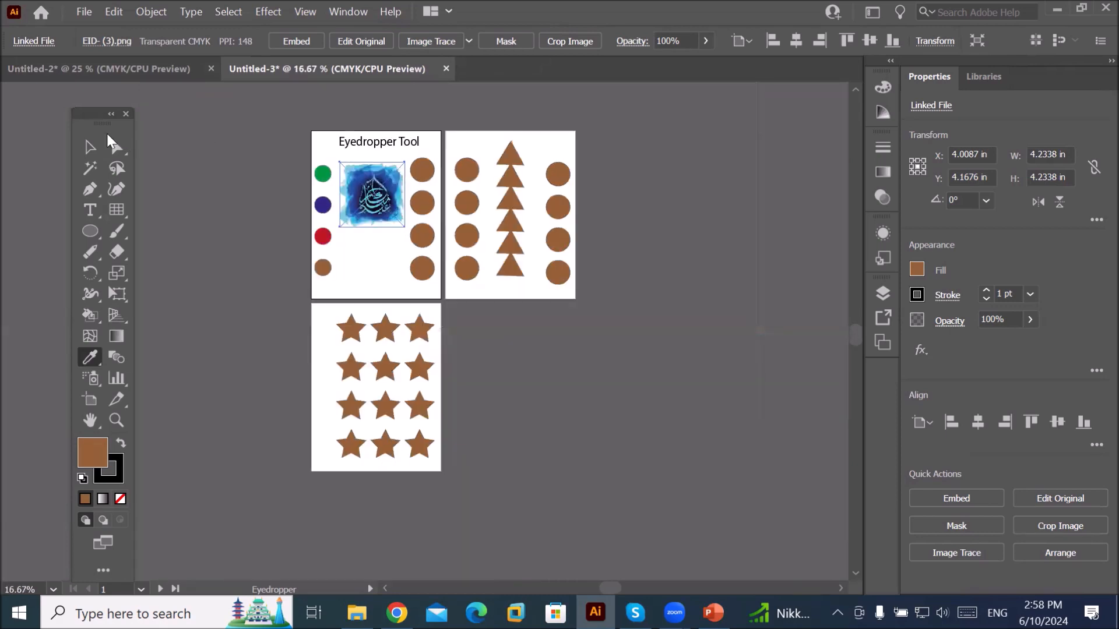
{"action": "left_click", "coordinate": [92, 148]}
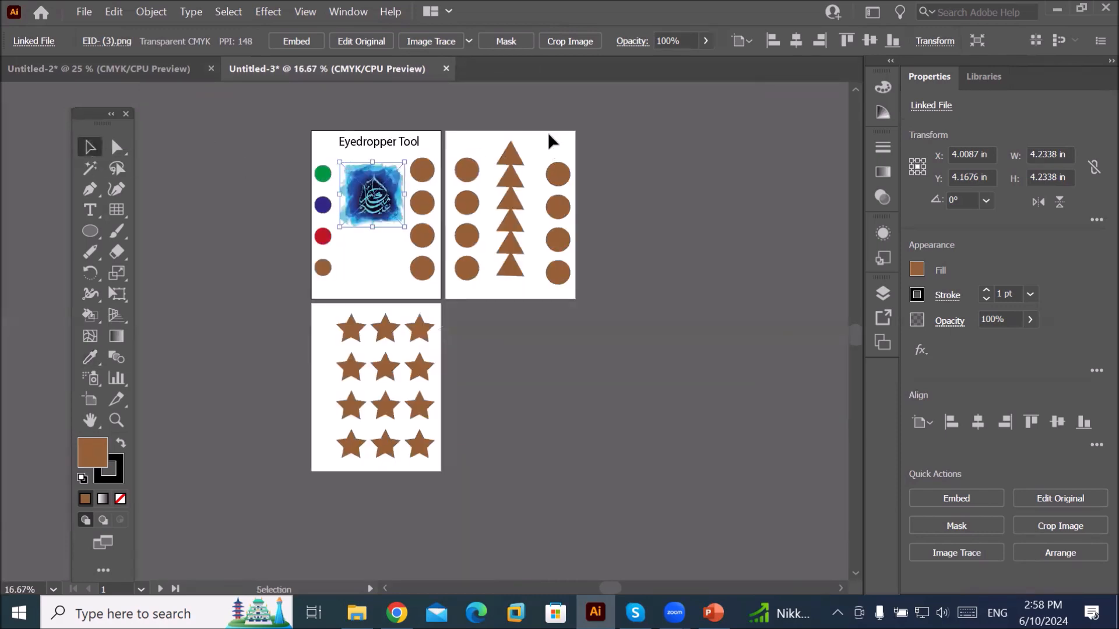
{"action": "left_click_drag", "start_coordinate": [577, 133], "coordinate": [416, 290]}
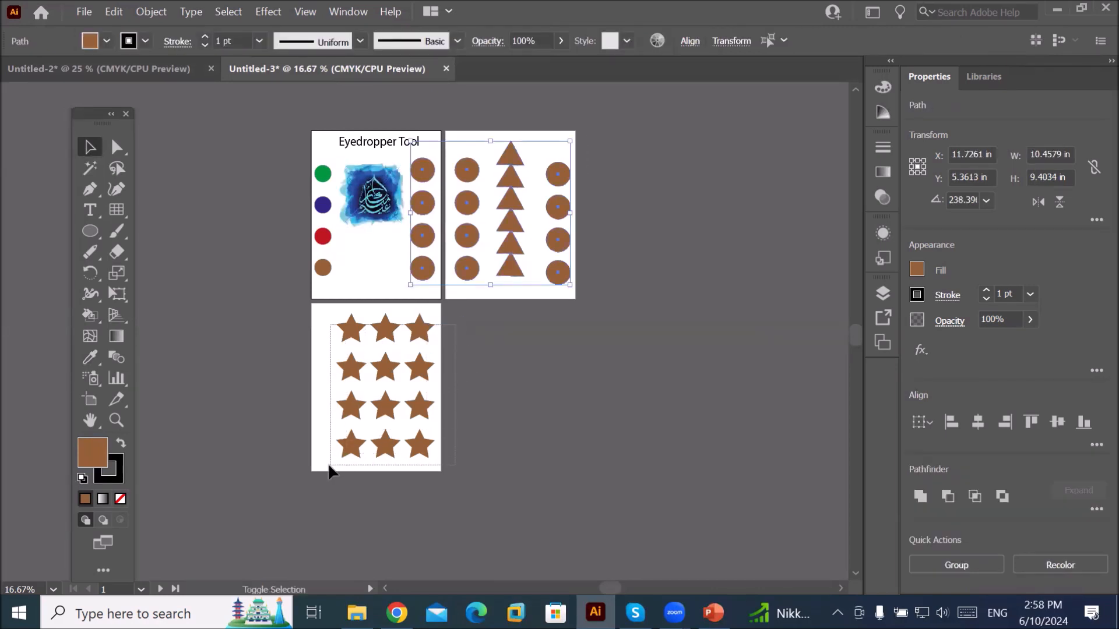
{"action": "left_click_drag", "start_coordinate": [330, 464], "coordinate": [403, 288]}
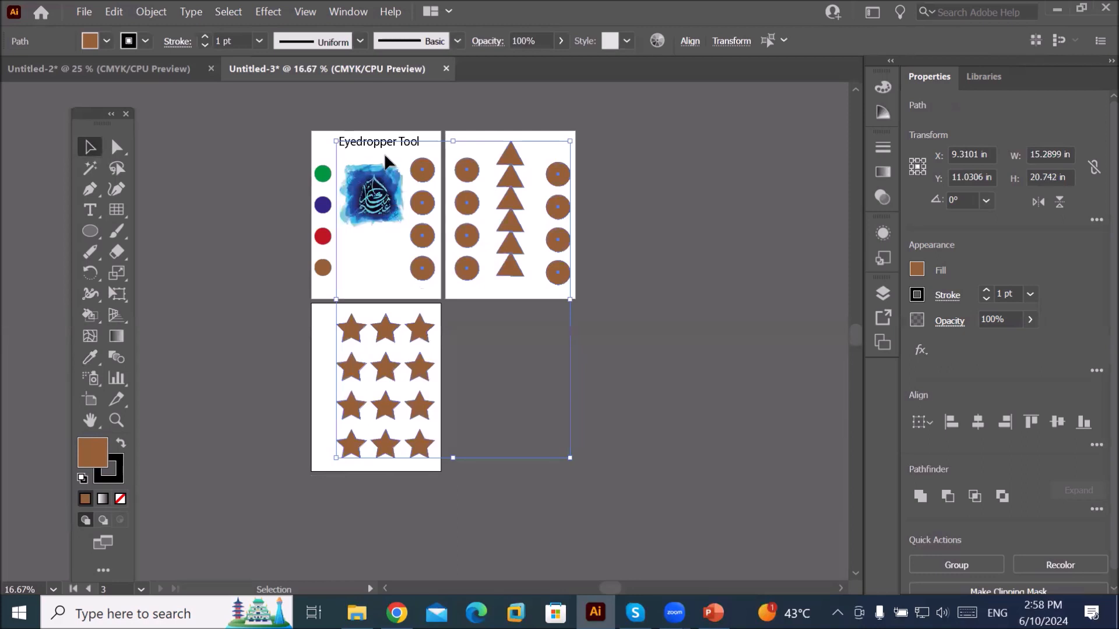
- Move the placed image over the first artboard's outer edge and reselect all the large circles, triangles and stars
{"action": "left_click_drag", "start_coordinate": [353, 224], "coordinate": [327, 222]}
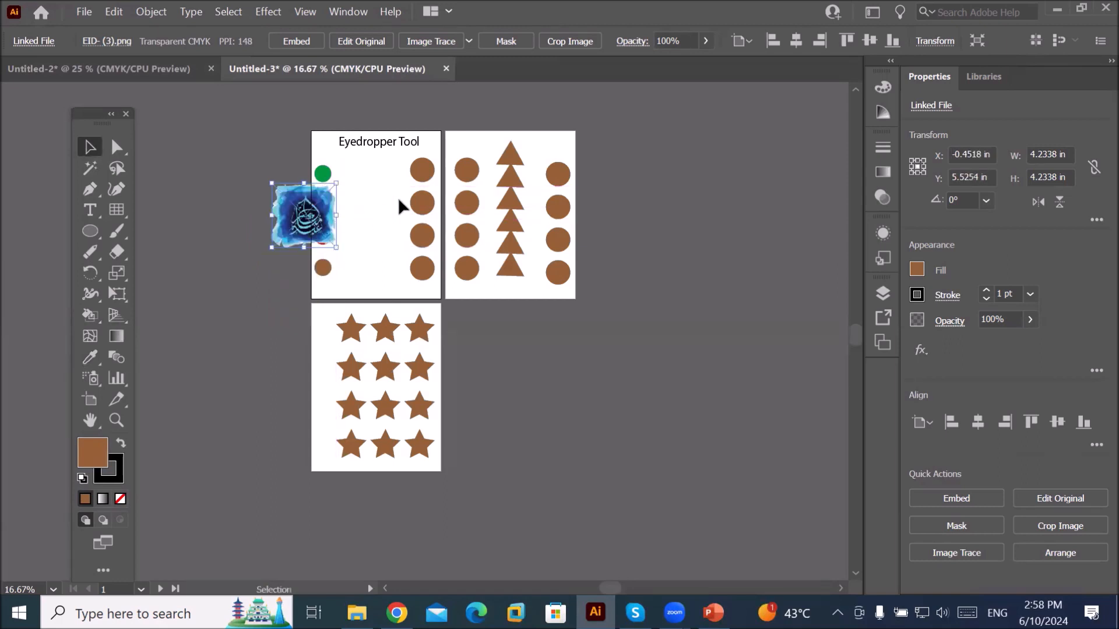
{"action": "left_click_drag", "start_coordinate": [391, 162], "coordinate": [564, 306]}
{"action": "left_click_drag", "start_coordinate": [324, 332], "coordinate": [453, 474]}
- Recolor the selected shapes with the Eyedropper by sampling light blue, mid blue and near-black spots of the placed image, ending on dark blue
{"action": "scroll", "coordinate": [319, 239], "scroll_direction": "up", "scroll_amount": 1}
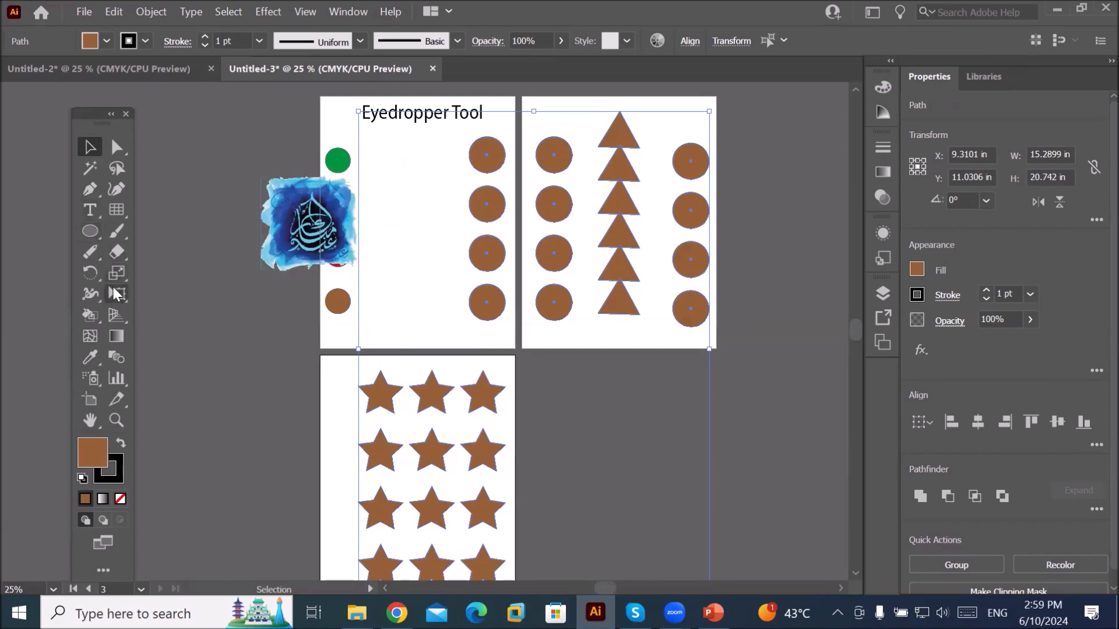
{"action": "left_click", "coordinate": [91, 358]}
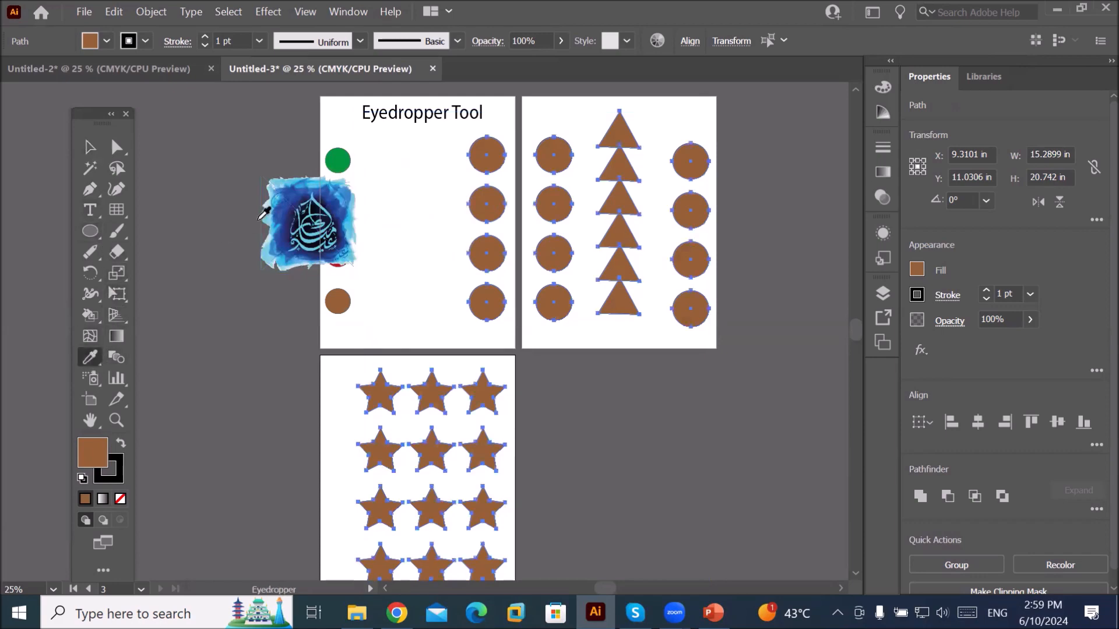
{"action": "left_click", "coordinate": [335, 190]}
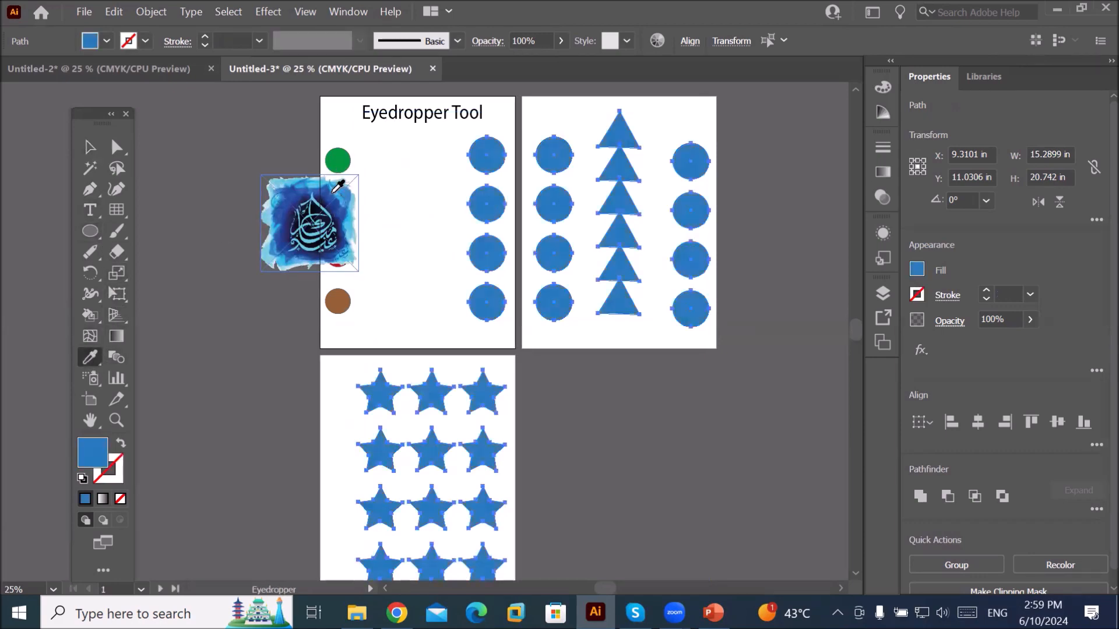
{"action": "left_click", "coordinate": [334, 195]}
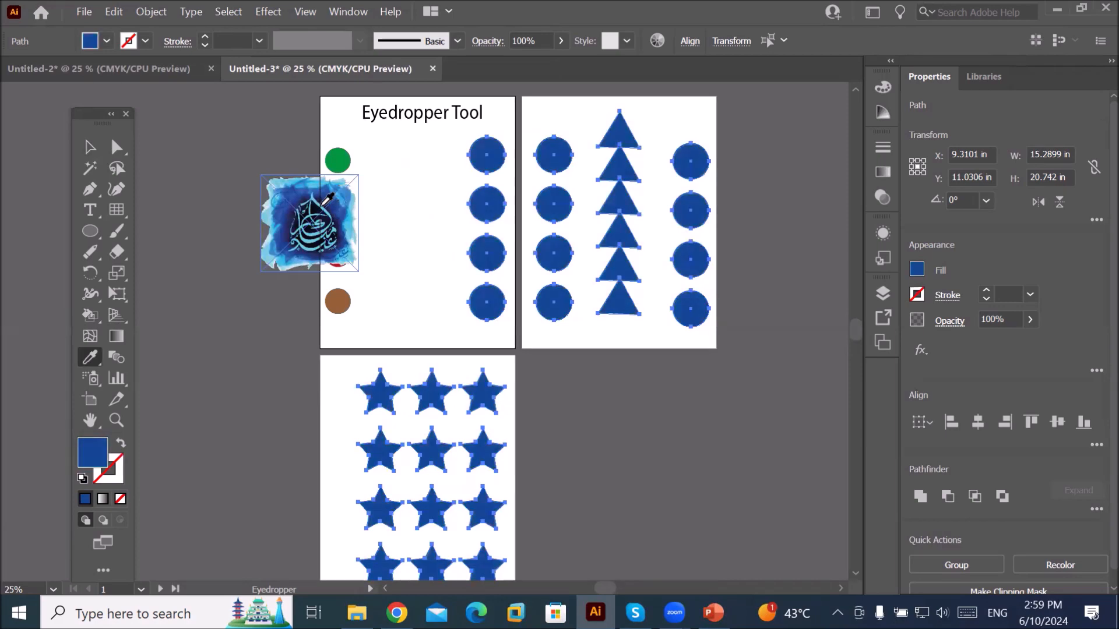
{"action": "left_click", "coordinate": [325, 204]}
{"action": "scroll", "coordinate": [335, 233], "scroll_direction": "up", "scroll_amount": 3}
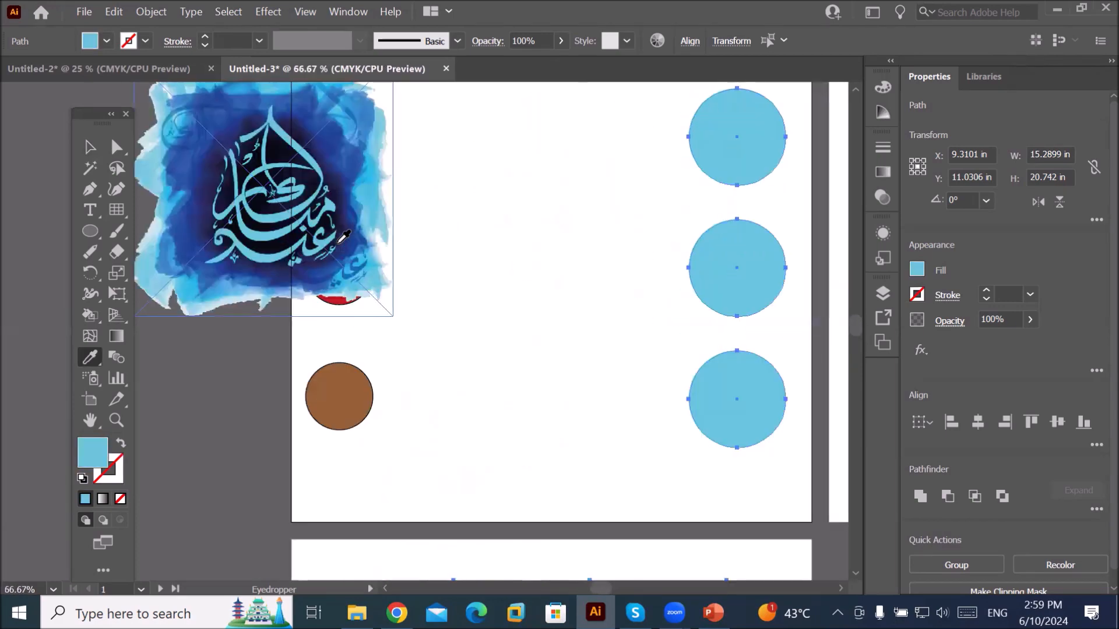
{"action": "left_click", "coordinate": [330, 233]}
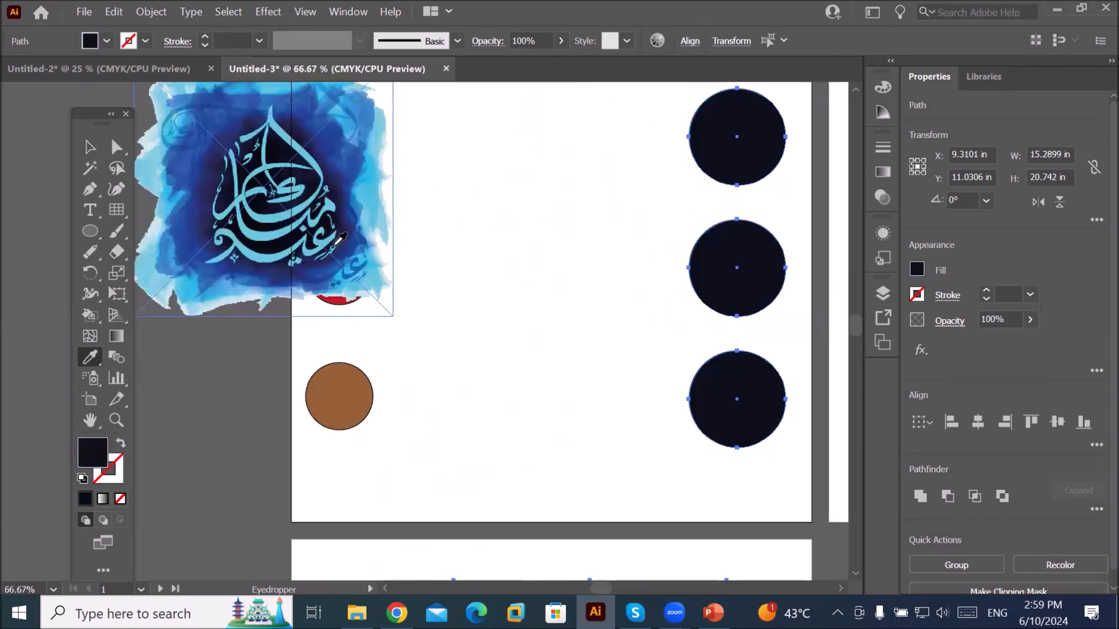
{"action": "left_click", "coordinate": [350, 245]}
{"action": "left_click", "coordinate": [365, 276]}
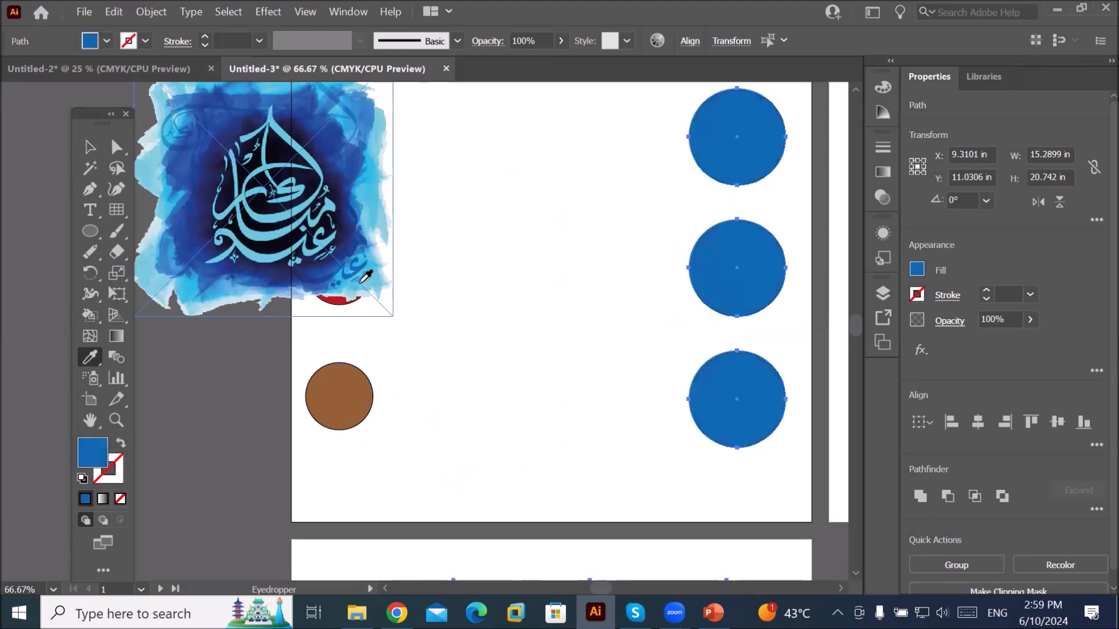
{"action": "left_click", "coordinate": [267, 286]}
{"action": "left_click", "coordinate": [215, 293]}
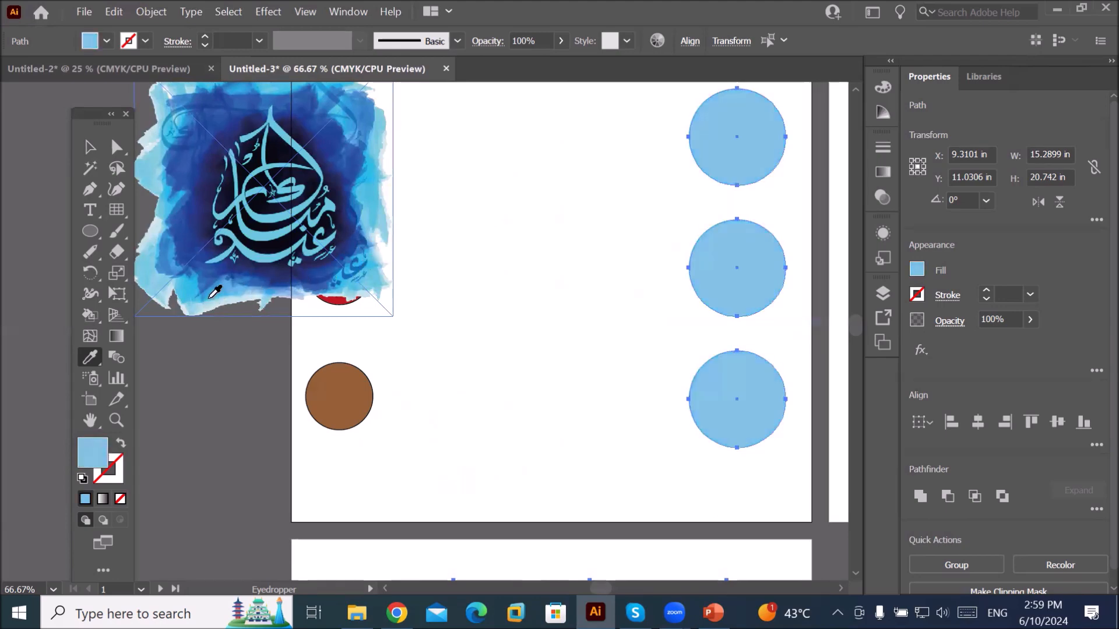
{"action": "left_click", "coordinate": [192, 263]}
{"action": "left_click", "coordinate": [176, 253]}
{"action": "left_click", "coordinate": [162, 221]}
{"action": "left_click", "coordinate": [170, 200]}
{"action": "left_click", "coordinate": [186, 158]}
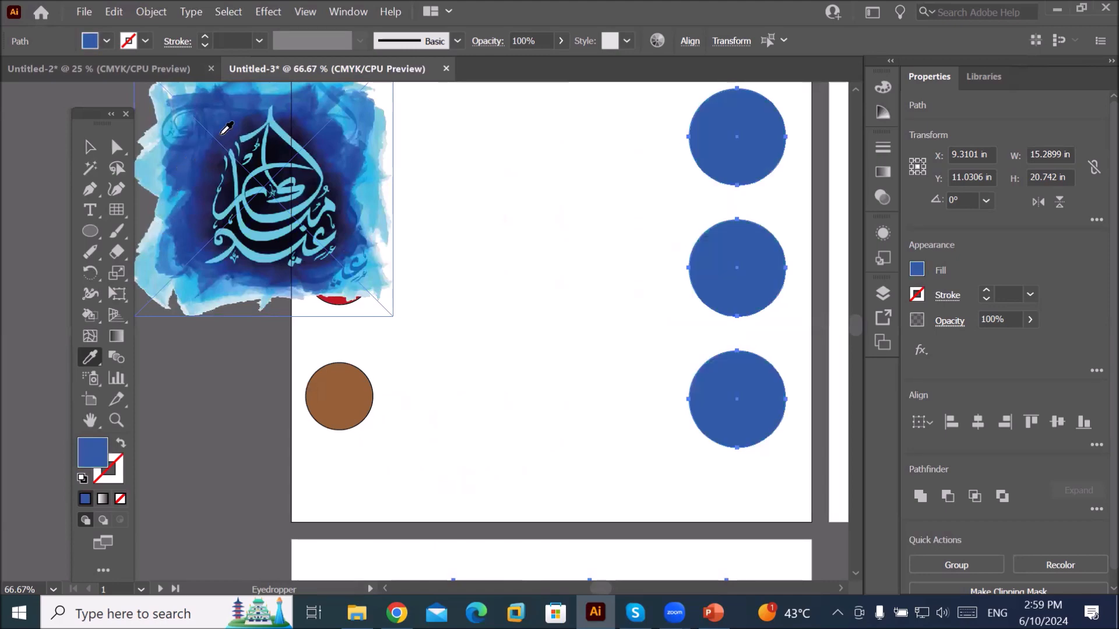
{"action": "left_click", "coordinate": [185, 117]}
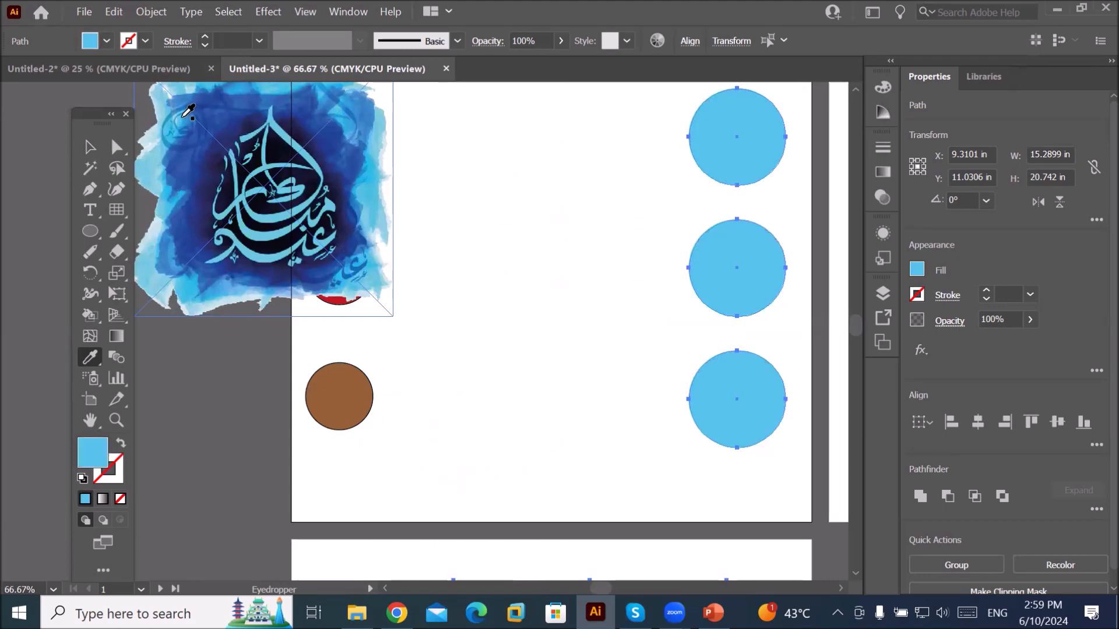
{"action": "left_click", "coordinate": [162, 103]}
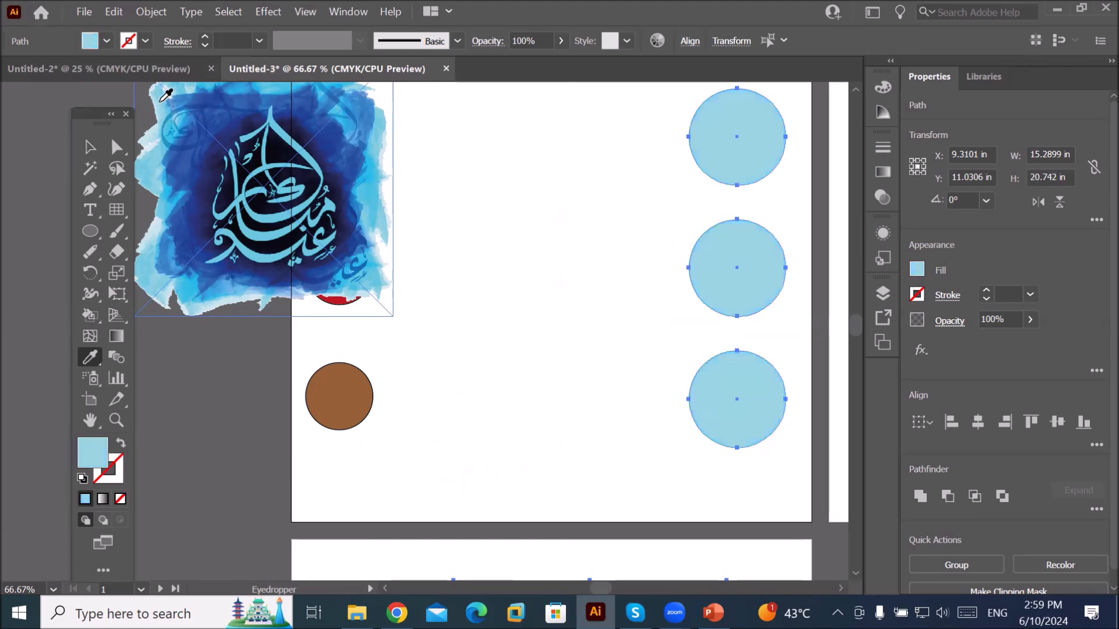
{"action": "left_click", "coordinate": [239, 87]}
{"action": "left_click", "coordinate": [307, 95]}
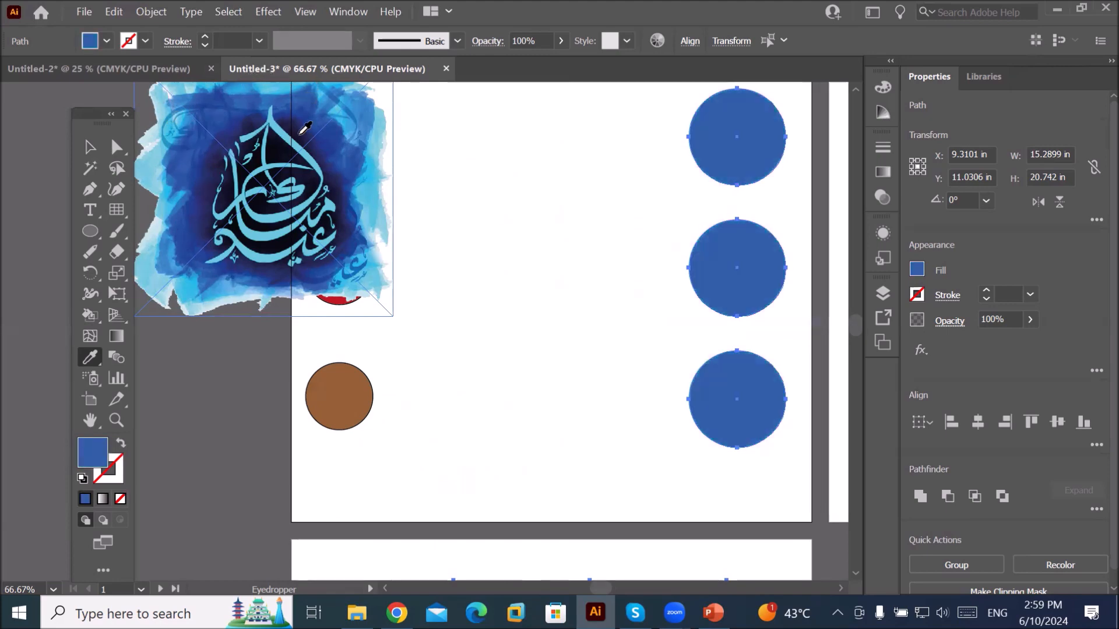
{"action": "left_click", "coordinate": [295, 141]}
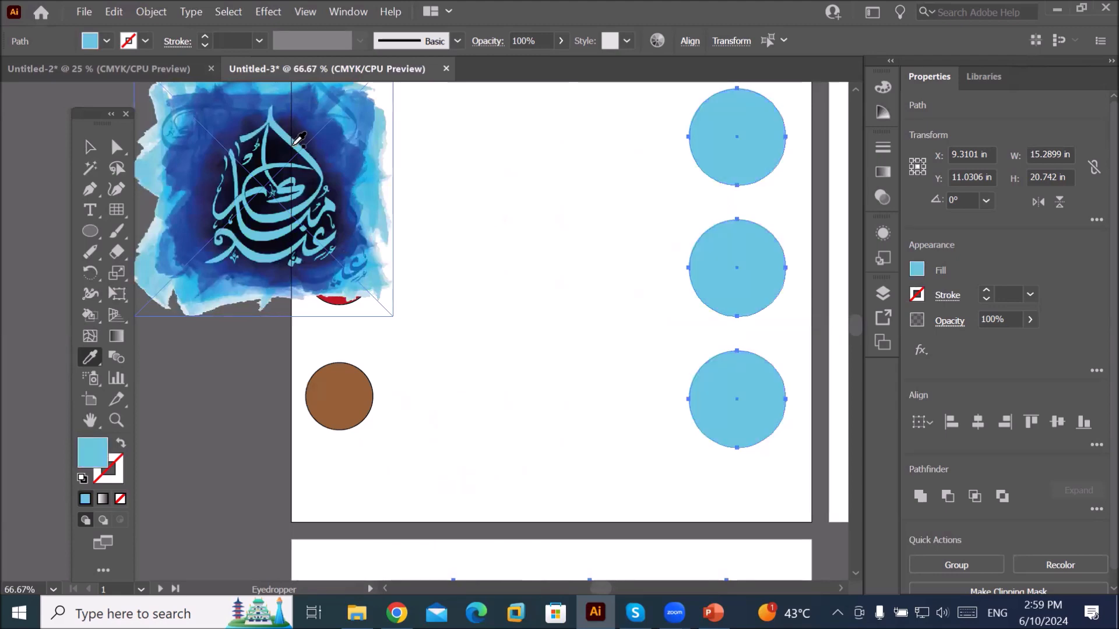
{"action": "left_click", "coordinate": [299, 176]}
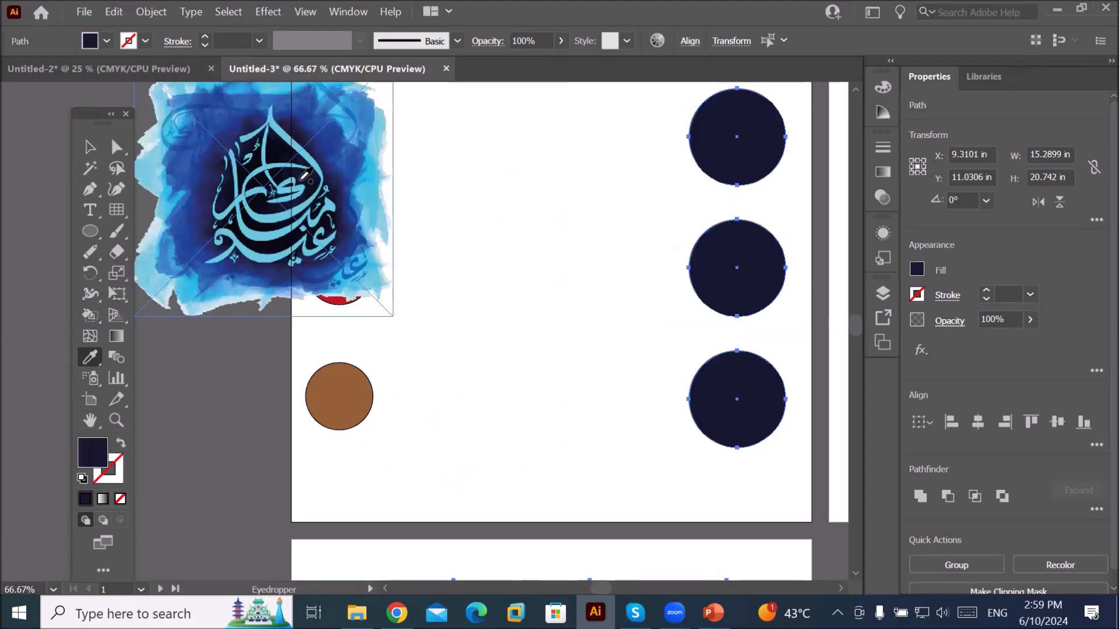
{"action": "left_click", "coordinate": [304, 215]}
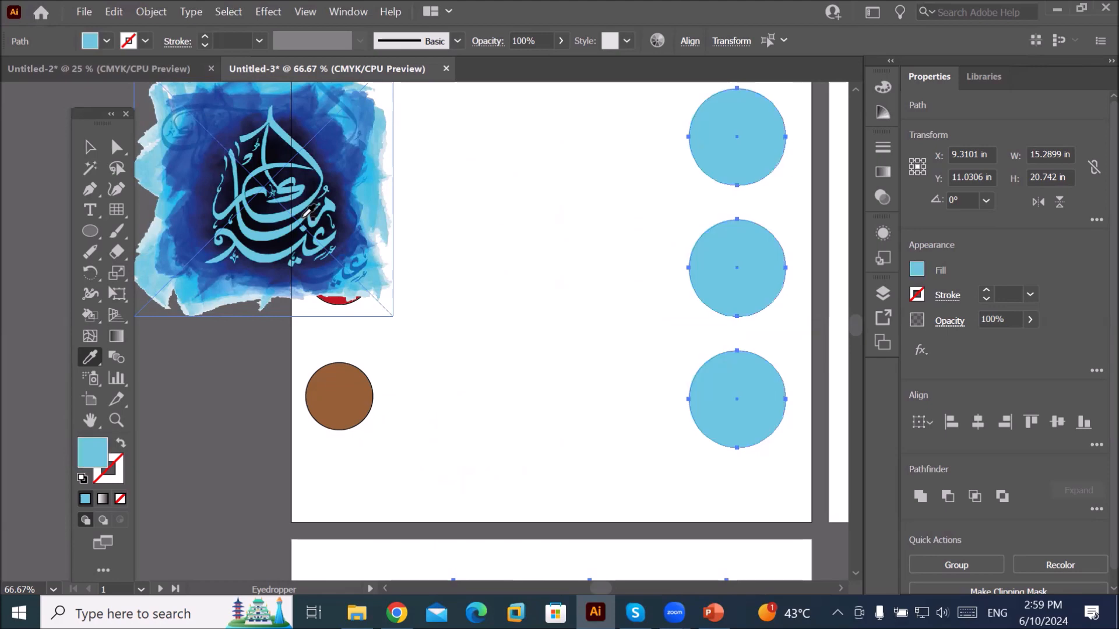
{"action": "left_click", "coordinate": [277, 247]}
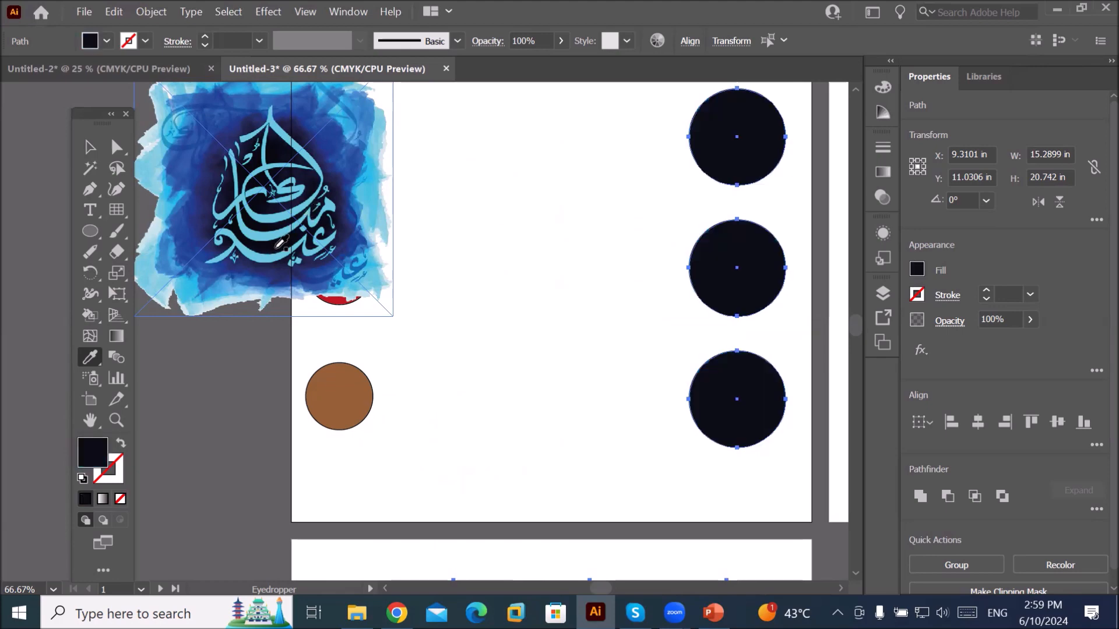
{"action": "left_click", "coordinate": [268, 260]}
{"action": "left_click", "coordinate": [273, 269]}
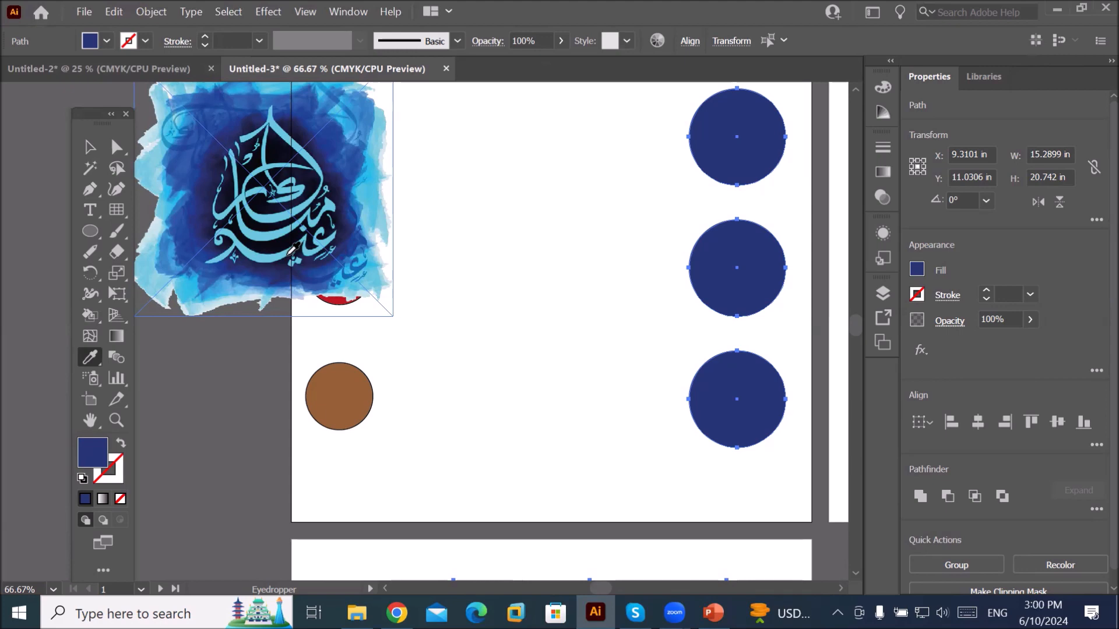
- Select only the twelve stars on the third artboard and recolor them light blue by sampling the edge of the placed image
{"action": "scroll", "coordinate": [619, 146], "scroll_direction": "down", "scroll_amount": 4}
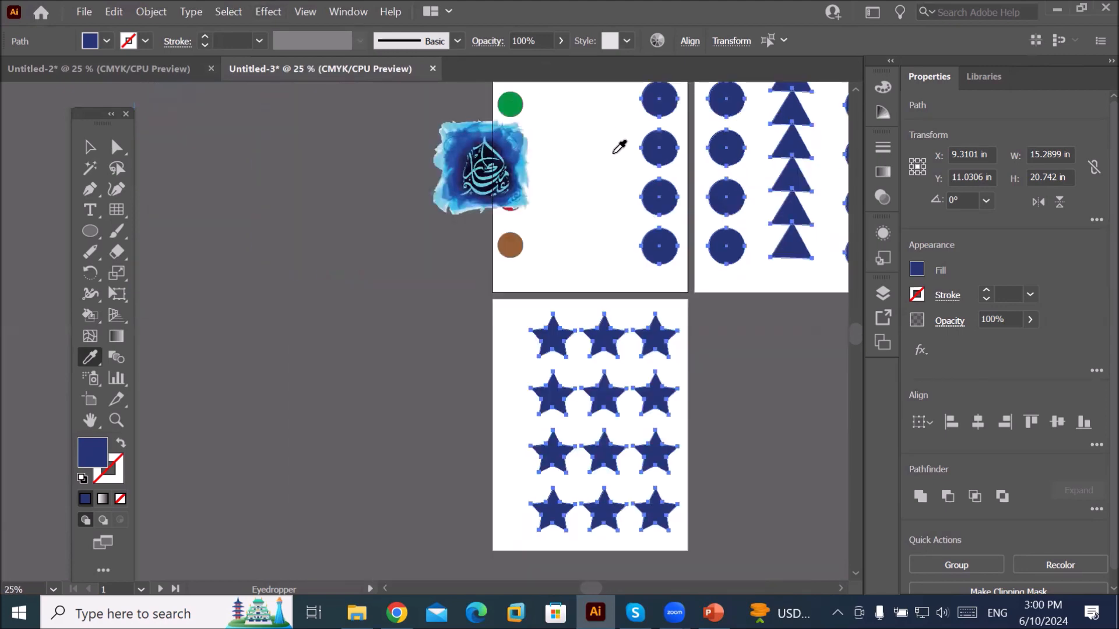
{"action": "left_click", "coordinate": [90, 147]}
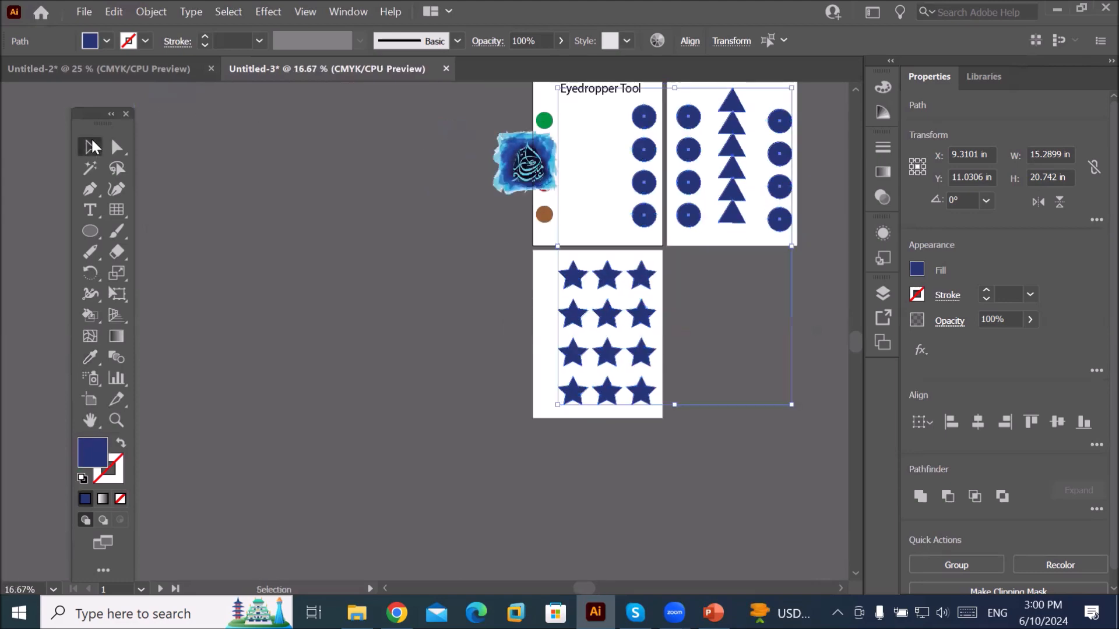
{"action": "left_click", "coordinate": [802, 288]}
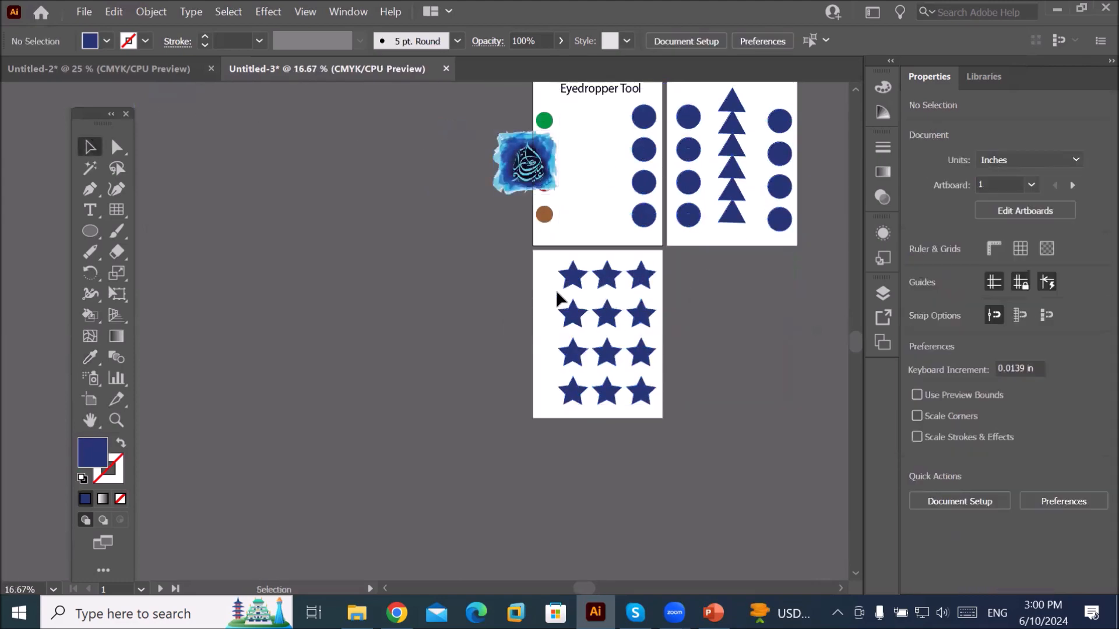
{"action": "left_click_drag", "start_coordinate": [544, 259], "coordinate": [667, 412]}
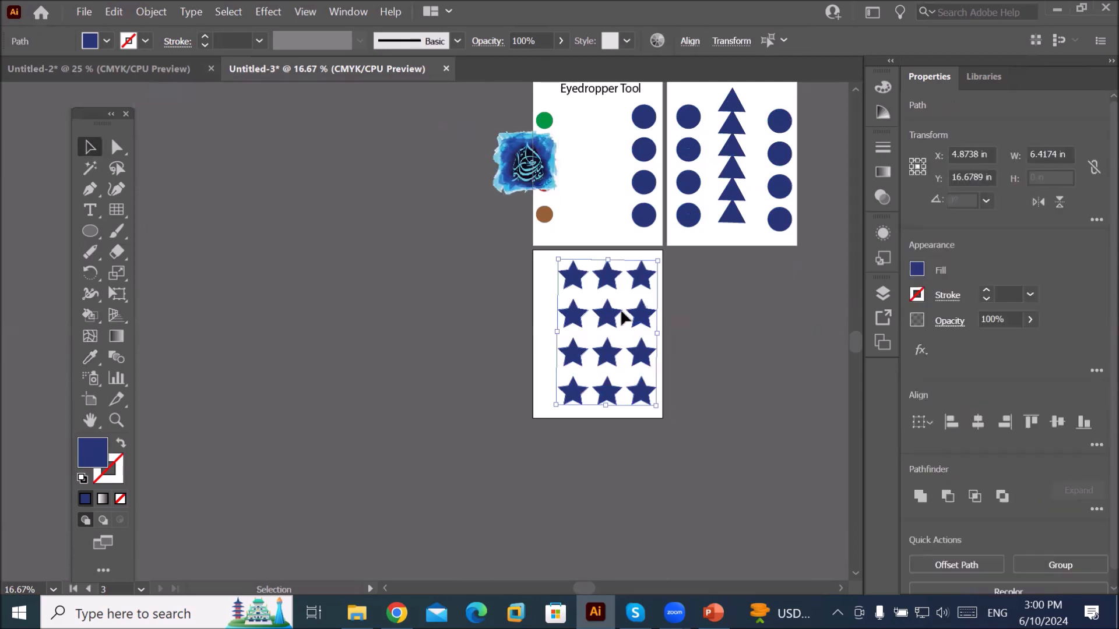
{"action": "left_click", "coordinate": [83, 360]}
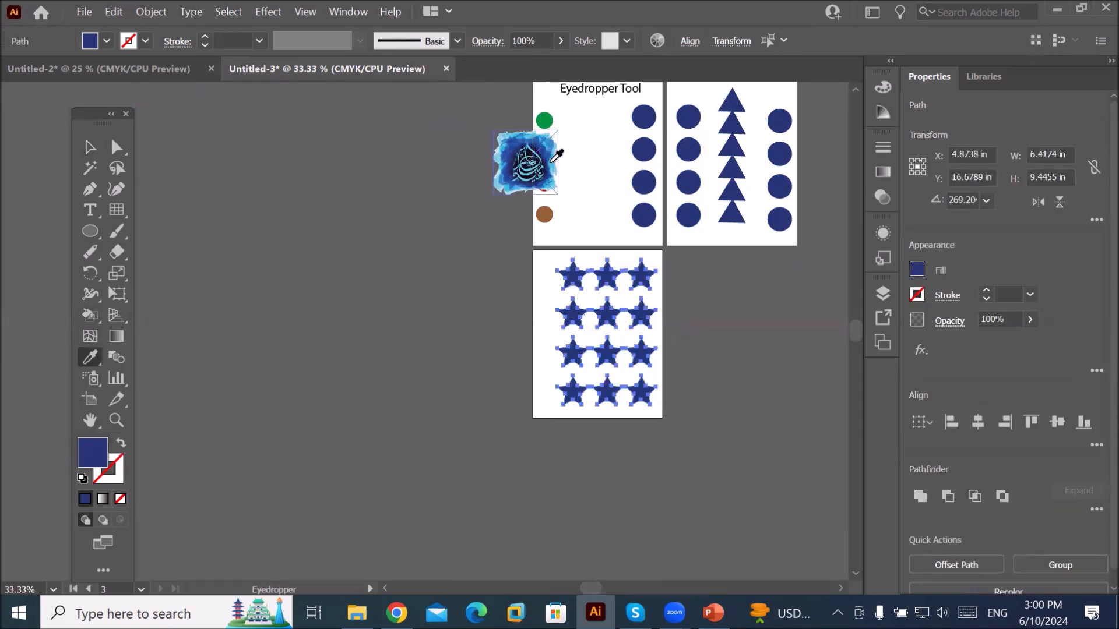
{"action": "scroll", "coordinate": [551, 154], "scroll_direction": "up", "scroll_amount": 2}
{"action": "left_click", "coordinate": [553, 164]}
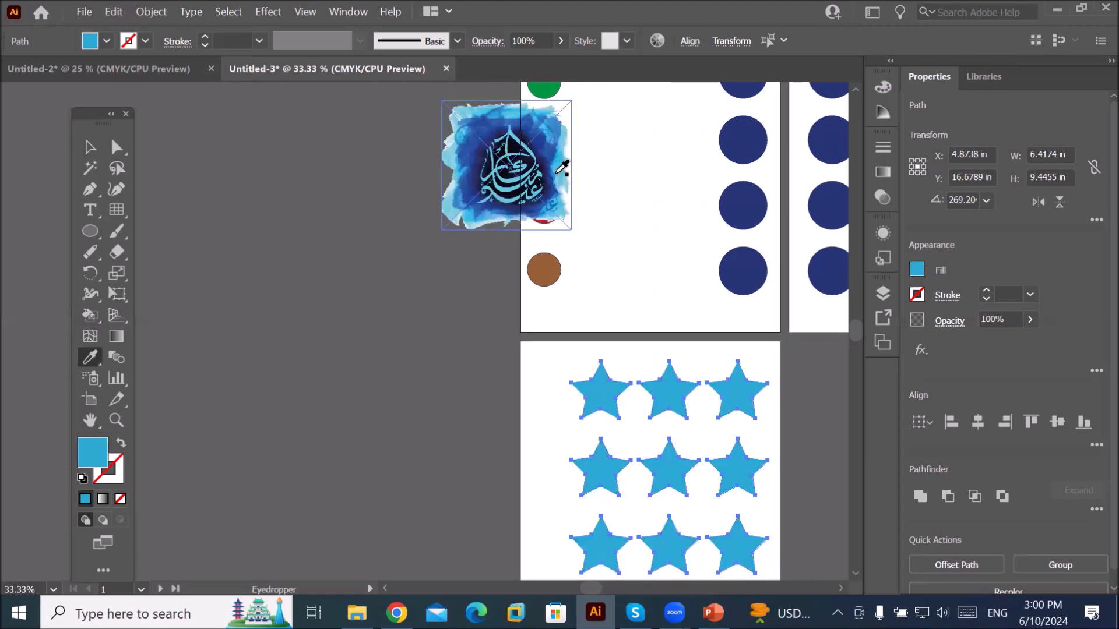
- Select the four large circles on the first artboard and recolor them by sampling several blues from the placed image, ending on dark navy
{"action": "left_click", "coordinate": [89, 147]}
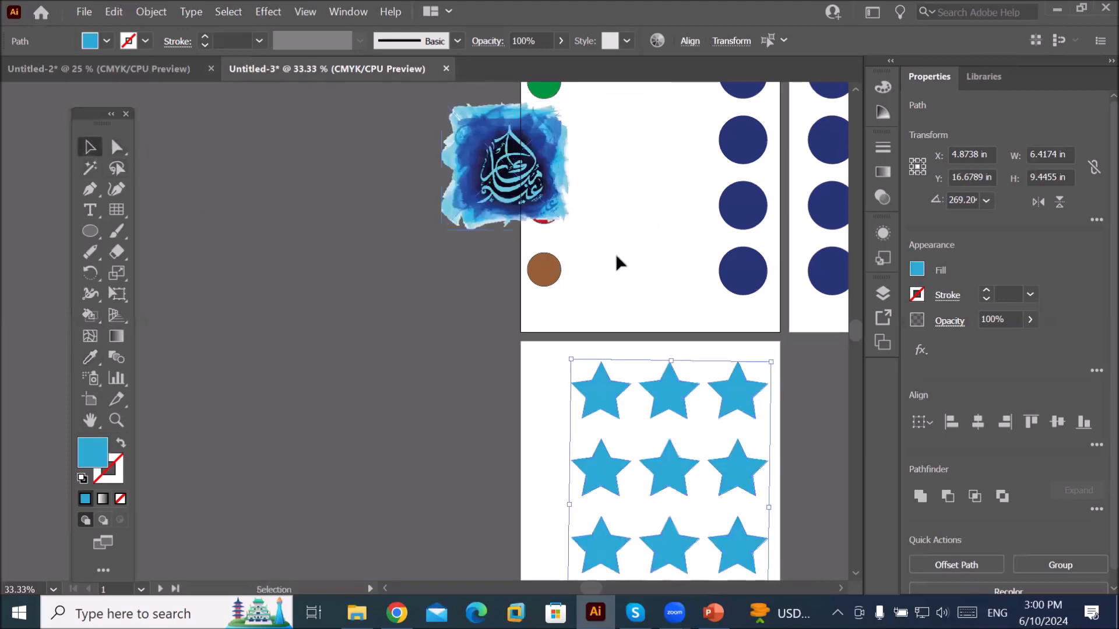
{"action": "left_click", "coordinate": [701, 304]}
{"action": "left_click_drag", "start_coordinate": [761, 311], "coordinate": [717, 93]}
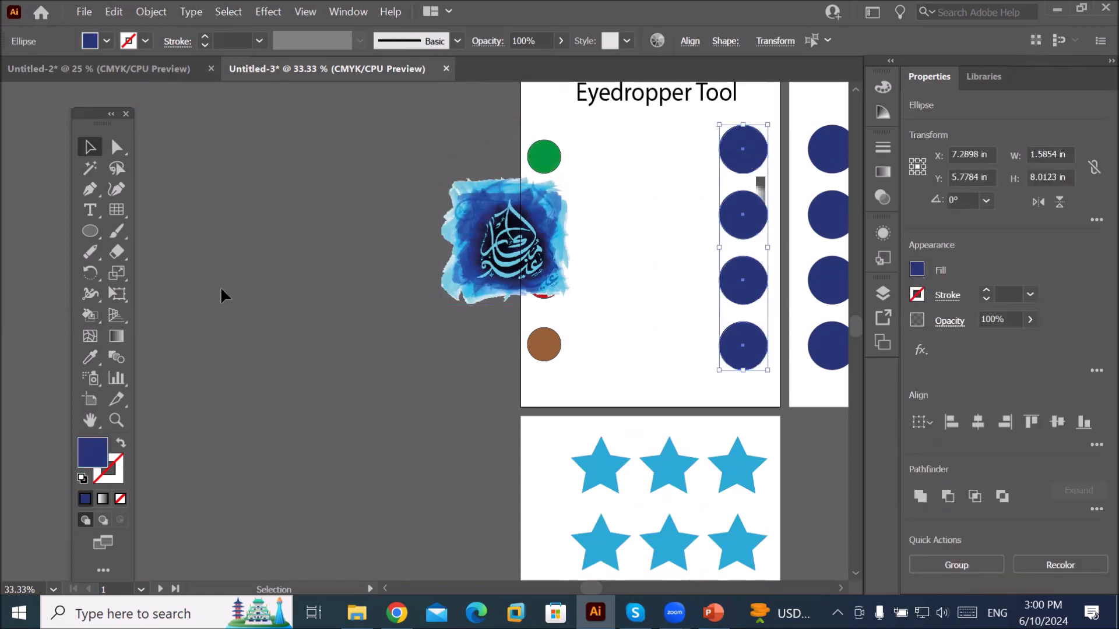
{"action": "left_click", "coordinate": [90, 357]}
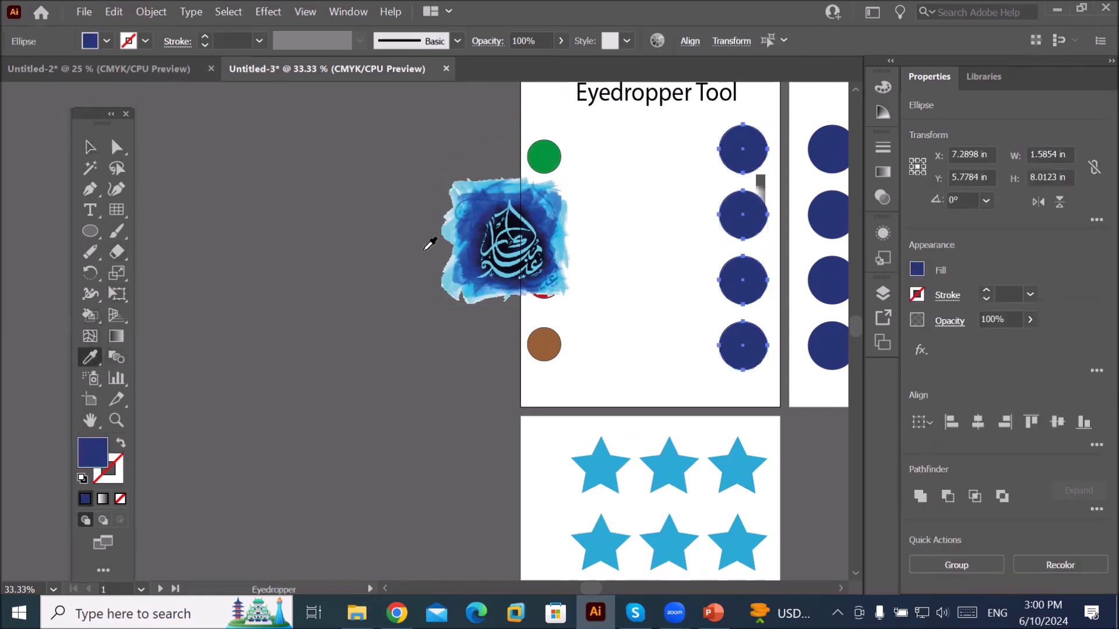
{"action": "left_click", "coordinate": [563, 201]}
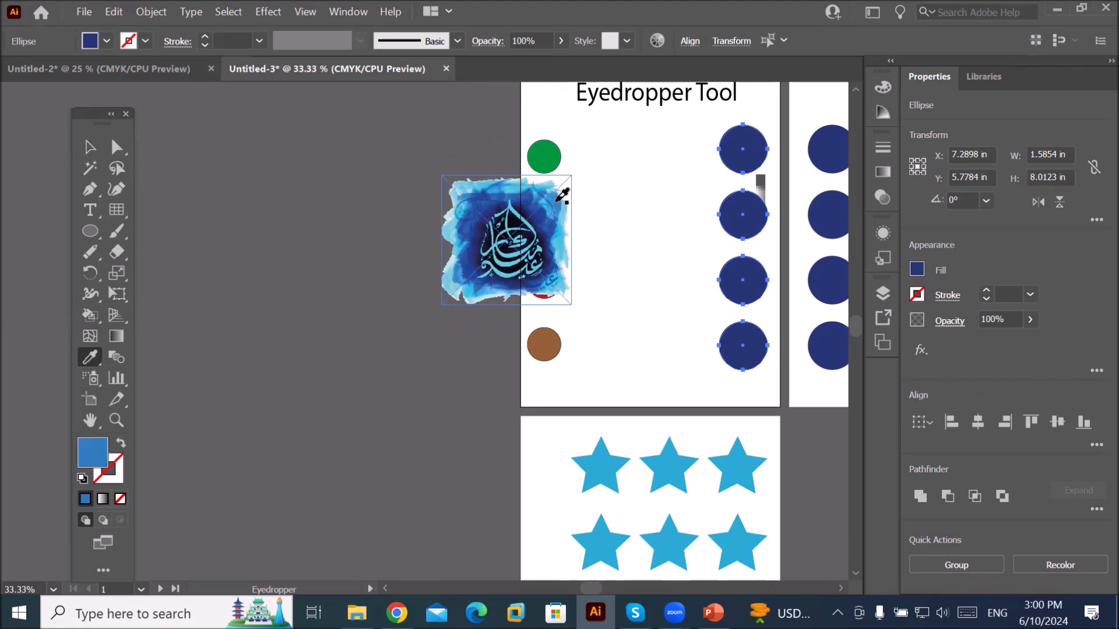
{"action": "left_click", "coordinate": [557, 228]}
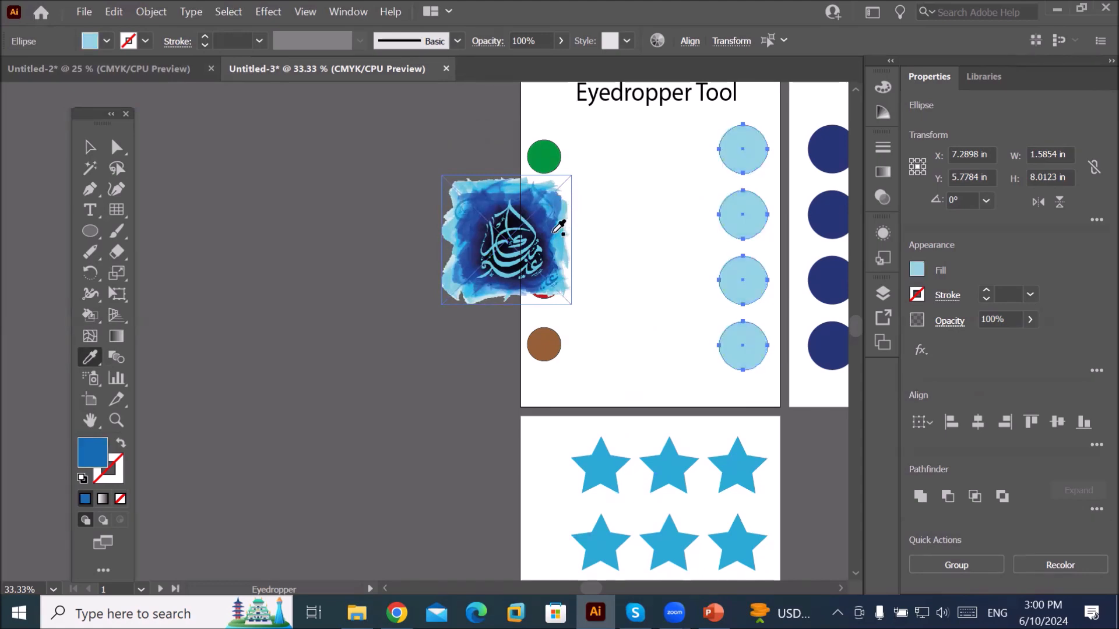
{"action": "left_click", "coordinate": [563, 262]}
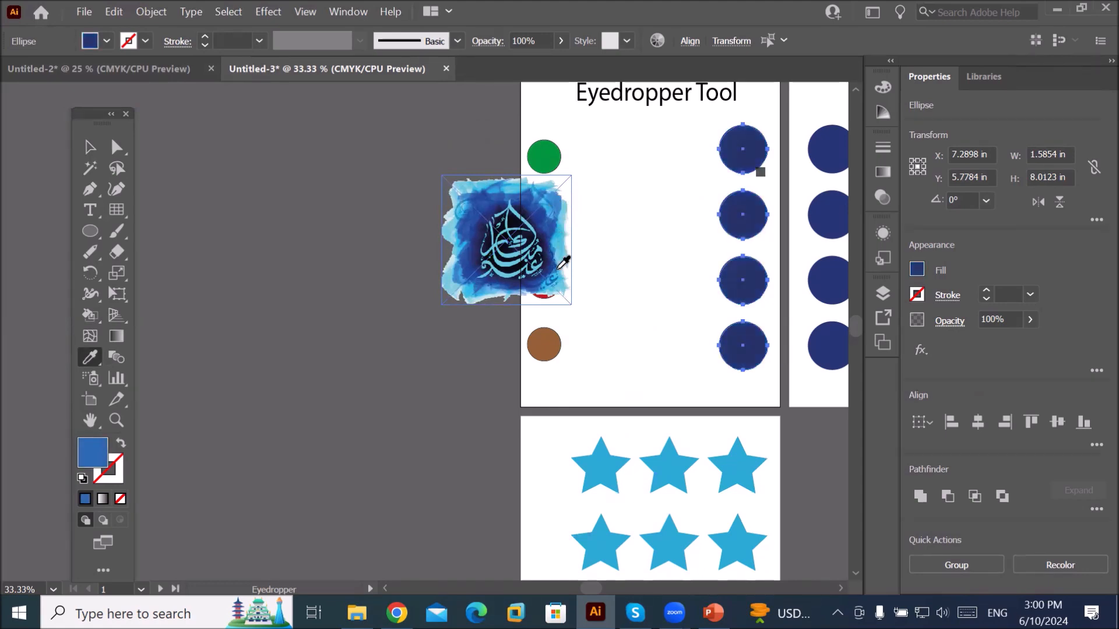
{"action": "left_click", "coordinate": [493, 238]}
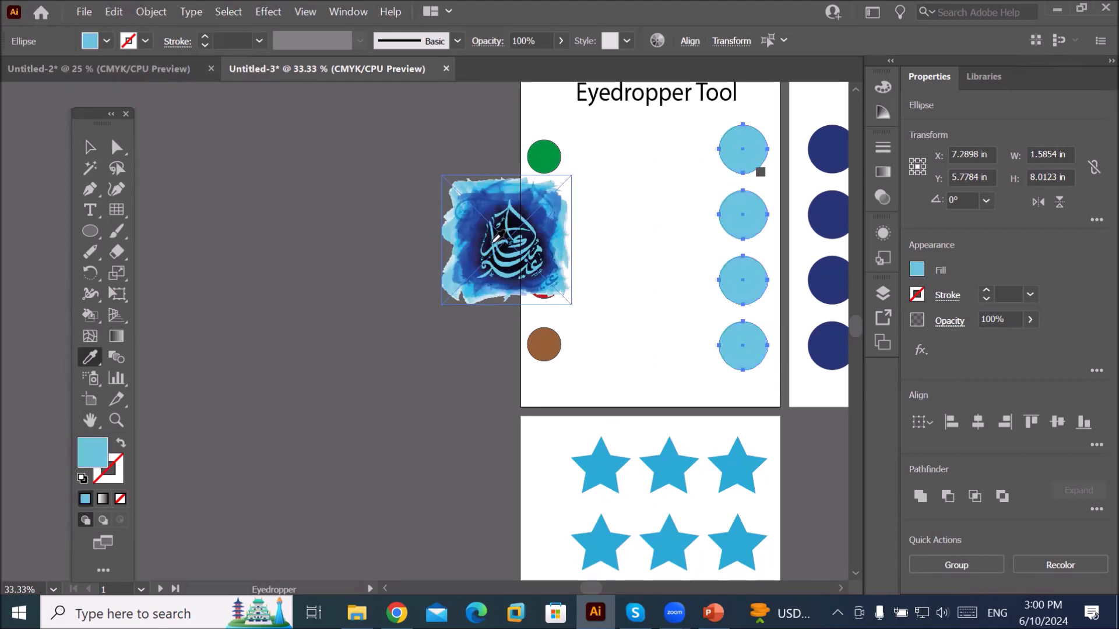
{"action": "left_click", "coordinate": [481, 236]}
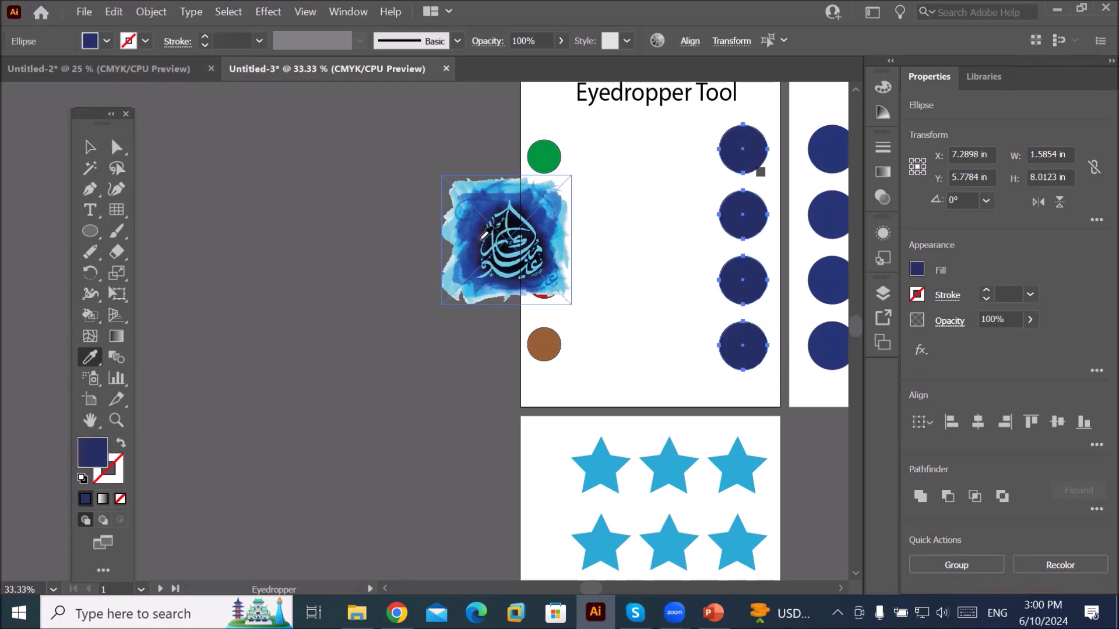
- Move the placed image between the small and large circles and place two copies of the Eyedropper Tool title below the original
{"action": "left_click", "coordinate": [90, 147]}
{"action": "left_click_drag", "start_coordinate": [503, 251], "coordinate": [632, 252]}
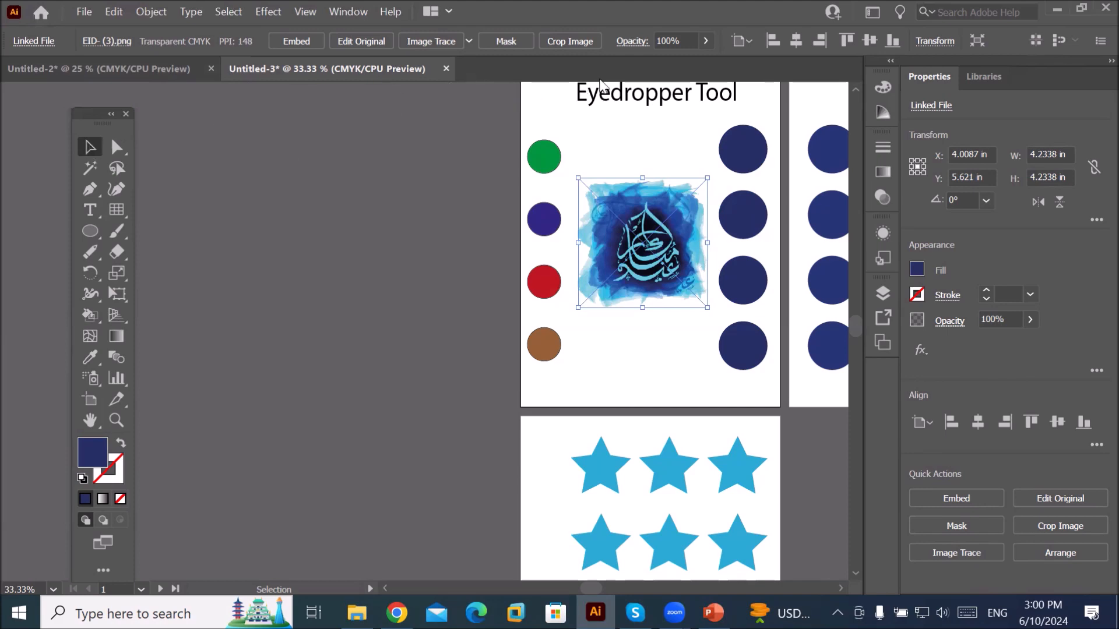
{"action": "left_click_drag", "start_coordinate": [619, 96], "coordinate": [620, 168]}
- Recolor the topmost Eyedropper Tool title by sampling a mid blue area and then the light blue calligraphy of the placed image
{"action": "scroll", "coordinate": [721, 112], "scroll_direction": "up", "scroll_amount": 1}
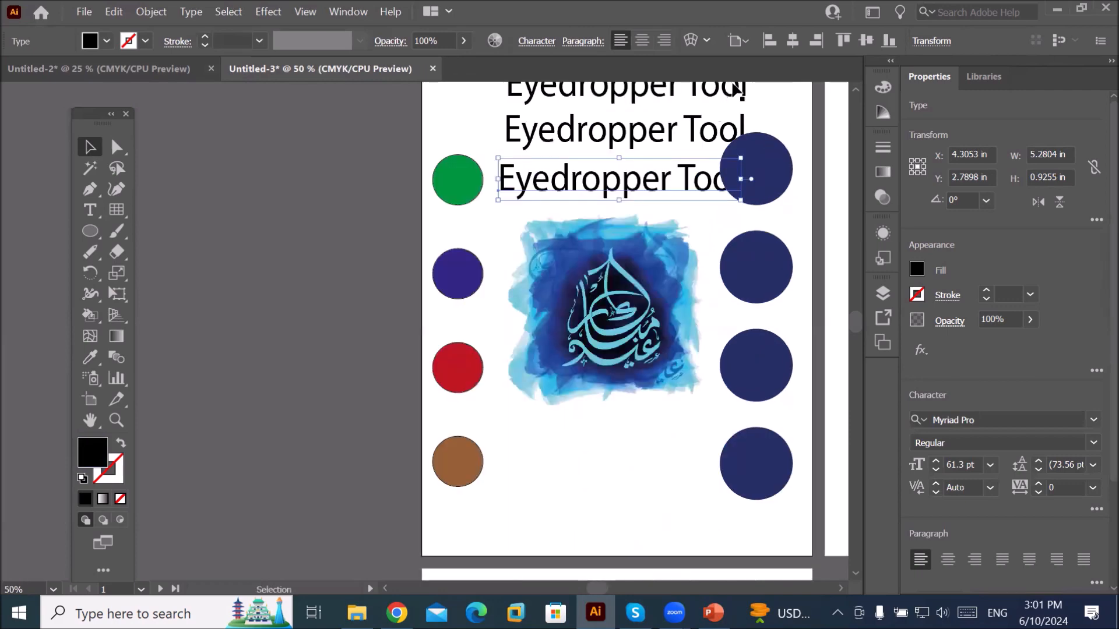
{"action": "scroll", "coordinate": [735, 160], "scroll_direction": "up", "scroll_amount": 1}
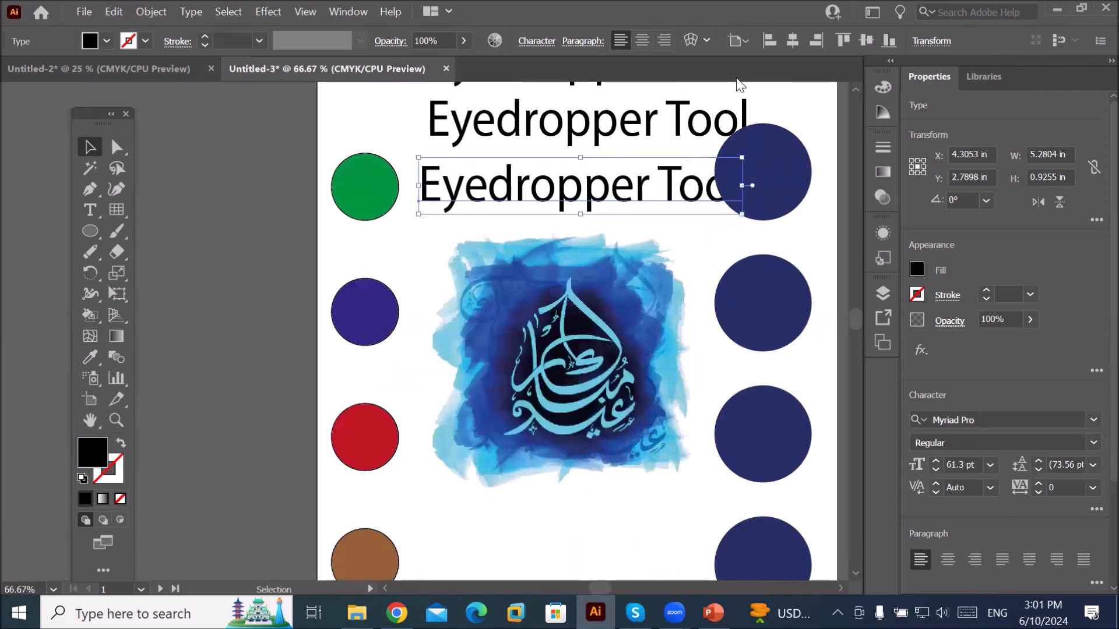
{"action": "left_click", "coordinate": [855, 90]}
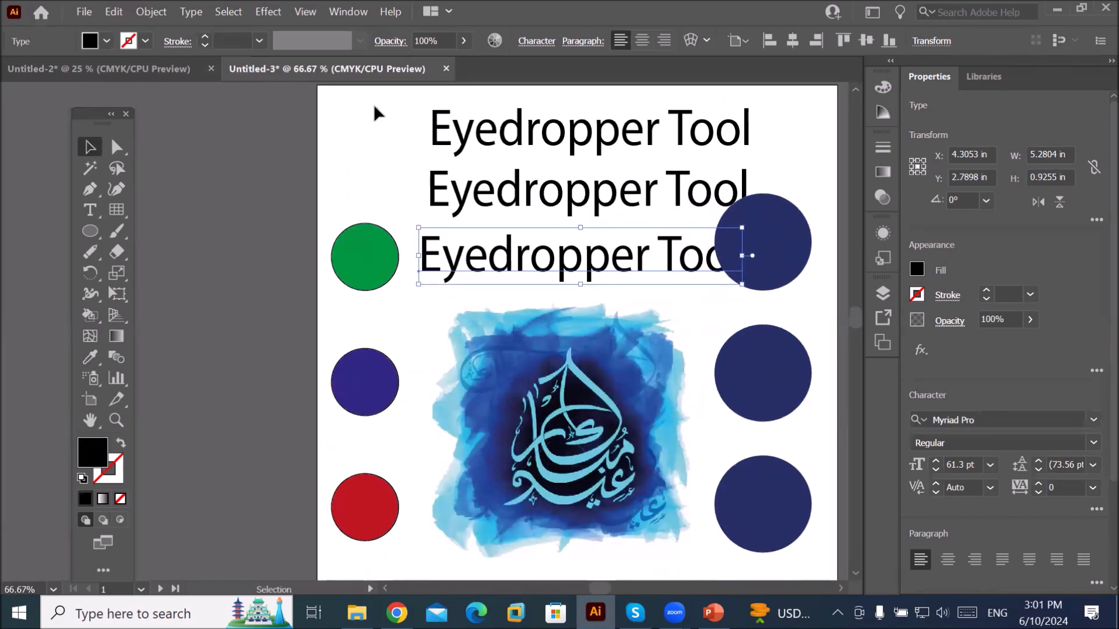
{"action": "left_click", "coordinate": [473, 147]}
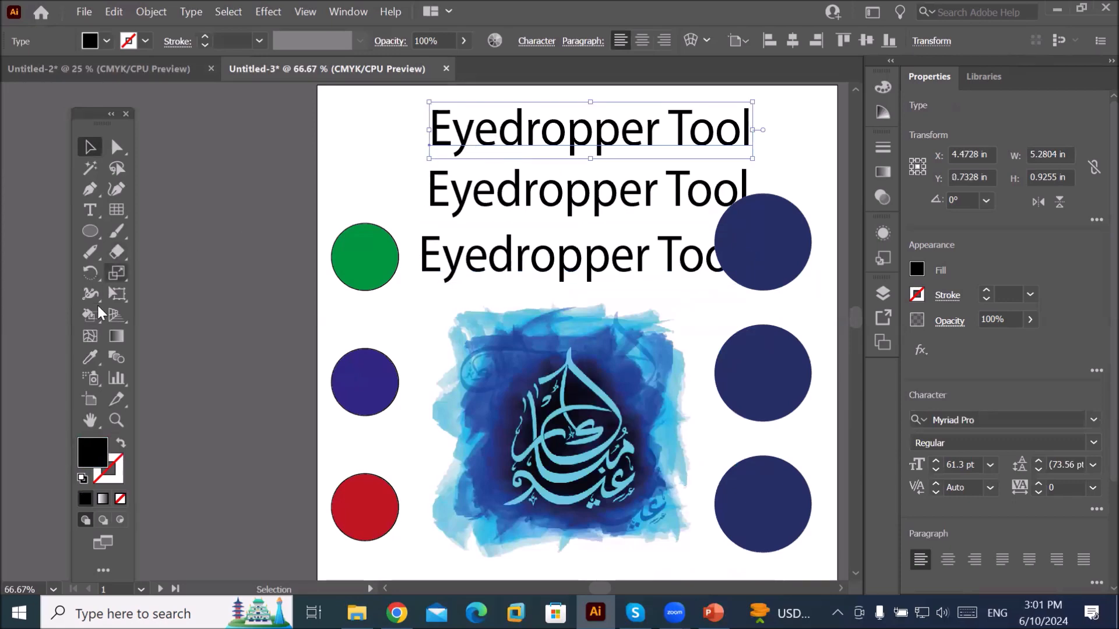
{"action": "left_click", "coordinate": [89, 354]}
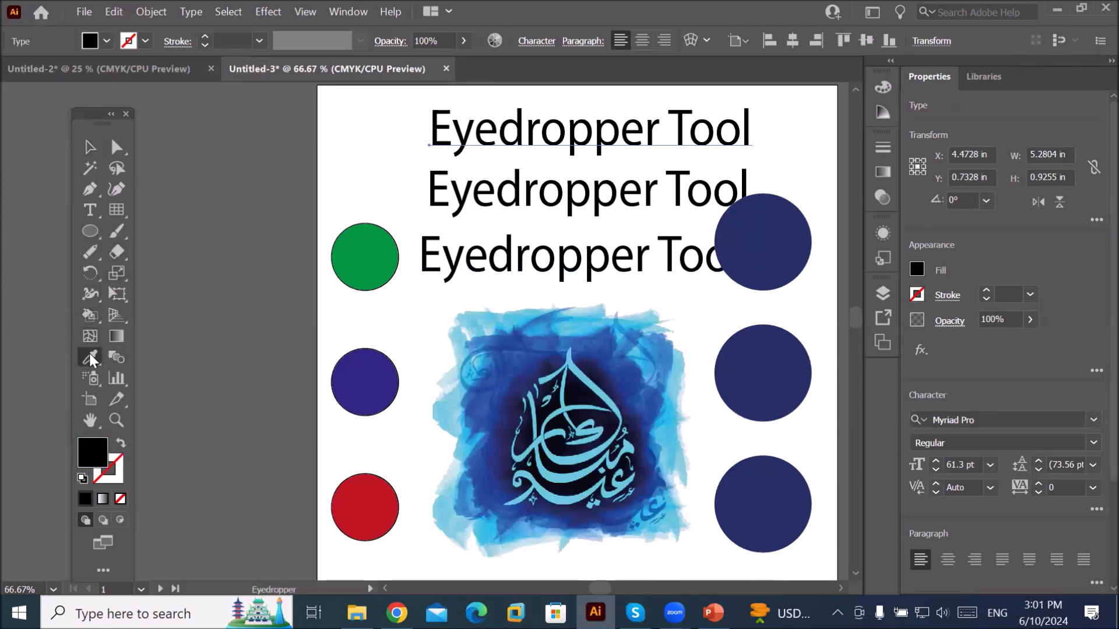
{"action": "left_click", "coordinate": [526, 360]}
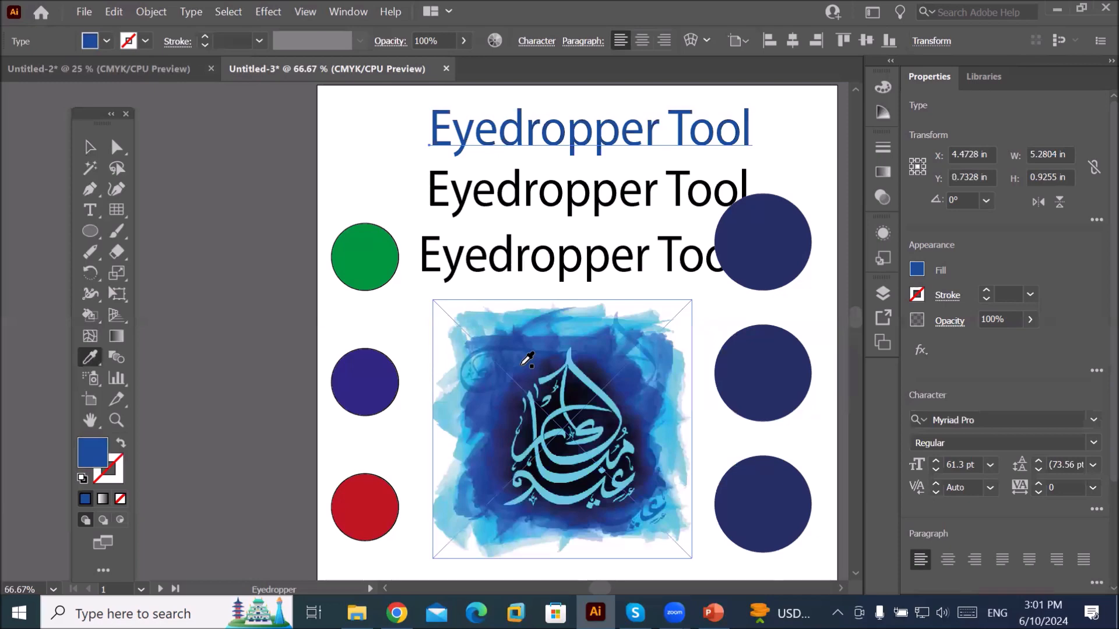
{"action": "left_click", "coordinate": [578, 358]}
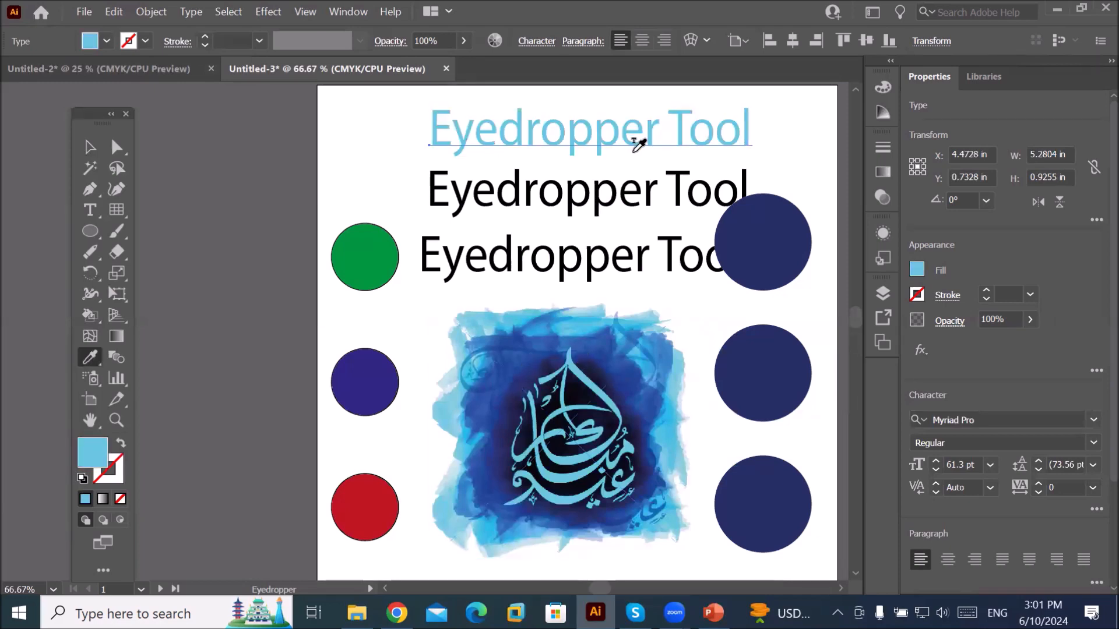
- Sample further blue spots along the upper part of the placed image for the topmost title, ending on the calligraphy's light blue tip
{"action": "scroll", "coordinate": [664, 110], "scroll_direction": "up", "scroll_amount": 1}
{"action": "left_click", "coordinate": [590, 482]}
{"action": "left_click", "coordinate": [612, 510]}
{"action": "left_click", "coordinate": [667, 457]}
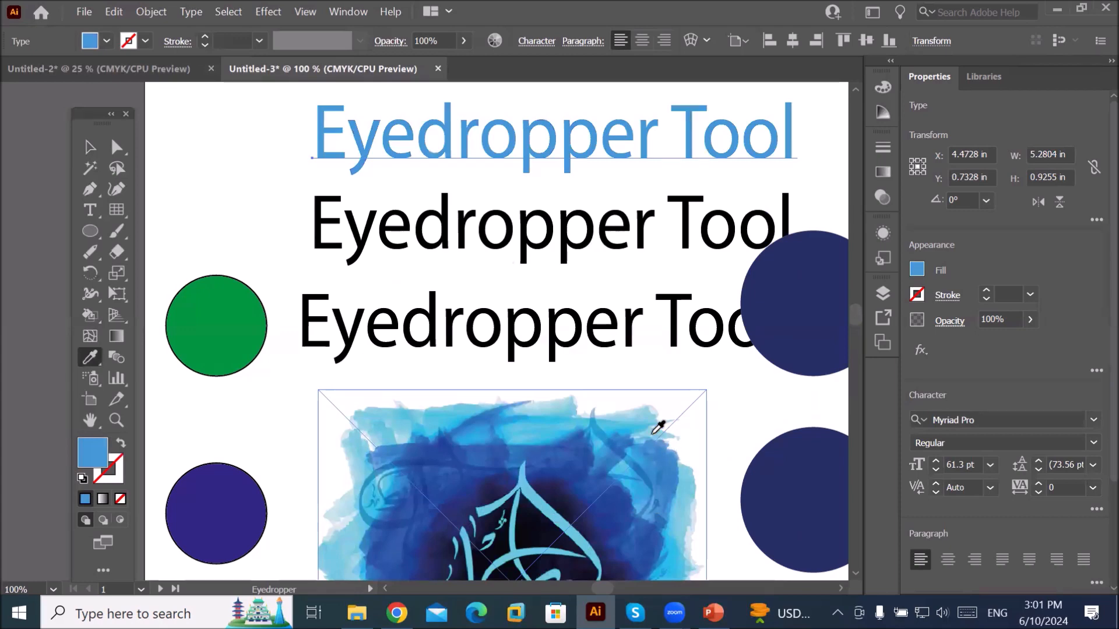
{"action": "left_click", "coordinate": [654, 433]}
{"action": "left_click", "coordinate": [573, 459]}
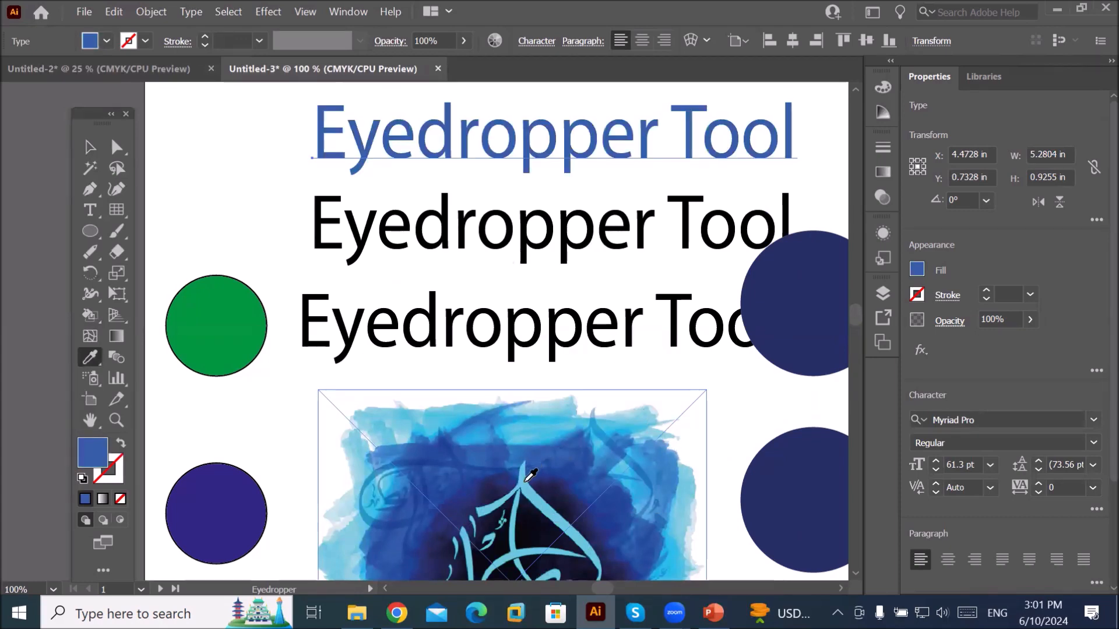
{"action": "left_click", "coordinate": [526, 481]}
- Select the second Eyedropper Tool title and recolor it dark navy by sampling around the calligraphy in the placed image
{"action": "left_click", "coordinate": [81, 149]}
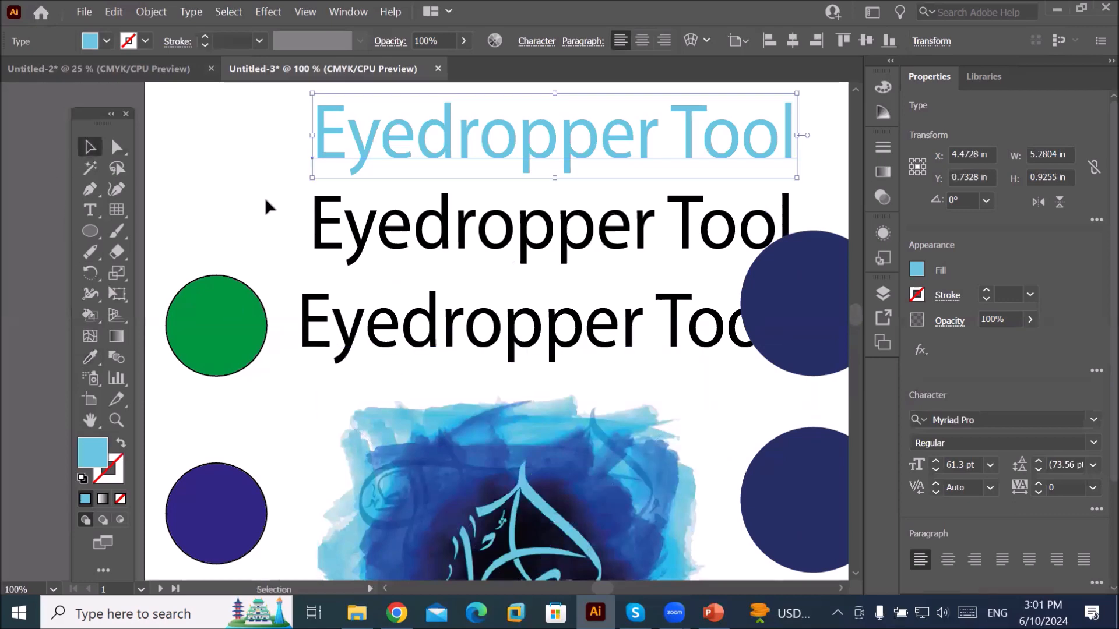
{"action": "left_click", "coordinate": [358, 250]}
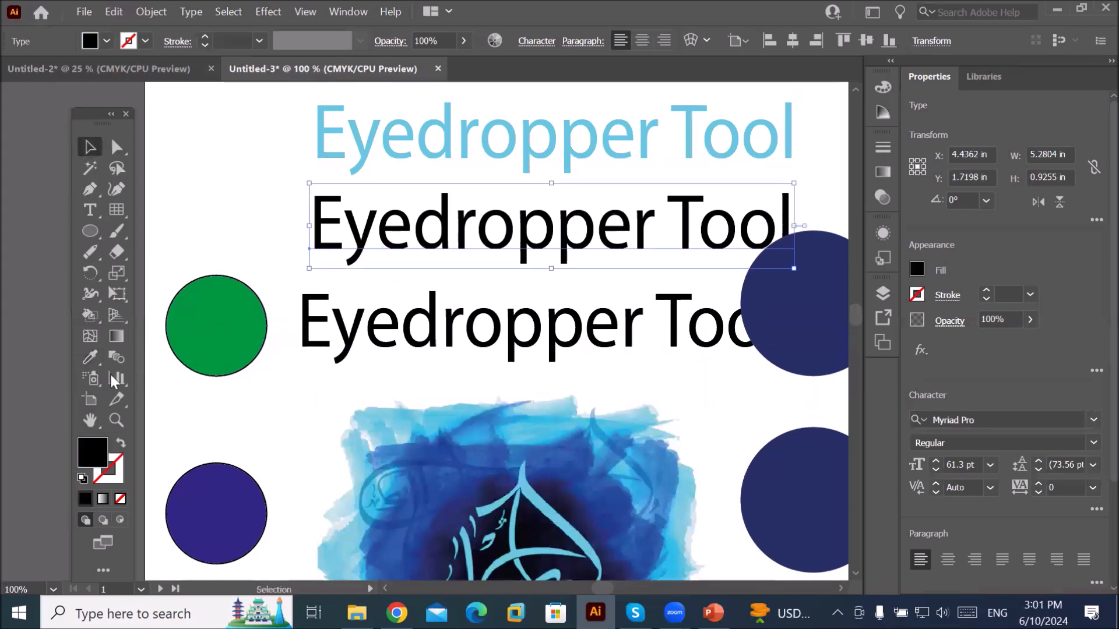
{"action": "left_click", "coordinate": [90, 357]}
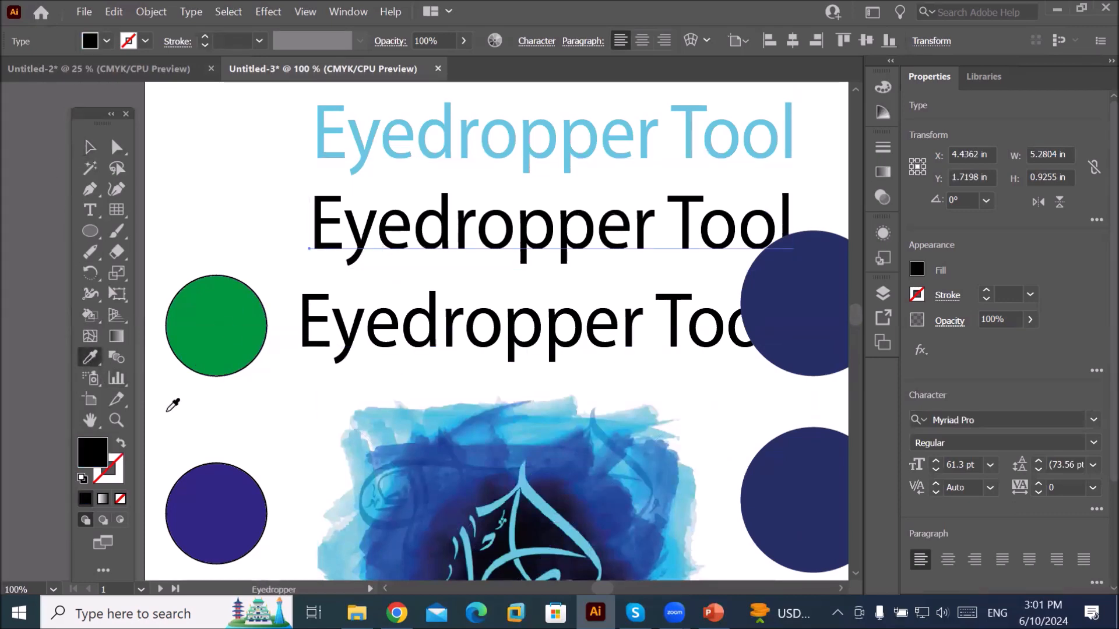
{"action": "left_click", "coordinate": [465, 499]}
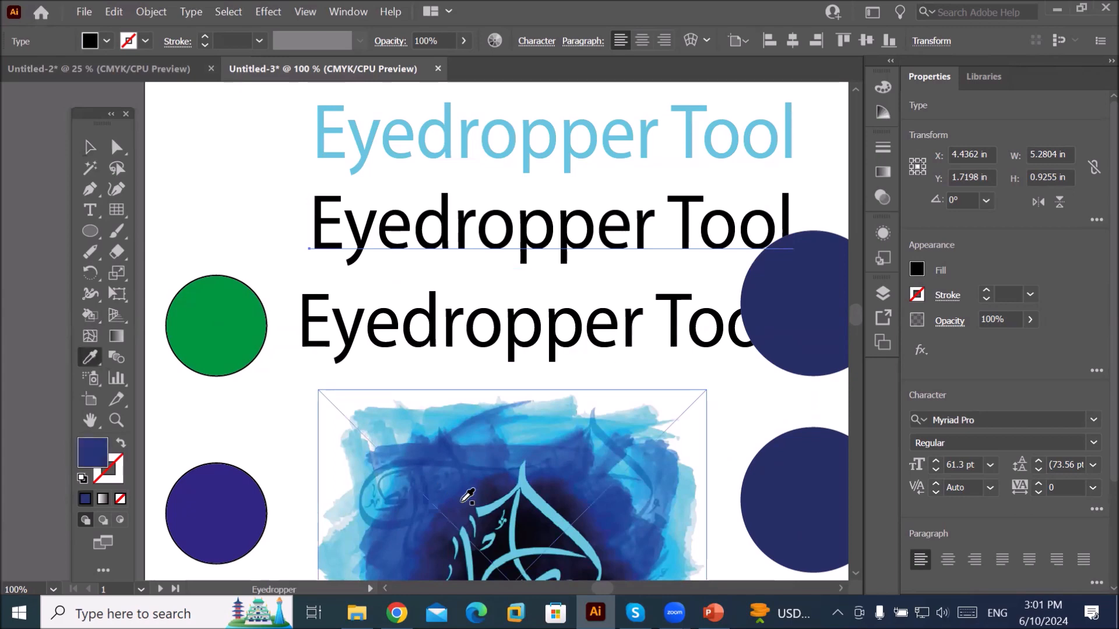
{"action": "left_click", "coordinate": [493, 513]}
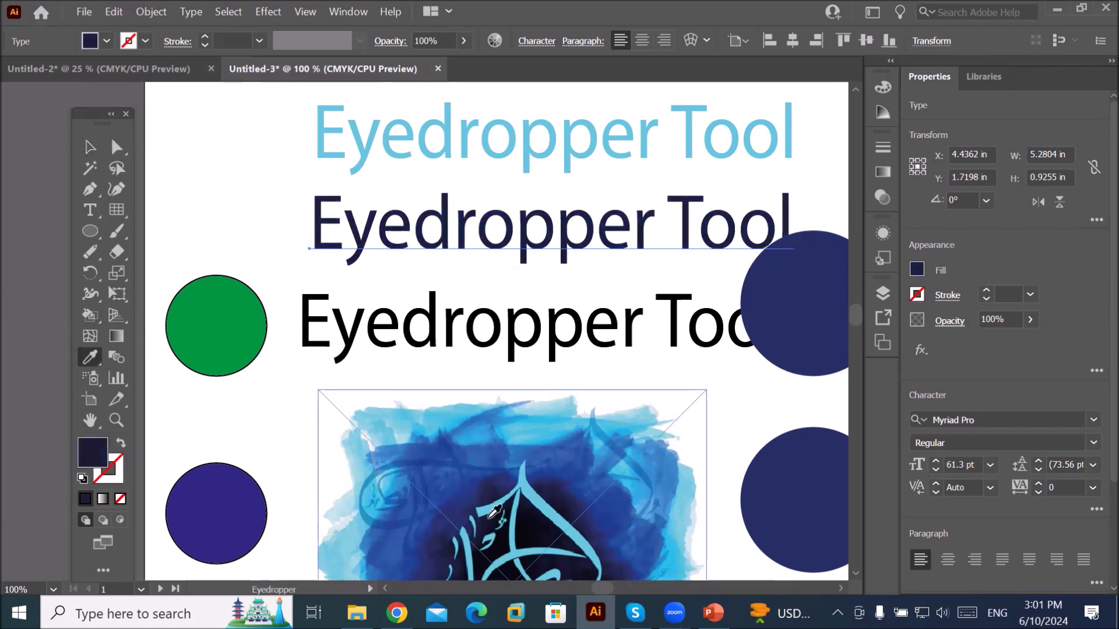
- Resample the second title's color from blue and near-black spots of the placed image, ending on teal from the calligraphy's edge
{"action": "left_click", "coordinate": [88, 147]}
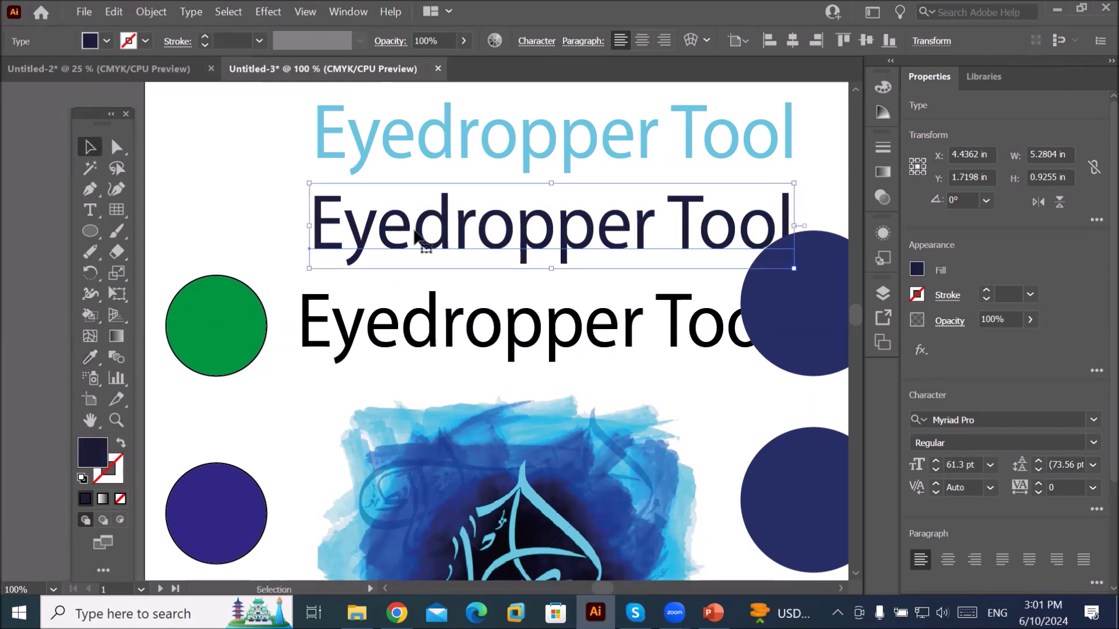
{"action": "left_click", "coordinate": [92, 356]}
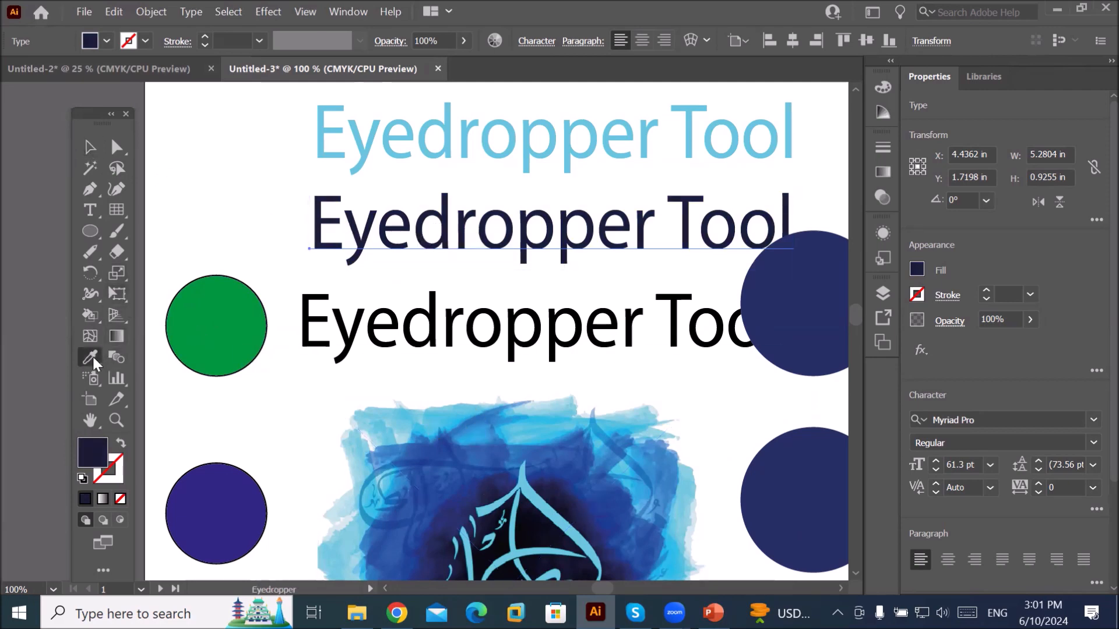
{"action": "left_click", "coordinate": [493, 470]}
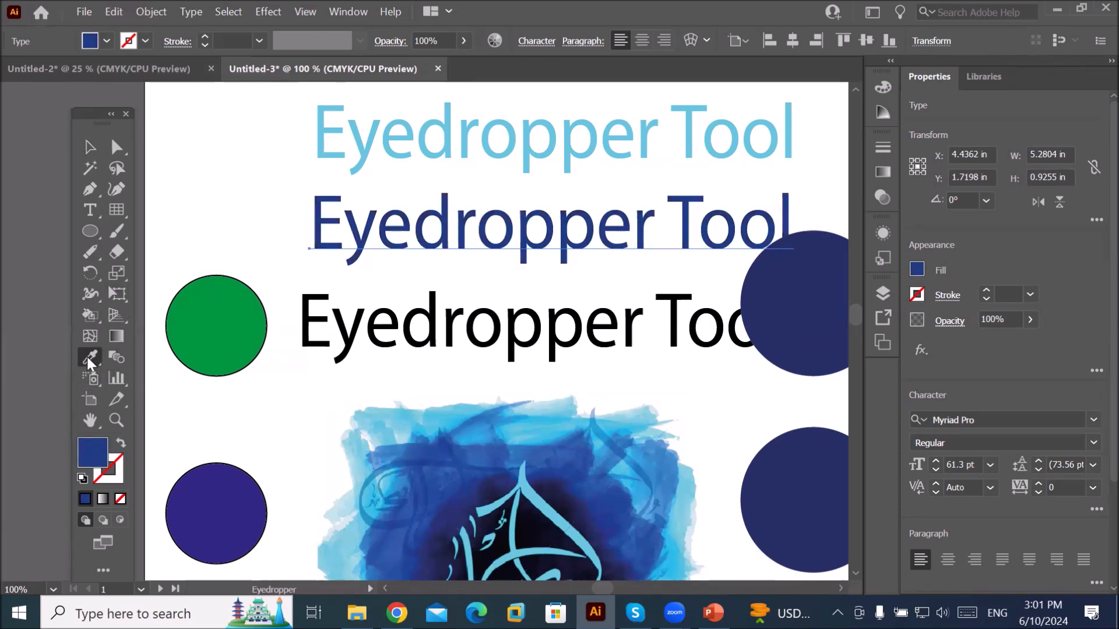
{"action": "left_click", "coordinate": [495, 493]}
{"action": "left_click", "coordinate": [523, 506]}
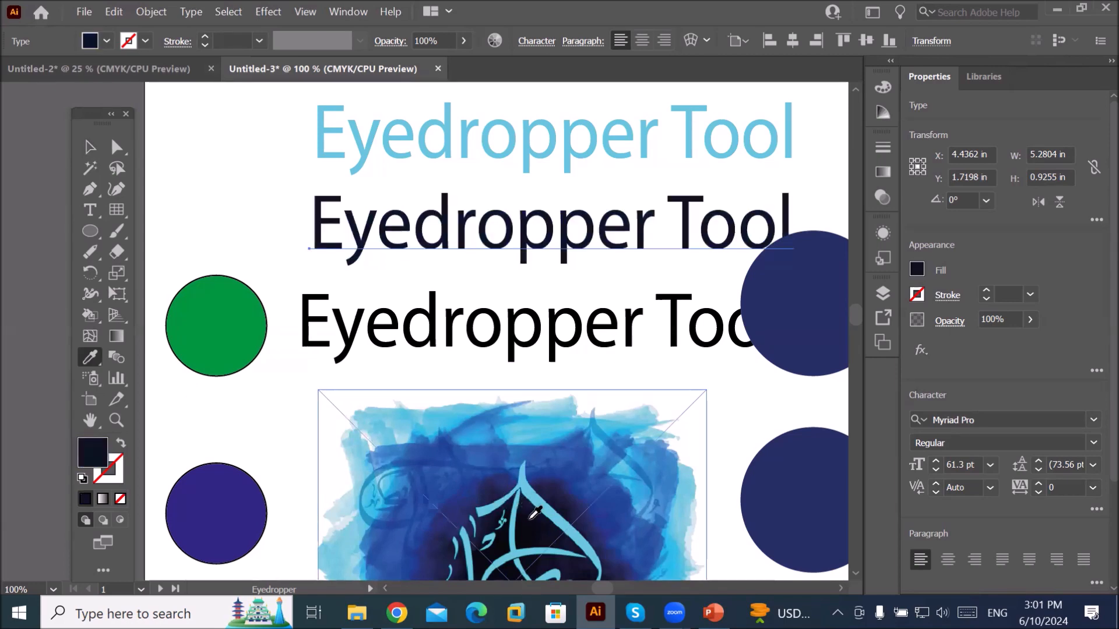
{"action": "left_click", "coordinate": [512, 539]}
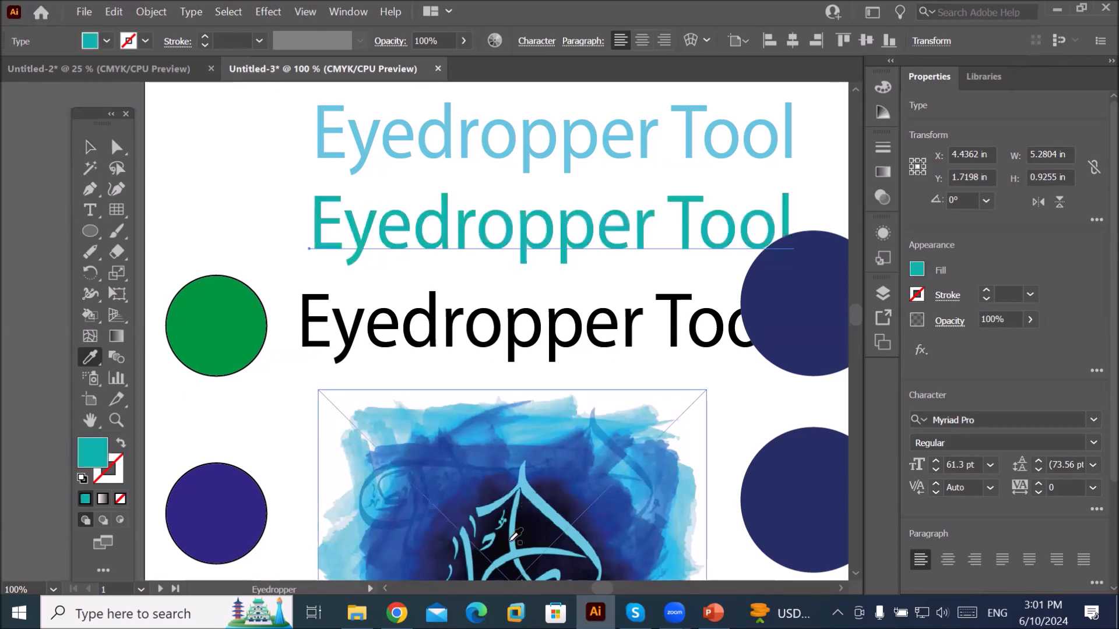
- Select the third Eyedropper Tool title and apply the green circle's fill and stroke with the Eyedropper, then those of the purple circle
{"action": "left_click", "coordinate": [90, 147]}
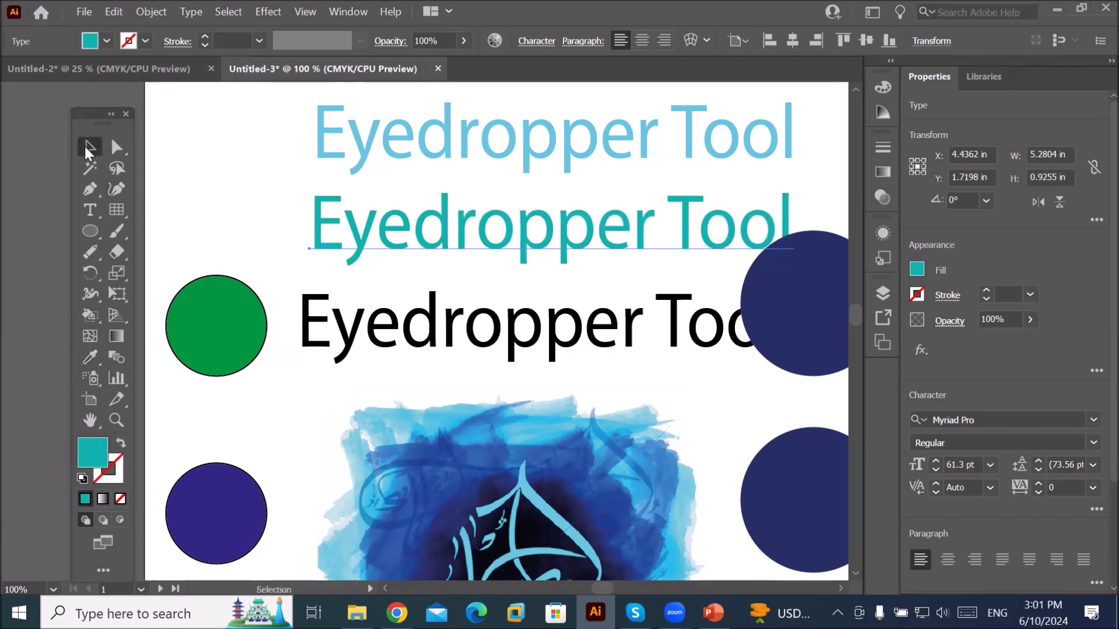
{"action": "left_click", "coordinate": [277, 406]}
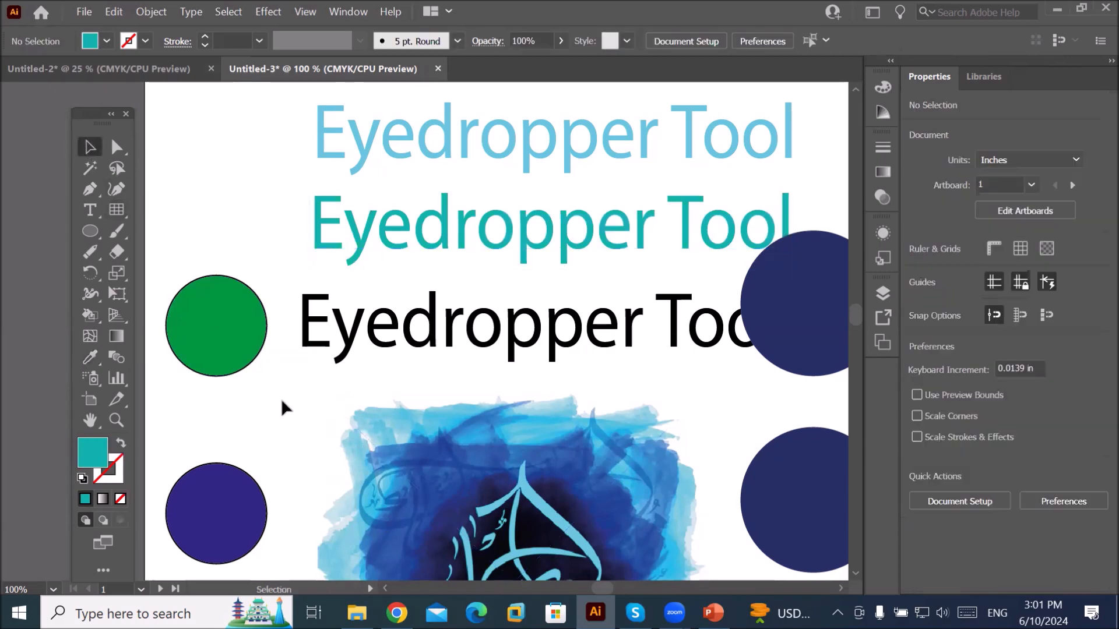
{"action": "left_click", "coordinate": [372, 322]}
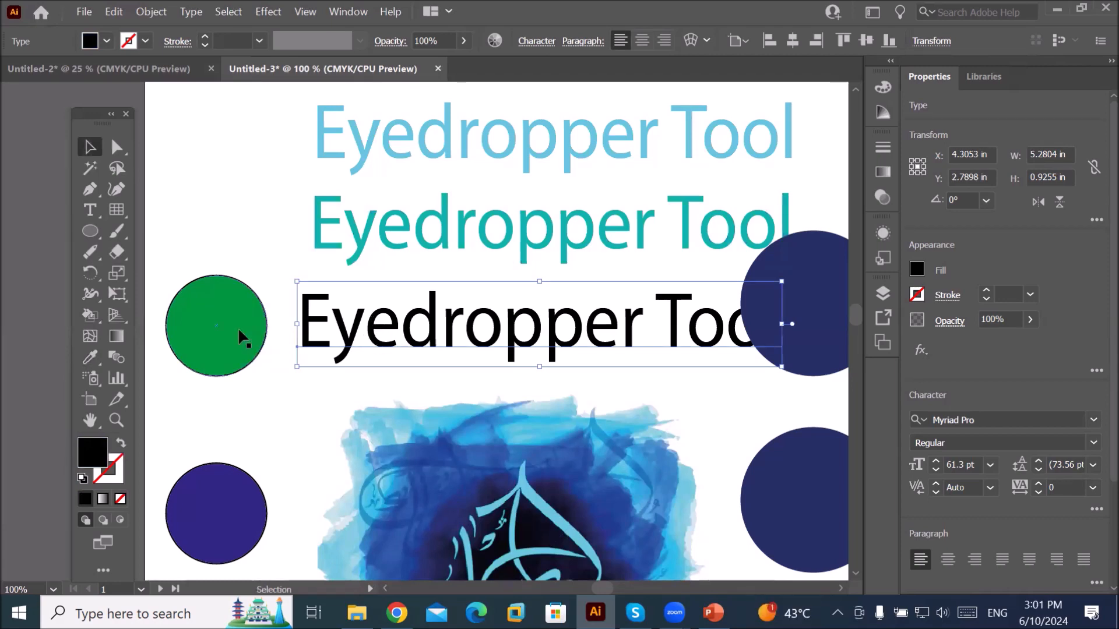
{"action": "left_click", "coordinate": [91, 357]}
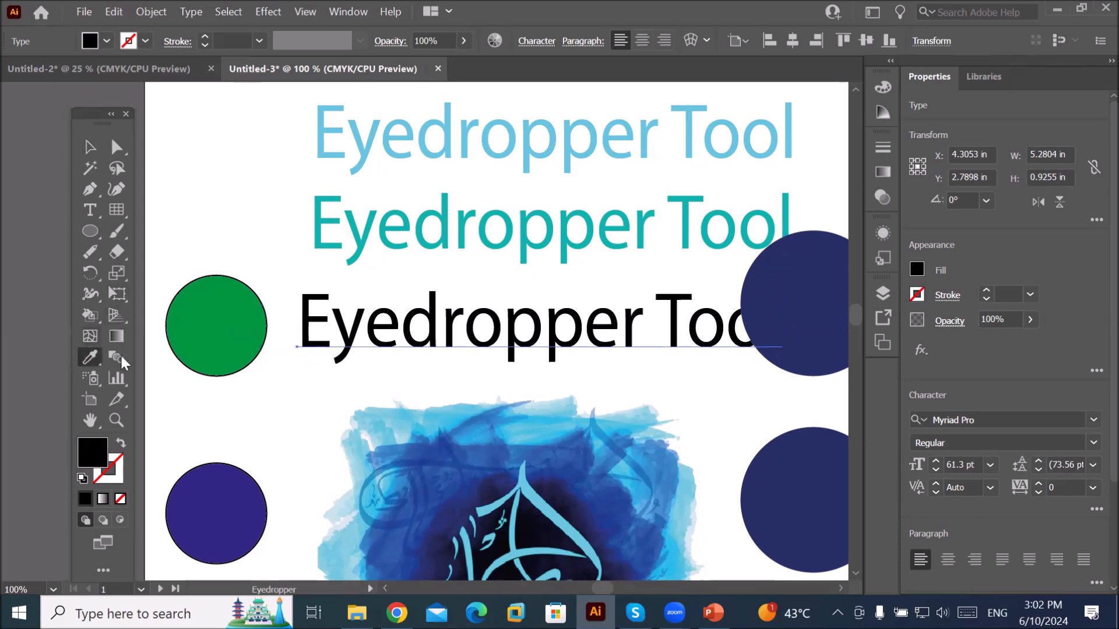
{"action": "left_click", "coordinate": [213, 322]}
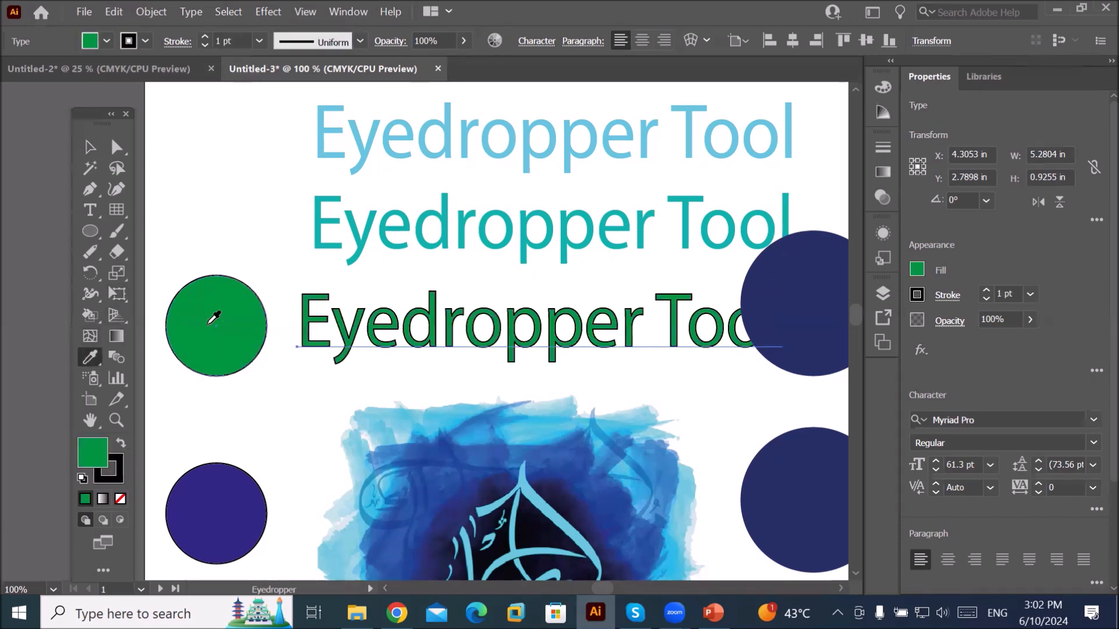
{"action": "left_click", "coordinate": [223, 482]}
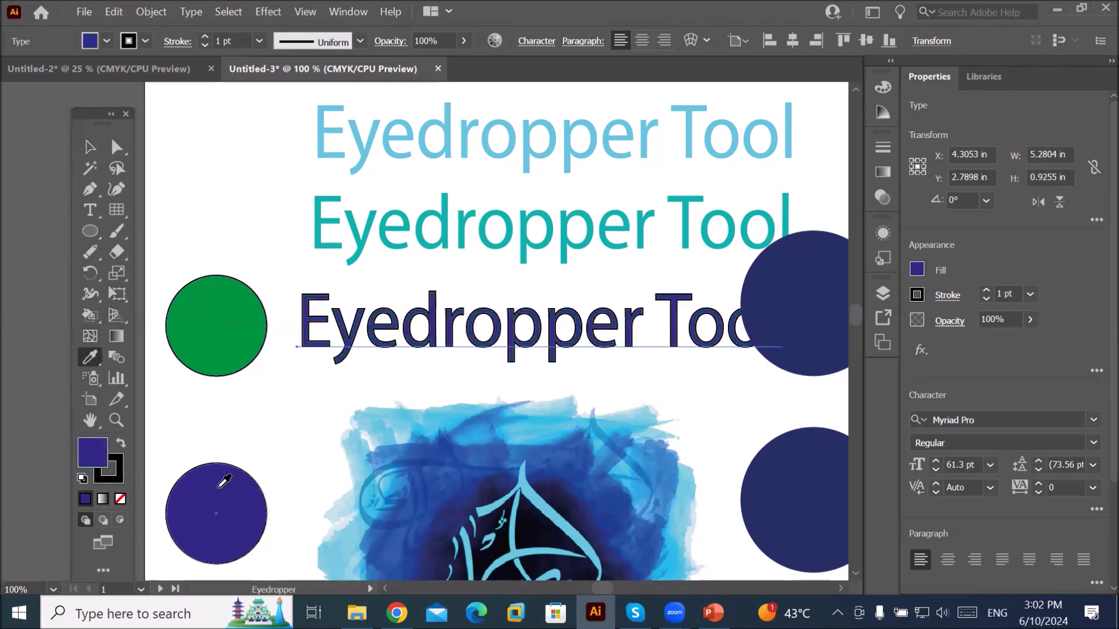
{"action": "scroll", "coordinate": [226, 475], "scroll_direction": "down", "scroll_amount": 2}
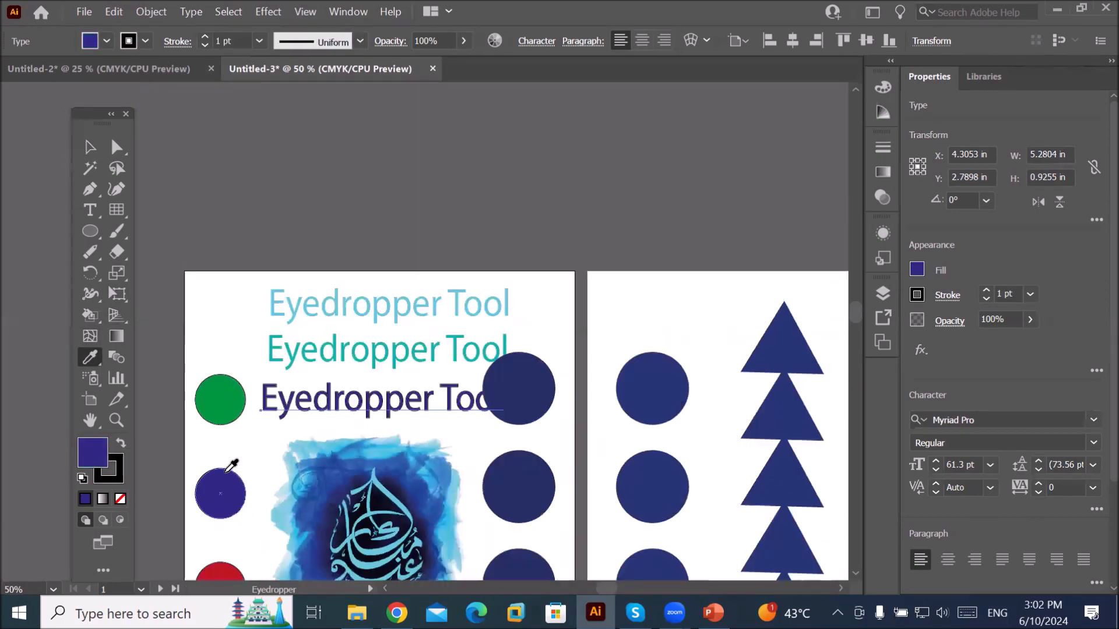
- Apply the red circle's fill and stroke to the third Eyedropper Tool title, and review the Eyedropper options without changing them
{"action": "left_click", "coordinate": [223, 572]}
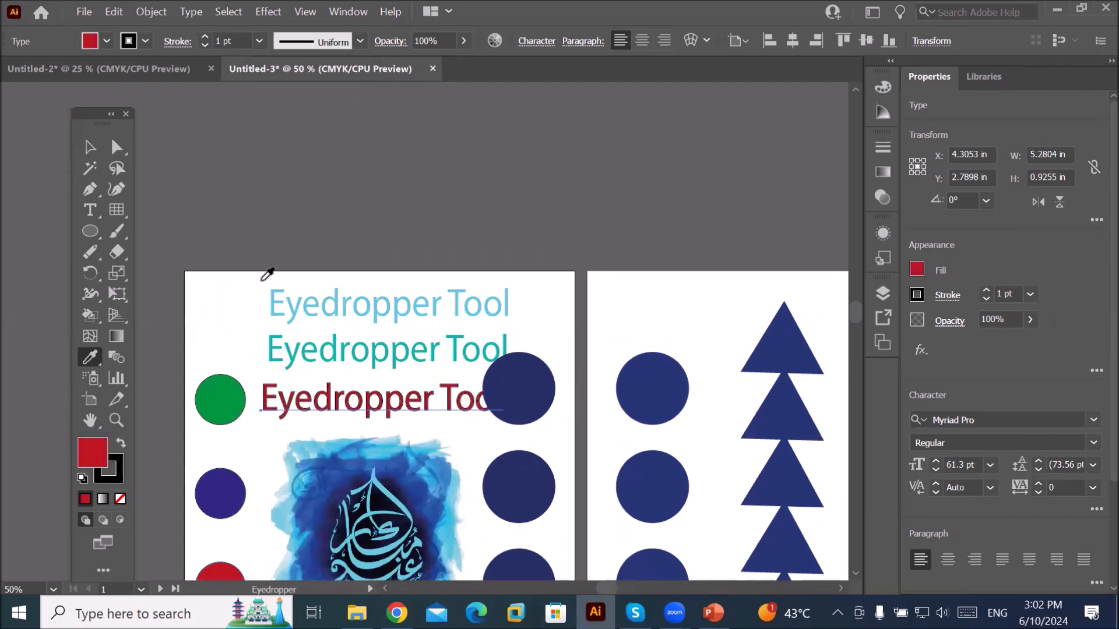
{"action": "double_click", "coordinate": [88, 358]}
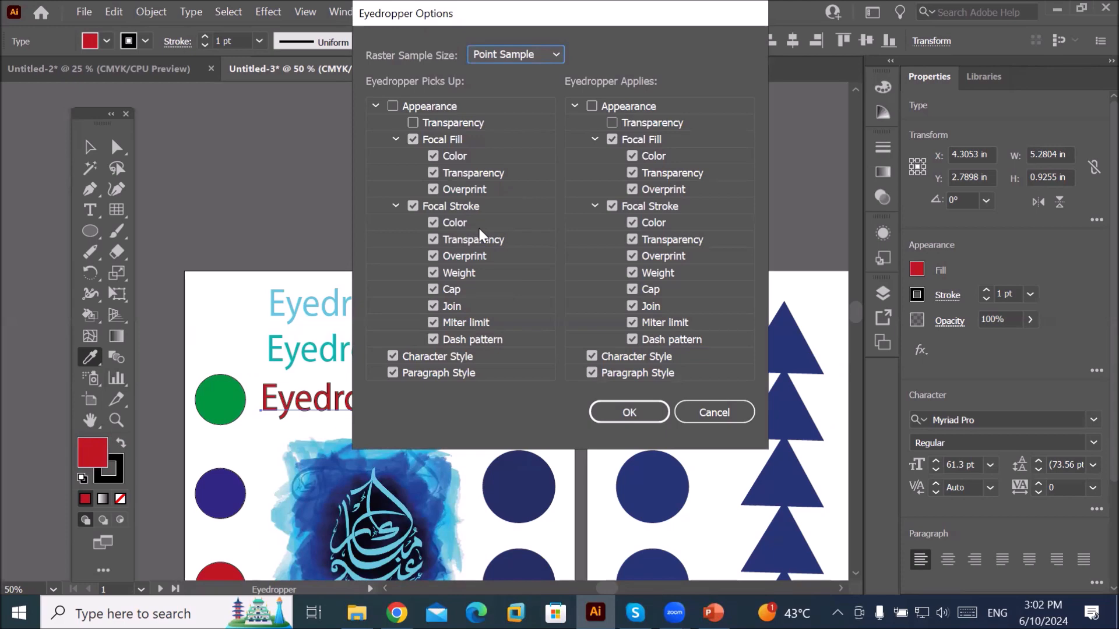
{"action": "left_click", "coordinate": [718, 413]}
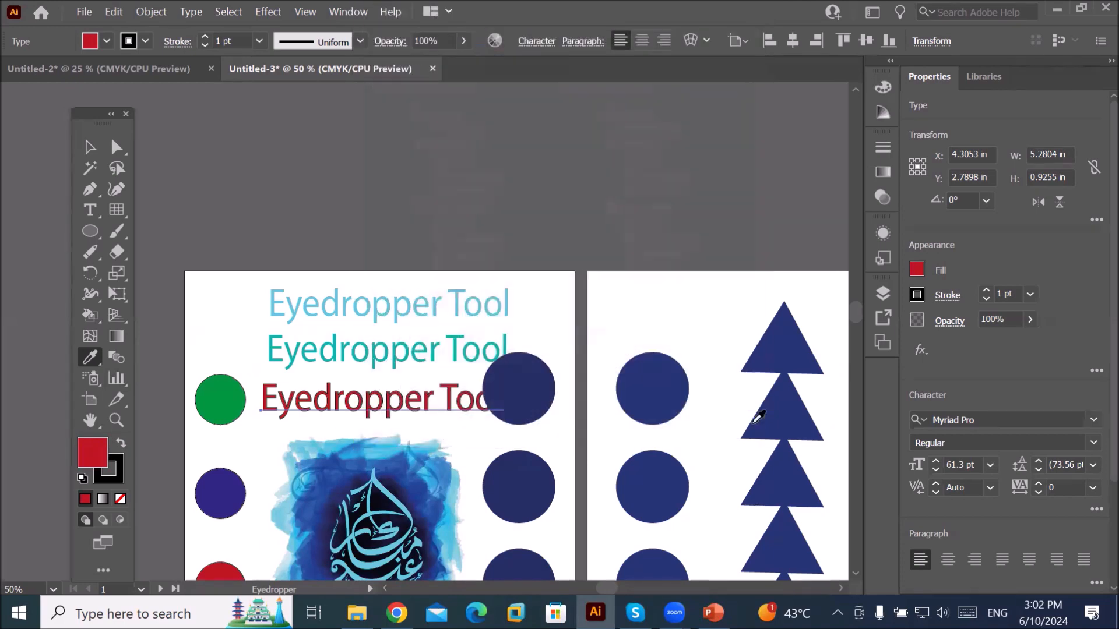
- Move the upper two blue circles to the top of the second artboard and shift the upper two triangles toward them
{"action": "left_click", "coordinate": [89, 147]}
{"action": "left_click_drag", "start_coordinate": [653, 379], "coordinate": [647, 309]}
{"action": "left_click_drag", "start_coordinate": [665, 479], "coordinate": [654, 414]}
{"action": "left_click_drag", "start_coordinate": [778, 345], "coordinate": [742, 323]}
{"action": "left_click_drag", "start_coordinate": [791, 399], "coordinate": [745, 401]}
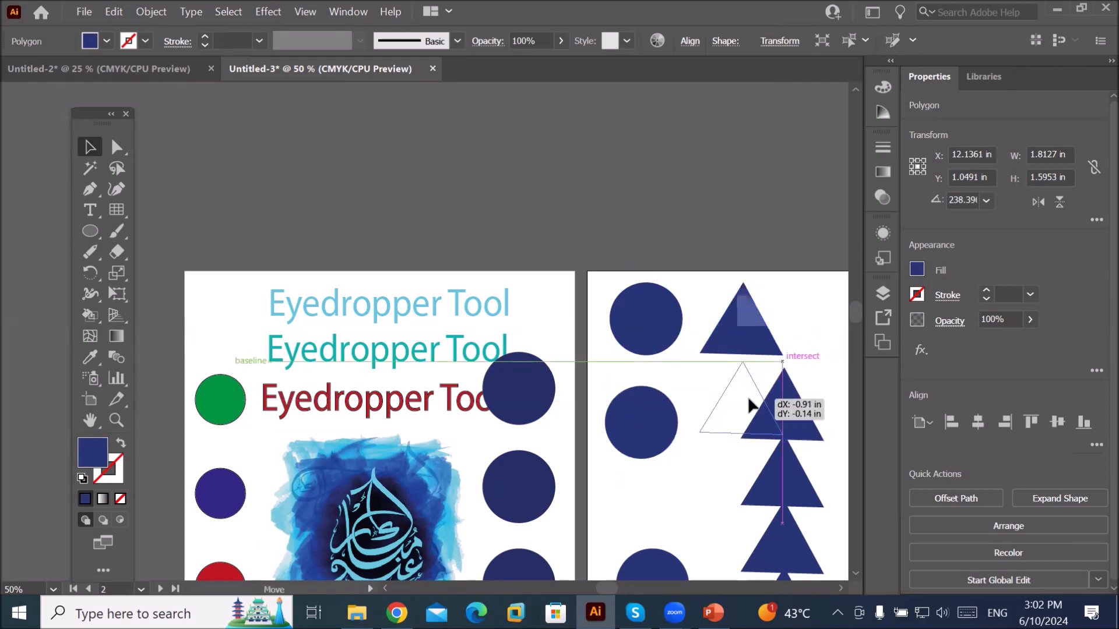
- Reset the two moved circles and two moved triangles to the default white fill and black stroke, with a 5 pt stroke weight
{"action": "left_click", "coordinate": [83, 479]}
{"action": "left_click_drag", "start_coordinate": [593, 291], "coordinate": [729, 426]}
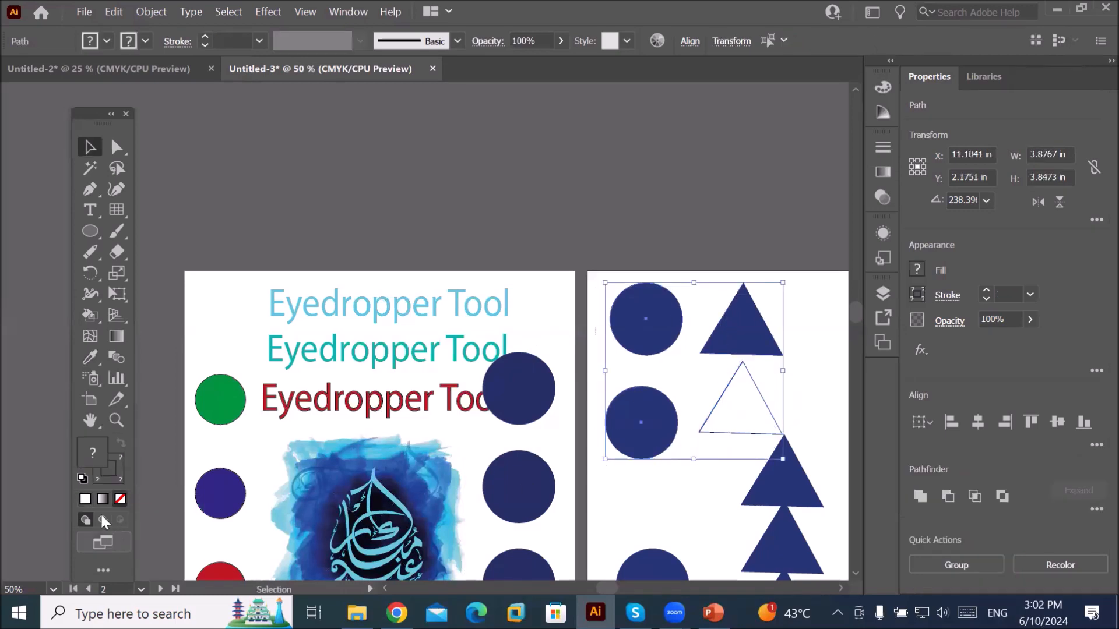
{"action": "left_click", "coordinate": [83, 478]}
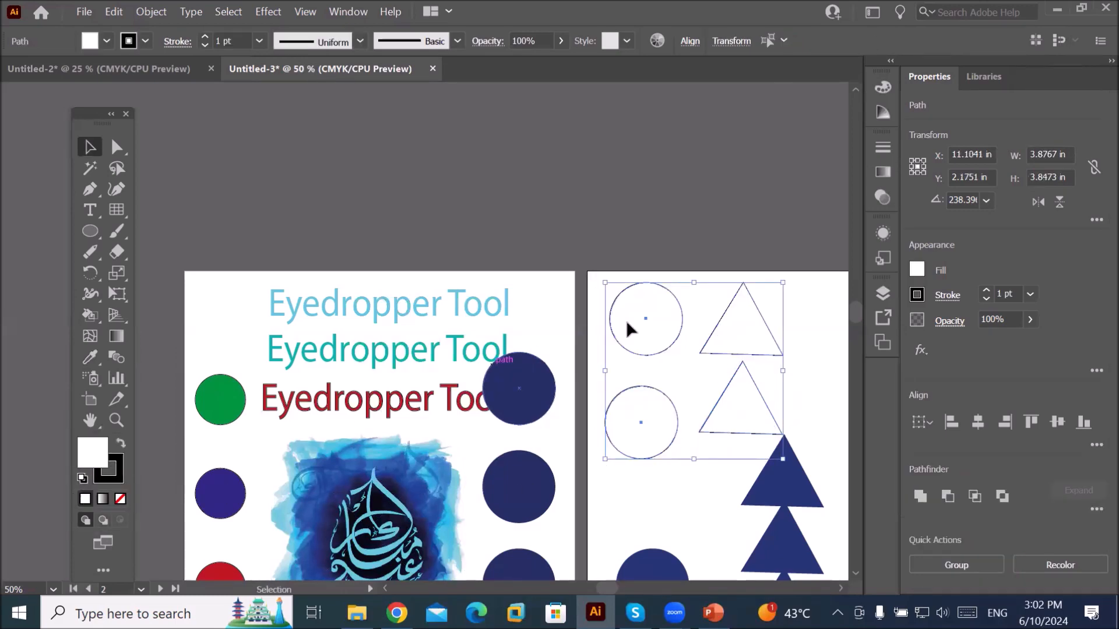
{"action": "left_click", "coordinate": [204, 35]}
{"action": "left_click", "coordinate": [204, 35]}
{"action": "left_click", "coordinate": [204, 35]}
{"action": "left_click", "coordinate": [204, 35]}
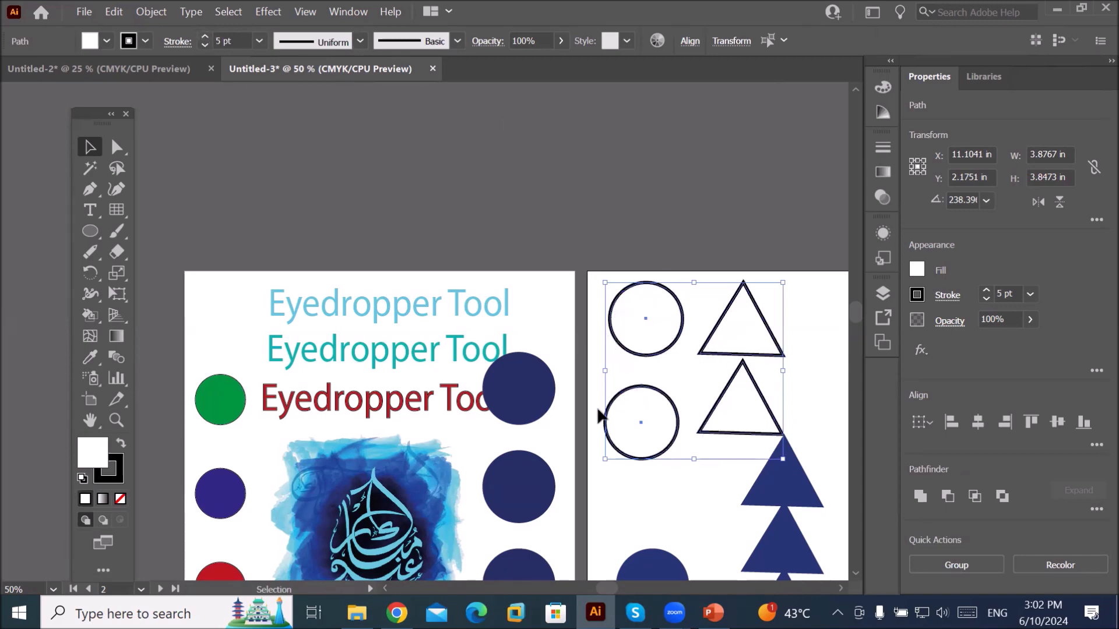
- Select the green circle on the first artboard and set its stroke weight to 10 pt
{"action": "left_click", "coordinate": [226, 418]}
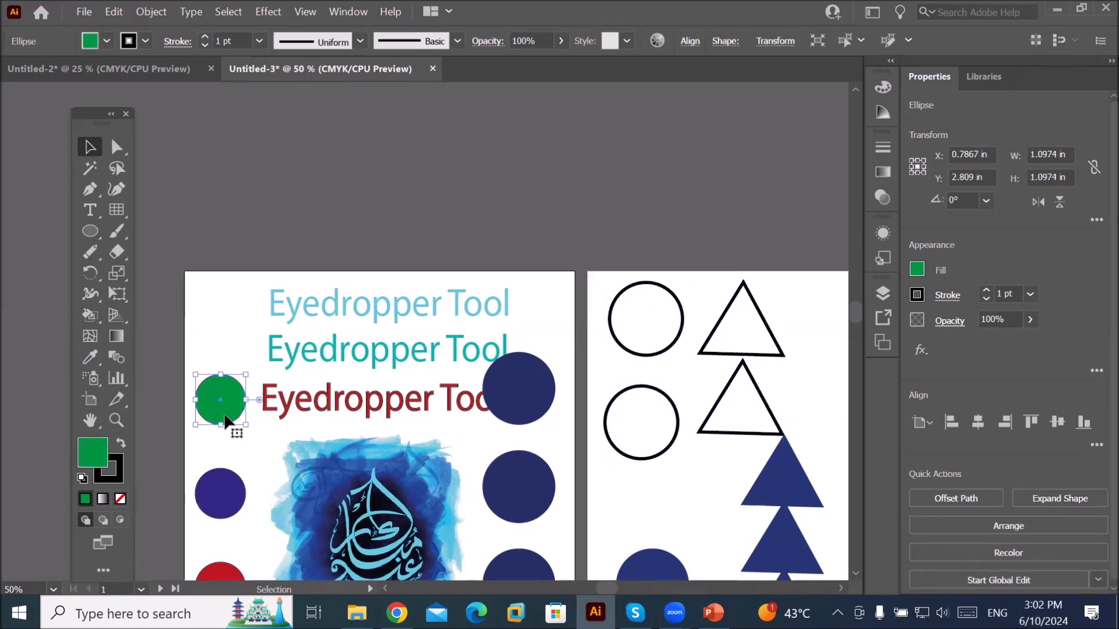
{"action": "left_click", "coordinate": [203, 37]}
{"action": "left_click", "coordinate": [204, 37]}
{"action": "left_click", "coordinate": [203, 38]}
{"action": "left_click", "coordinate": [204, 38]}
- Set the purple circle's stroke weight to 15 pt and change its fill to yellow
{"action": "left_click", "coordinate": [232, 485]}
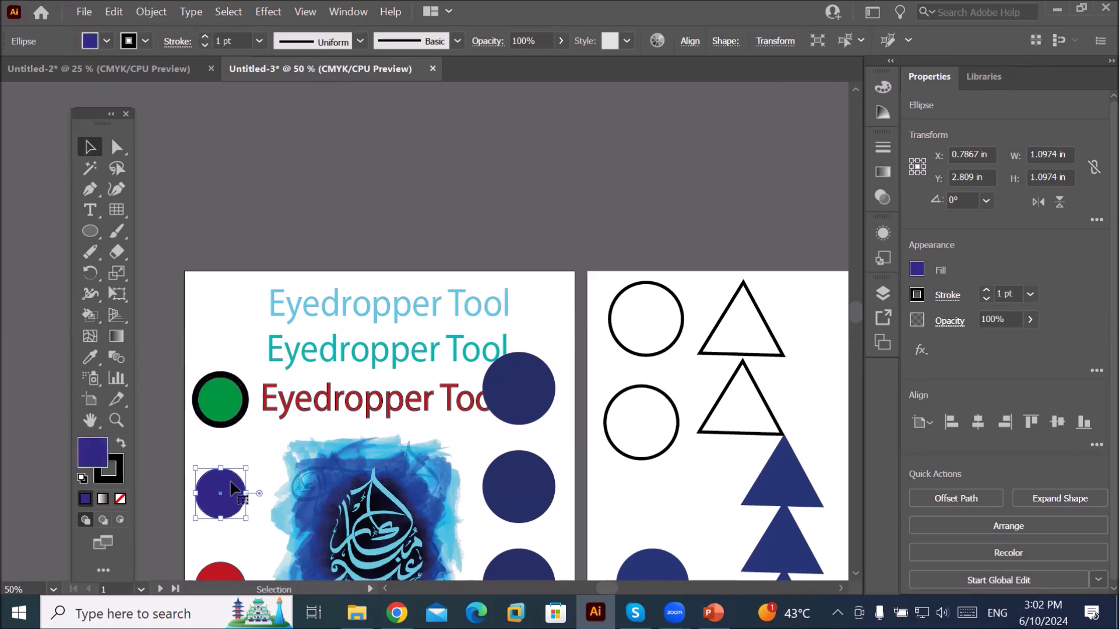
{"action": "left_click", "coordinate": [204, 37]}
{"action": "left_click", "coordinate": [204, 37]}
{"action": "left_click", "coordinate": [204, 36]}
{"action": "left_click", "coordinate": [204, 36]}
{"action": "left_click", "coordinate": [204, 36]}
{"action": "left_click", "coordinate": [204, 37]}
{"action": "left_click", "coordinate": [204, 36]}
{"action": "left_click", "coordinate": [204, 36]}
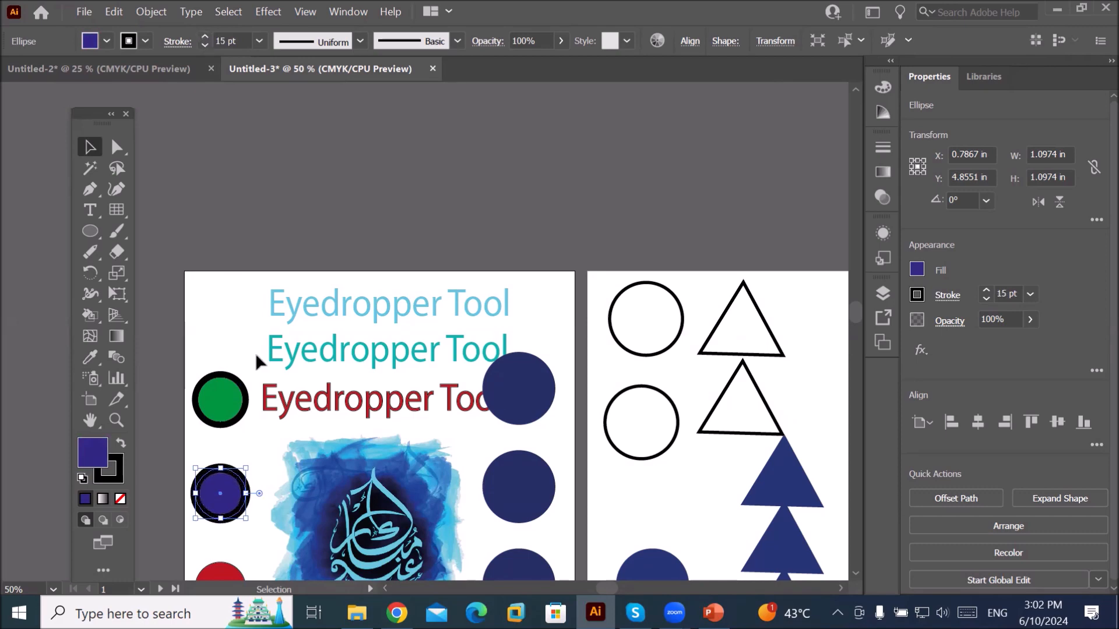
{"action": "left_click", "coordinate": [106, 44]}
{"action": "left_click", "coordinate": [71, 70]}
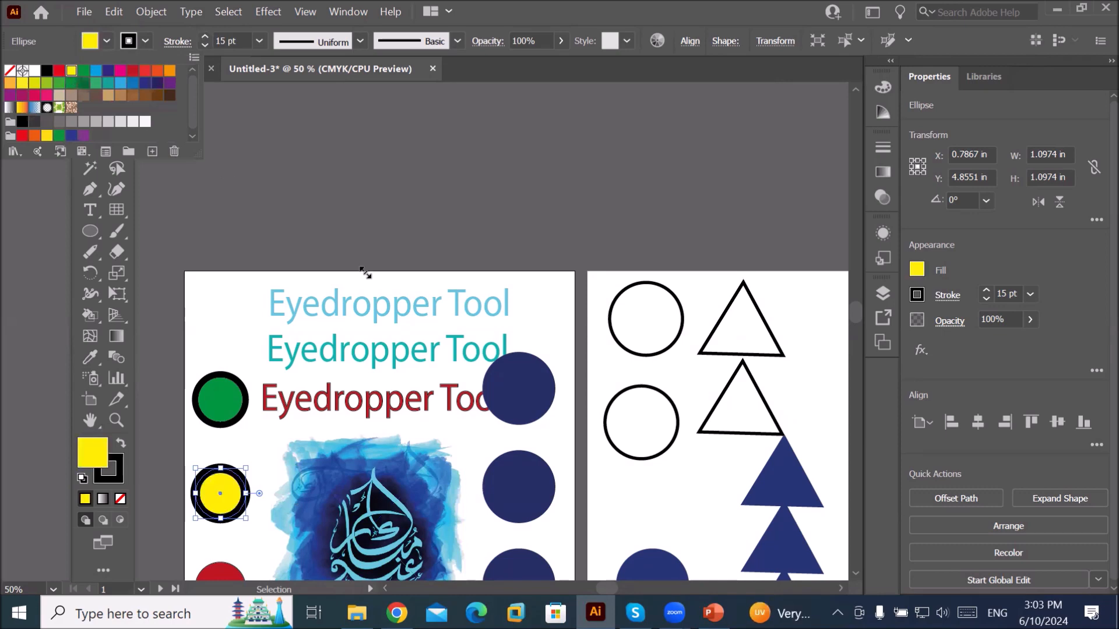
{"action": "left_click", "coordinate": [327, 299]}
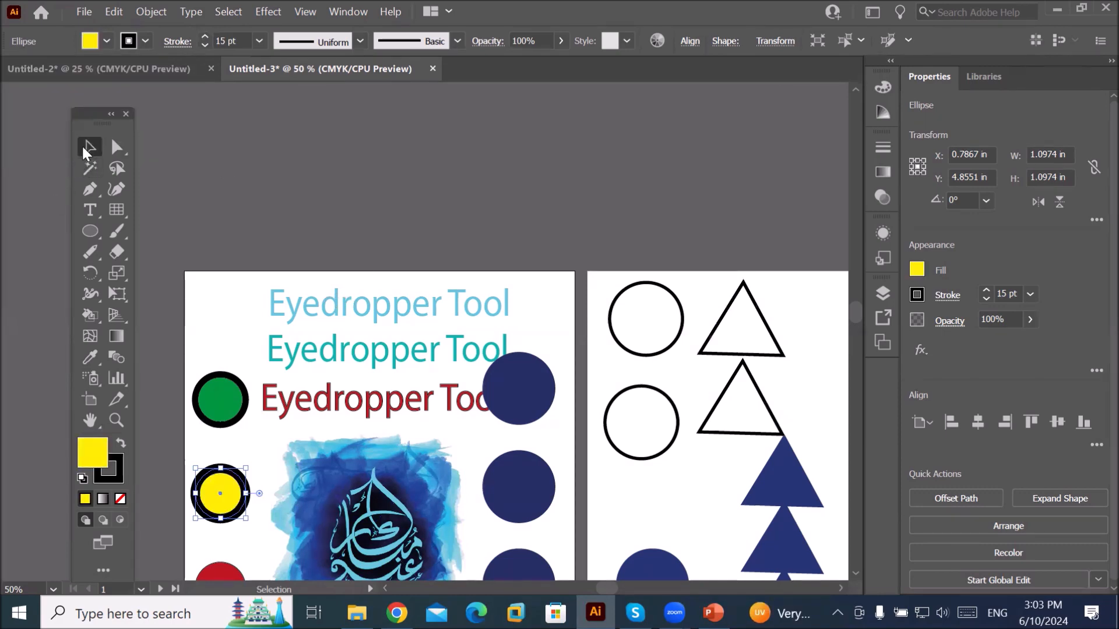
{"action": "left_click_drag", "start_coordinate": [604, 303], "coordinate": [767, 437]}
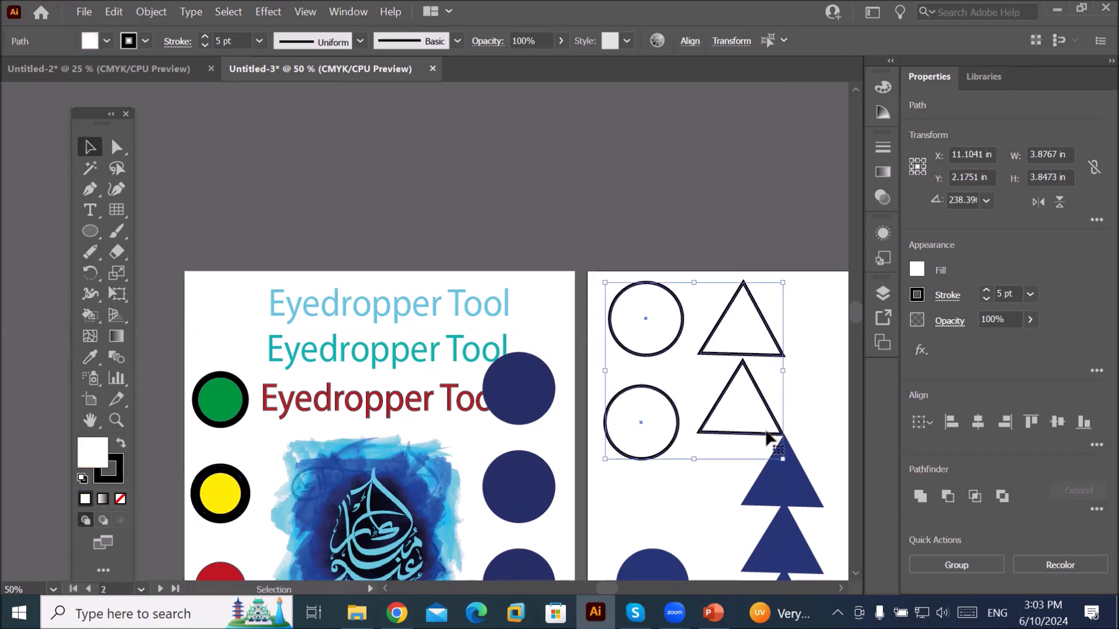
{"action": "double_click", "coordinate": [92, 354]}
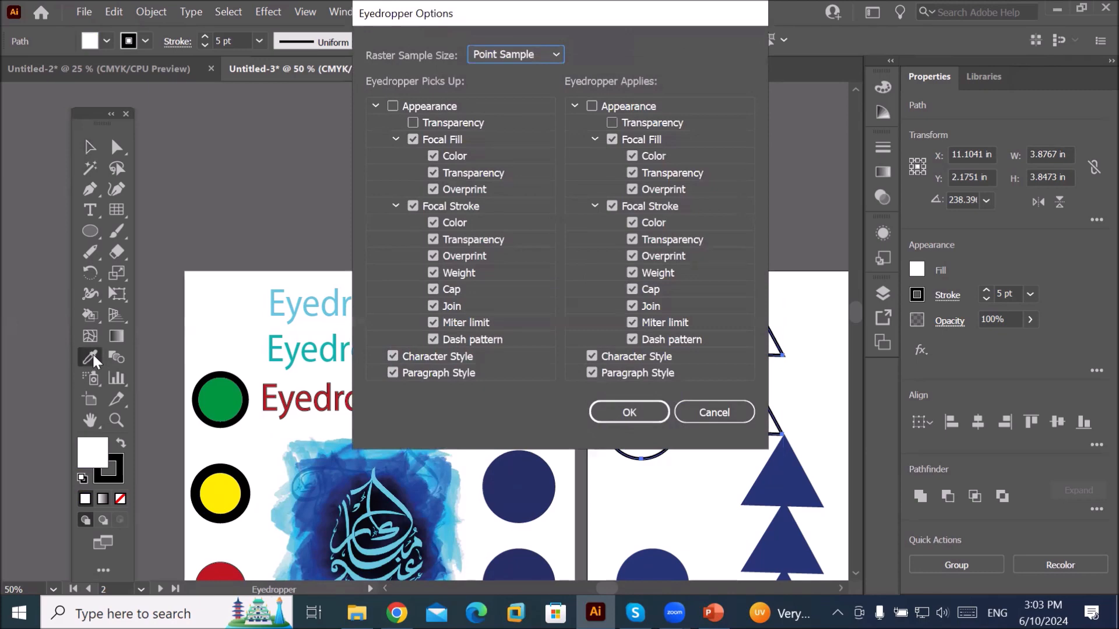
{"action": "key", "text": "Return"}
{"action": "left_click", "coordinate": [89, 152]}
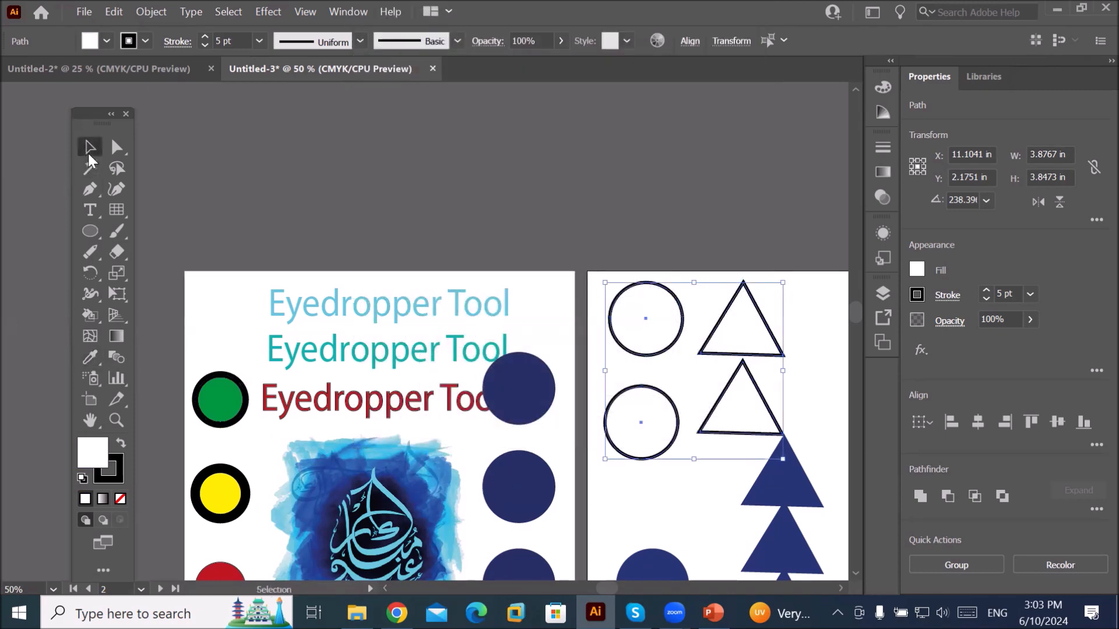
- Turn the green circle's stroke into a dashed line with 12 pt dashes and round caps
{"action": "left_click", "coordinate": [230, 398]}
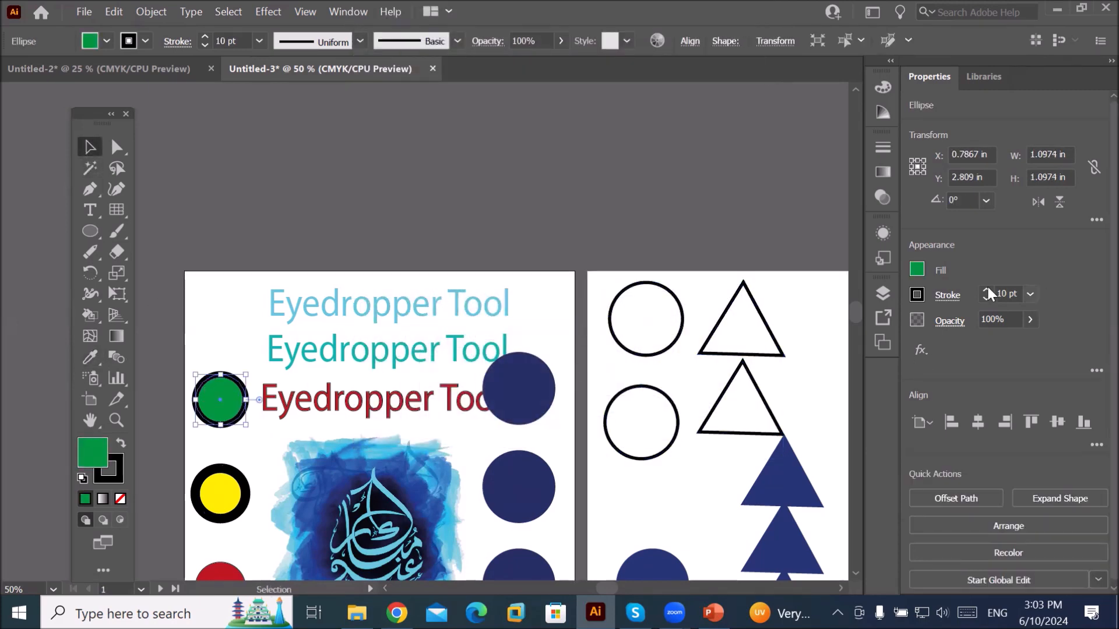
{"action": "left_click", "coordinate": [948, 294]}
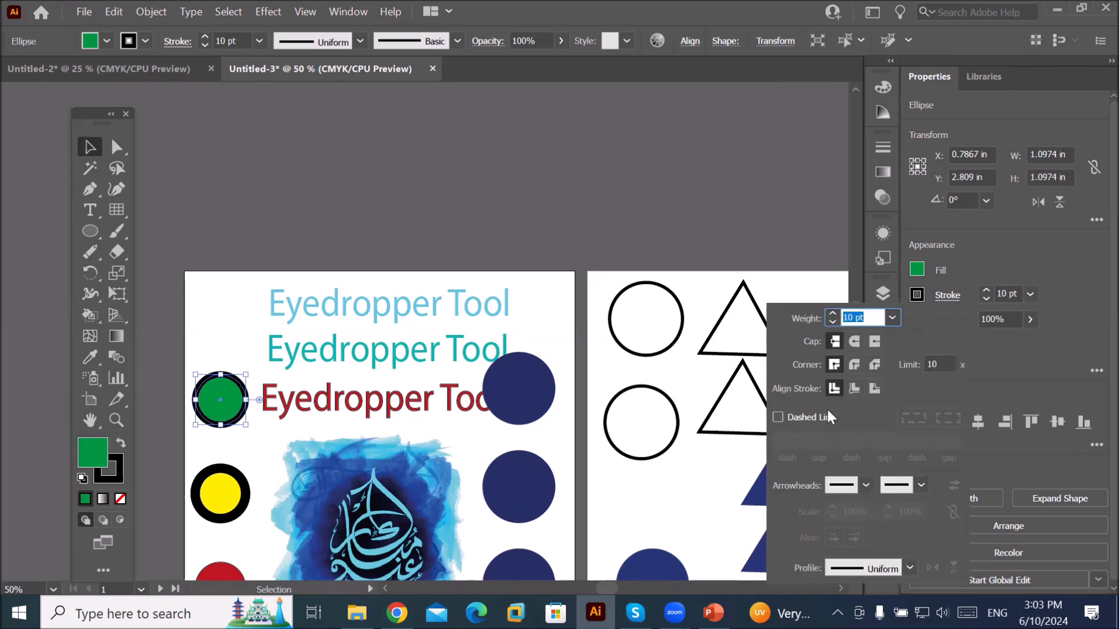
{"action": "left_click", "coordinate": [778, 417]}
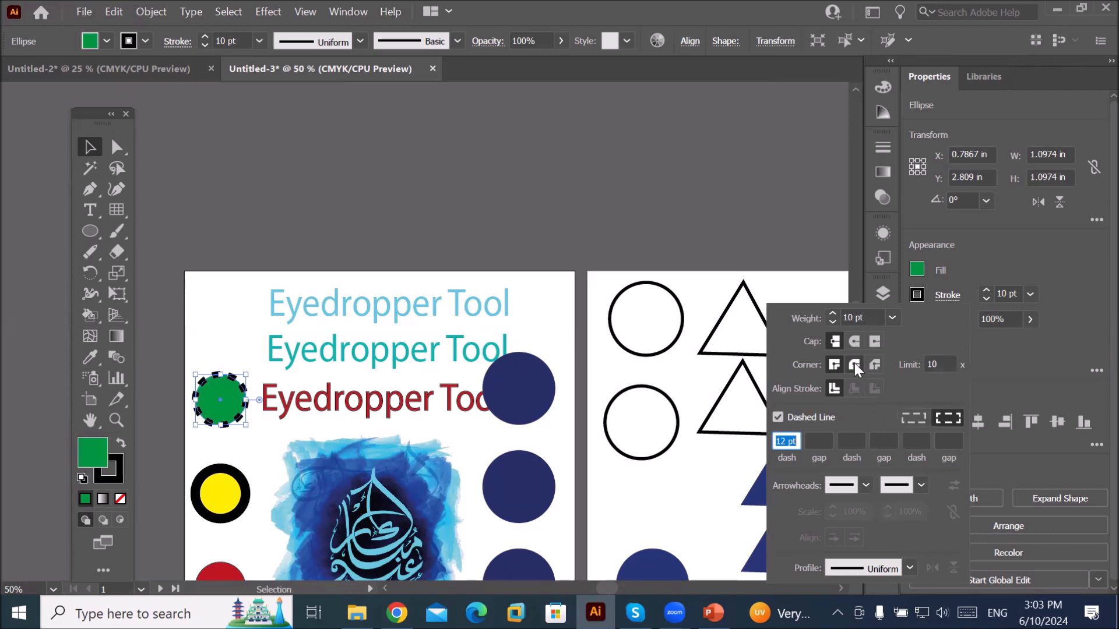
{"action": "left_click", "coordinate": [853, 343]}
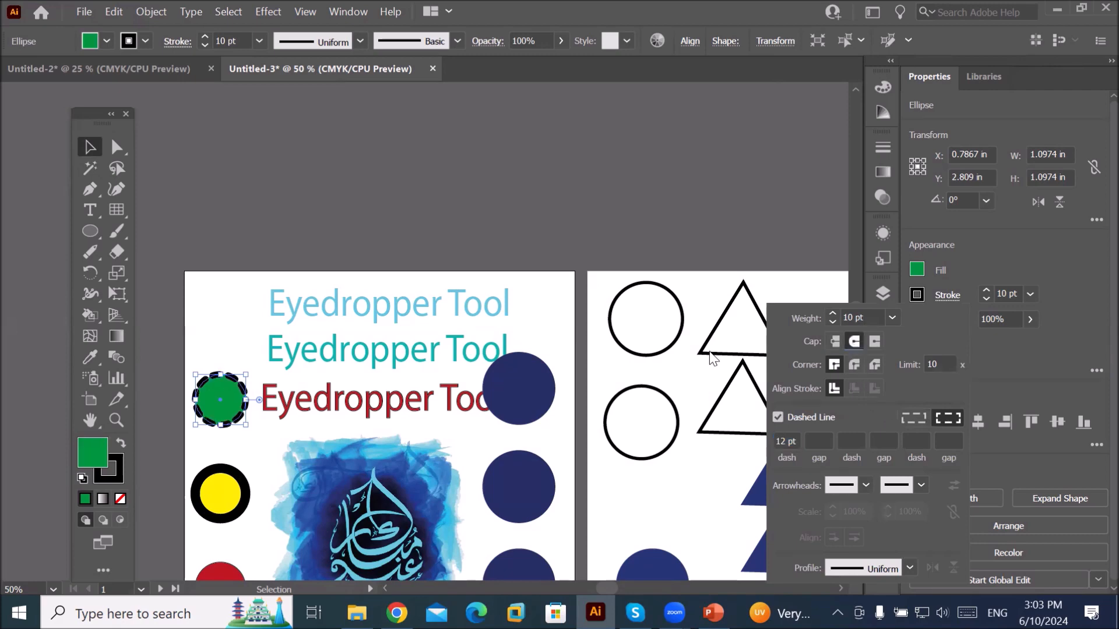
{"action": "left_click", "coordinate": [91, 148]}
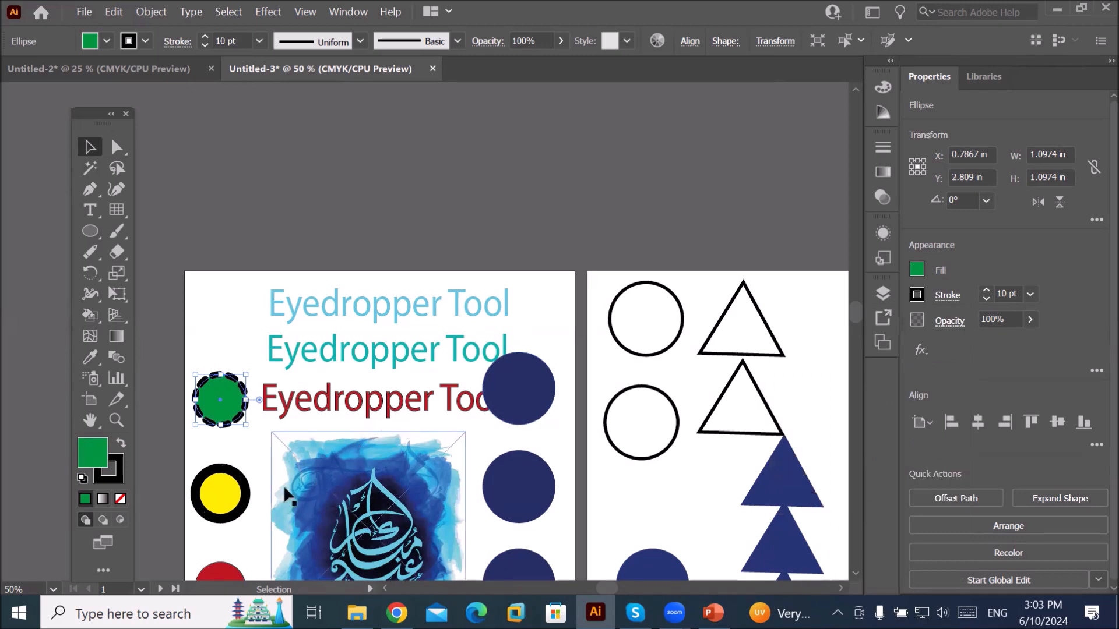
- Move the yellow circle directly above the green circle and recolor the green circle's dashed stroke red
{"action": "left_click", "coordinate": [236, 494]}
{"action": "mouse_move", "coordinate": [235, 492]}
{"action": "left_mouse_down"}
{"action": "mouse_move", "coordinate": [222, 341]}
{"action": "mouse_move", "coordinate": [236, 320]}
{"action": "left_mouse_up"}
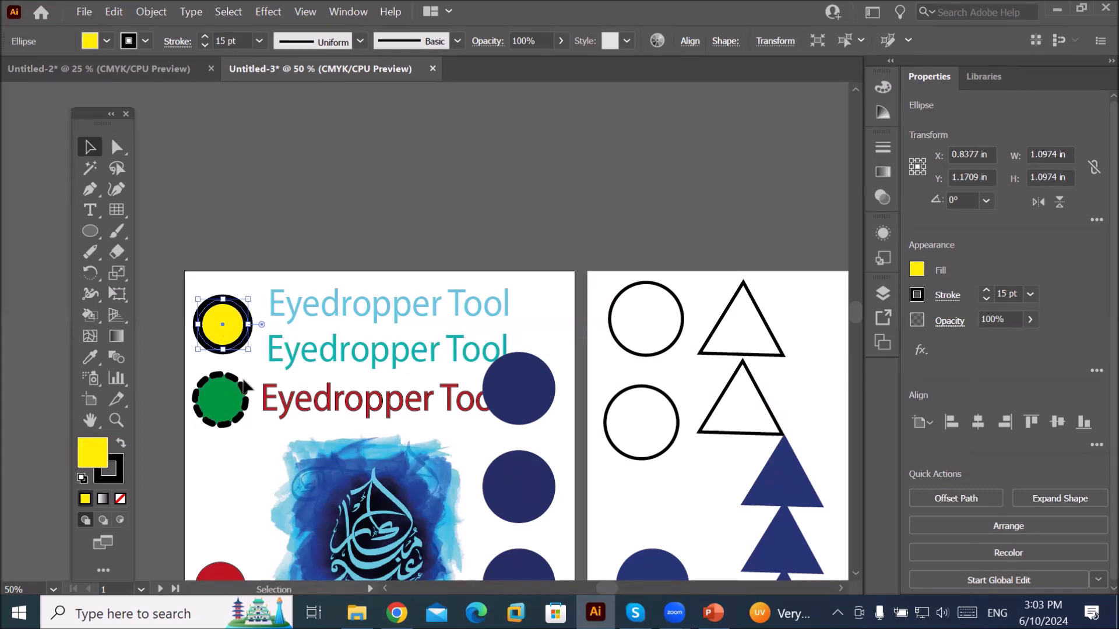
{"action": "left_click", "coordinate": [236, 415]}
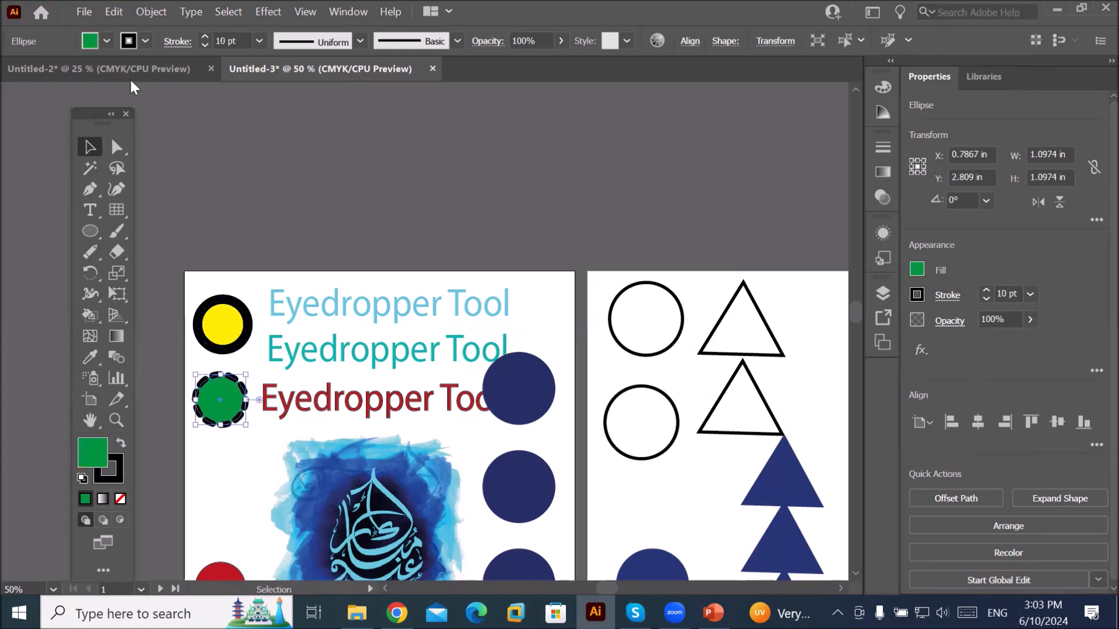
{"action": "left_click", "coordinate": [144, 41]}
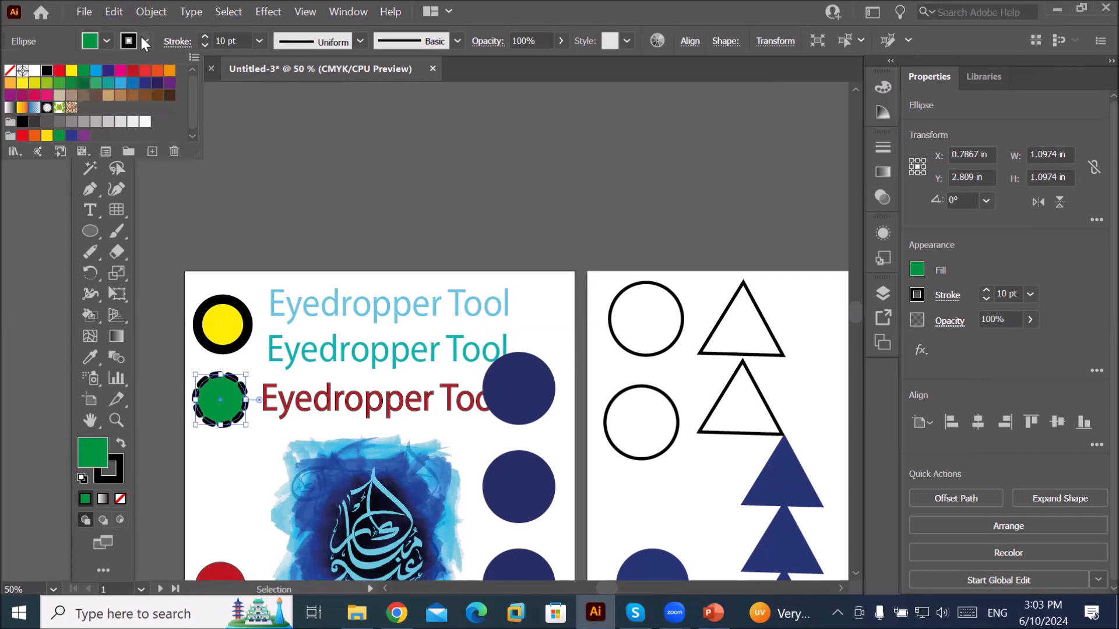
{"action": "left_click", "coordinate": [130, 74]}
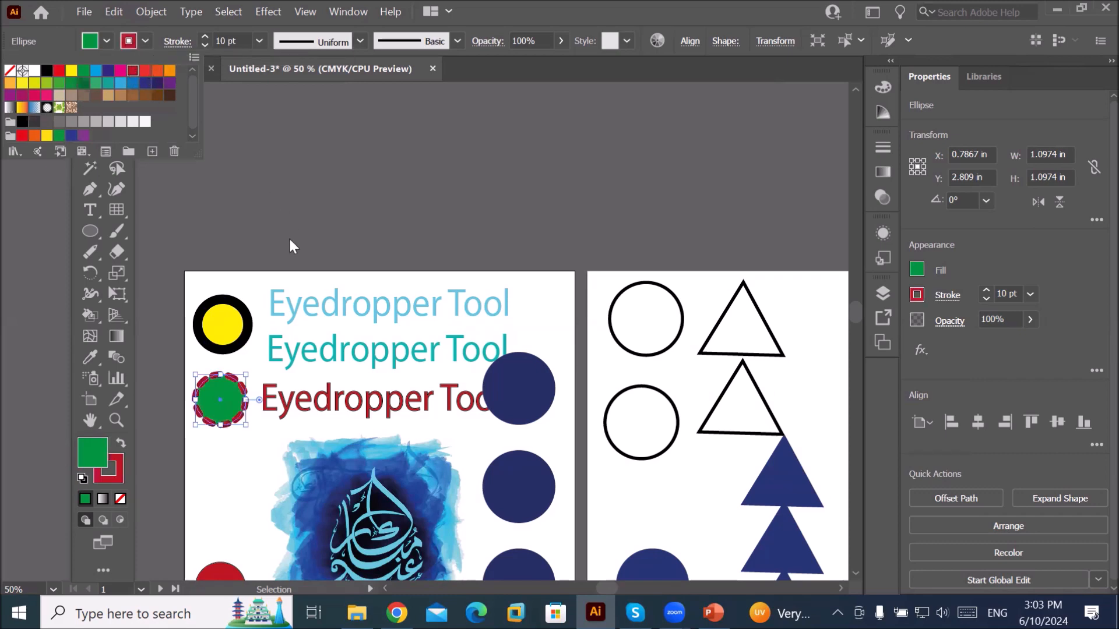
{"action": "left_click", "coordinate": [245, 343]}
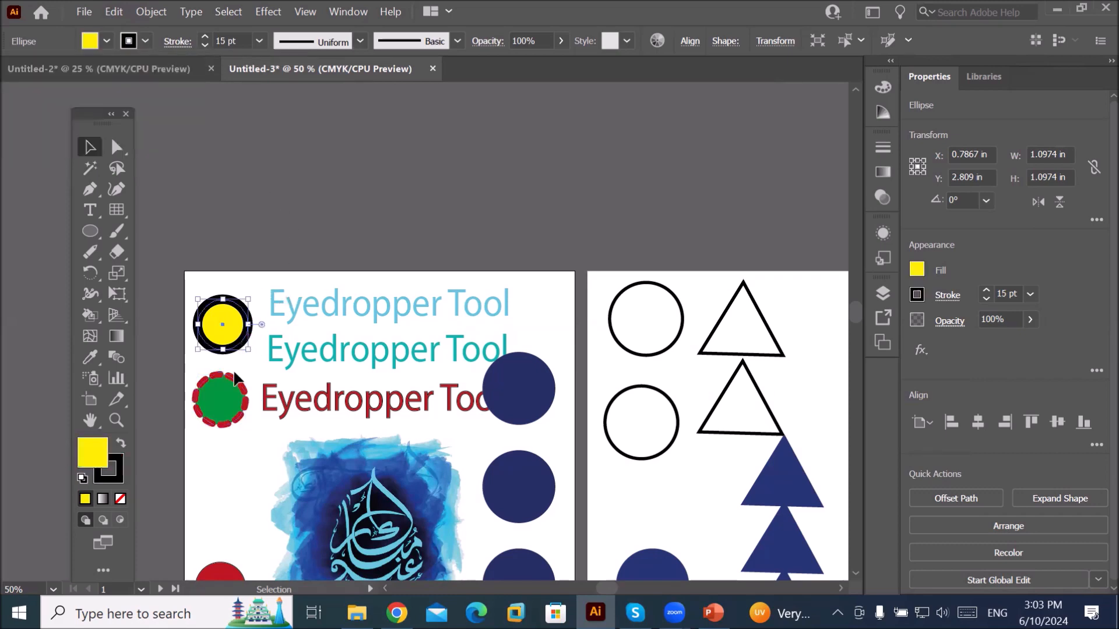
{"action": "left_click", "coordinate": [224, 401]}
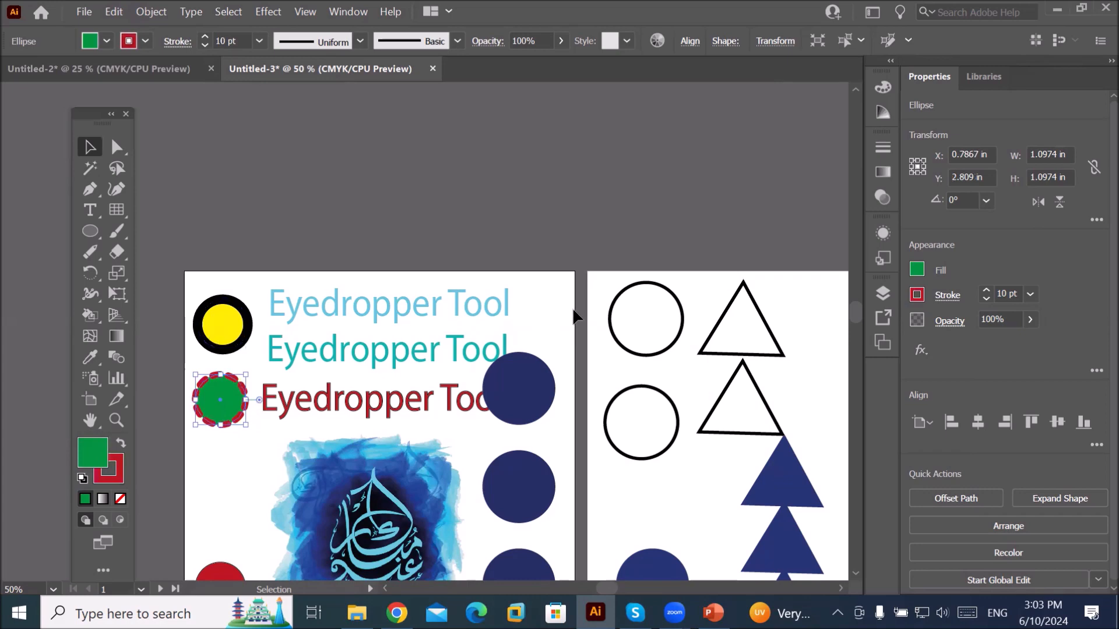
- Select the four outlined shapes on the second artboard and exclude Focal Fill from what the Eyedropper picks up
{"action": "left_click_drag", "start_coordinate": [604, 289], "coordinate": [760, 436]}
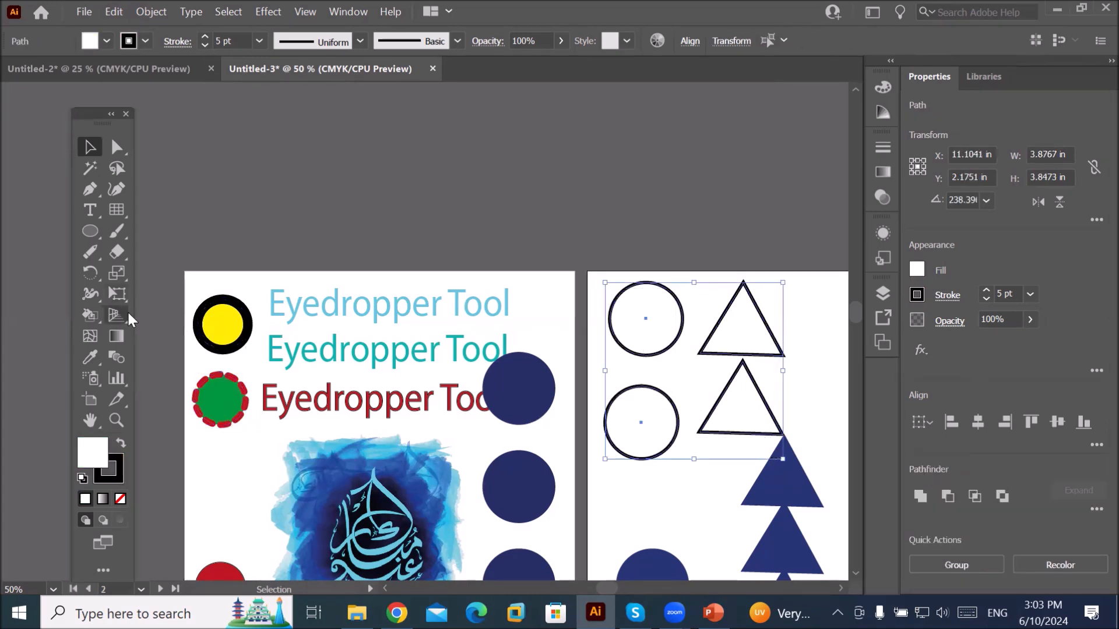
{"action": "double_click", "coordinate": [89, 351]}
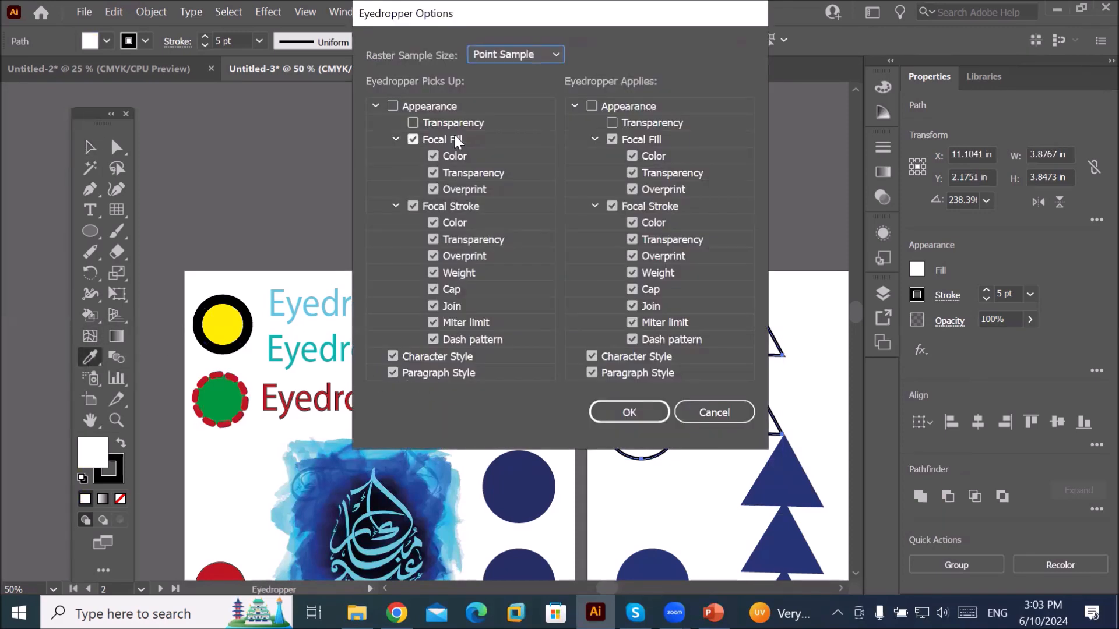
{"action": "left_click", "coordinate": [413, 139]}
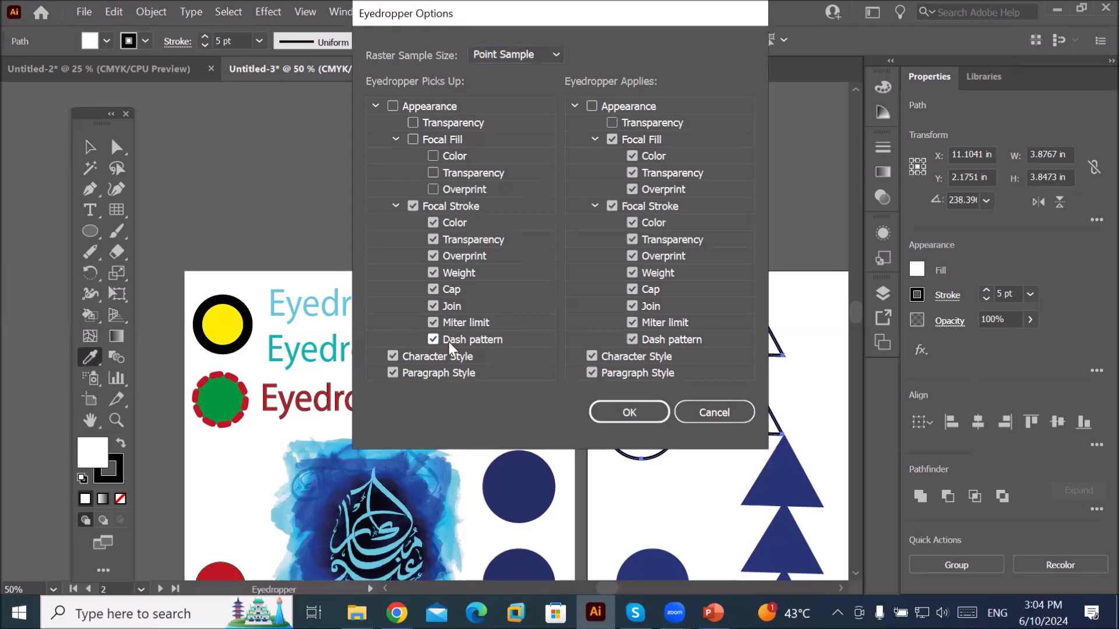
{"action": "left_click", "coordinate": [433, 339]}
{"action": "left_click", "coordinate": [629, 411]}
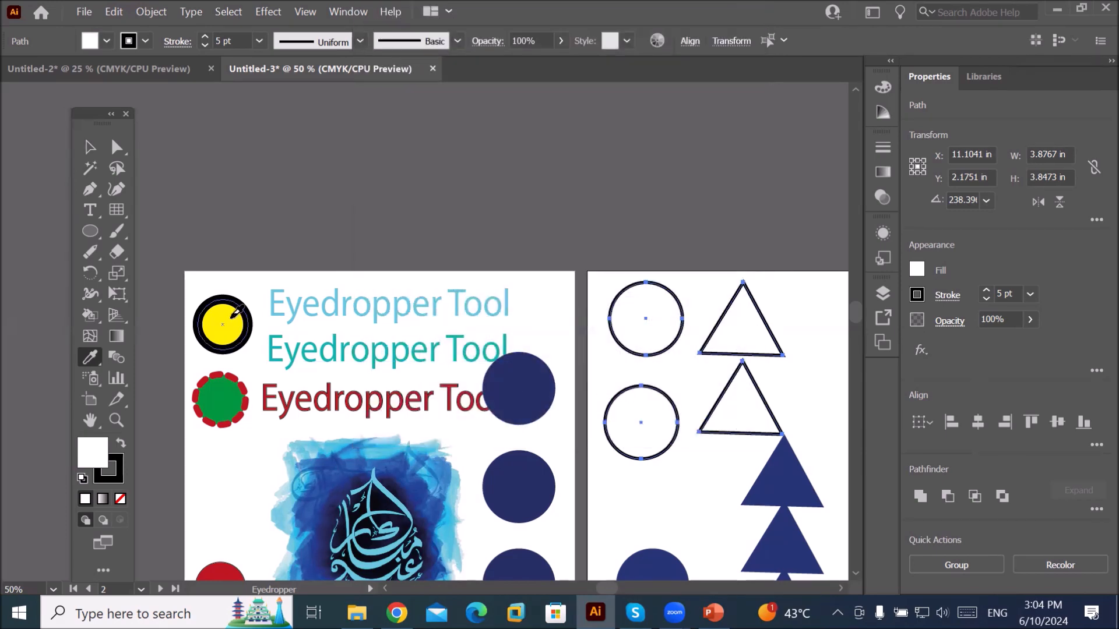
- Apply the yellow circle's black stroke to the four shapes, replace it with the green circle's red dashed stroke, and review the Eyedropper options
{"action": "left_click", "coordinate": [236, 313]}
{"action": "left_click", "coordinate": [234, 385]}
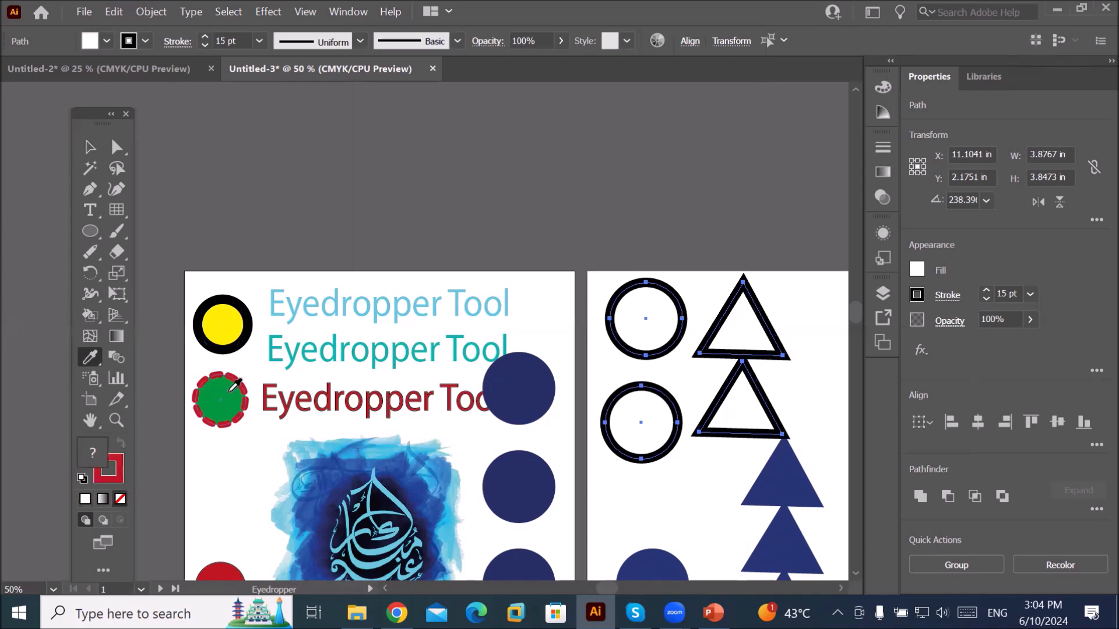
{"action": "left_click", "coordinate": [223, 328]}
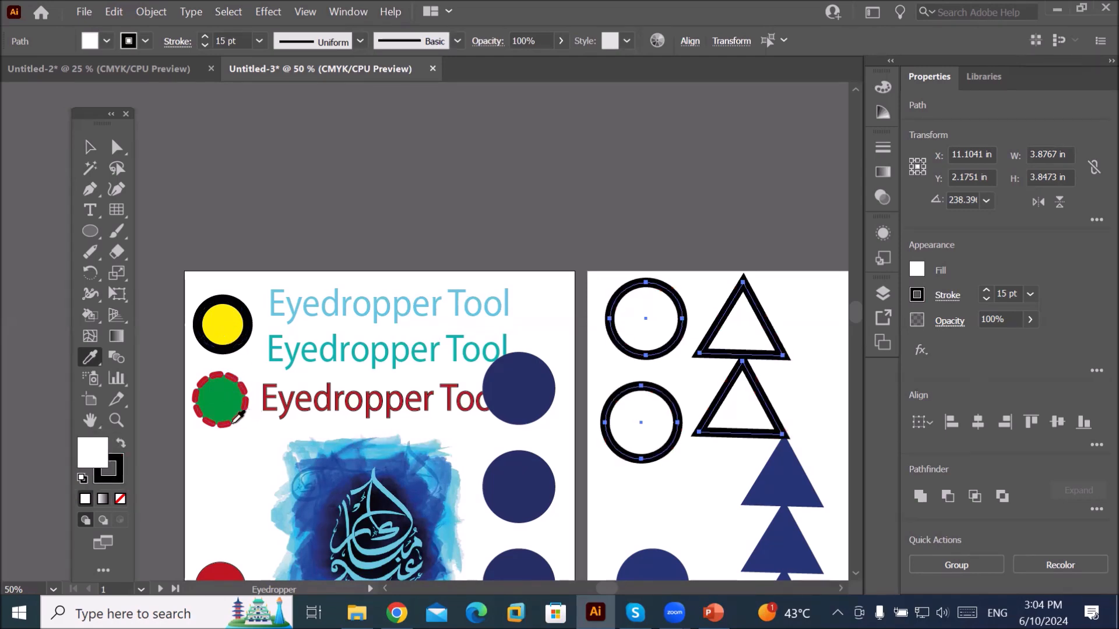
{"action": "left_click", "coordinate": [225, 409]}
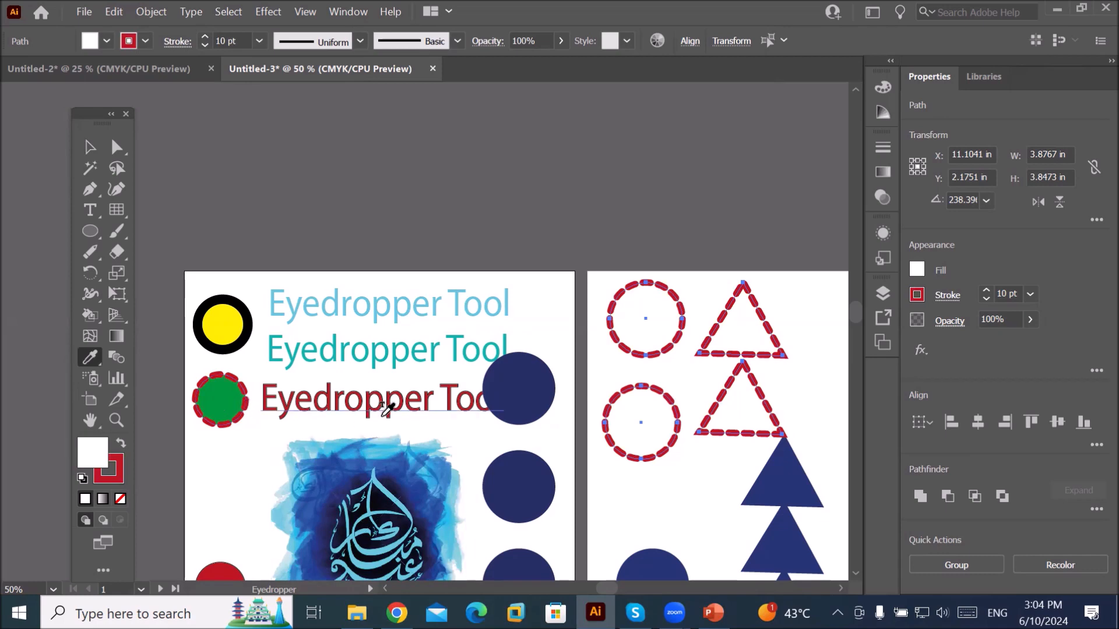
{"action": "double_click", "coordinate": [89, 357]}
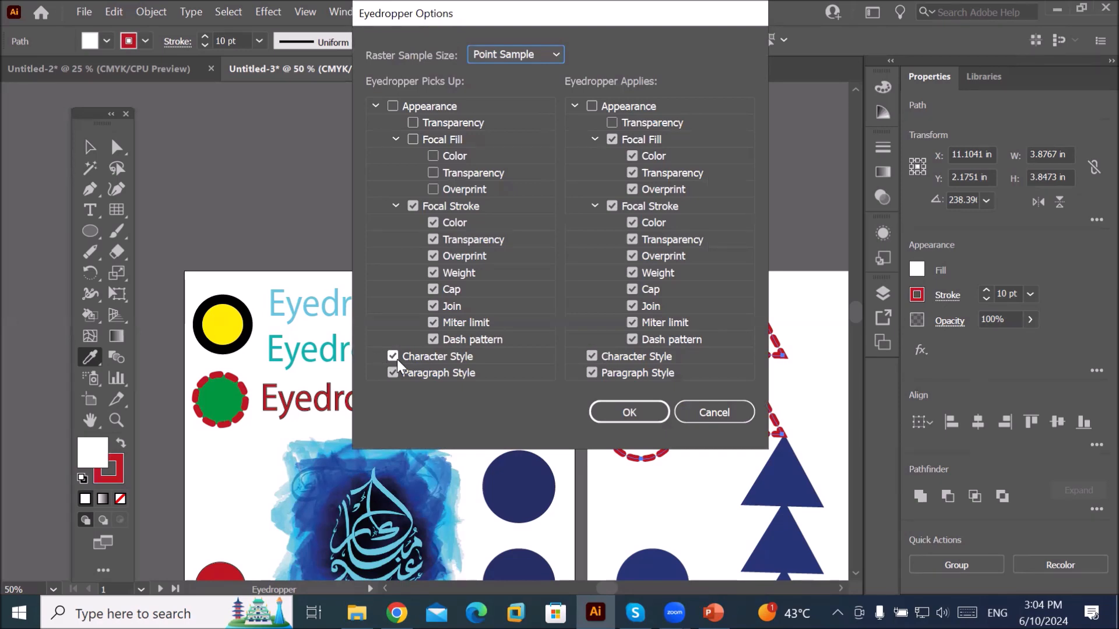
{"action": "left_click", "coordinate": [629, 412]}
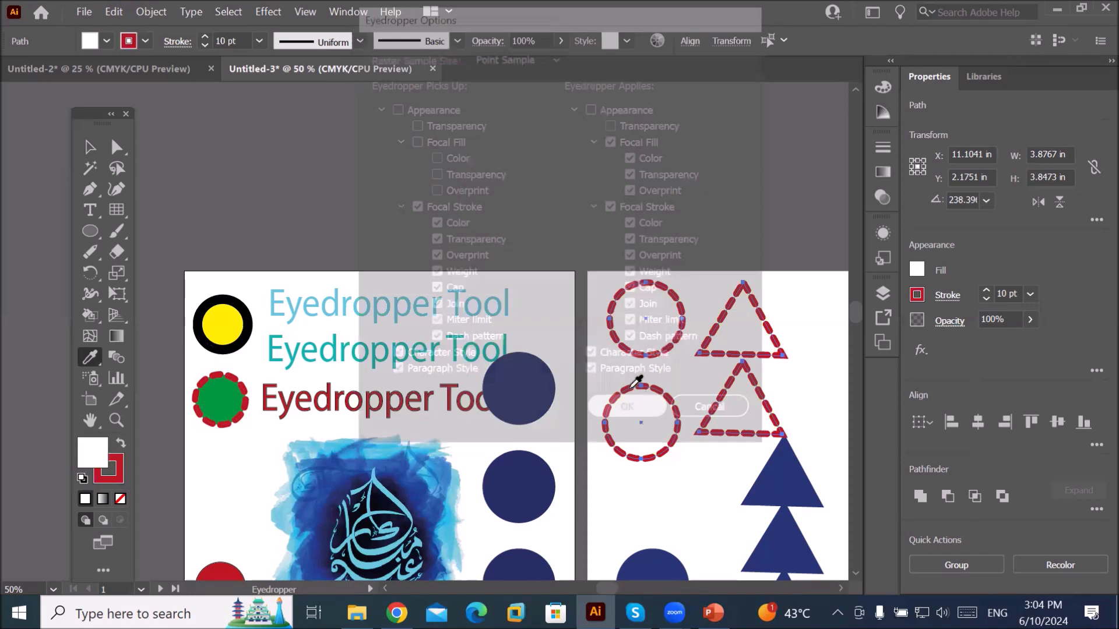
- Move the four red-dashed outlined shapes down over the triangles and circles on the second artboard
{"action": "scroll", "coordinate": [755, 507], "scroll_direction": "down", "scroll_amount": 3}
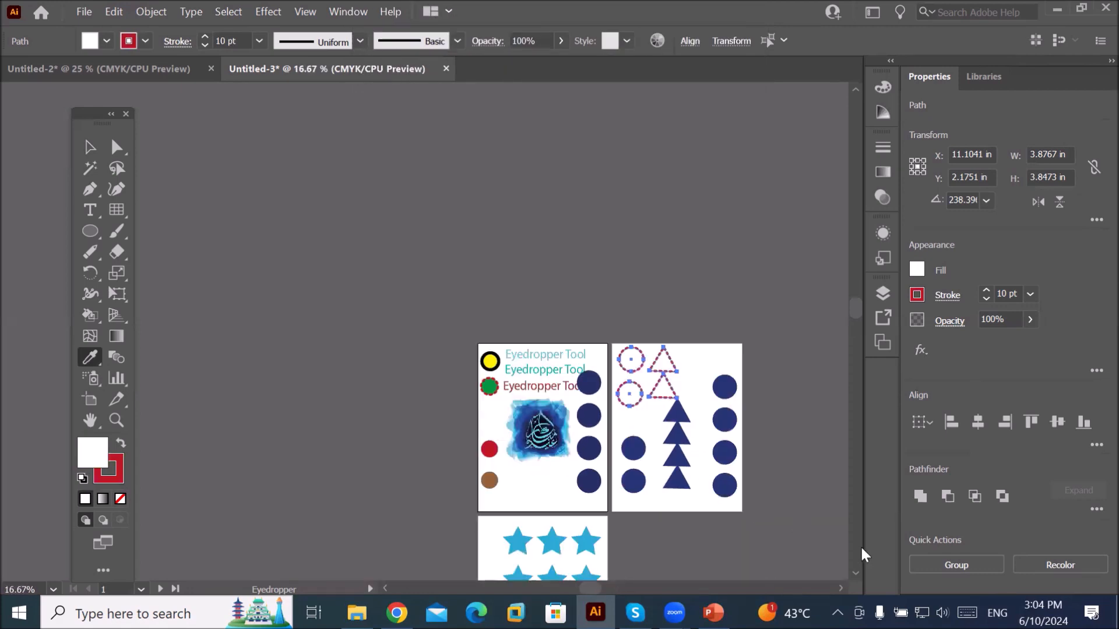
{"action": "scroll", "coordinate": [857, 571], "scroll_direction": "down", "scroll_amount": 5}
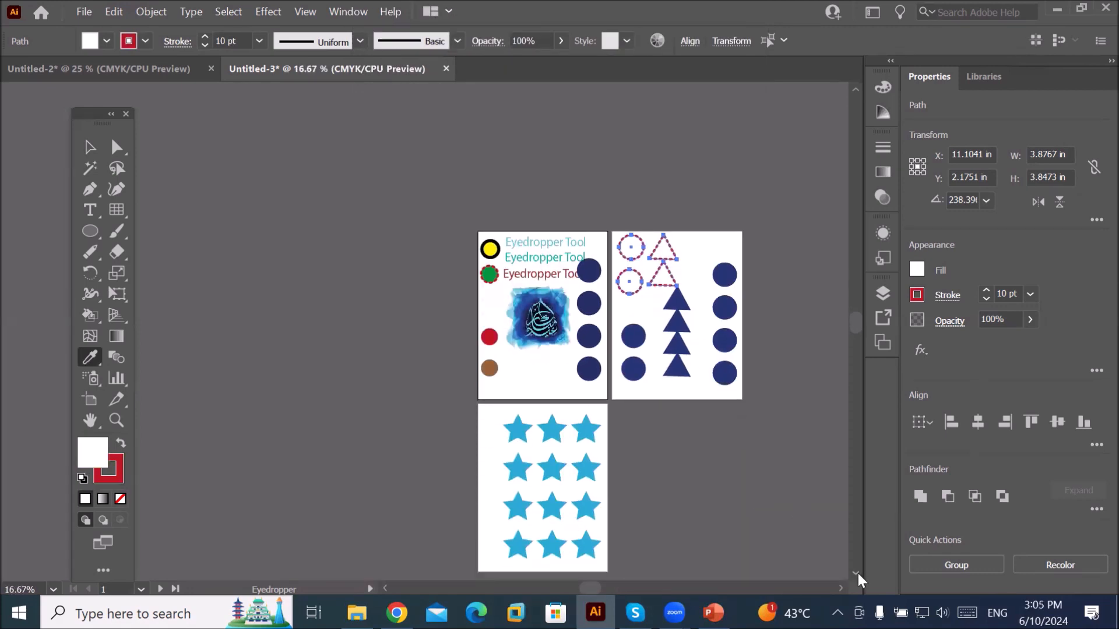
{"action": "scroll", "coordinate": [600, 250], "scroll_direction": "up", "scroll_amount": 1}
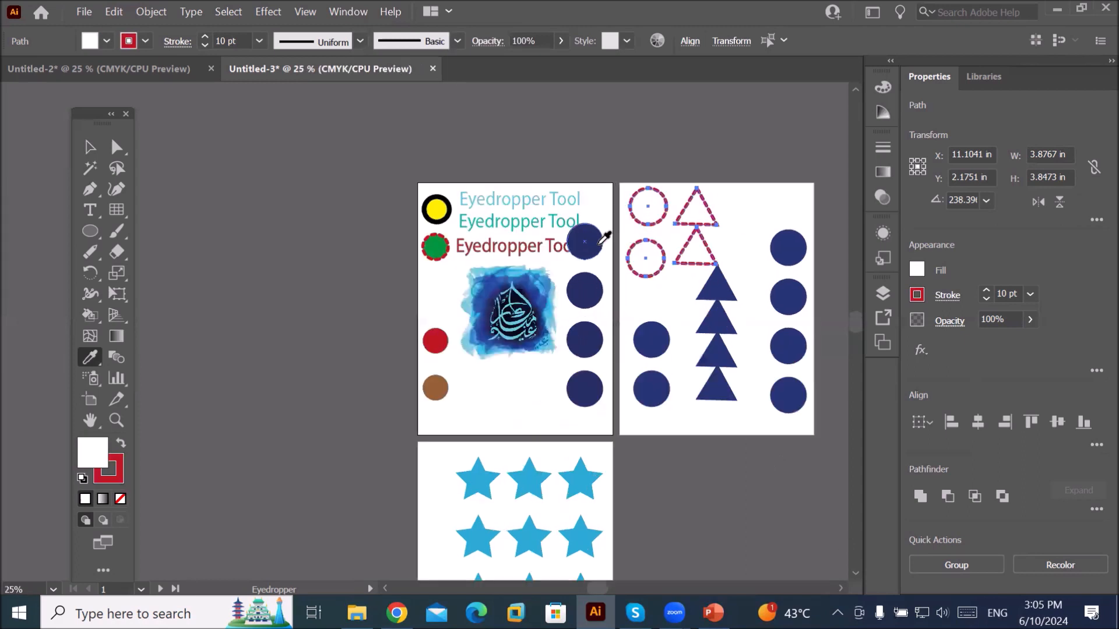
{"action": "left_click", "coordinate": [90, 147]}
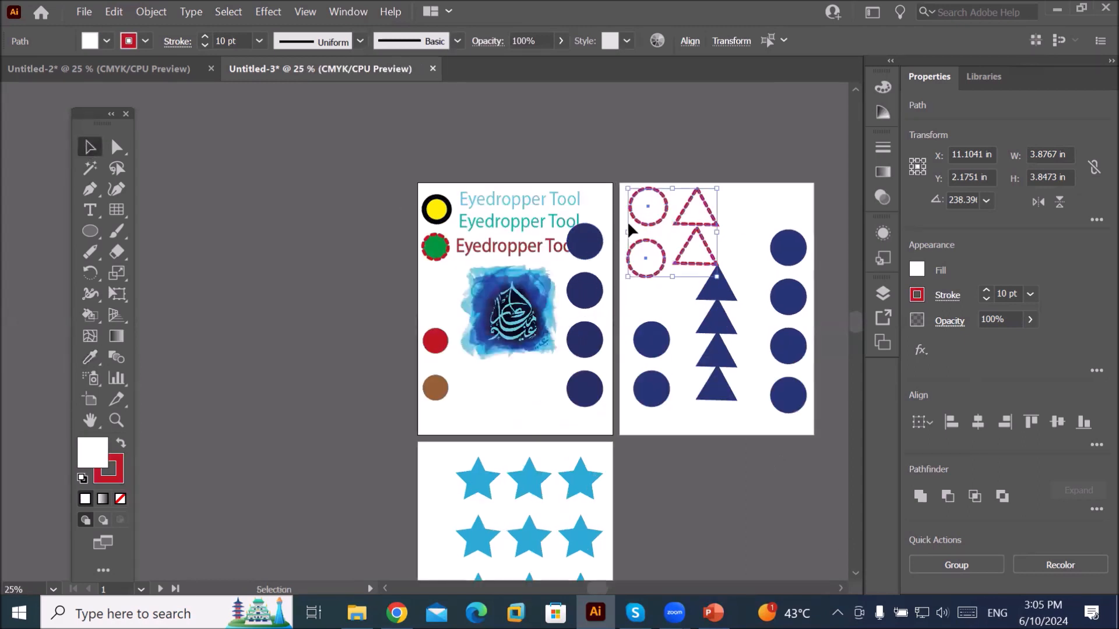
{"action": "left_click_drag", "start_coordinate": [652, 218], "coordinate": [681, 332]}
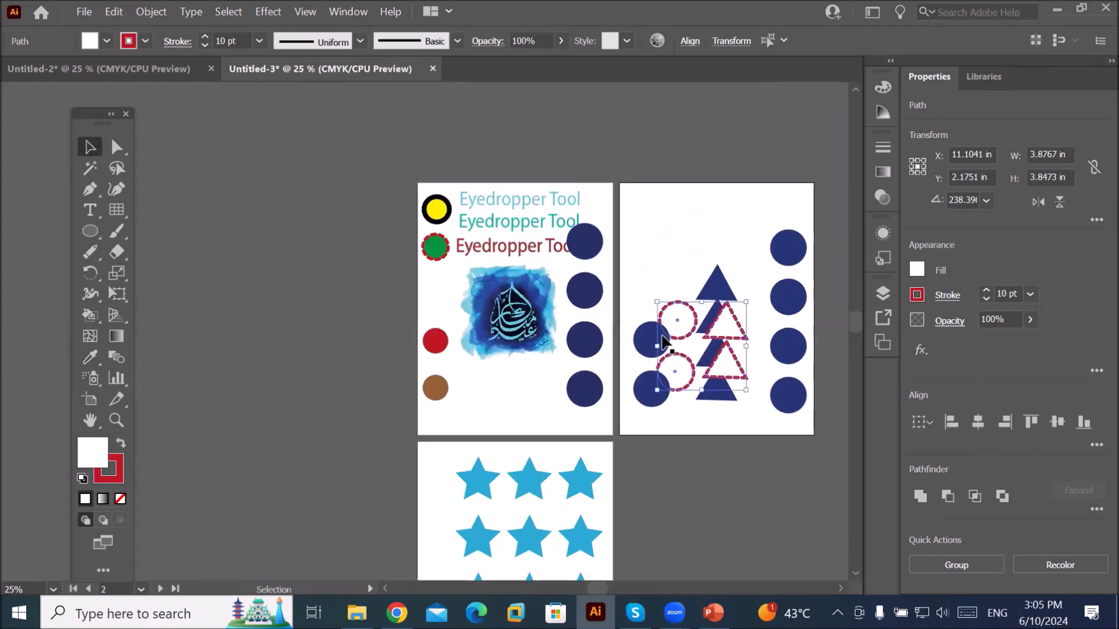
- Recolor the topmost Eyedropper Tool title red and set its font to A GALEGA Regular
{"action": "left_click", "coordinate": [521, 204]}
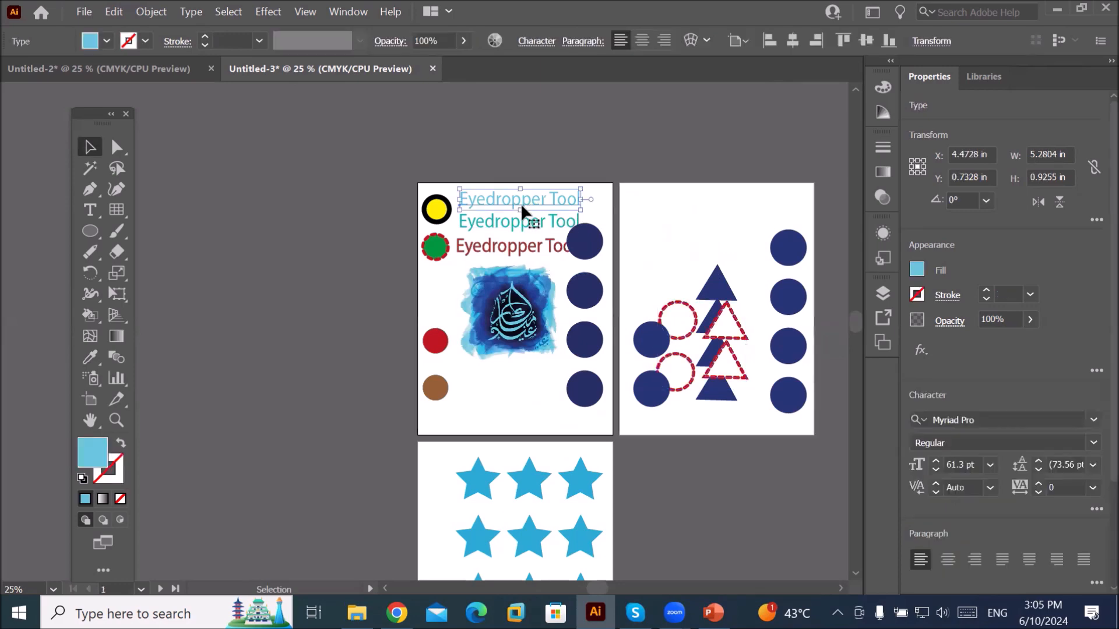
{"action": "left_click", "coordinate": [106, 41]}
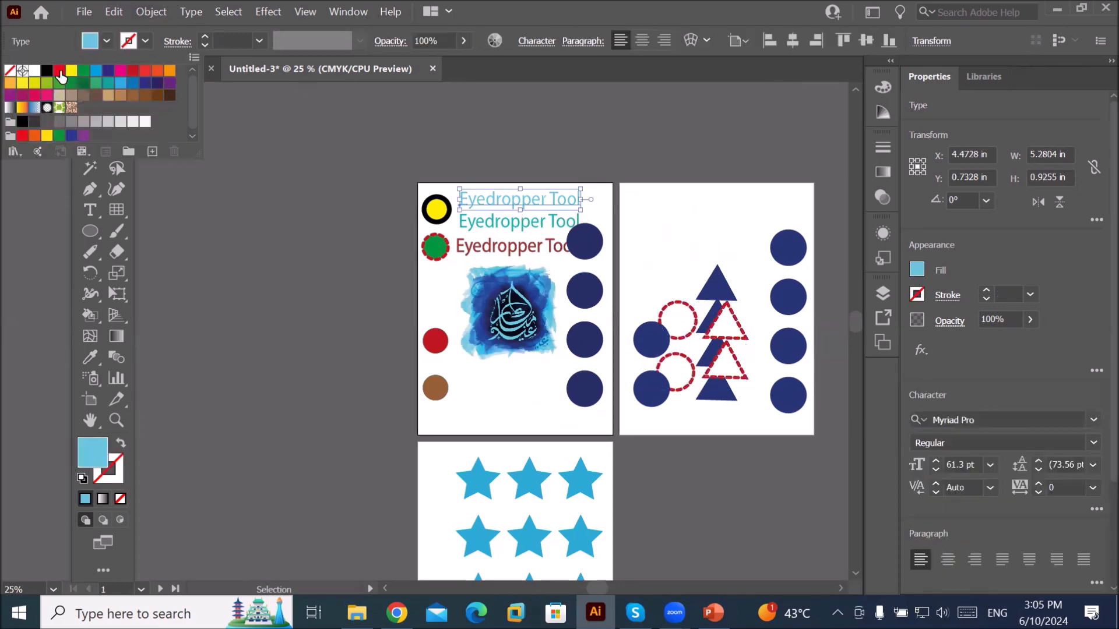
{"action": "left_click", "coordinate": [59, 73]}
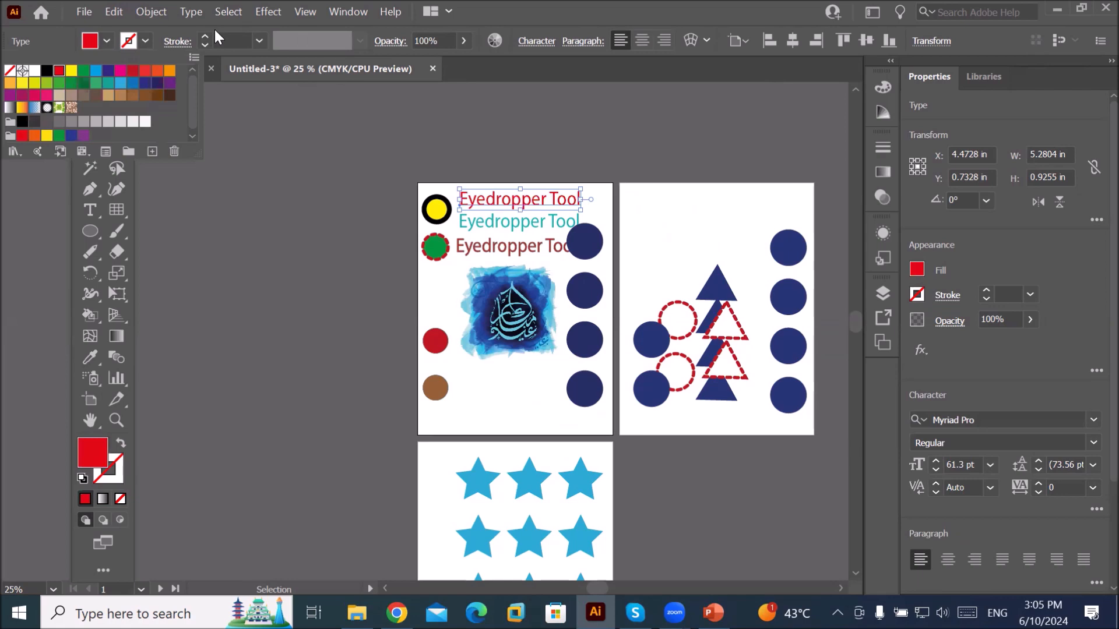
{"action": "left_click", "coordinate": [539, 44]}
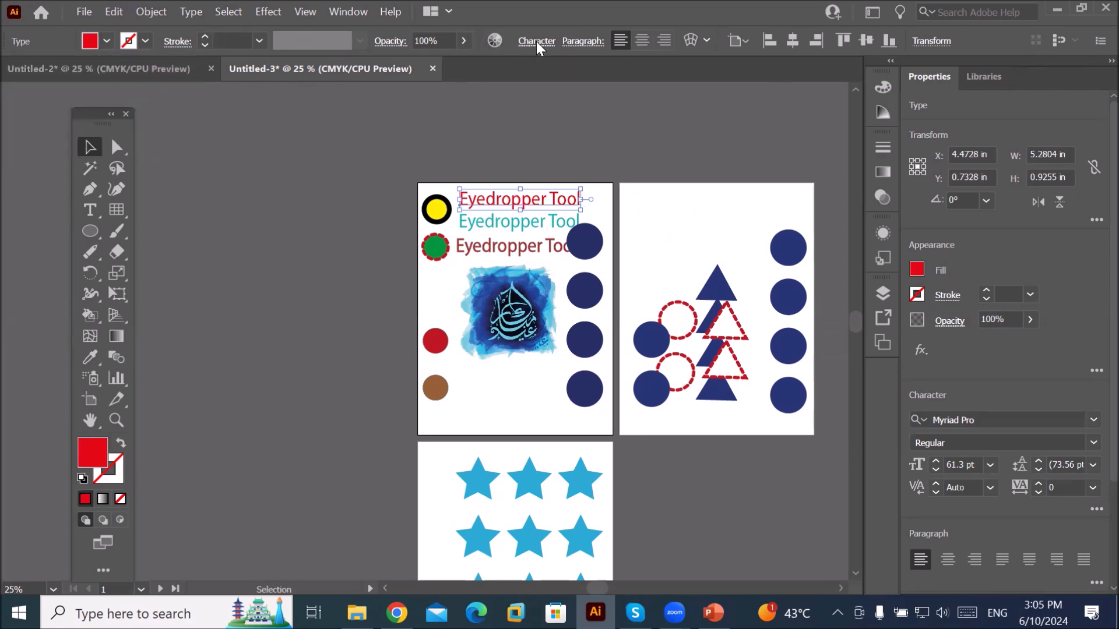
{"action": "left_click", "coordinate": [536, 41]}
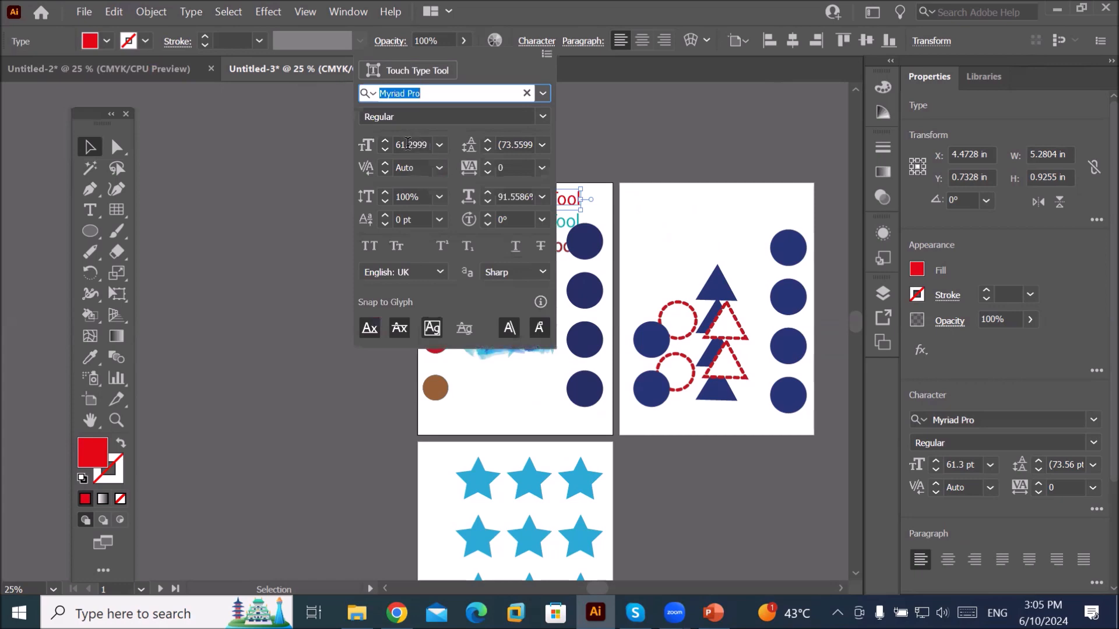
{"action": "left_click", "coordinate": [542, 93]}
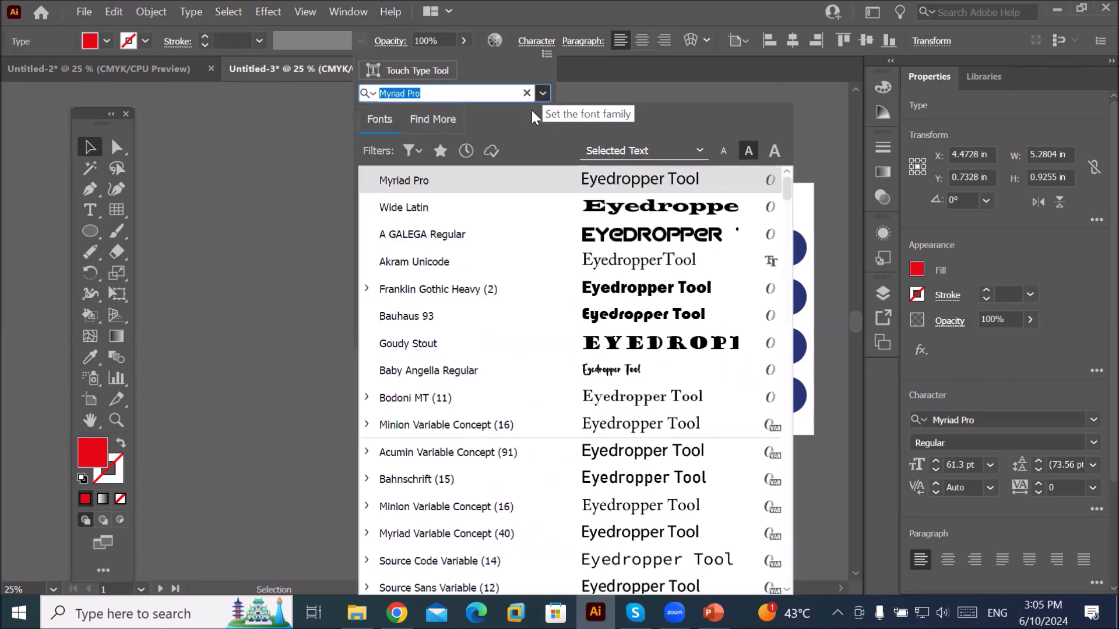
{"action": "left_click", "coordinate": [615, 233]}
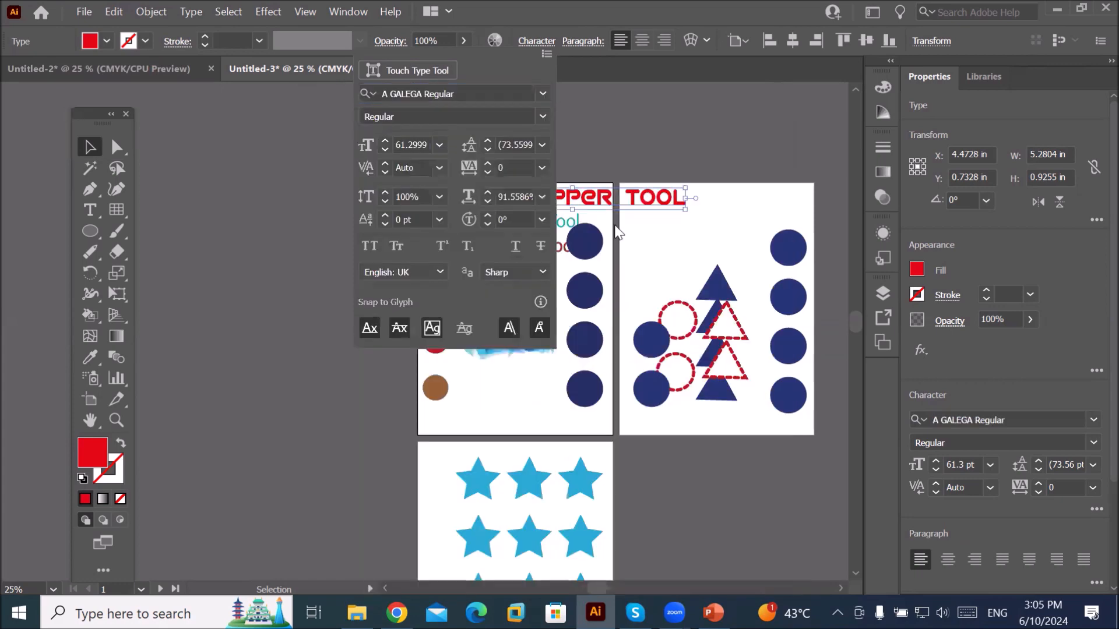
- Scale the red title down to about 5.9 in wide and fit it within the top of the first artboard
{"action": "left_click", "coordinate": [92, 150]}
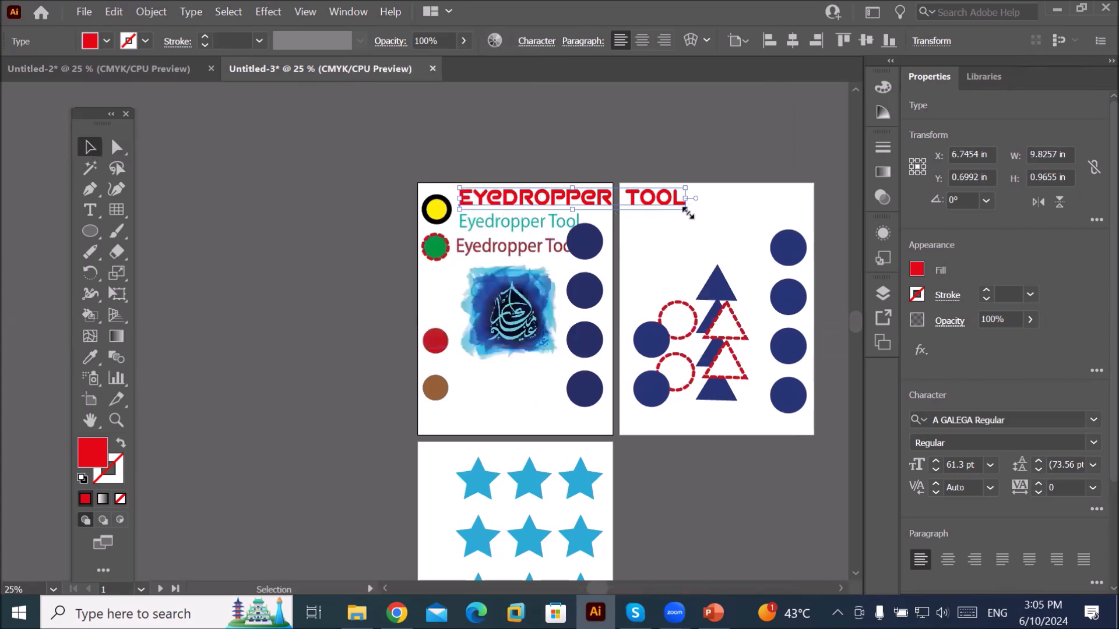
{"action": "left_click_drag", "start_coordinate": [687, 214], "coordinate": [640, 209]}
{"action": "left_click_drag", "start_coordinate": [572, 201], "coordinate": [500, 202]}
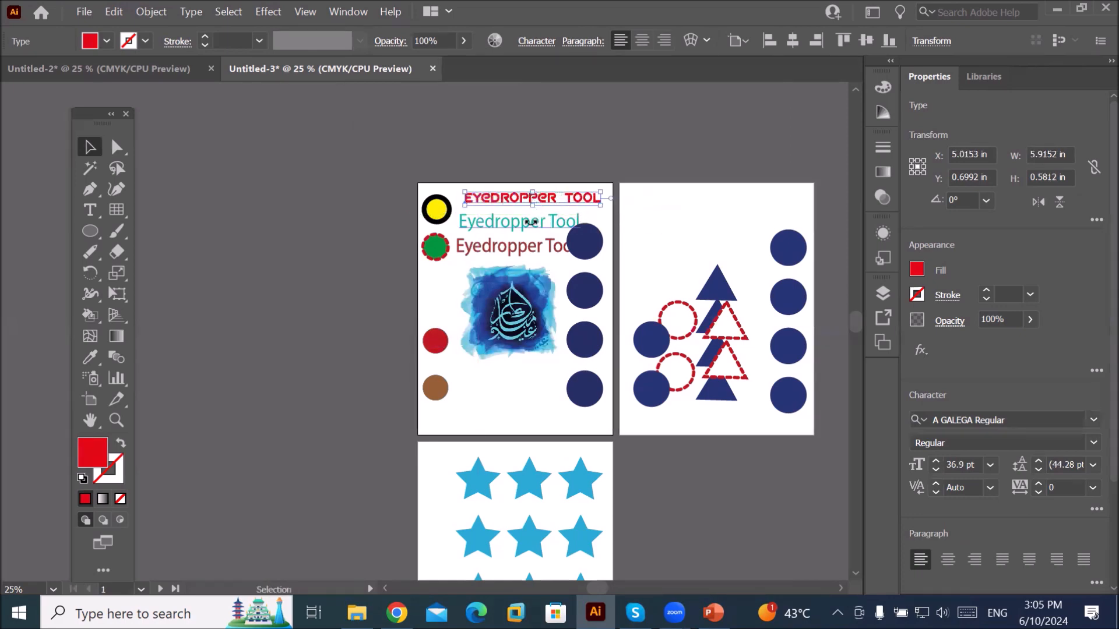
- Delete the teal and dark red titles below the red title on the first artboard
{"action": "left_click", "coordinate": [530, 227]}
{"action": "key", "text": "Delete"}
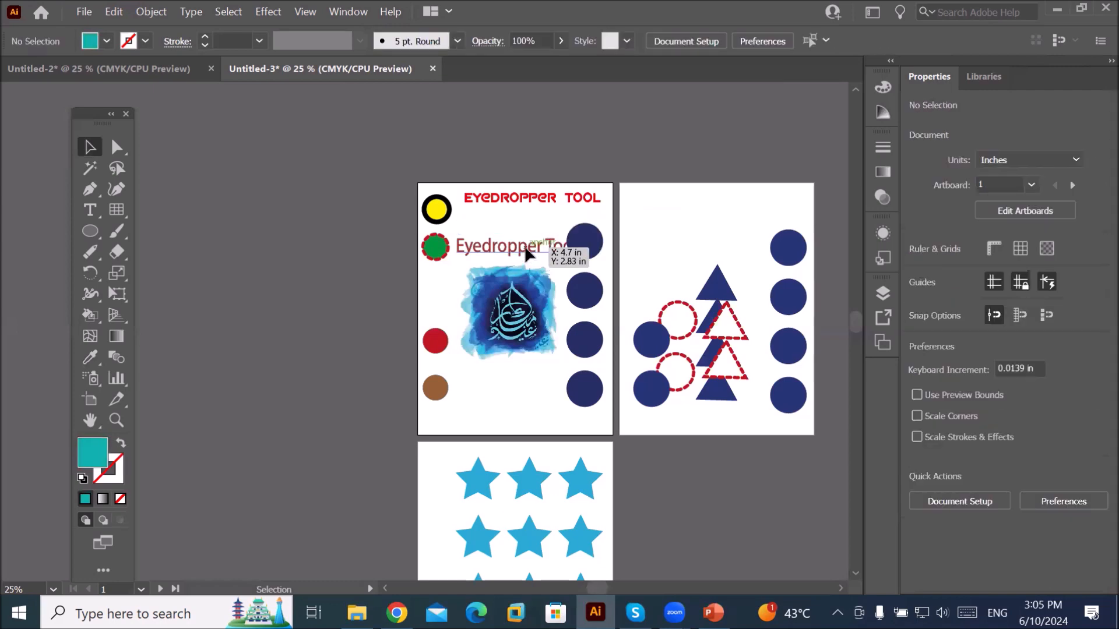
{"action": "left_click", "coordinate": [526, 250]}
{"action": "key", "text": "Delete"}
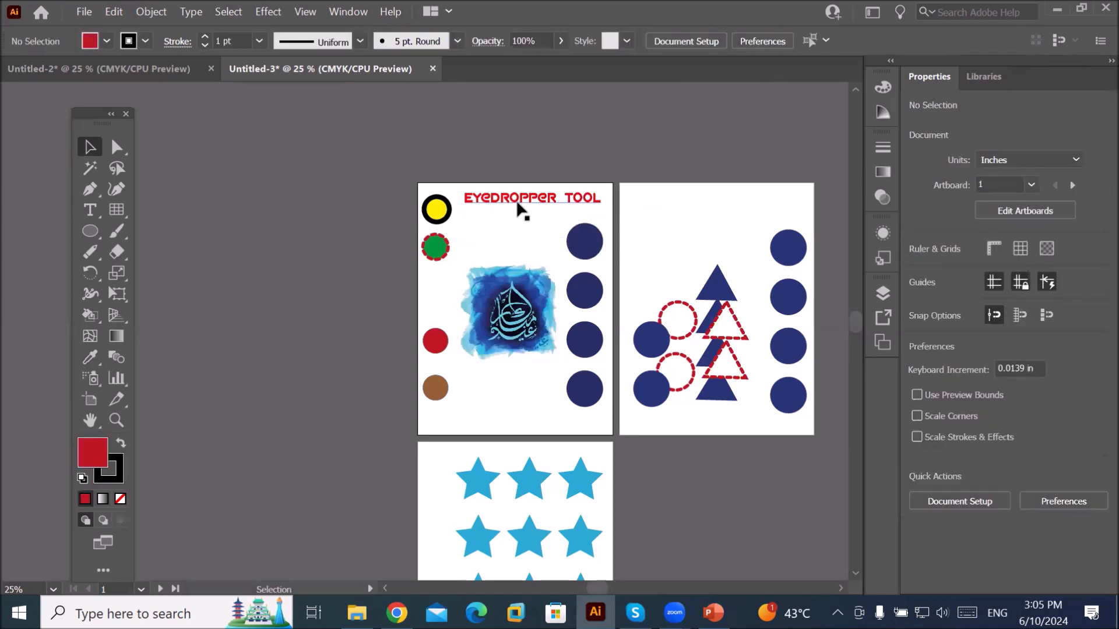
- Copy the red title onto the second artboard, remove that copy, and delete the top row of stars on the third artboard
{"action": "left_click_drag", "start_coordinate": [517, 204], "coordinate": [698, 205]}
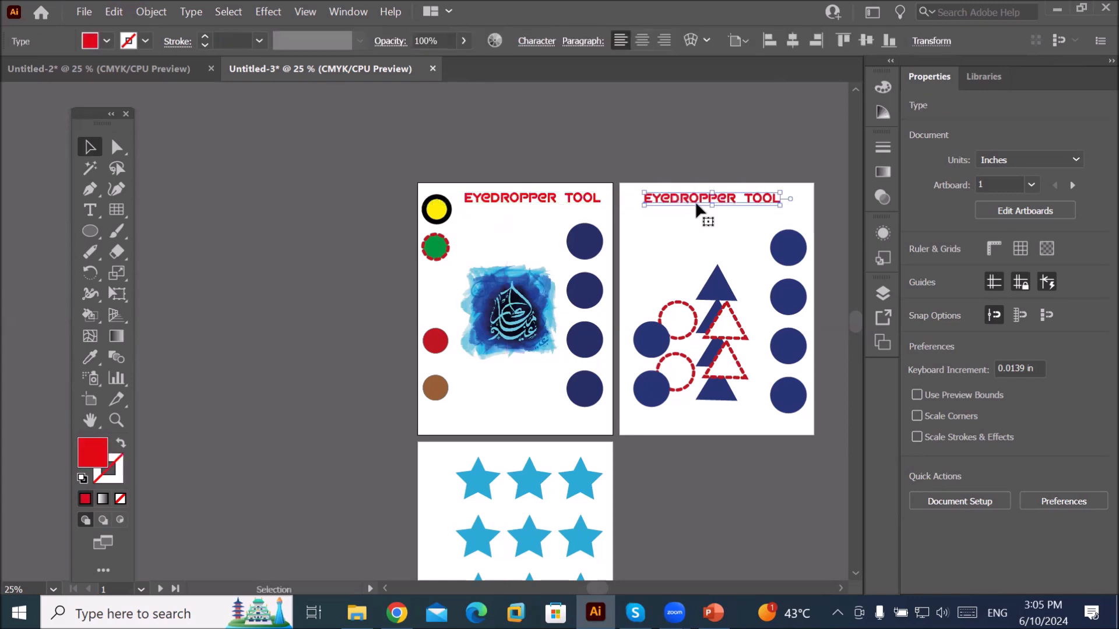
{"action": "key", "text": "Delete"}
{"action": "left_click_drag", "start_coordinate": [454, 462], "coordinate": [602, 500]}
{"action": "key", "text": "Delete"}
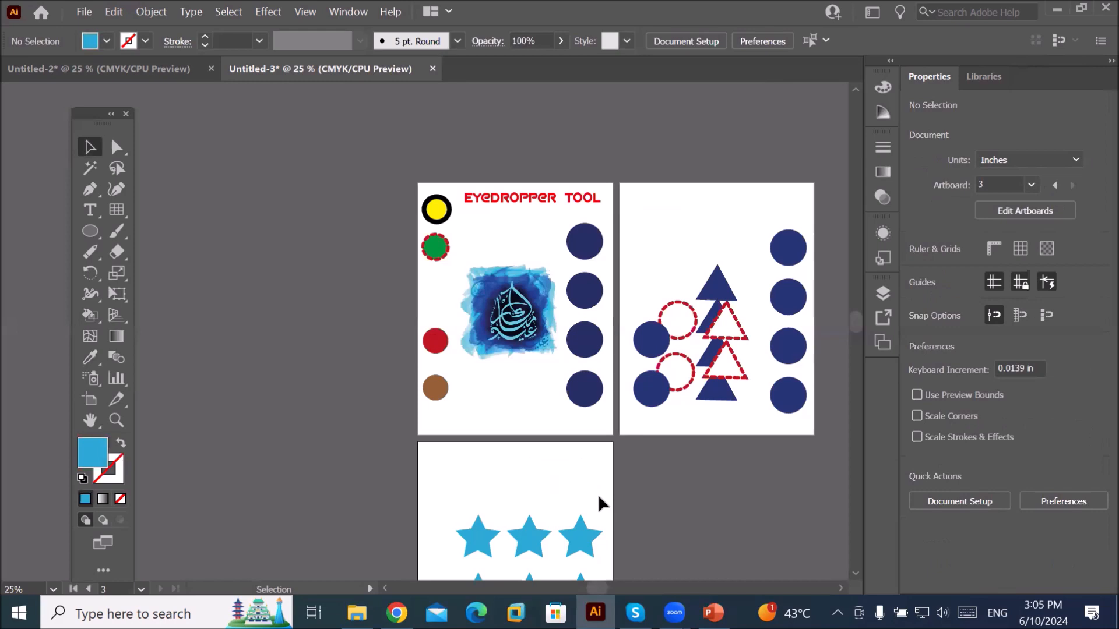
- Nudge the red title slightly toward the yellow circle, copy it, and paste it on all artboards
{"action": "left_click", "coordinate": [505, 203]}
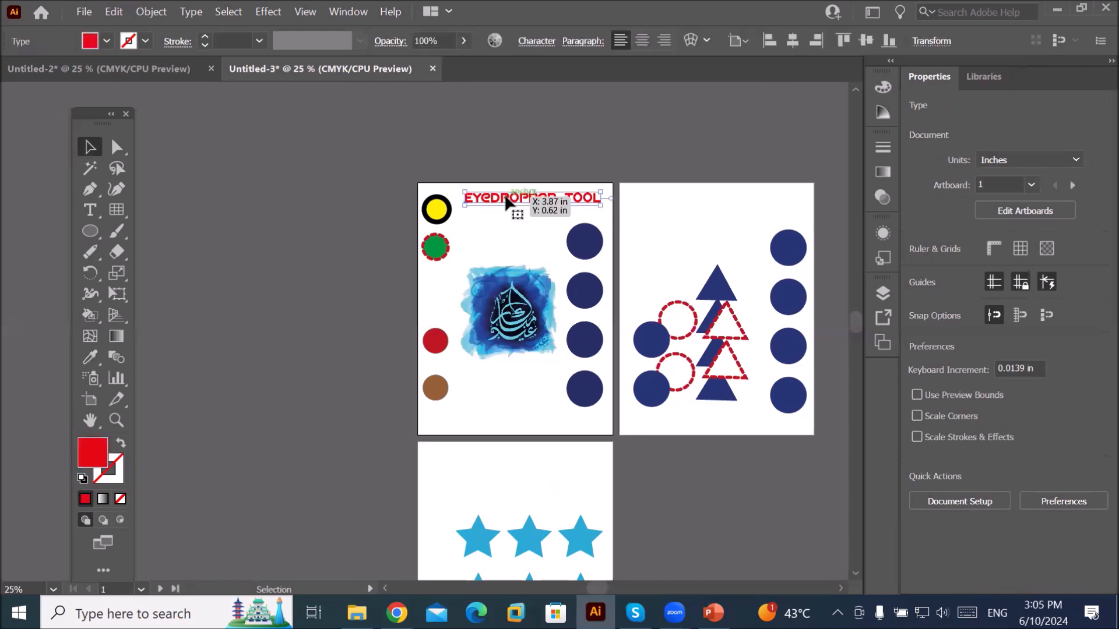
{"action": "left_click_drag", "start_coordinate": [554, 205], "coordinate": [542, 209]}
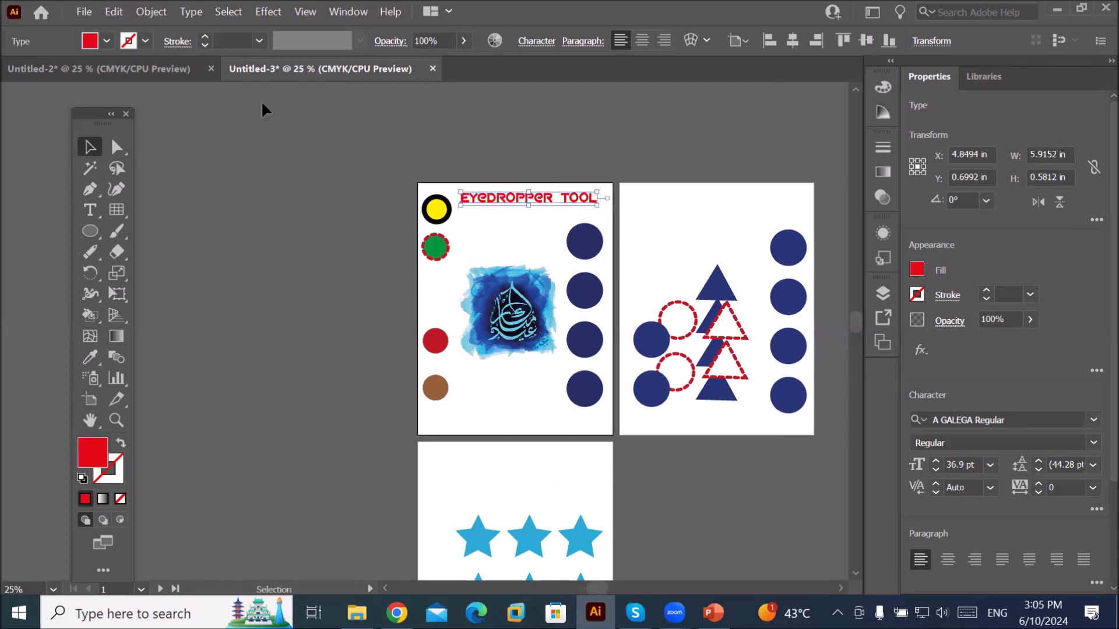
{"action": "left_click", "coordinate": [114, 11]}
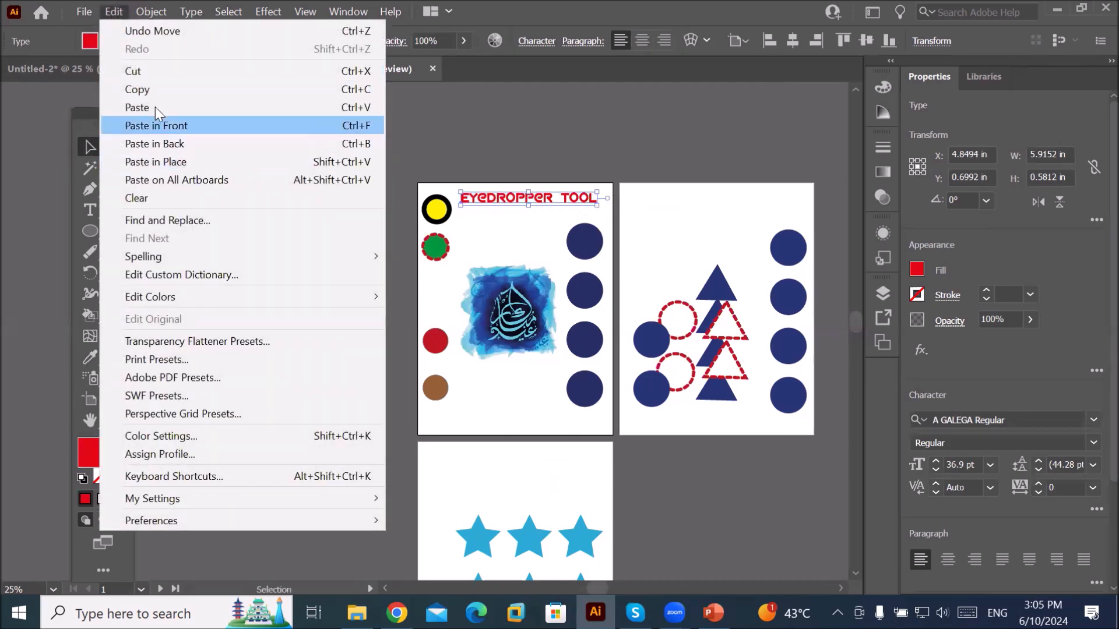
{"action": "left_click", "coordinate": [156, 90]}
{"action": "left_click", "coordinate": [114, 12]}
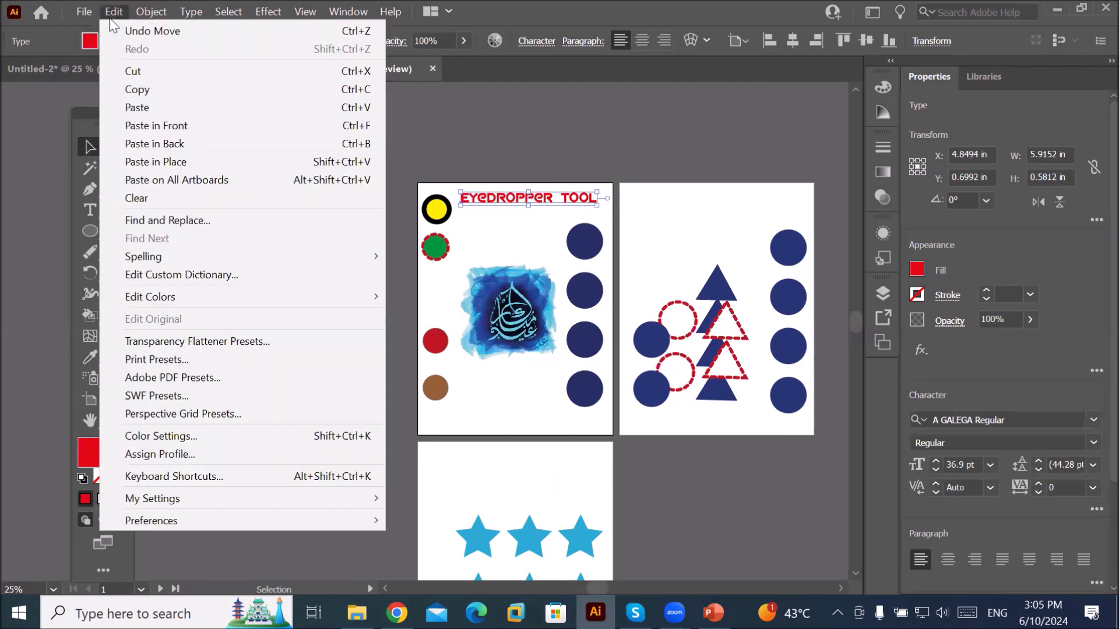
{"action": "left_click", "coordinate": [173, 180]}
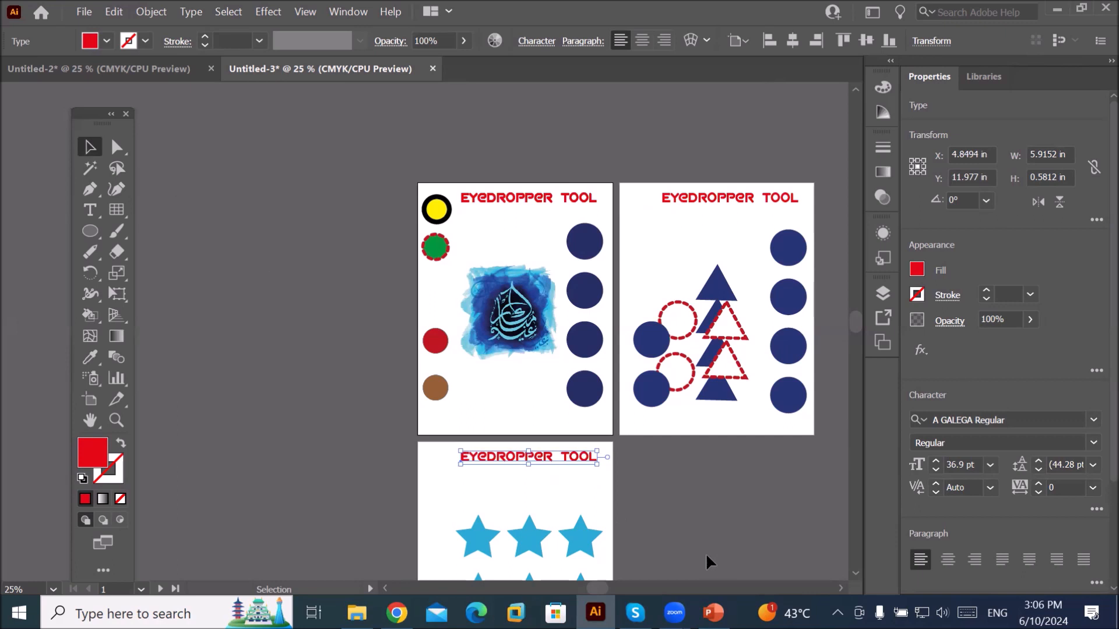
{"action": "scroll", "coordinate": [836, 586], "scroll_direction": "right", "scroll_amount": 3}
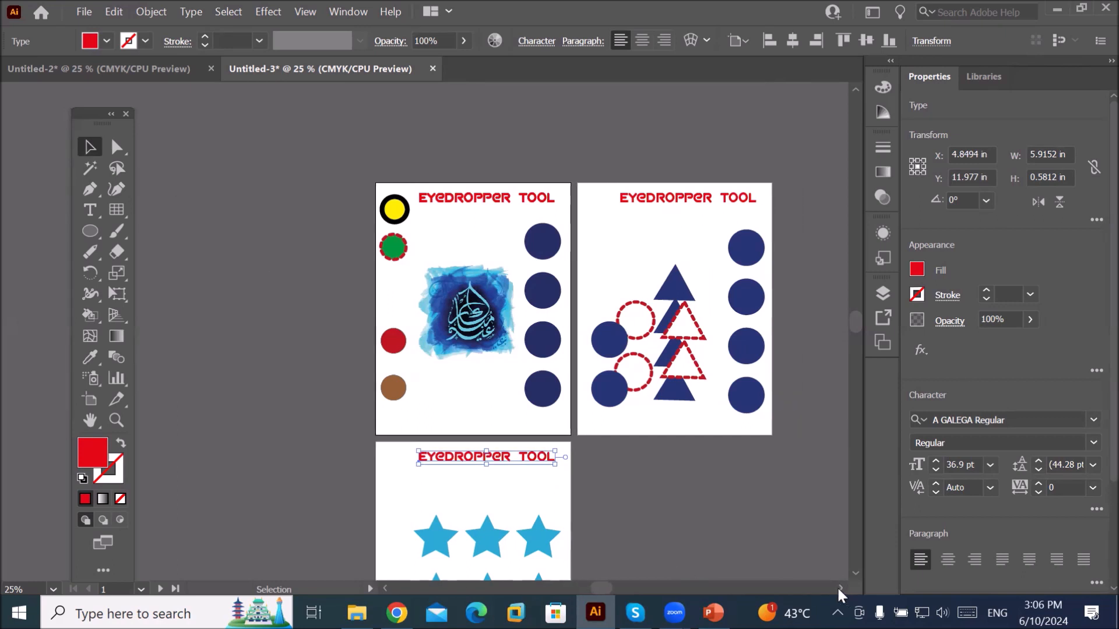
{"action": "scroll", "coordinate": [849, 568], "scroll_direction": "down", "scroll_amount": 3}
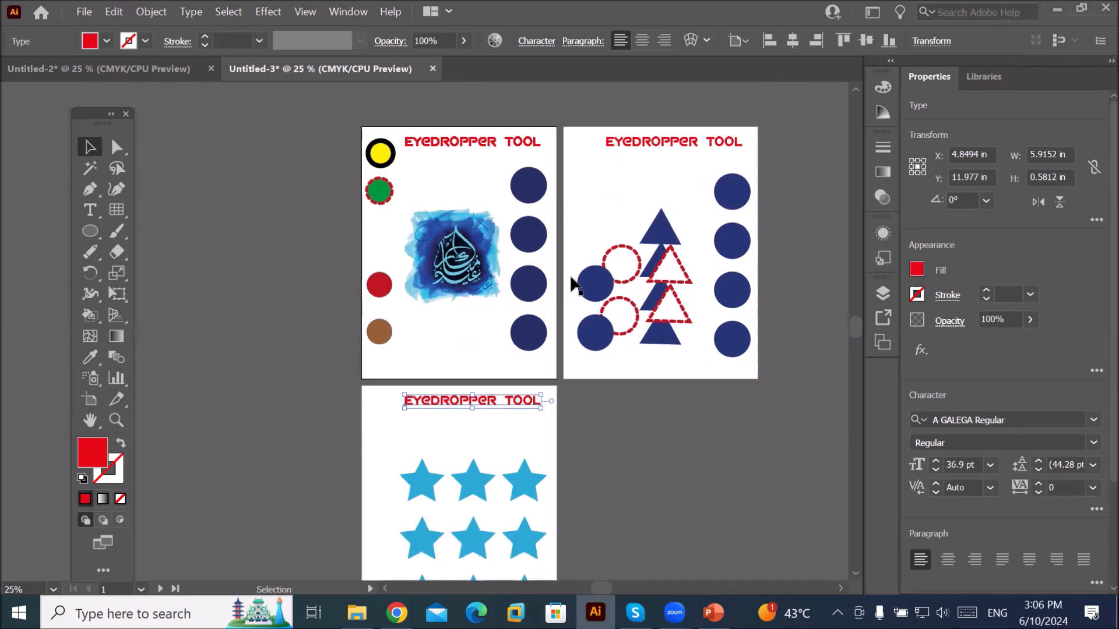
{"action": "left_click", "coordinate": [478, 144]}
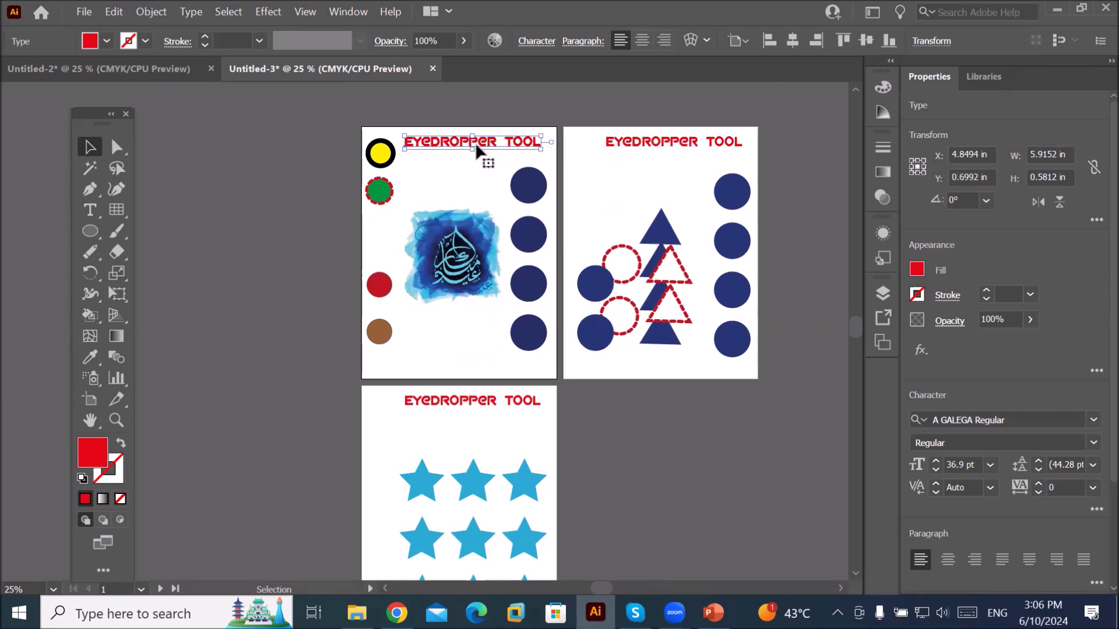
{"action": "left_click_drag", "start_coordinate": [474, 142], "coordinate": [618, 147]}
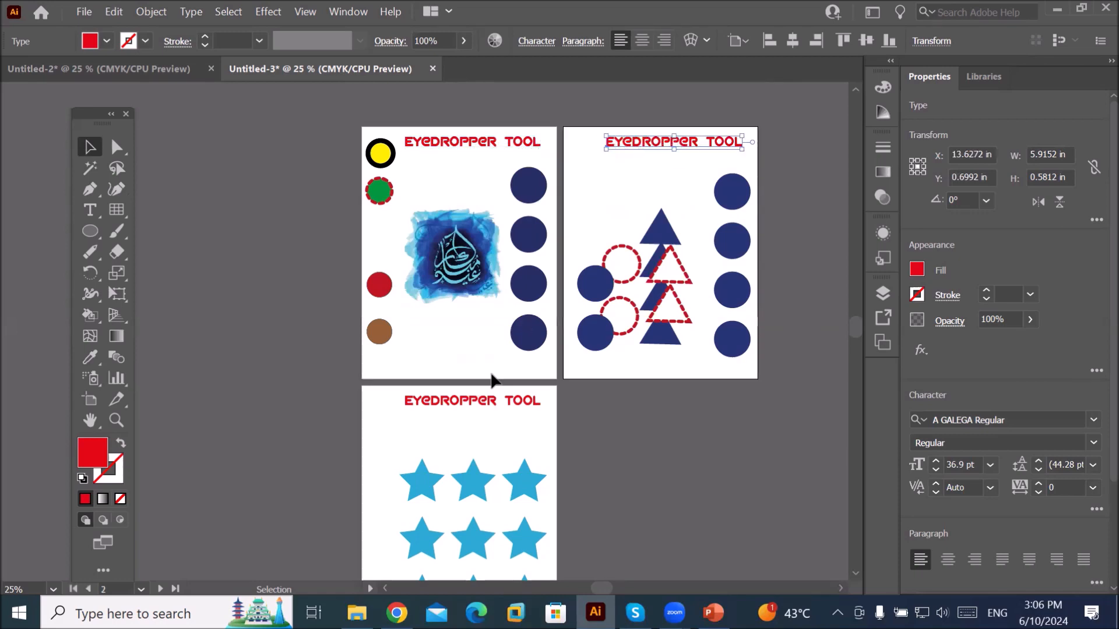
{"action": "left_click", "coordinate": [494, 402], "text": "shift"}
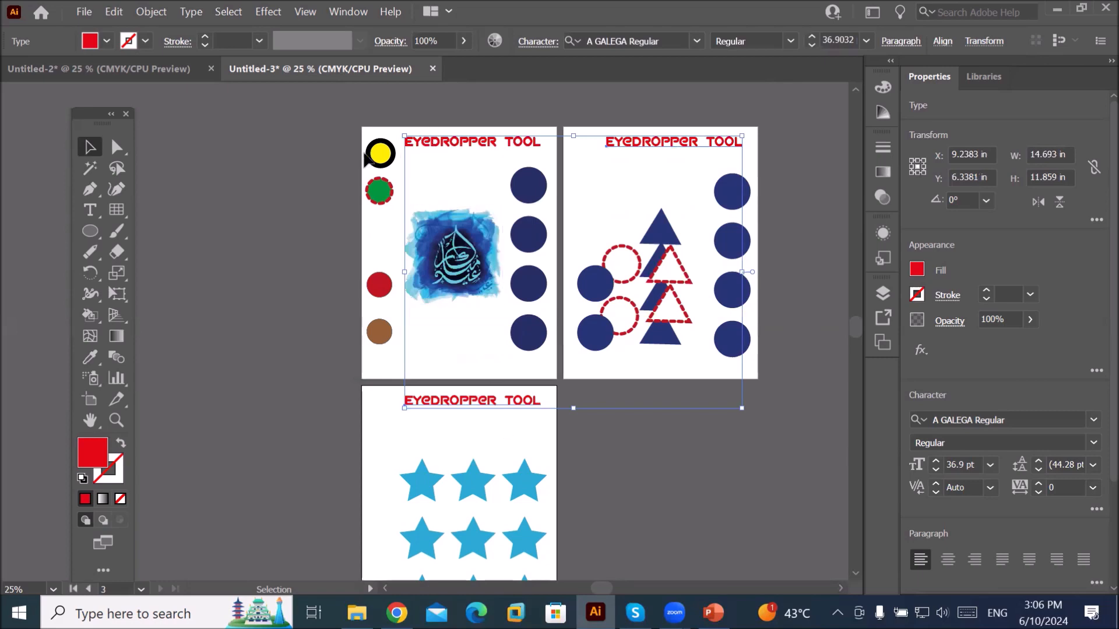
{"action": "left_click", "coordinate": [319, 159]}
- Shift one of the first artboard's overlapping titles over the yellow circle and delete the duplicate title
{"action": "left_click_drag", "start_coordinate": [473, 145], "coordinate": [441, 139]}
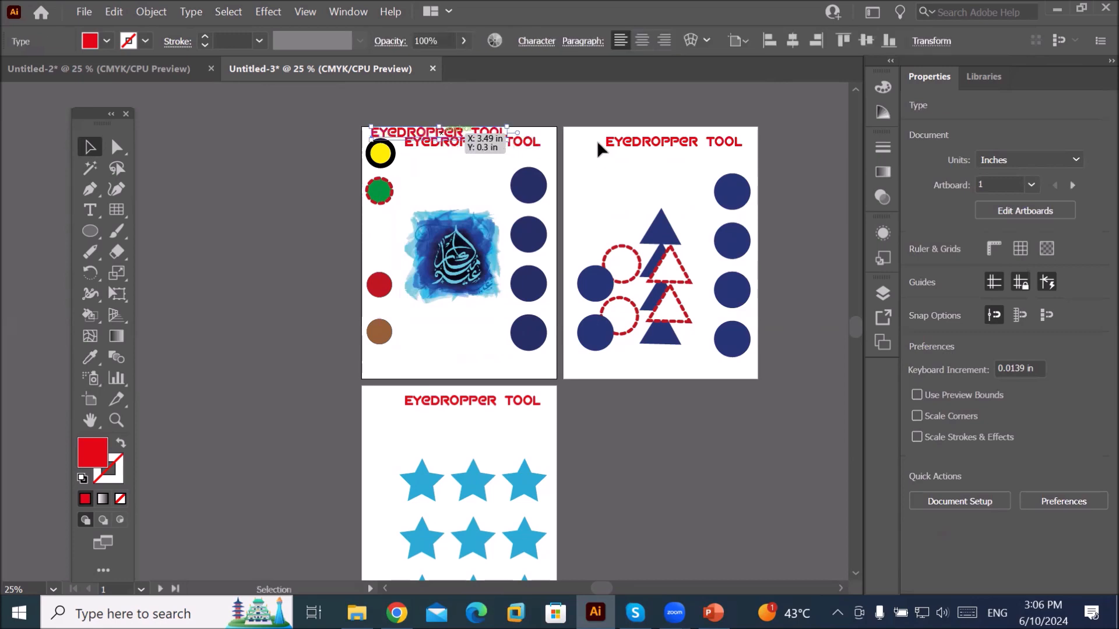
{"action": "left_click", "coordinate": [529, 145]}
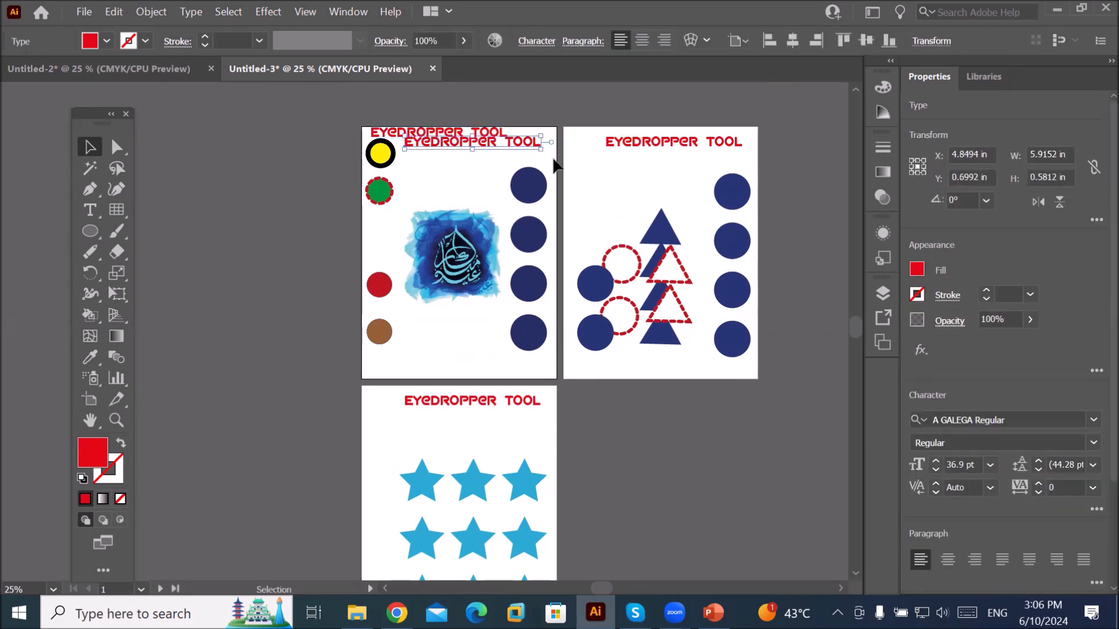
{"action": "left_click", "coordinate": [550, 175]}
{"action": "left_click_drag", "start_coordinate": [458, 143], "coordinate": [457, 136]}
{"action": "scroll", "coordinate": [473, 133], "scroll_direction": "up", "scroll_amount": 2}
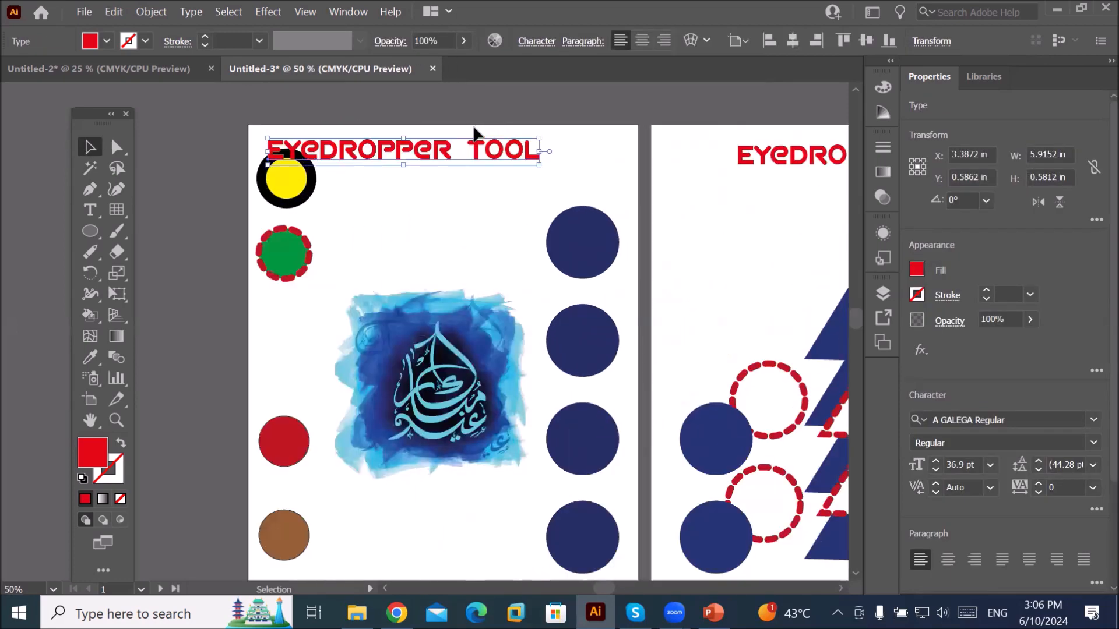
{"action": "scroll", "coordinate": [476, 147], "scroll_direction": "down", "scroll_amount": 2}
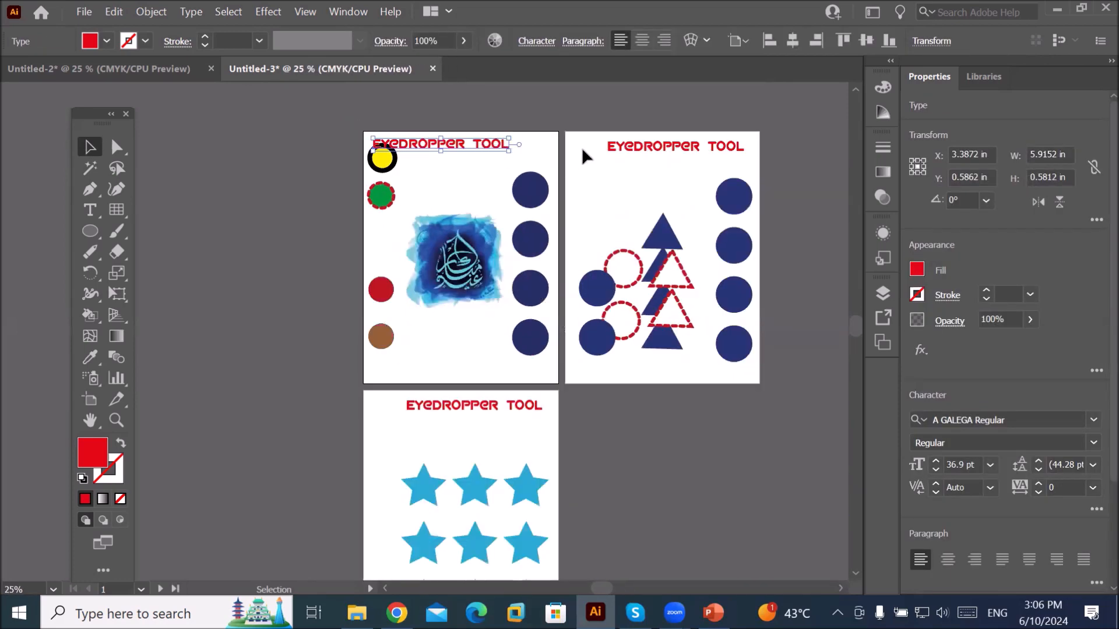
- Select the second and third artboards' titles together, and move the yellow circle out from under the first title to below the green circle
{"action": "left_click_drag", "start_coordinate": [616, 149], "coordinate": [616, 149]}
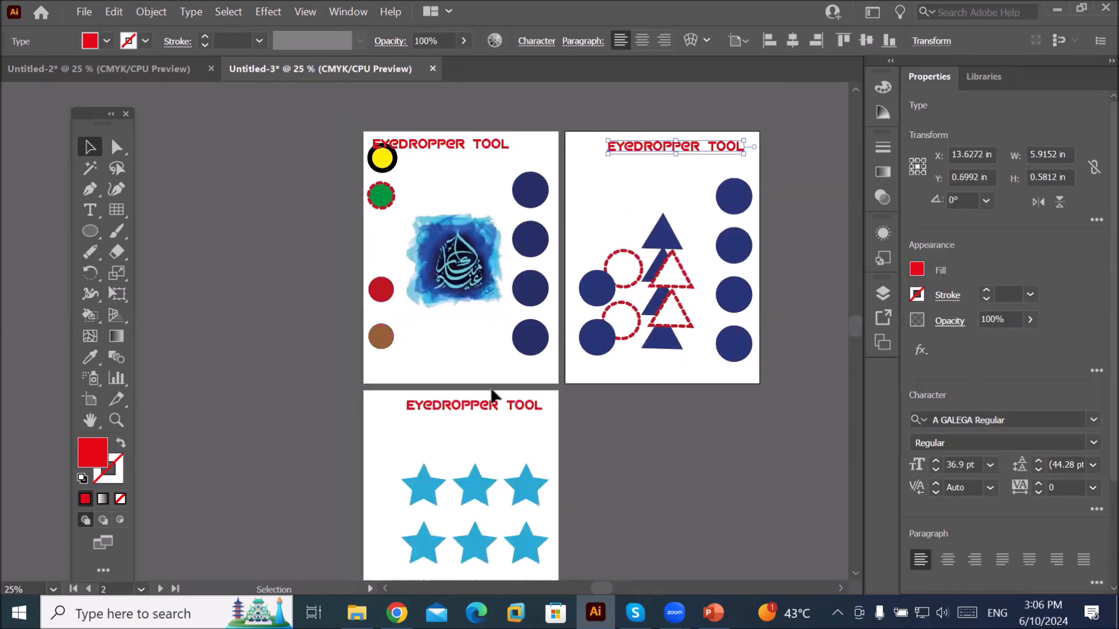
{"action": "left_click", "coordinate": [489, 408], "text": "shift"}
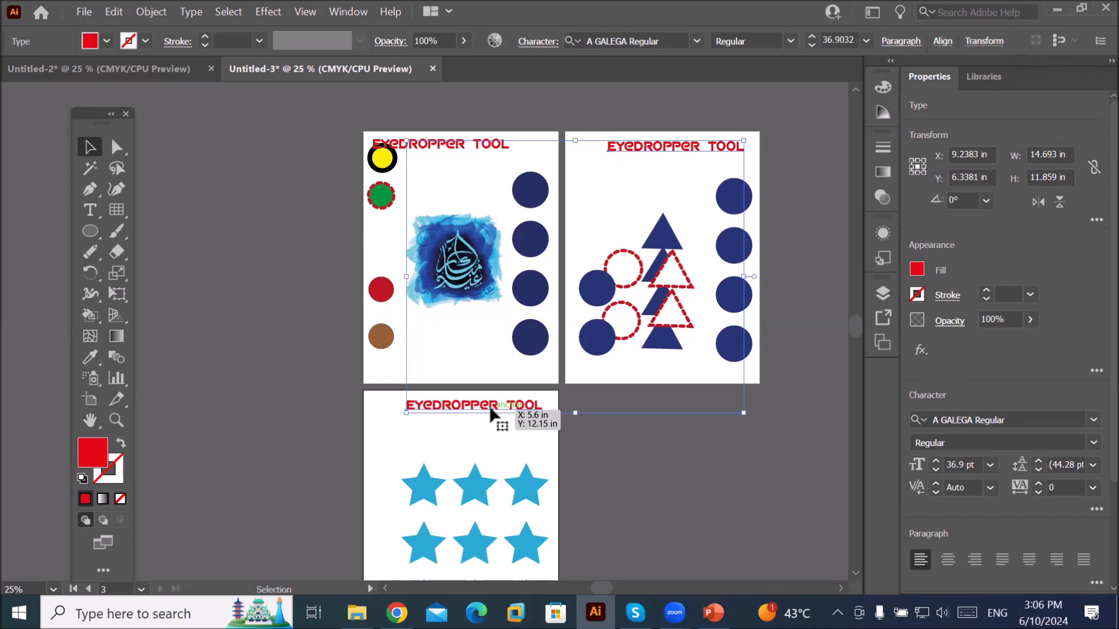
{"action": "left_click_drag", "start_coordinate": [381, 158], "coordinate": [376, 233]}
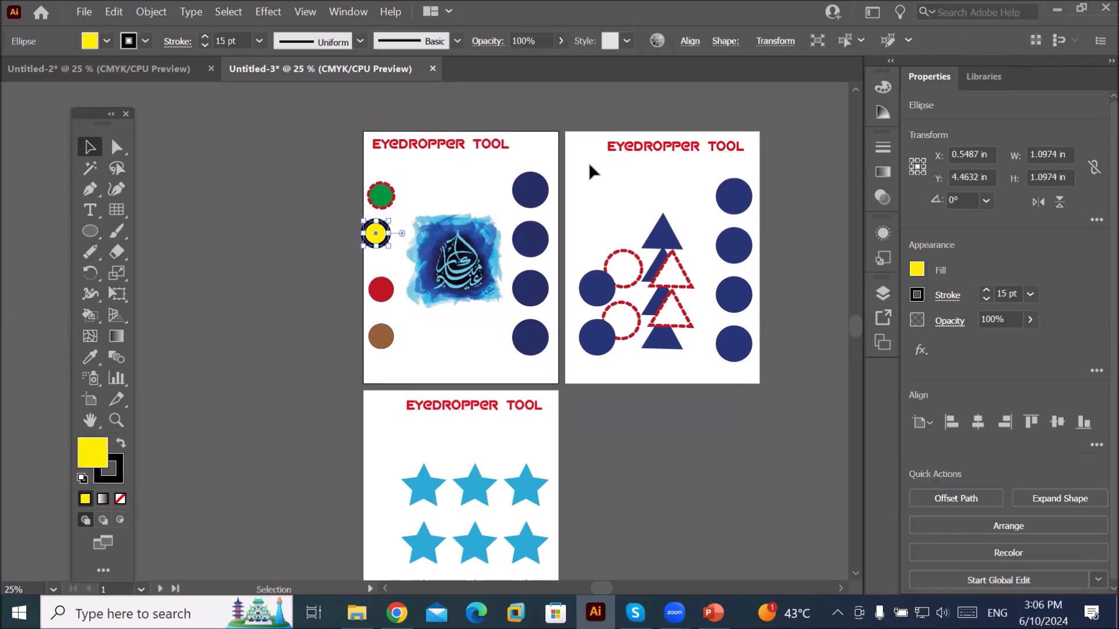
- Keep Character Style enabled in the Eyedropper options and apply the first artboard's title style to the second and third artboards' titles
{"action": "left_click", "coordinate": [622, 150]}
{"action": "left_click", "coordinate": [494, 408]}
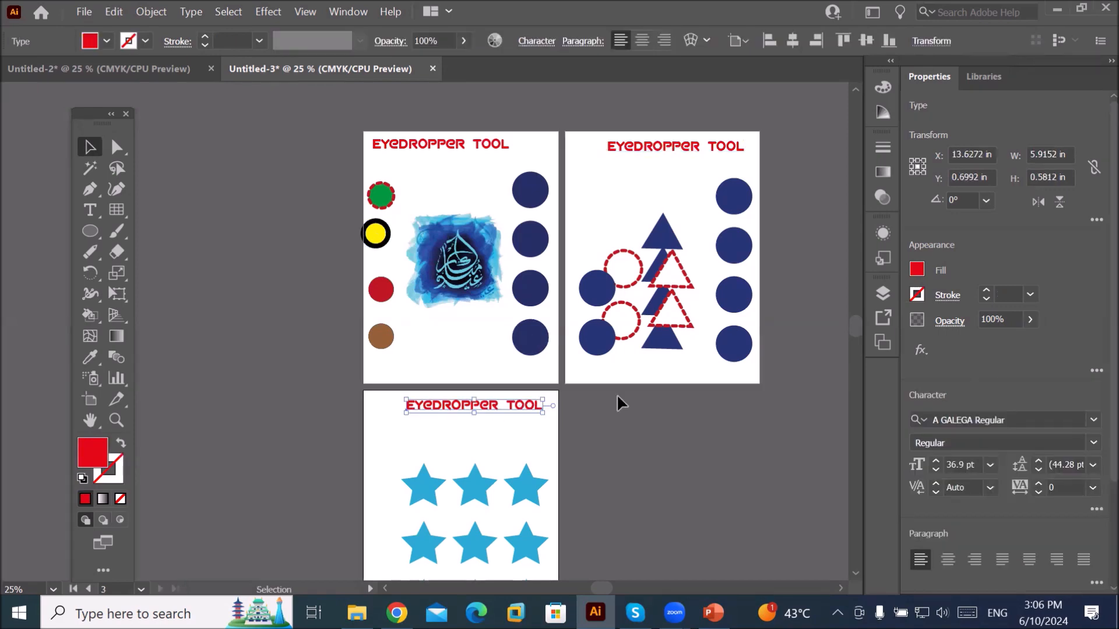
{"action": "left_click", "coordinate": [658, 150], "text": "shift"}
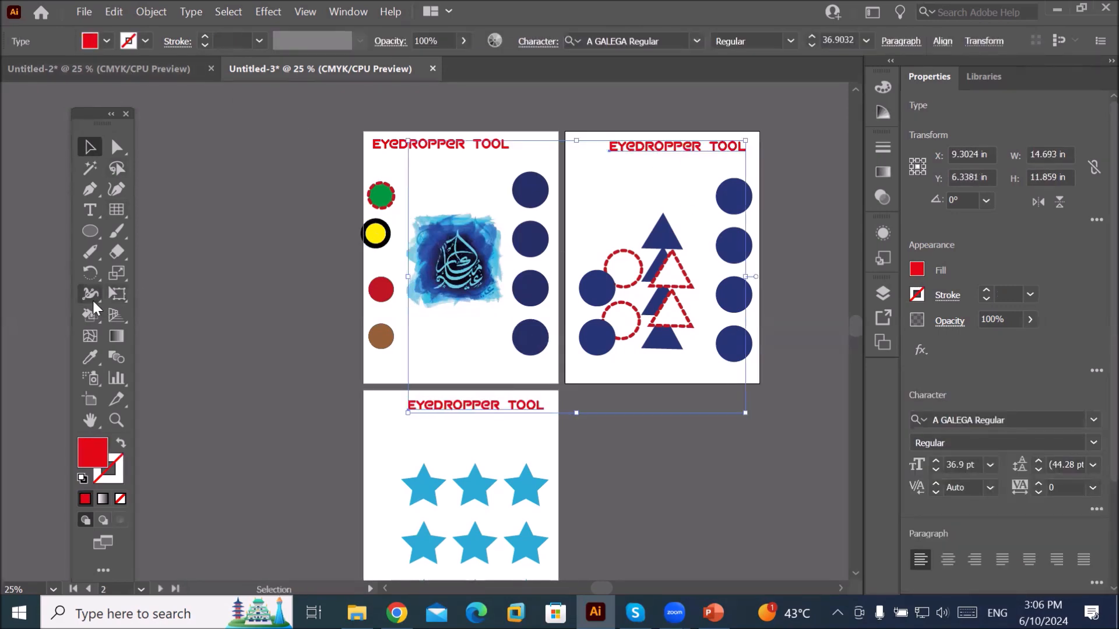
{"action": "left_click", "coordinate": [85, 365]}
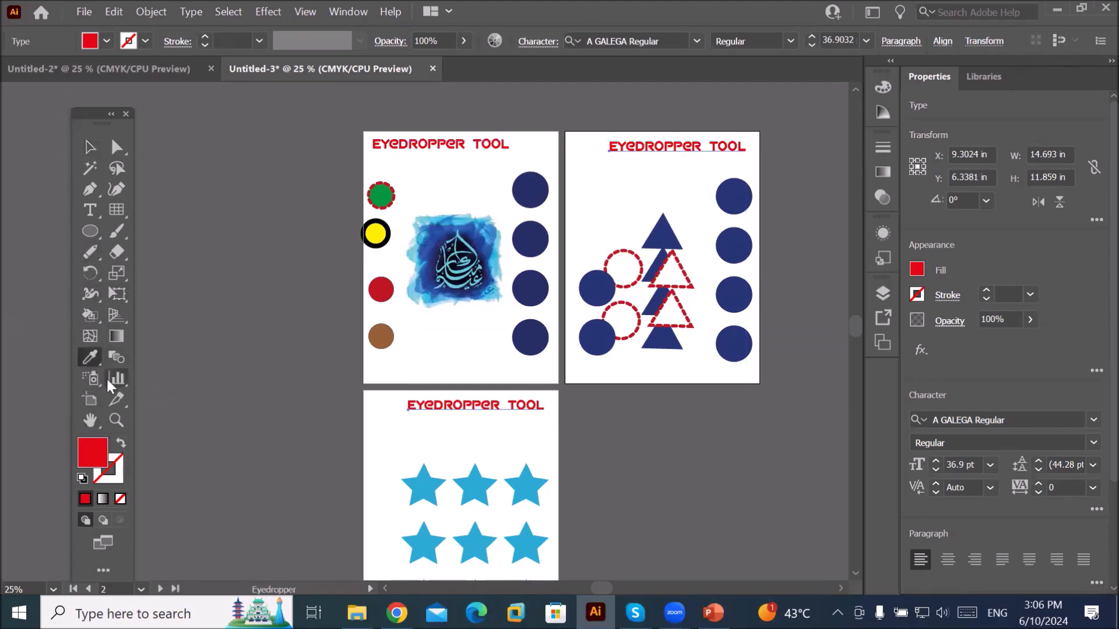
{"action": "double_click", "coordinate": [87, 358]}
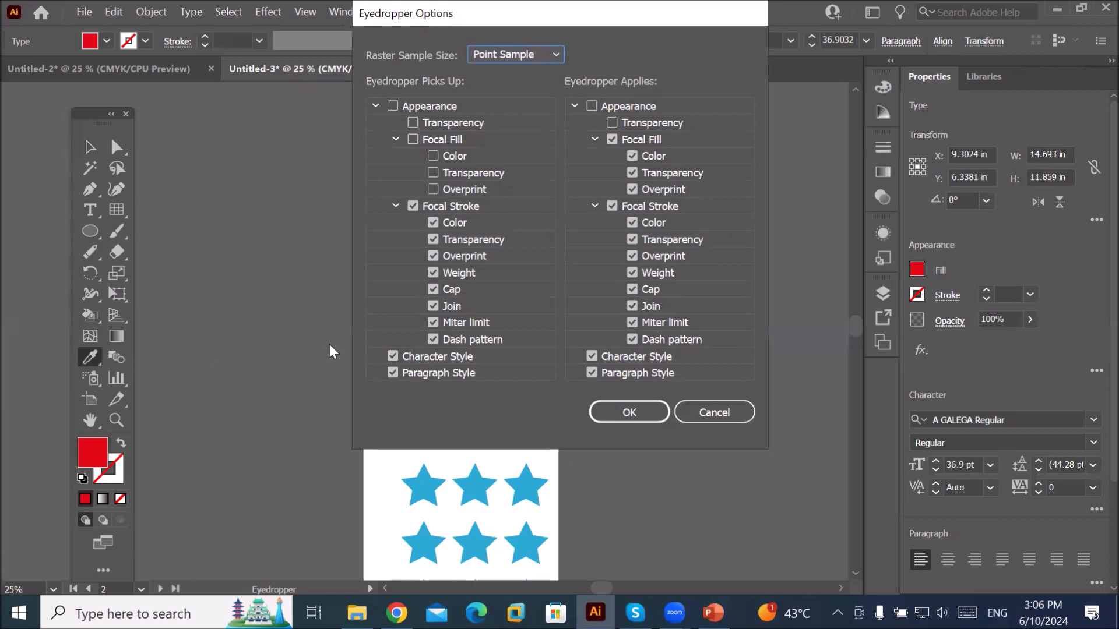
{"action": "left_click", "coordinate": [392, 356]}
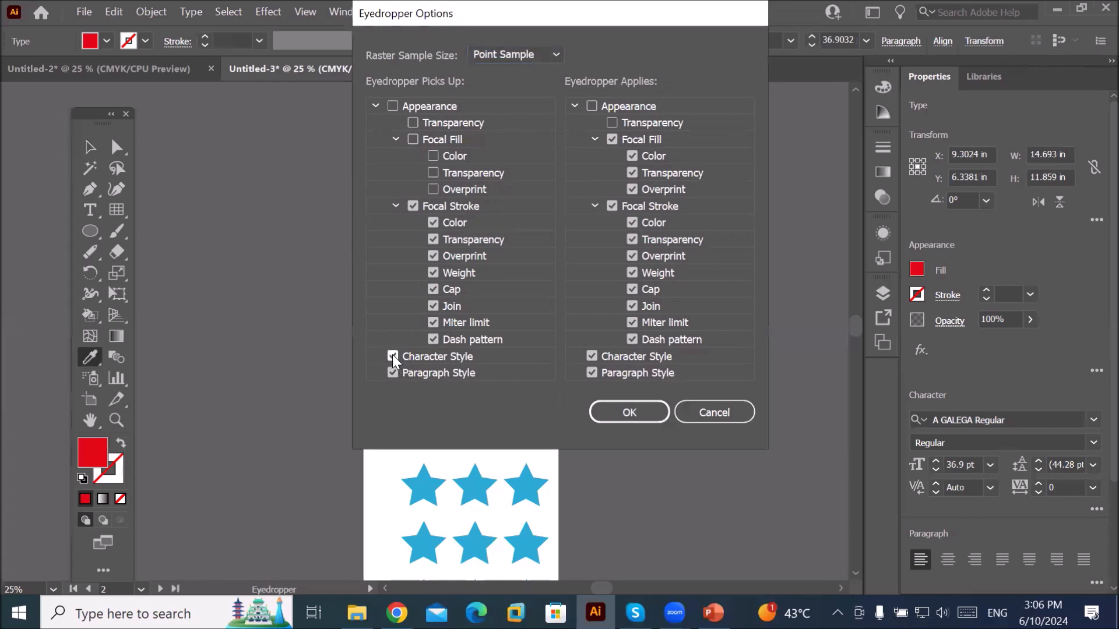
{"action": "left_click", "coordinate": [592, 356]}
{"action": "left_click", "coordinate": [630, 411]}
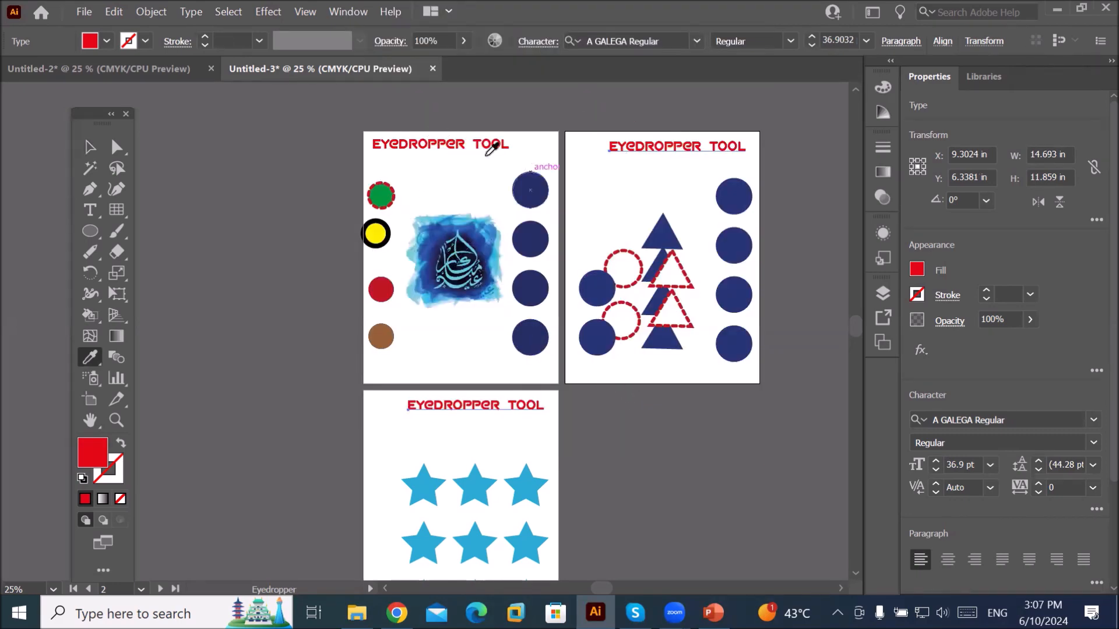
{"action": "left_click", "coordinate": [464, 137]}
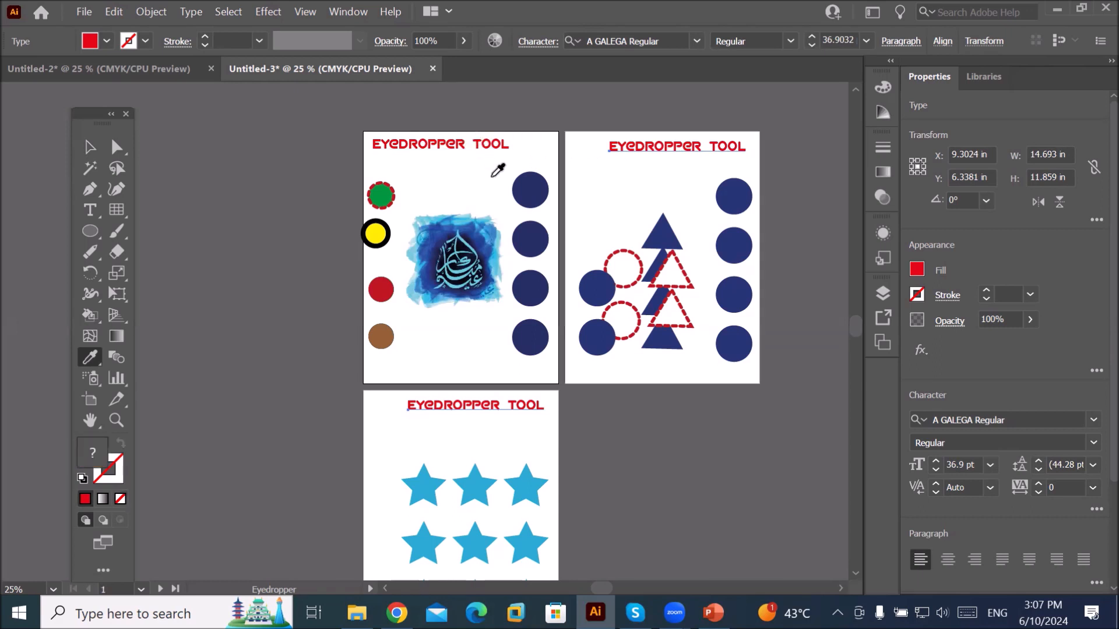
- Change the font of the first artboard's title to Goudy Stout
{"action": "left_click", "coordinate": [84, 210]}
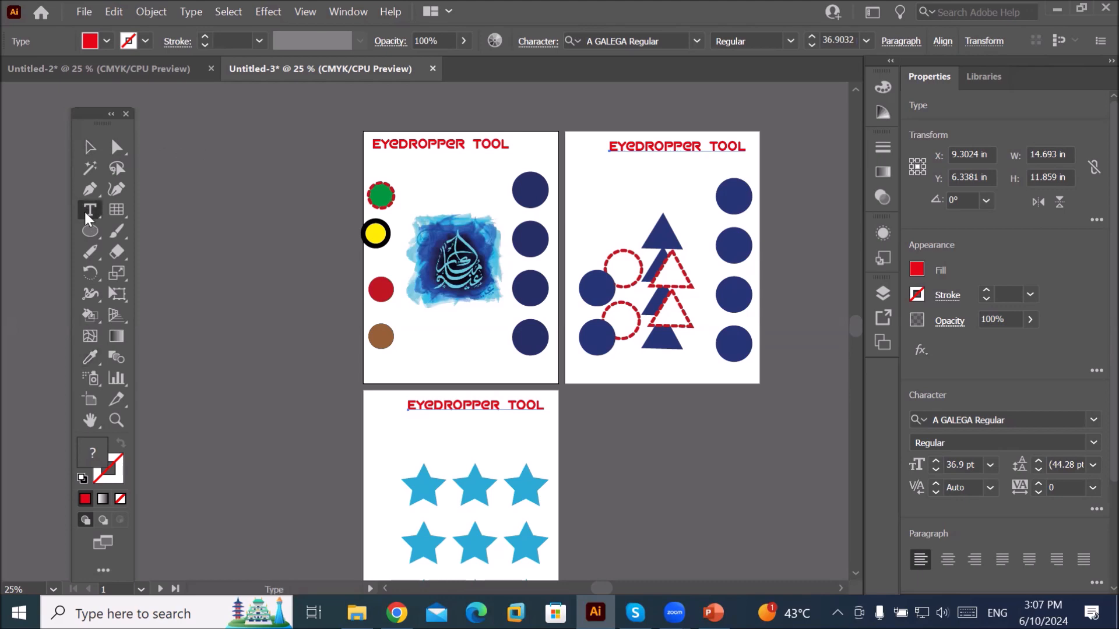
{"action": "left_click", "coordinate": [414, 143]}
{"action": "triple_click", "coordinate": [414, 143]}
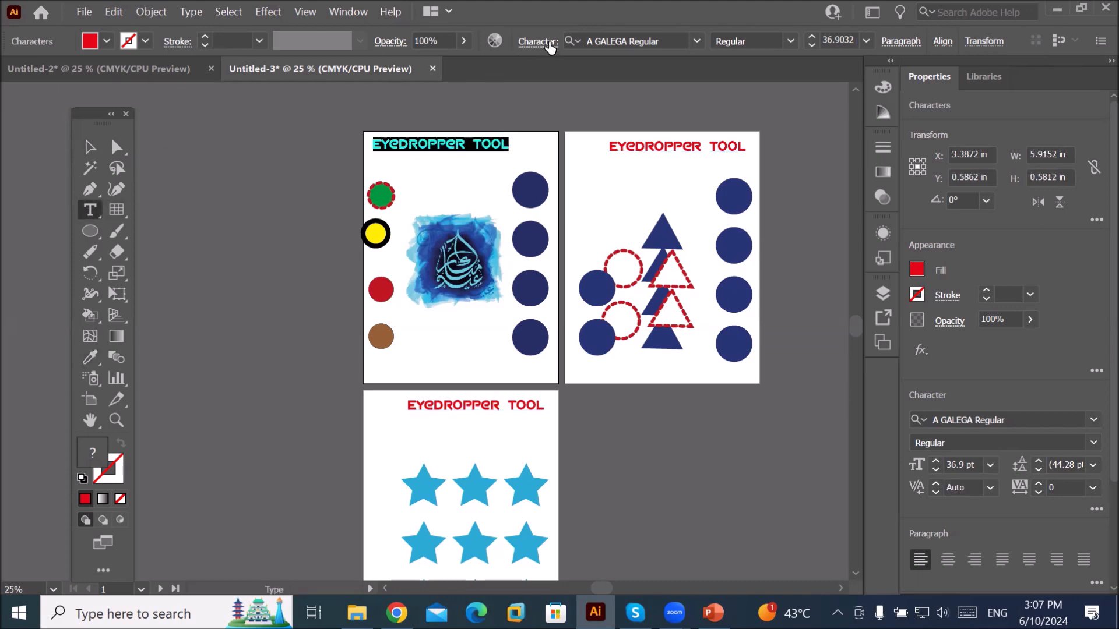
{"action": "left_click", "coordinate": [696, 42]}
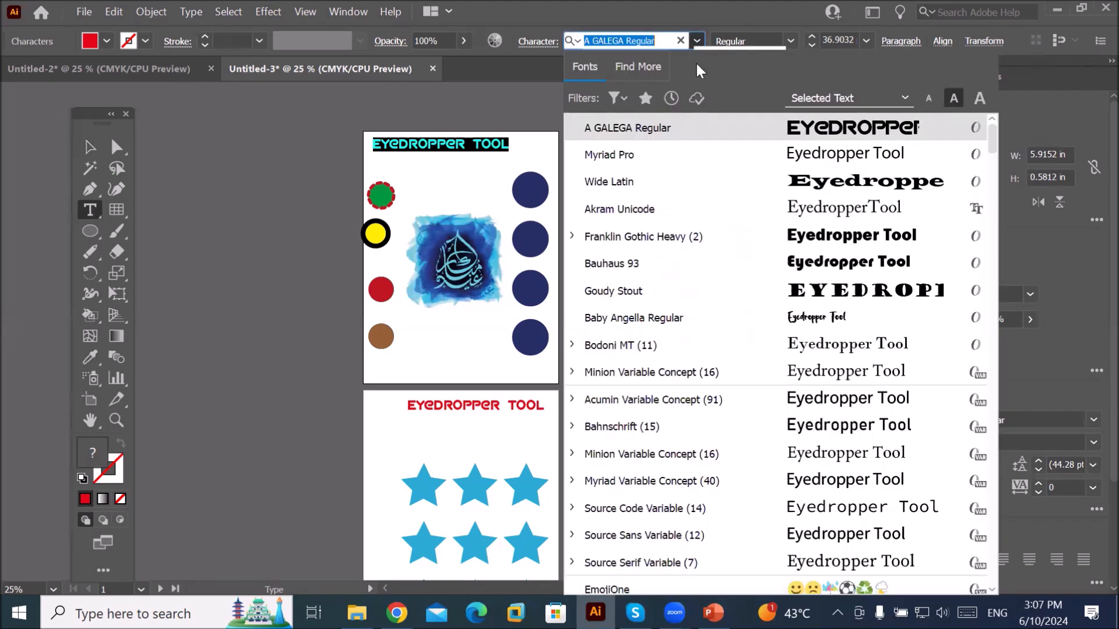
{"action": "left_click", "coordinate": [839, 297]}
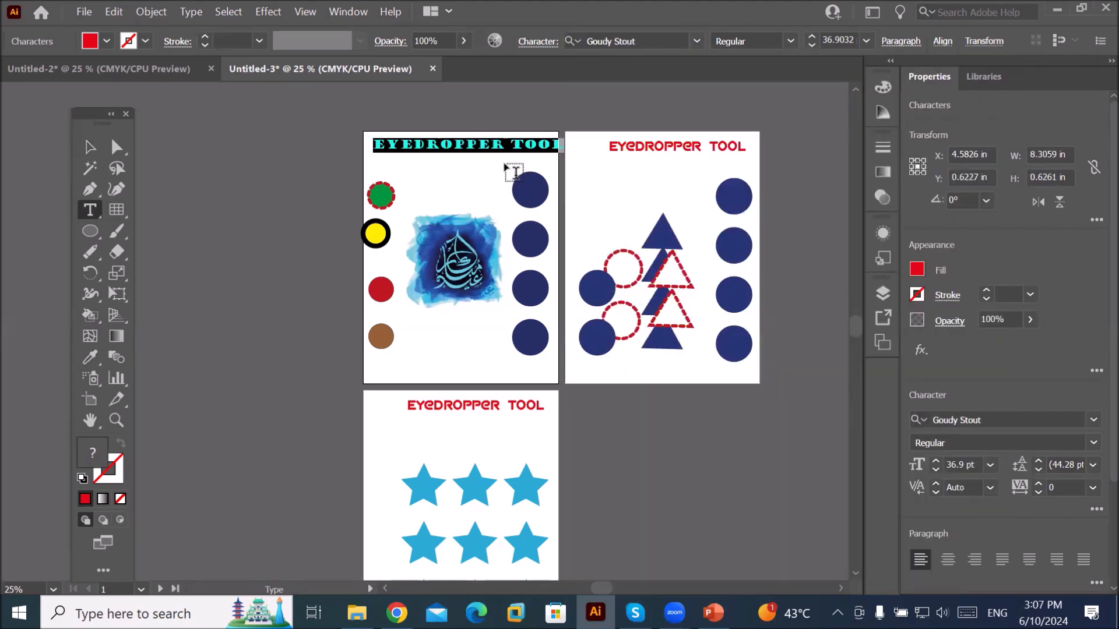
{"action": "left_click", "coordinate": [514, 173]}
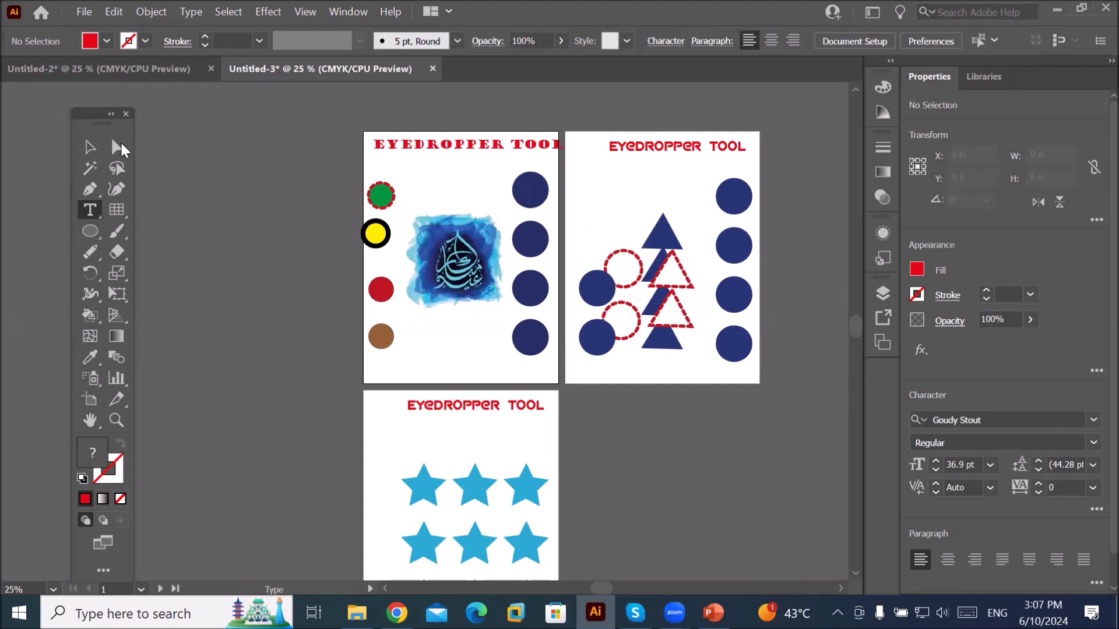
- Apply the first title's font to the titles on the second and third artboards together with the Eyedropper tool
{"action": "key", "text": "v"}
{"action": "left_click", "coordinate": [647, 156]}
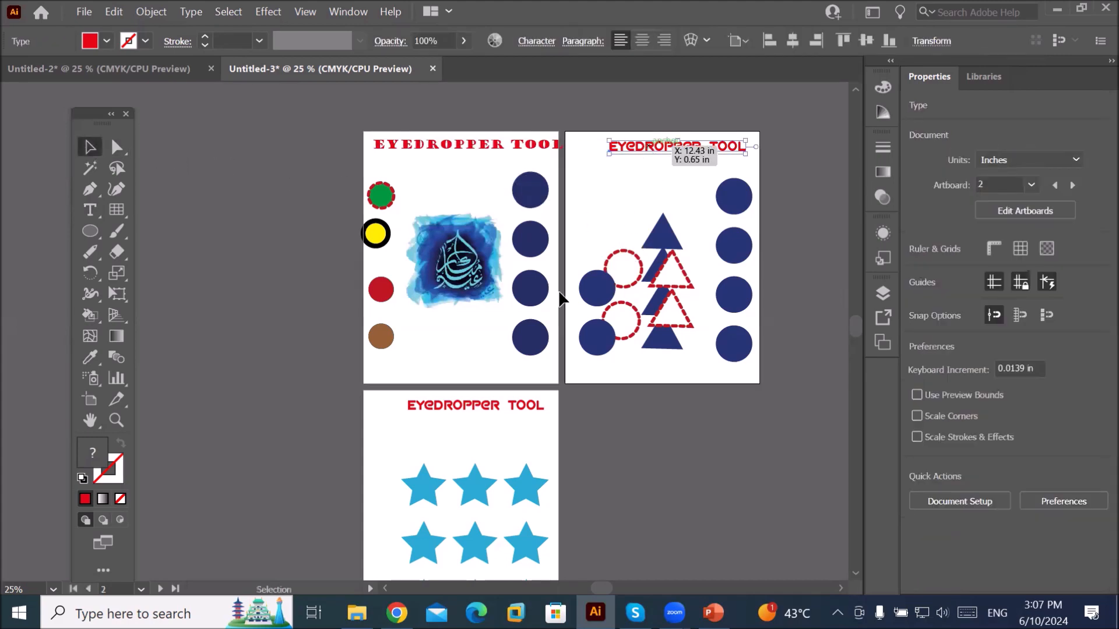
{"action": "left_click", "coordinate": [496, 410], "text": "shift"}
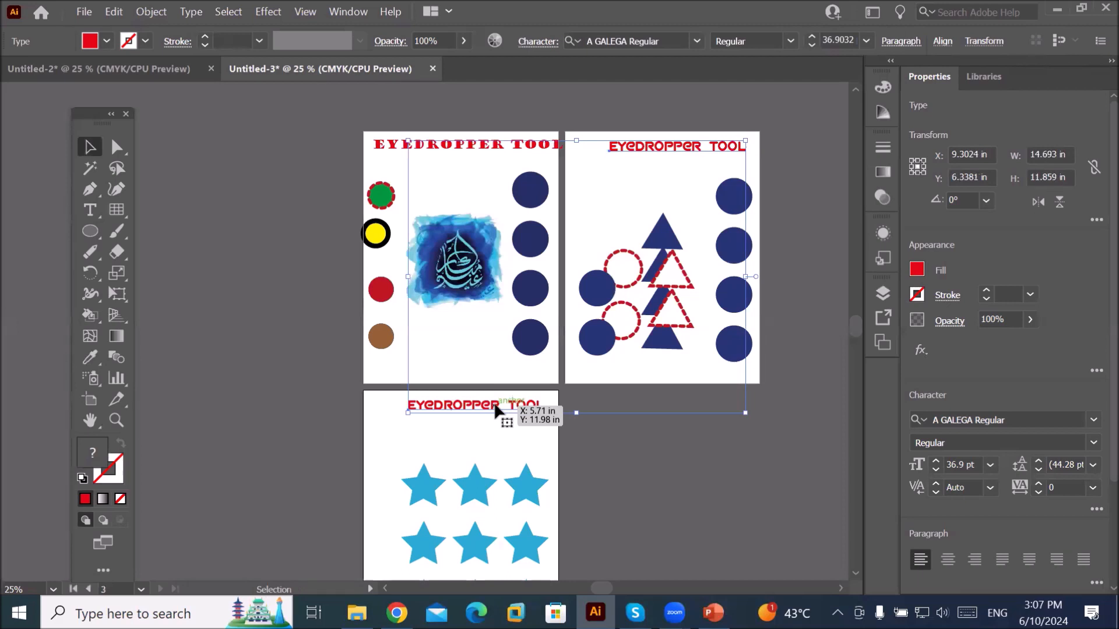
{"action": "left_click", "coordinate": [90, 358]}
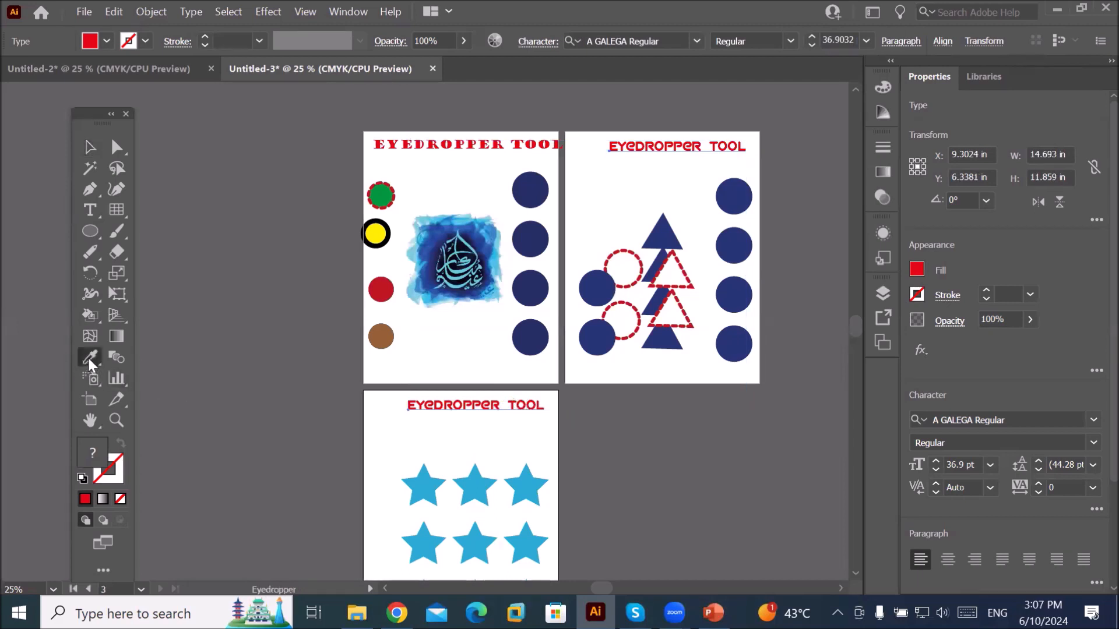
{"action": "left_click", "coordinate": [398, 140]}
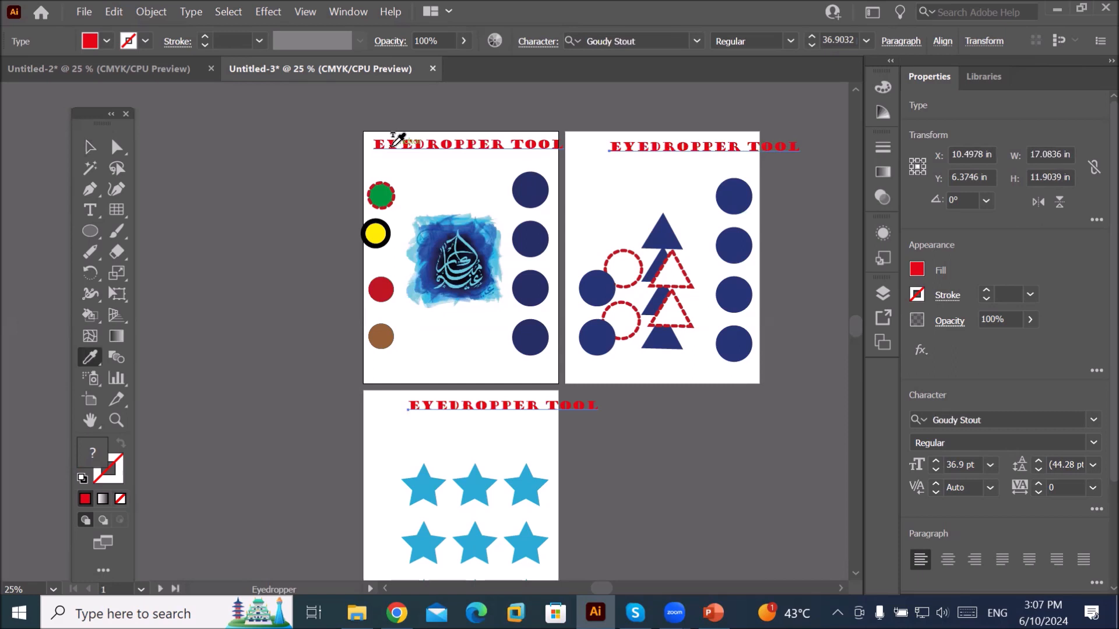
- Delete all the circles and the calligraphy image from the first artboard, keeping its title
{"action": "left_click", "coordinate": [89, 147]}
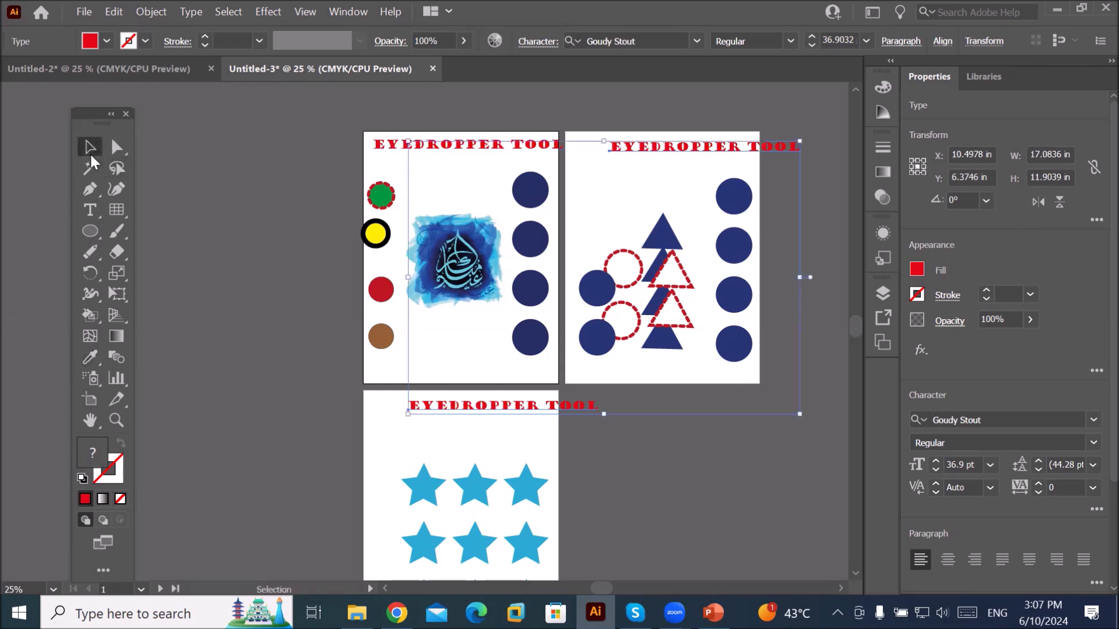
{"action": "left_click", "coordinate": [379, 172]}
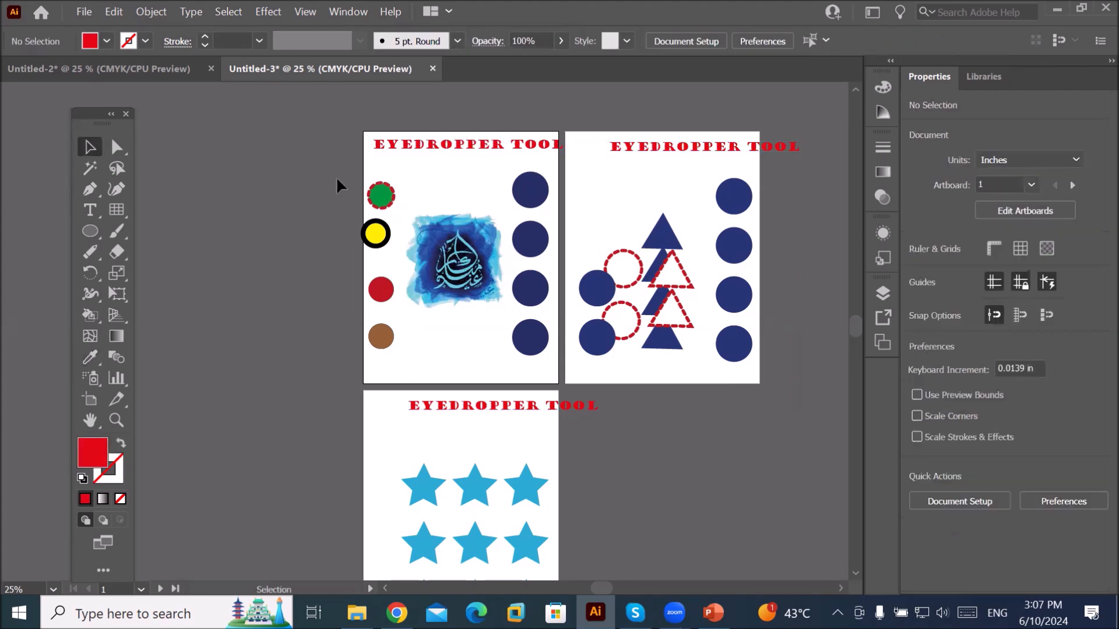
{"action": "left_click_drag", "start_coordinate": [337, 176], "coordinate": [571, 366]}
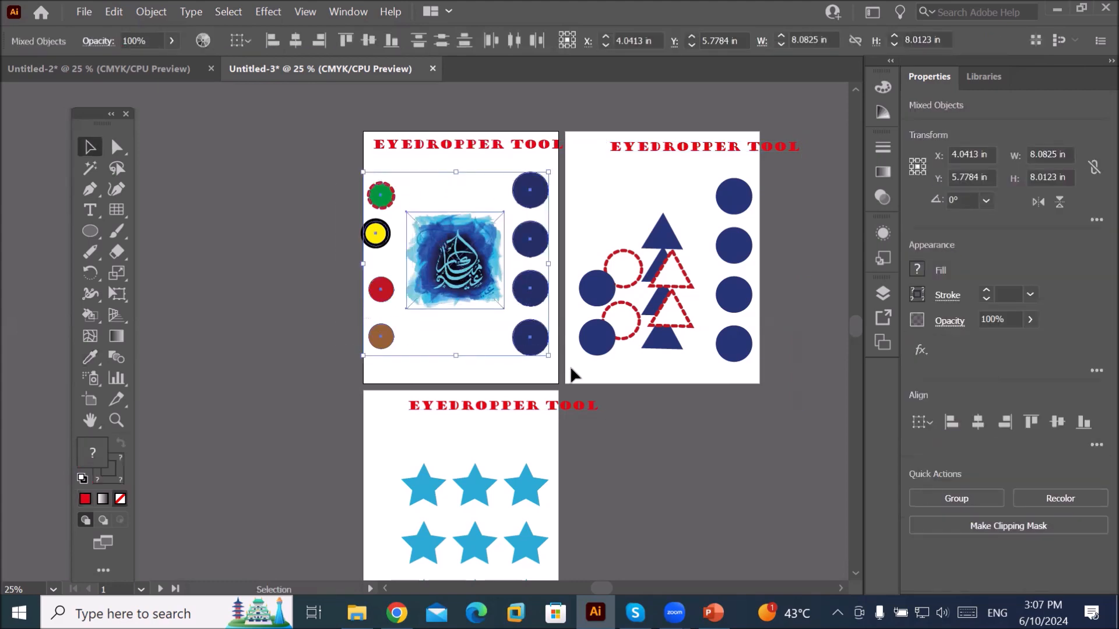
{"action": "key", "text": "Delete"}
- Fit the title within the first artboard, duplicate it just below, and repeat the copy six more times down the page
{"action": "left_click_drag", "start_coordinate": [410, 153], "coordinate": [453, 173]}
{"action": "left_click", "coordinate": [420, 215]}
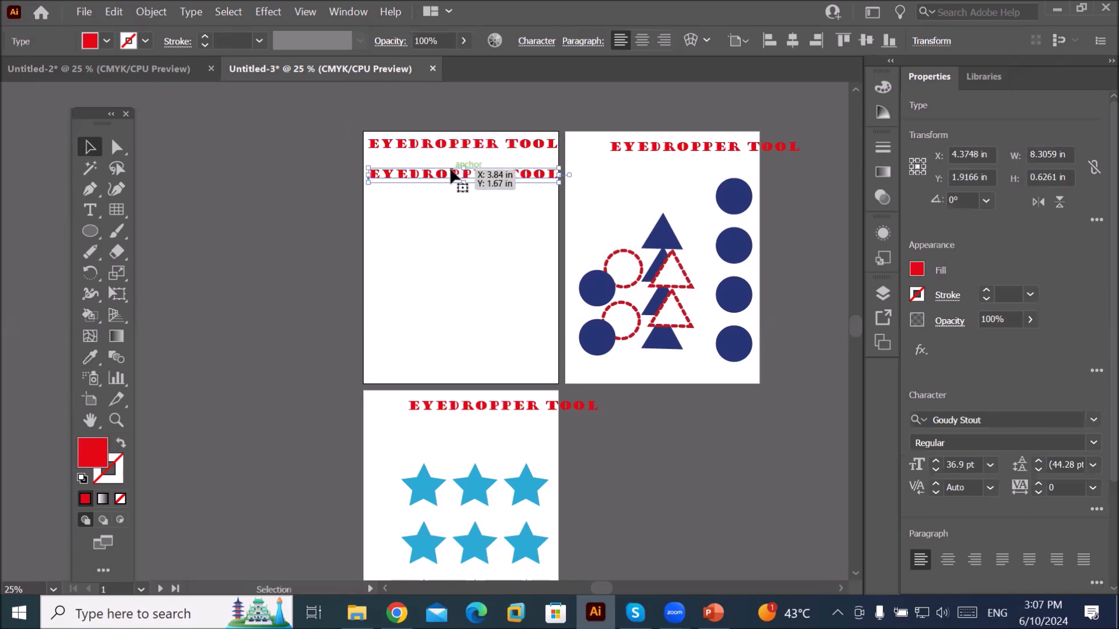
{"action": "key", "text": "ctrl+d"}
{"action": "key", "text": "ctrl+d"}
{"action": "key", "text": "ctrl+d"}
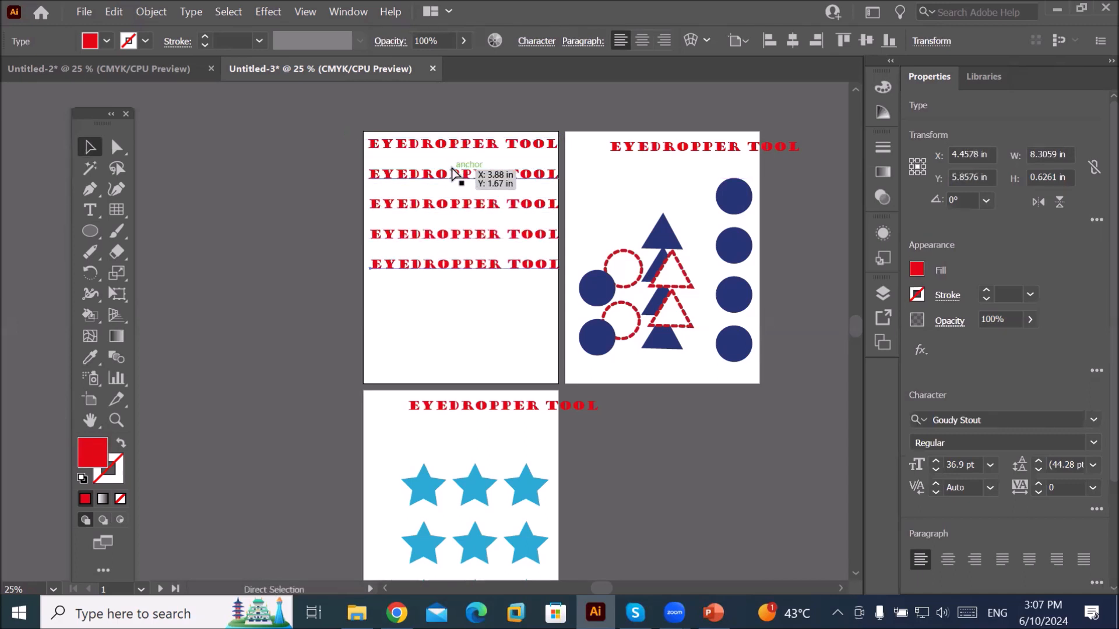
{"action": "key", "text": "ctrl+d"}
{"action": "key", "text": "ctrl+d"}
{"action": "key", "text": "ctrl+d"}
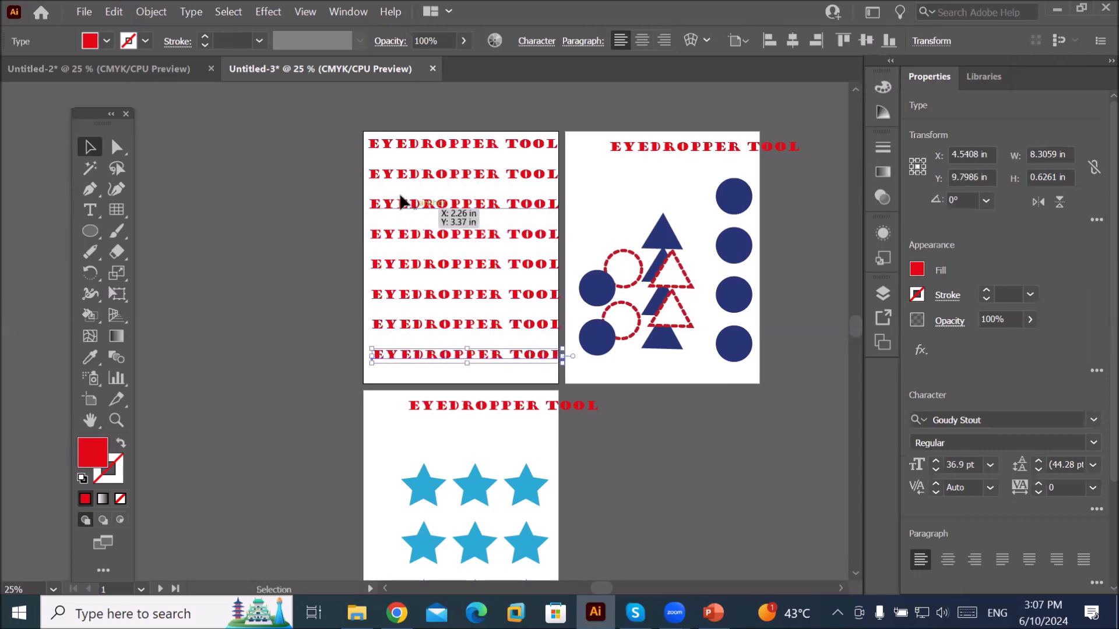
- Set the first artboard's second title to Bauhaus 93 and enlarge it to nearly the artboard's width
{"action": "left_click", "coordinate": [415, 174]}
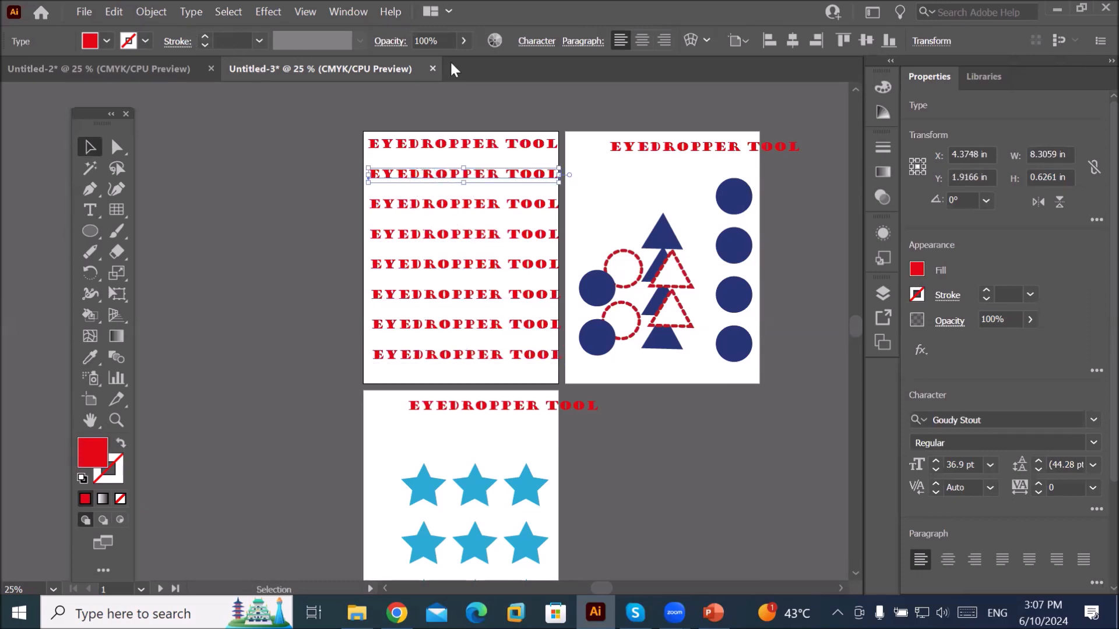
{"action": "left_click", "coordinate": [533, 42]}
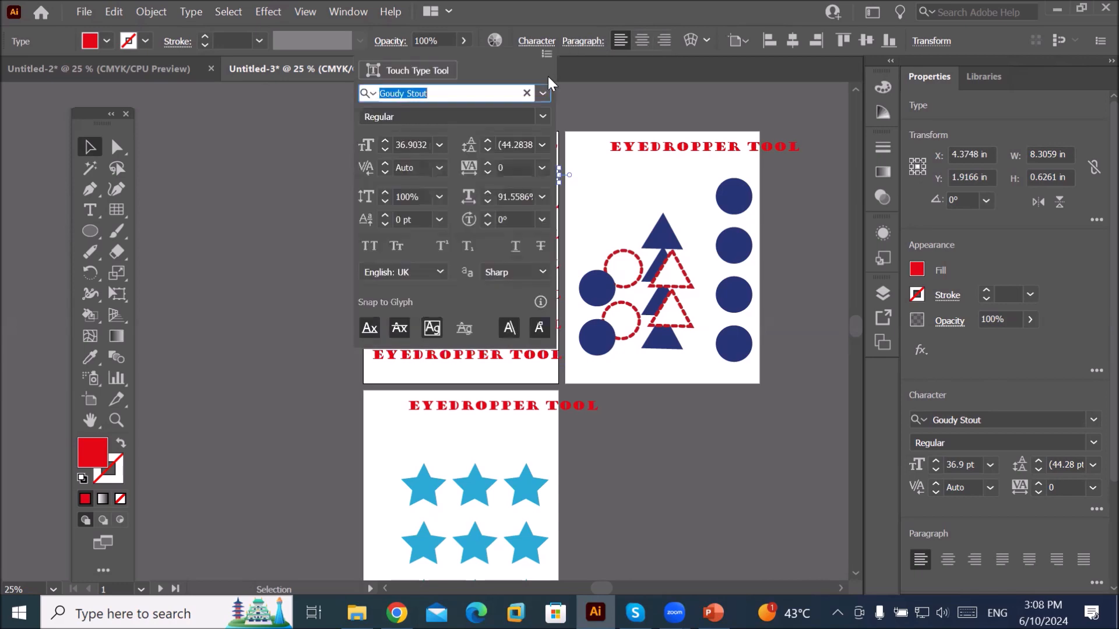
{"action": "left_click", "coordinate": [542, 93]}
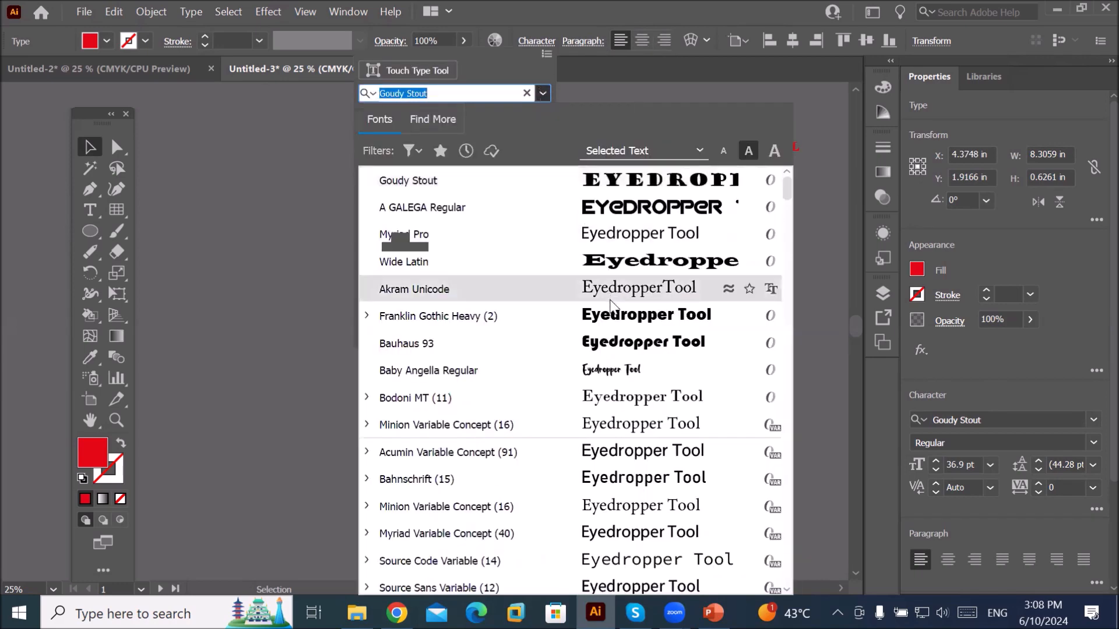
{"action": "left_click", "coordinate": [619, 341]}
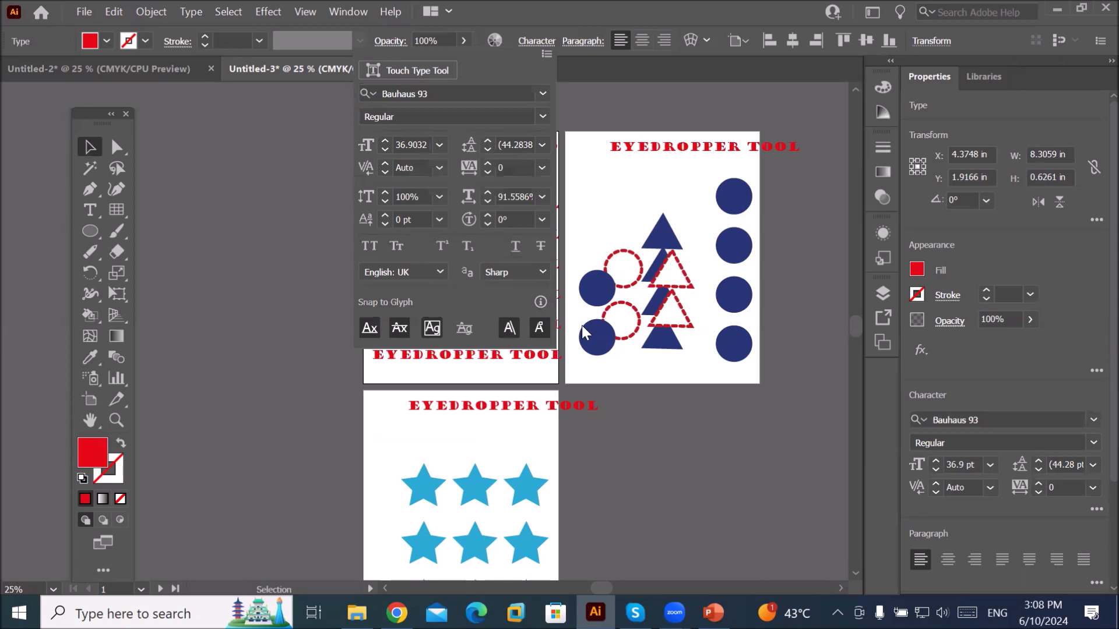
{"action": "left_click", "coordinate": [468, 380]}
{"action": "left_click_drag", "start_coordinate": [445, 169], "coordinate": [539, 158]}
- Set the first artboard's third title to Bernard MT Condensed and scale it up to about 62.1 pt
{"action": "left_click", "coordinate": [467, 205]}
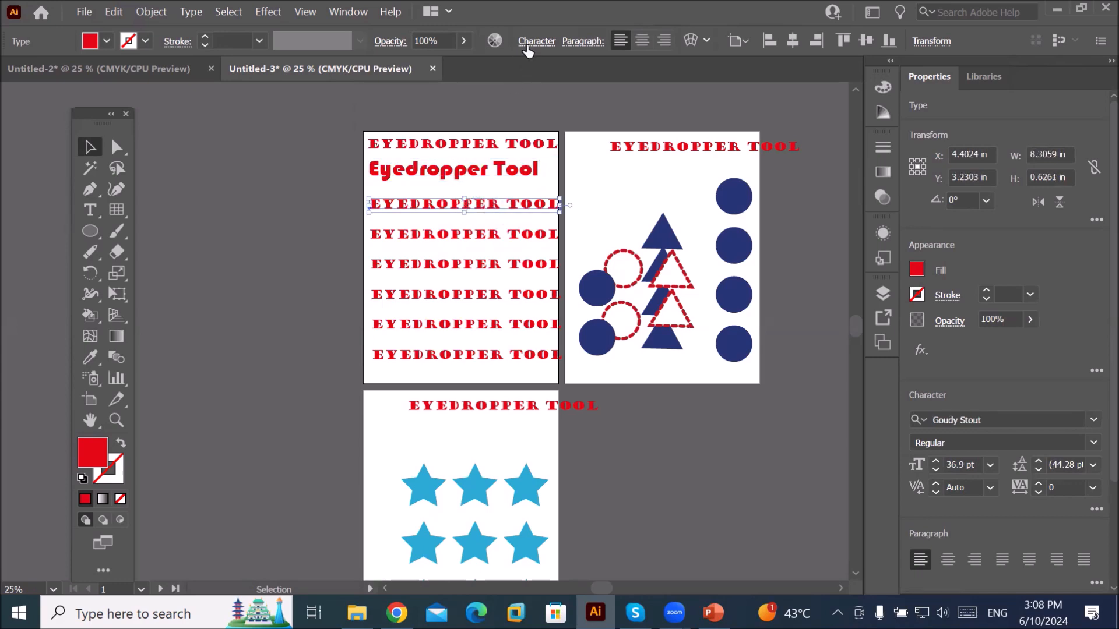
{"action": "key", "text": "ctrl+t"}
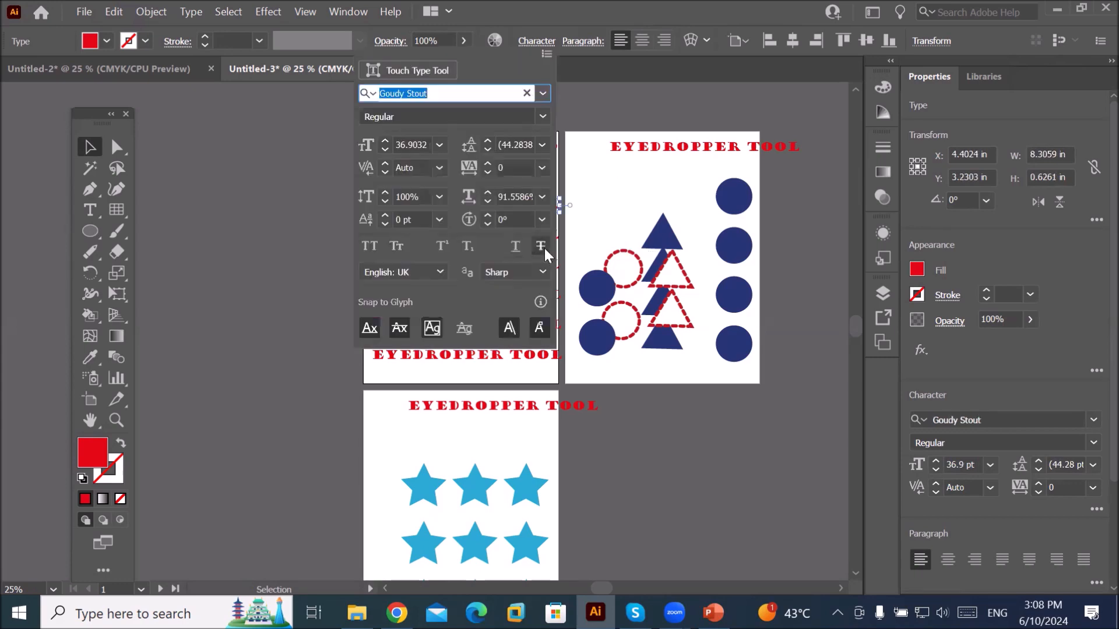
{"action": "left_click", "coordinate": [543, 95]}
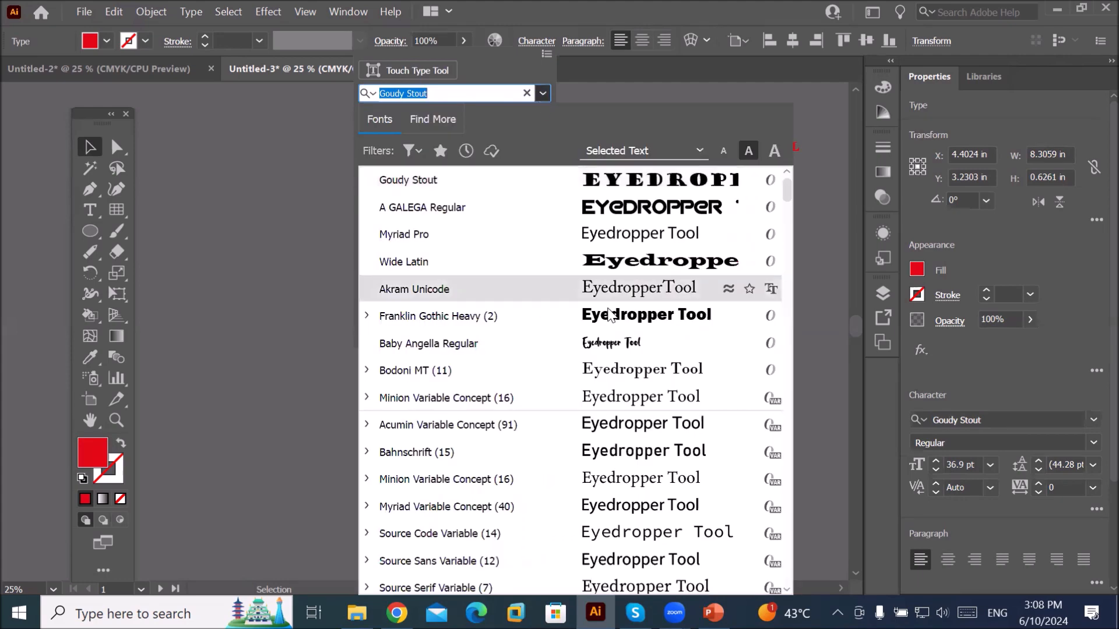
{"action": "scroll", "coordinate": [665, 354], "scroll_direction": "down", "scroll_amount": 5}
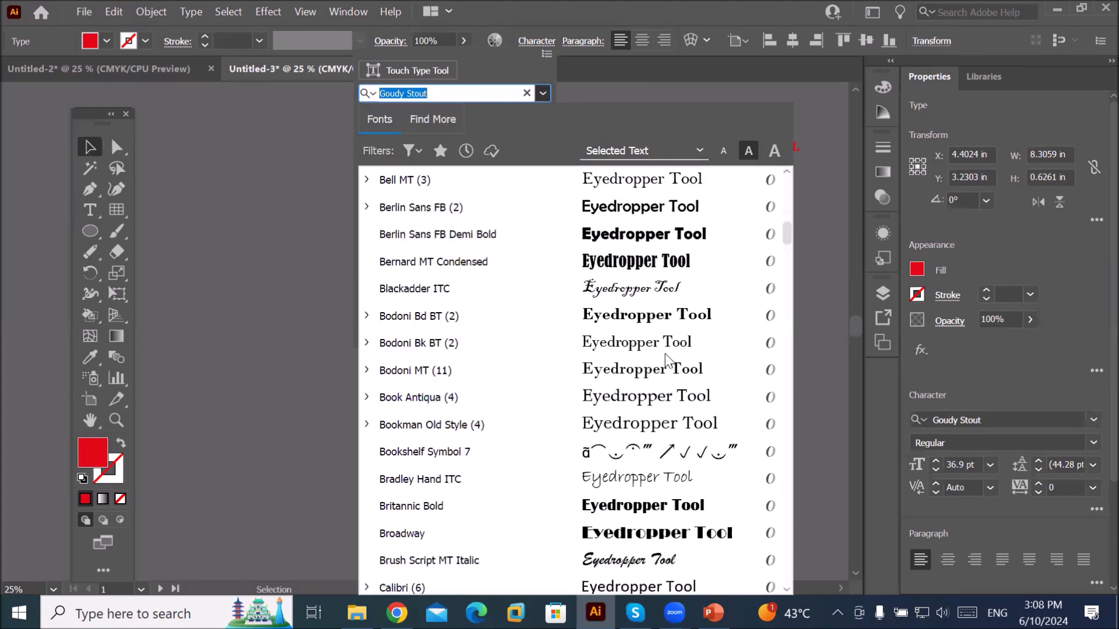
{"action": "left_click", "coordinate": [663, 263]}
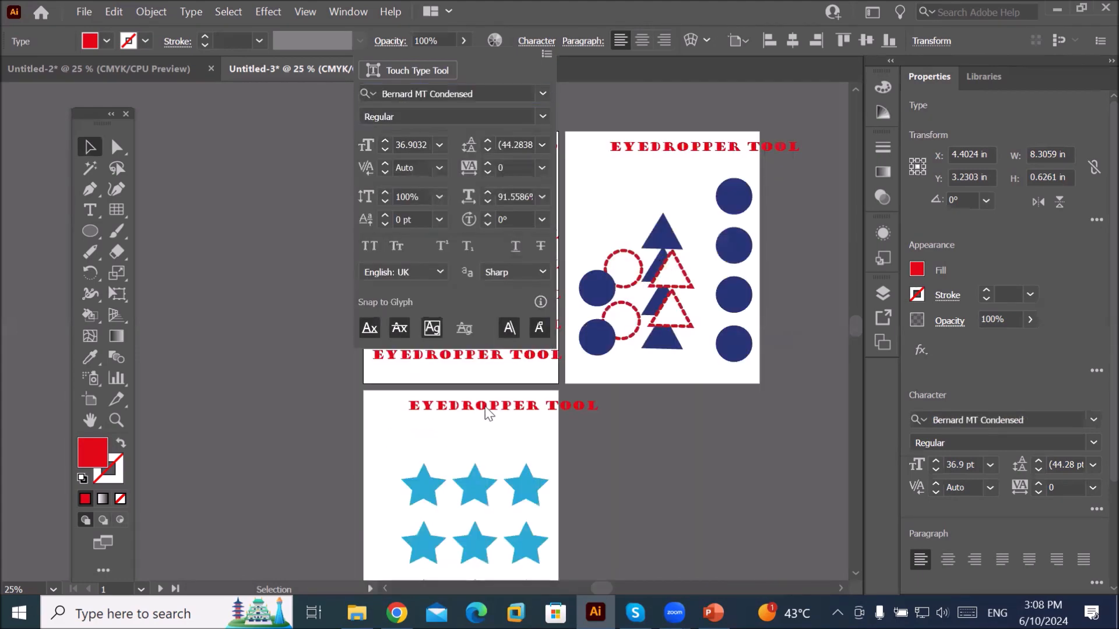
{"action": "key", "text": "Escape"}
{"action": "left_click_drag", "start_coordinate": [437, 211], "coordinate": [548, 221]}
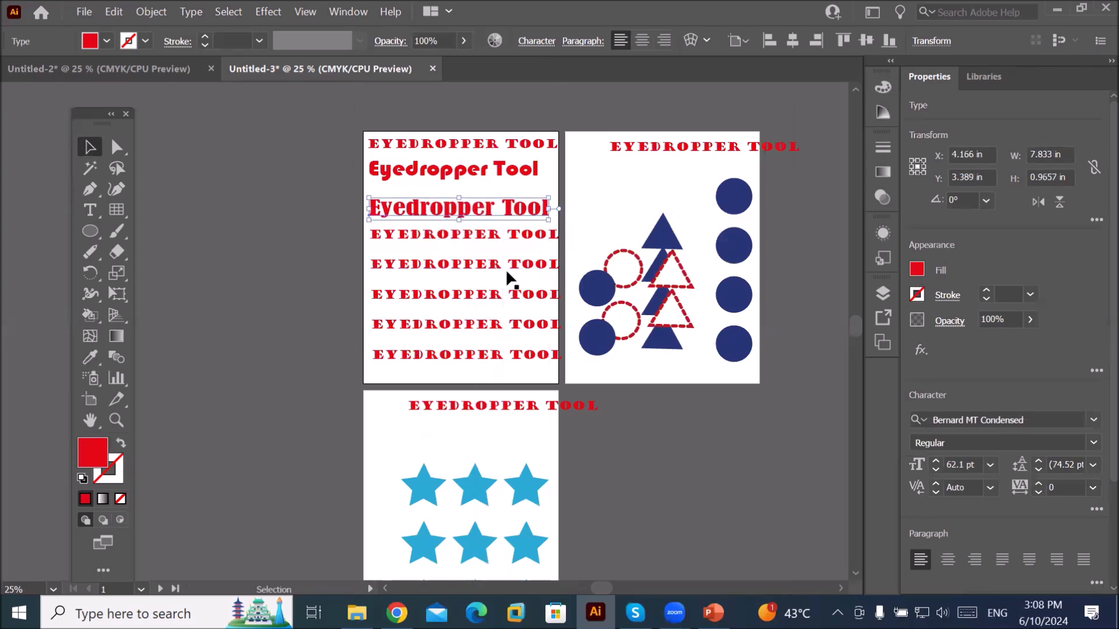
- Set the first artboard's fourth title to Badang and scale it up to about 60.77 pt
{"action": "left_click", "coordinate": [499, 236]}
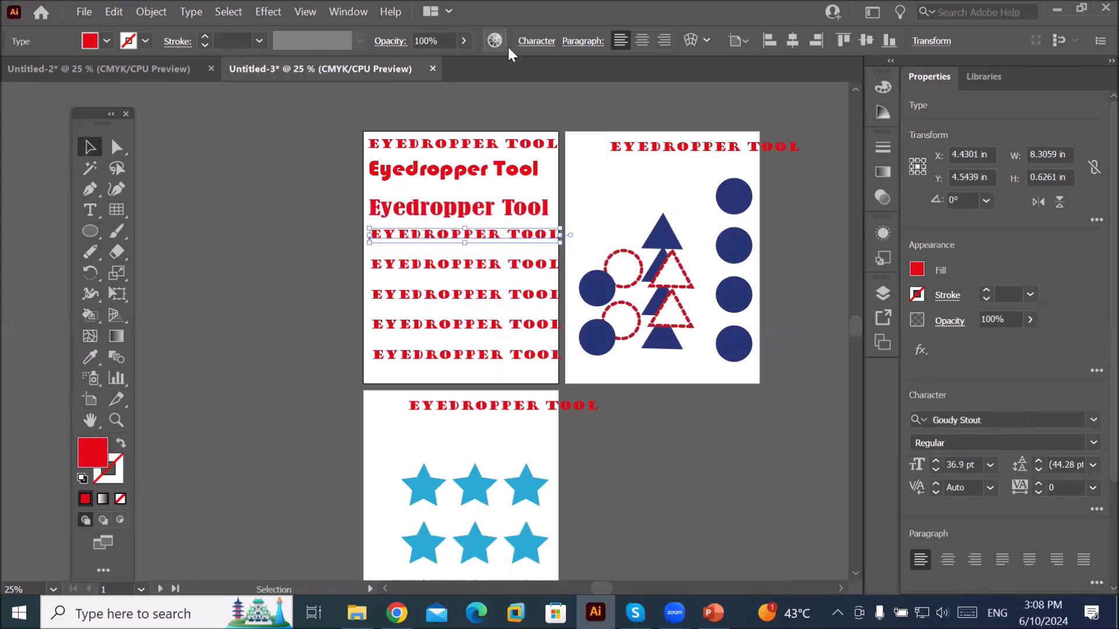
{"action": "key", "text": "ctrl+t"}
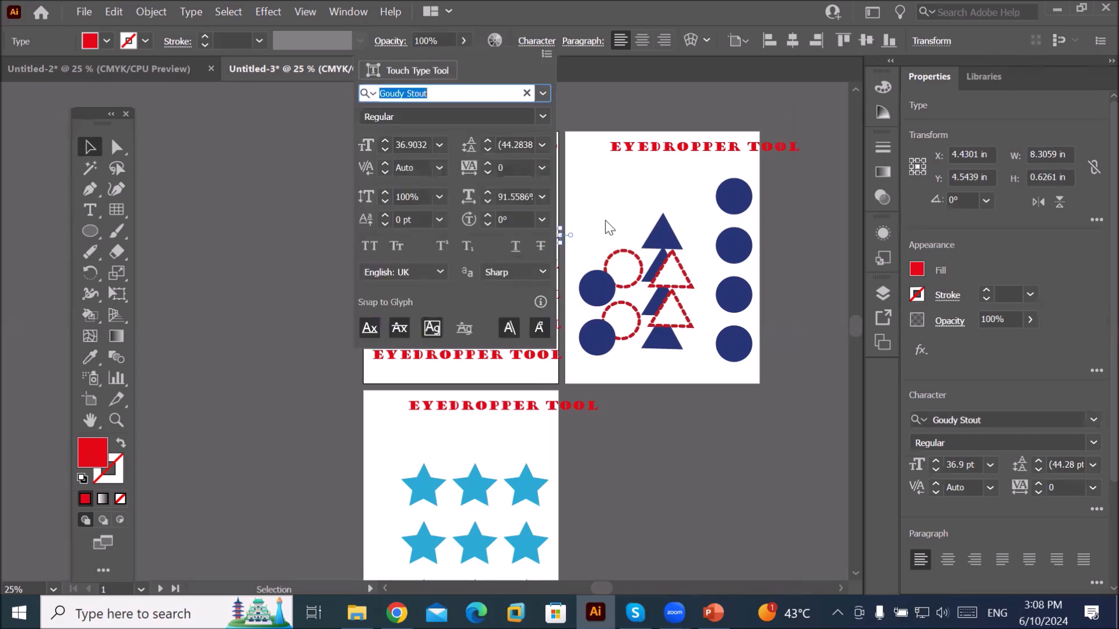
{"action": "left_click", "coordinate": [541, 93]}
{"action": "scroll", "coordinate": [679, 350], "scroll_direction": "down", "scroll_amount": 5}
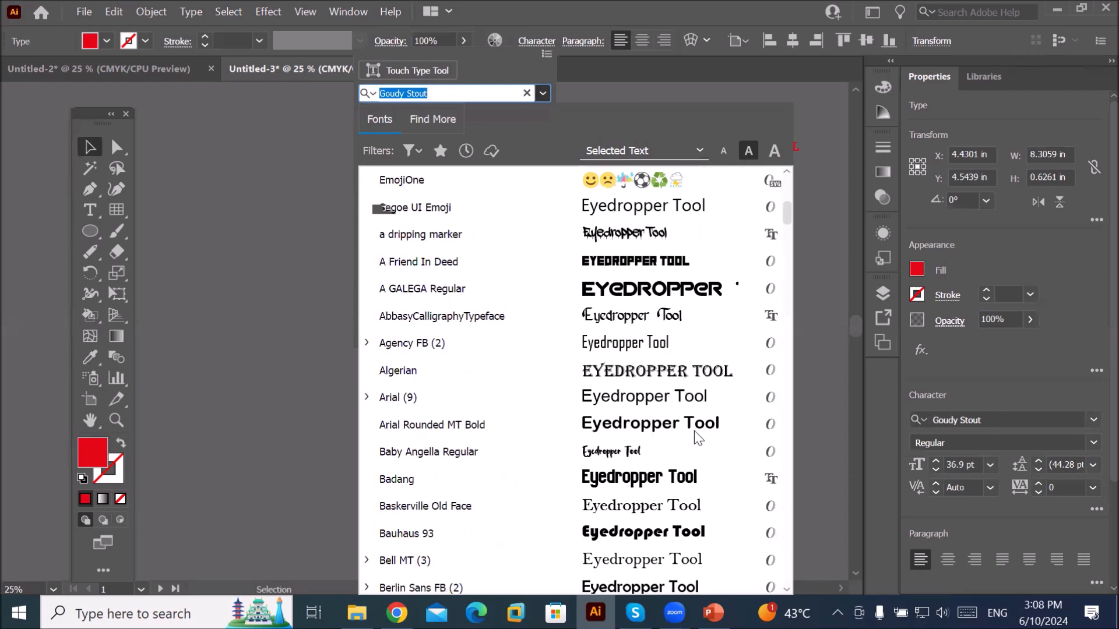
{"action": "left_click", "coordinate": [676, 472]}
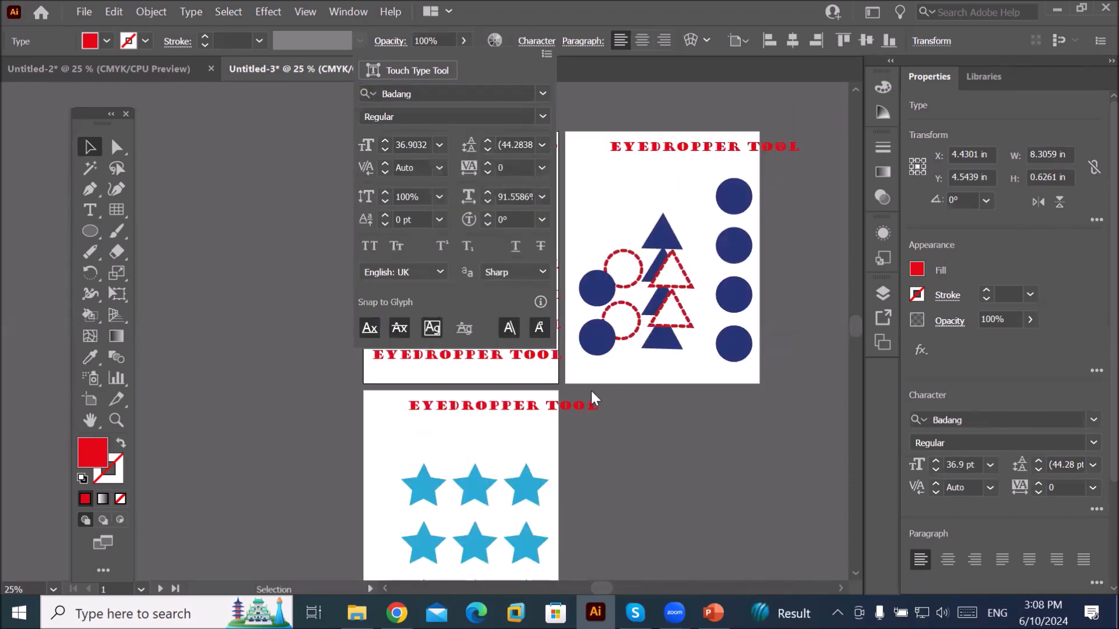
{"action": "left_click", "coordinate": [505, 359]}
{"action": "left_click", "coordinate": [422, 236]}
{"action": "left_click_drag", "start_coordinate": [443, 240], "coordinate": [552, 251]}
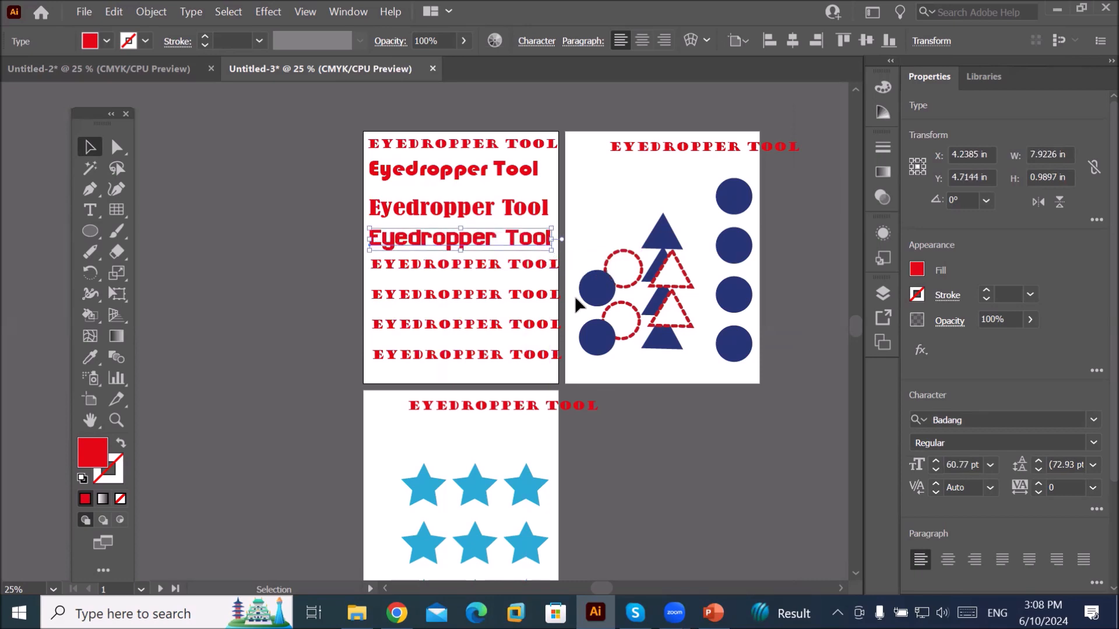
- Delete the four unused titles below it and move the third artboard's title to that page's upper-left area
{"action": "left_click_drag", "start_coordinate": [470, 361], "coordinate": [505, 390]}
{"action": "key", "text": "Delete"}
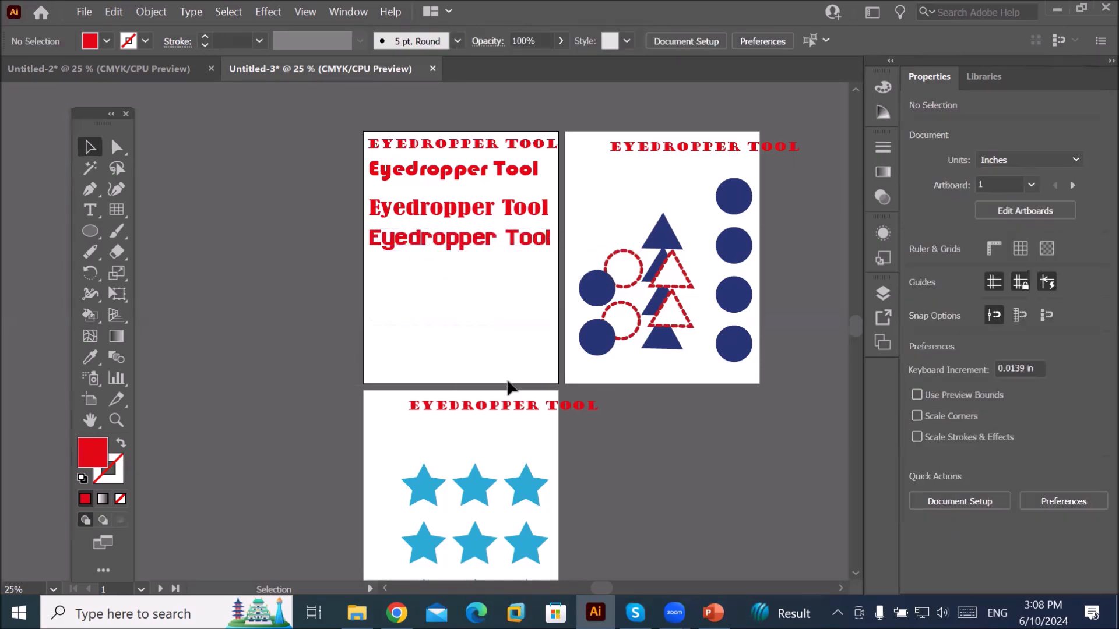
{"action": "left_click_drag", "start_coordinate": [496, 408], "coordinate": [470, 415]}
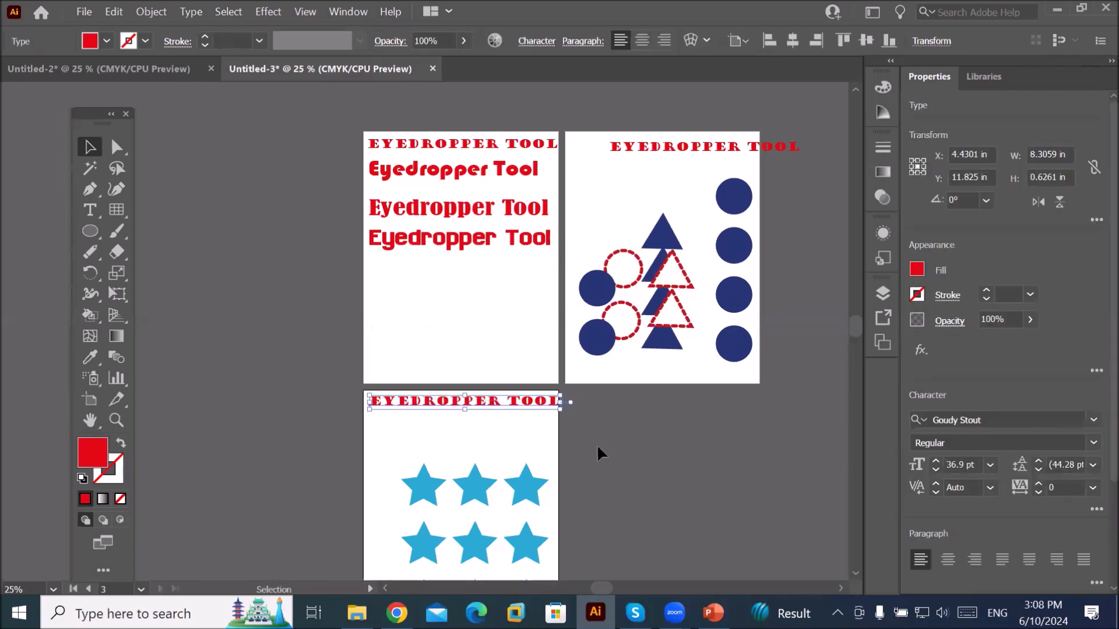
- Move the second artboard's title toward its left edge and delete all the circles and triangles there
{"action": "left_click_drag", "start_coordinate": [652, 145], "coordinate": [619, 145]}
{"action": "left_click_drag", "start_coordinate": [587, 181], "coordinate": [769, 384]}
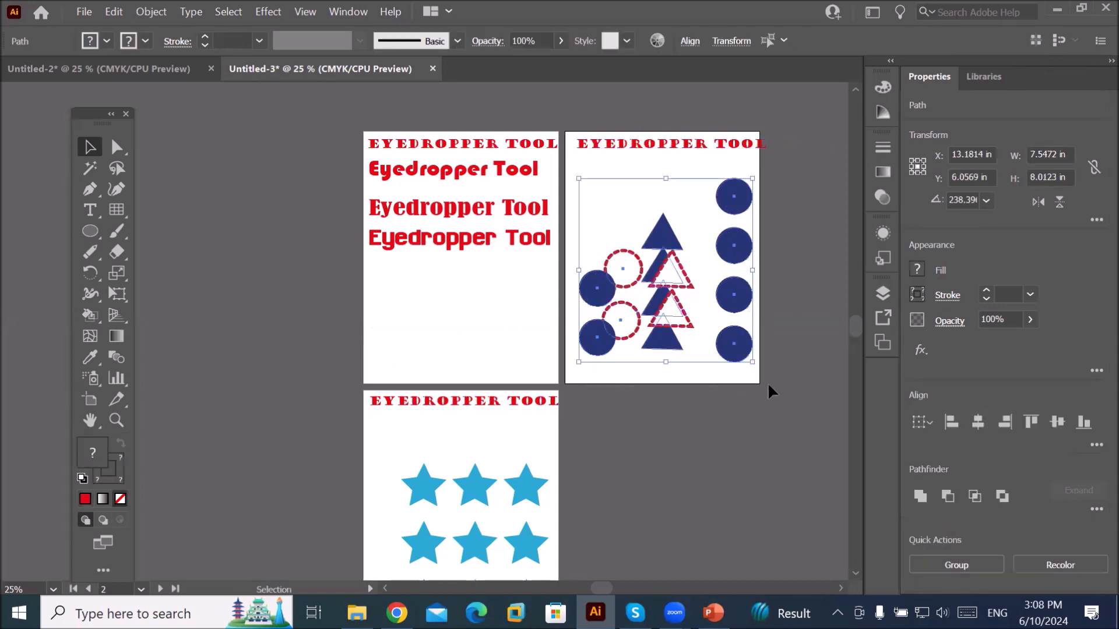
{"action": "key", "text": "Delete"}
- Fit the second artboard's title within the page and duplicate it repeatedly downward to form a column of nine titles
{"action": "left_click_drag", "start_coordinate": [642, 149], "coordinate": [639, 193]}
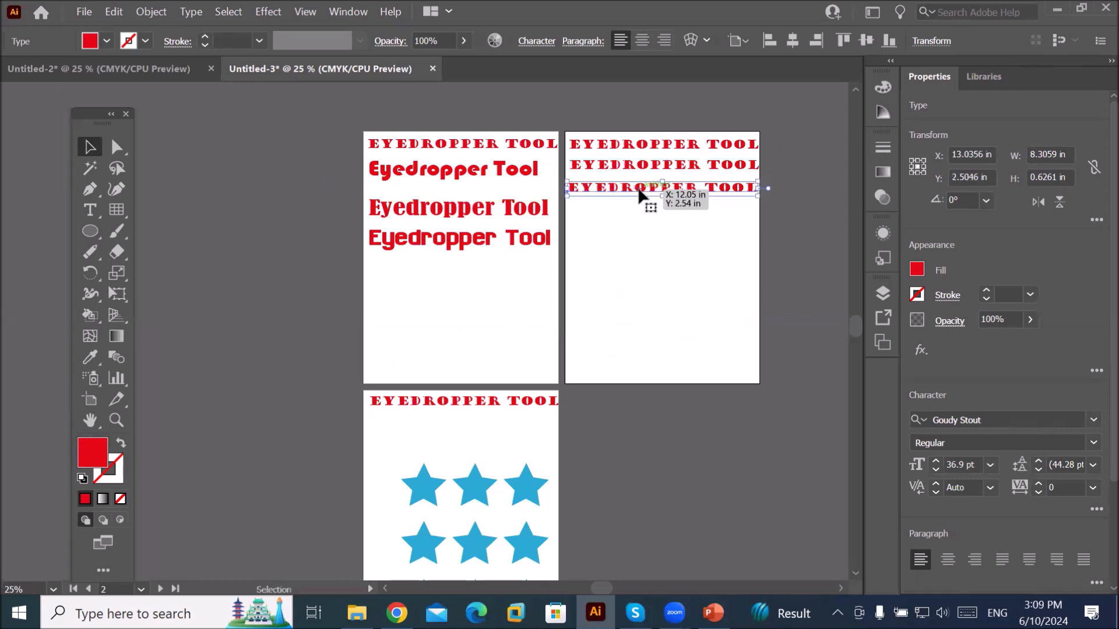
{"action": "key", "text": "ctrl+d"}
{"action": "key", "text": "ctrl+d"}
{"action": "key", "text": "ctrl+d"}
{"action": "key", "text": "ctrl+d"}
{"action": "key", "text": "ctrl+d"}
{"action": "key", "text": "ctrl+d"}
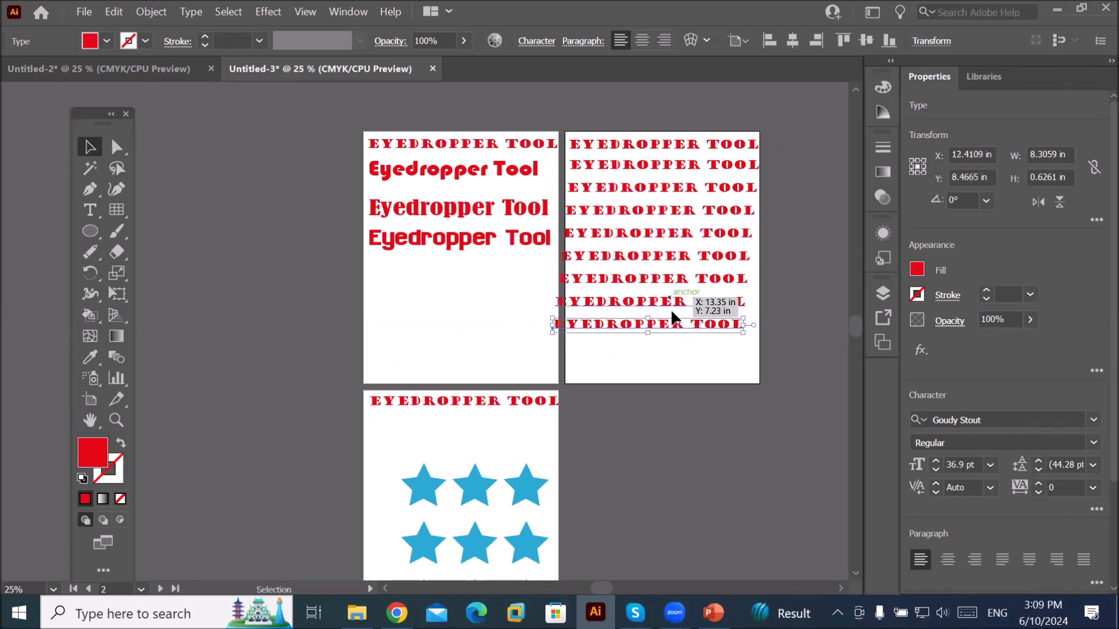
- Select the second artboard's nine titles and sample the first artboard's title styles in turn with the Eyedropper, ending with Badang
{"action": "left_click", "coordinate": [667, 338]}
{"action": "left_click_drag", "start_coordinate": [631, 121], "coordinate": [755, 357]}
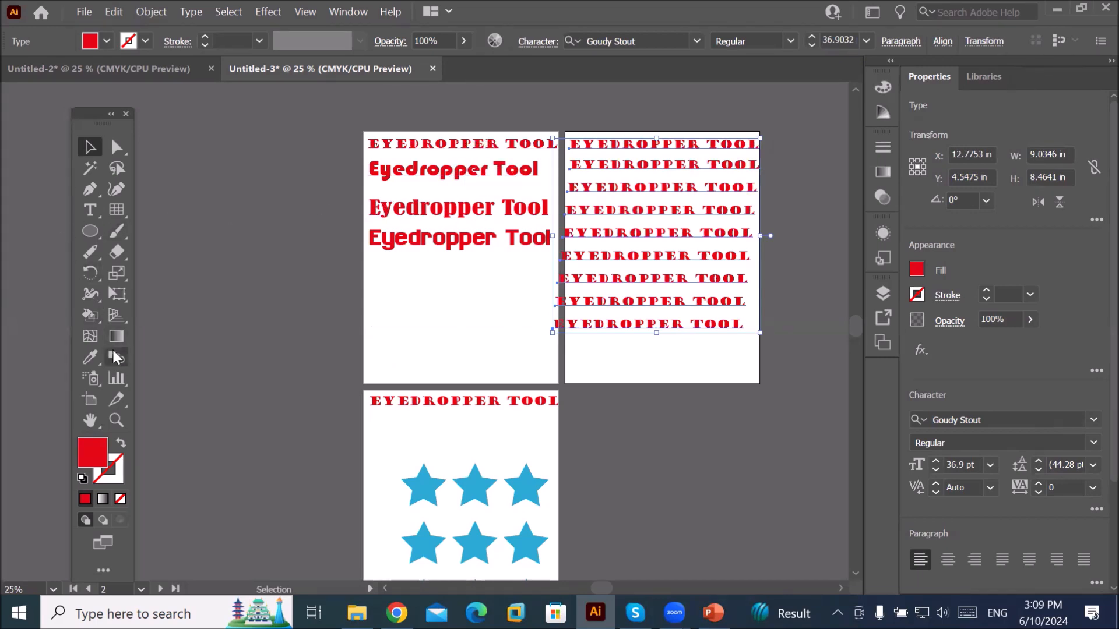
{"action": "left_click", "coordinate": [91, 357]}
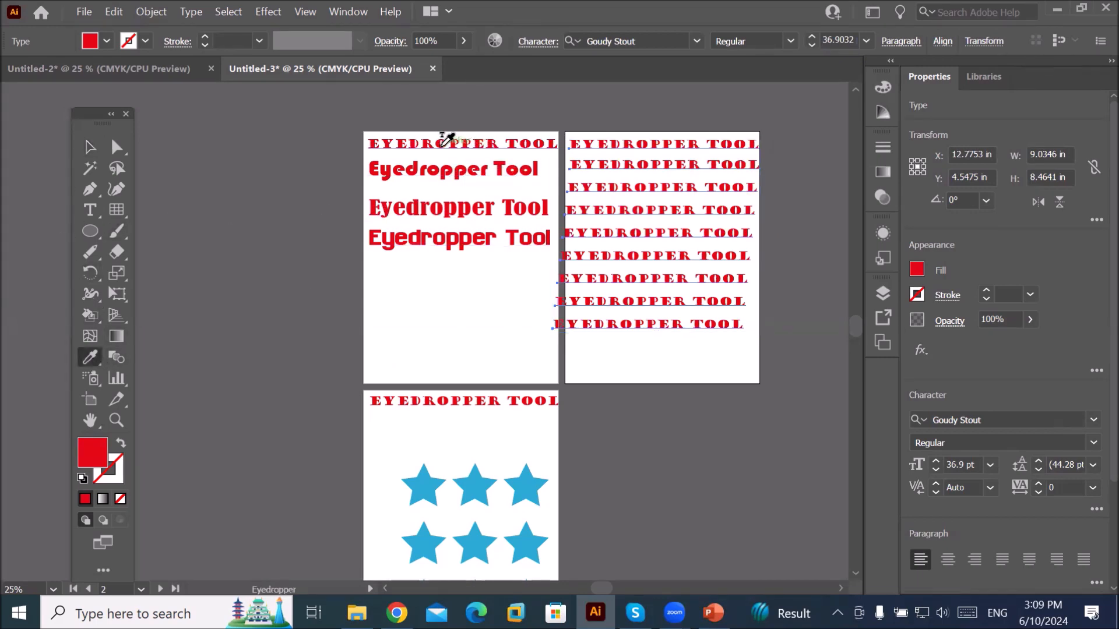
{"action": "scroll", "coordinate": [625, 169], "scroll_direction": "up", "scroll_amount": 2}
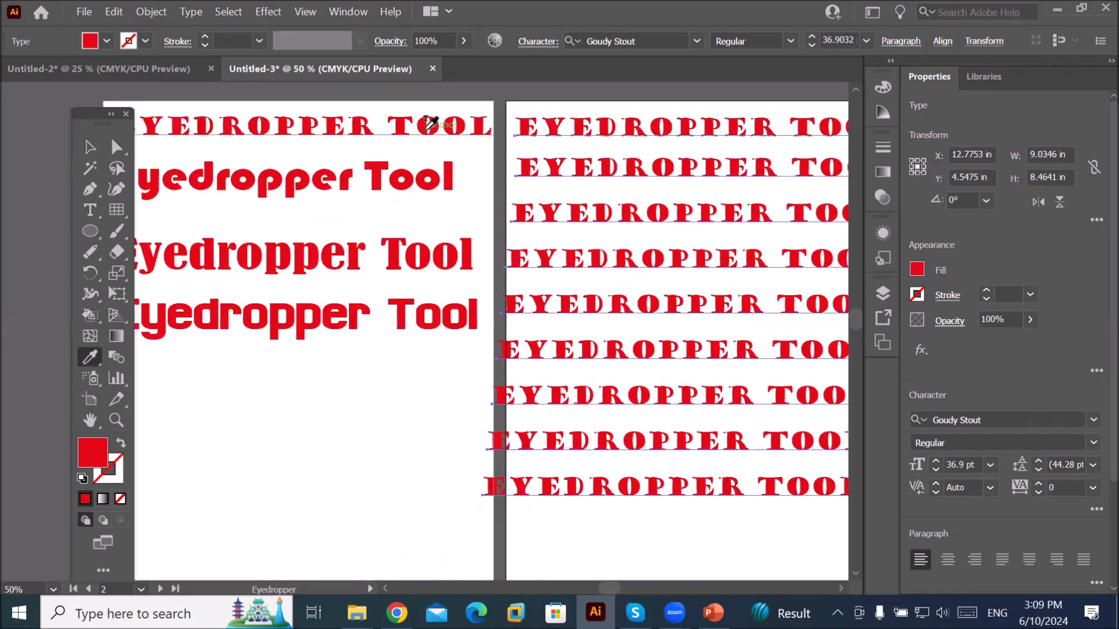
{"action": "left_click", "coordinate": [436, 122]}
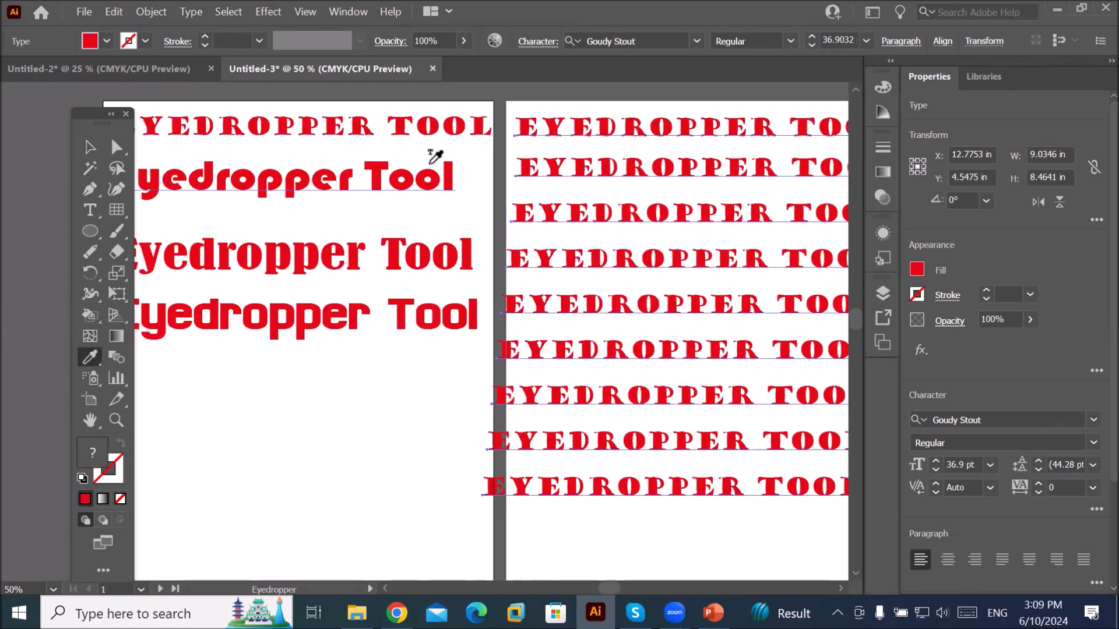
{"action": "left_click", "coordinate": [436, 175]}
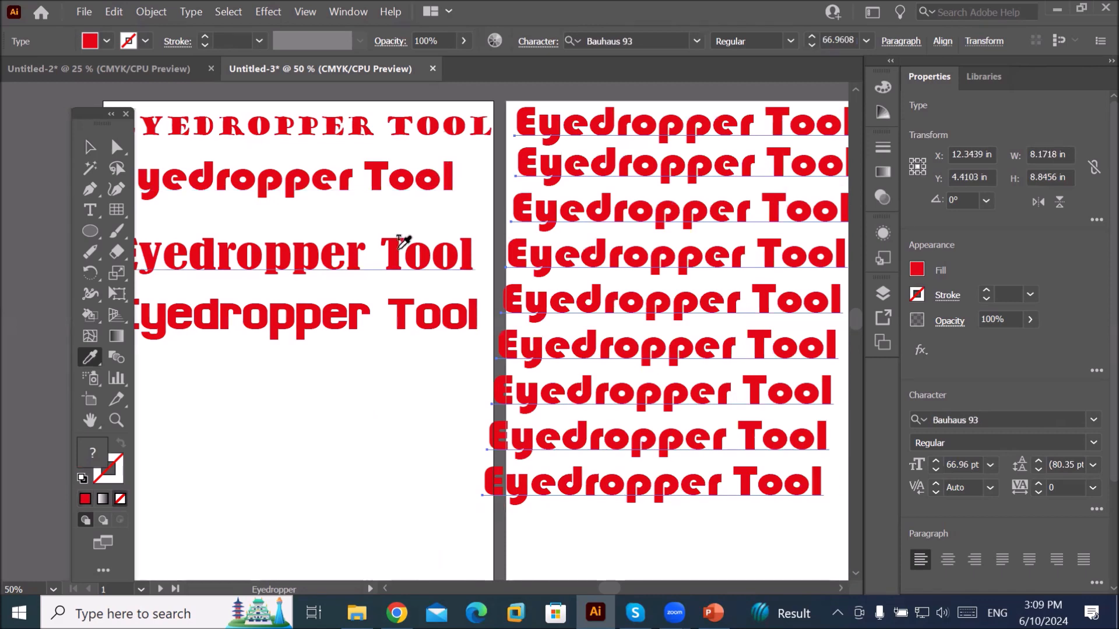
{"action": "left_click", "coordinate": [398, 249]}
{"action": "left_click", "coordinate": [406, 299]}
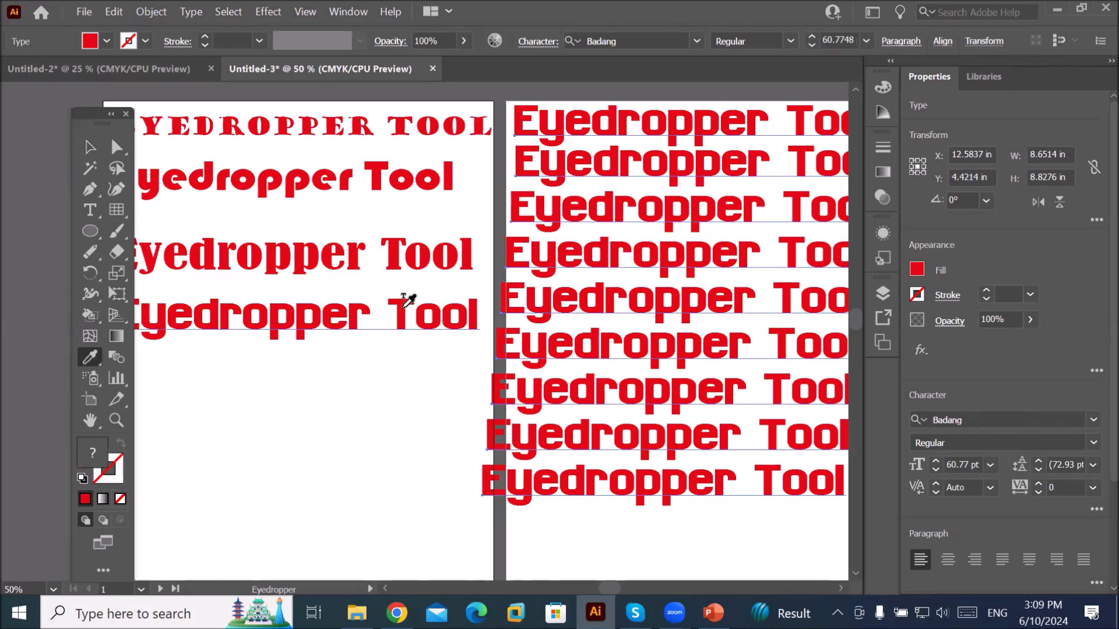
- Delete the nine blue stars from the third artboard, keeping its title
{"action": "scroll", "coordinate": [403, 304], "scroll_direction": "down", "scroll_amount": 2}
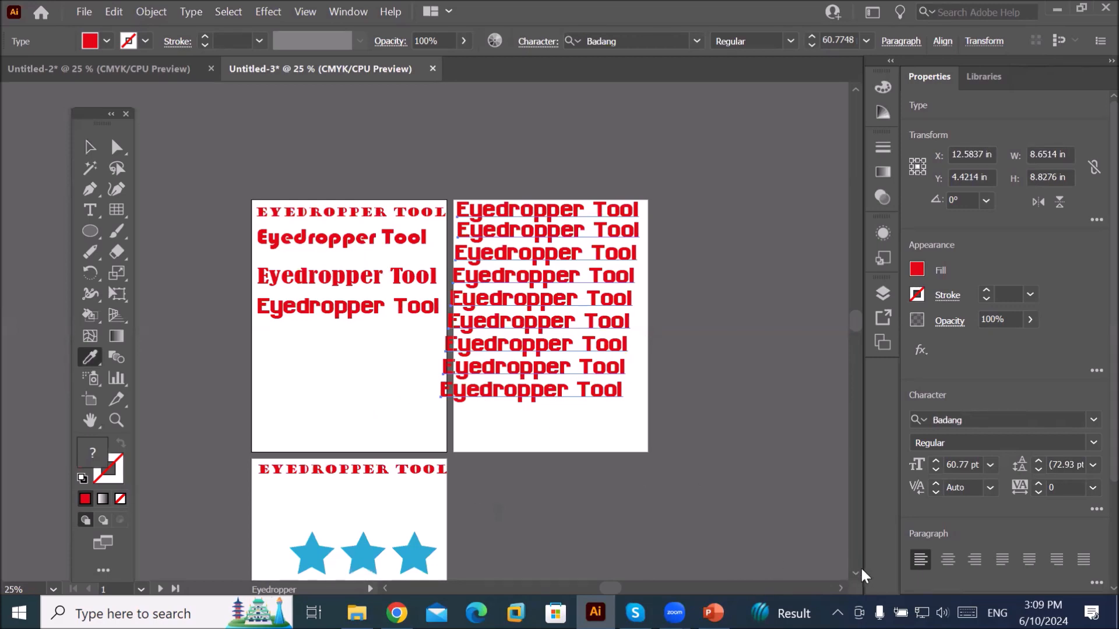
{"action": "scroll", "coordinate": [854, 572], "scroll_direction": "down", "scroll_amount": 5}
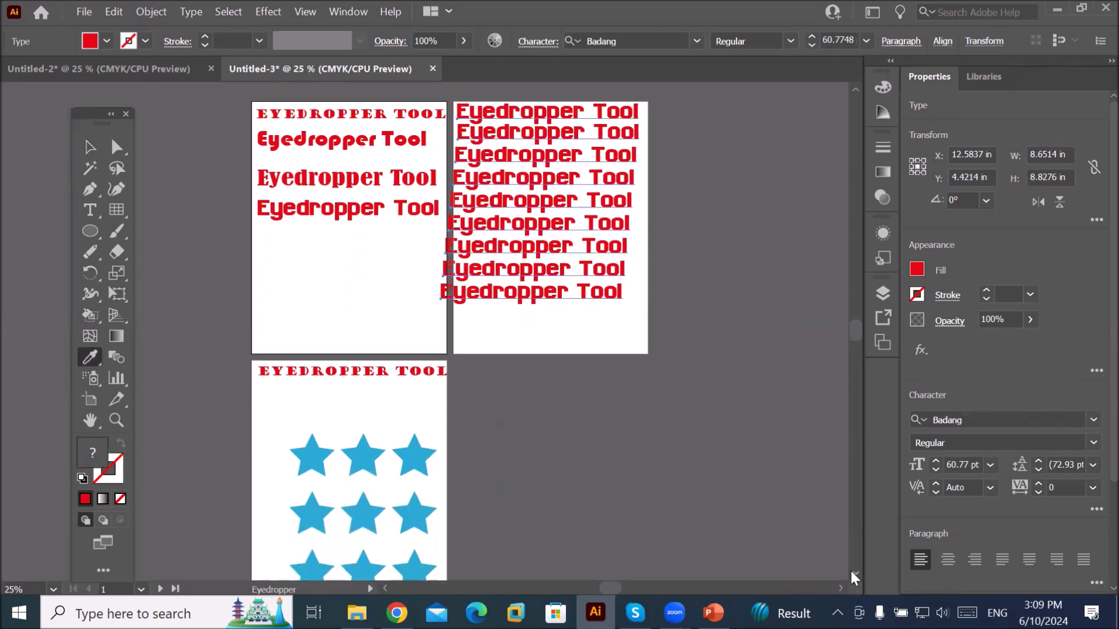
{"action": "left_click", "coordinate": [852, 574]}
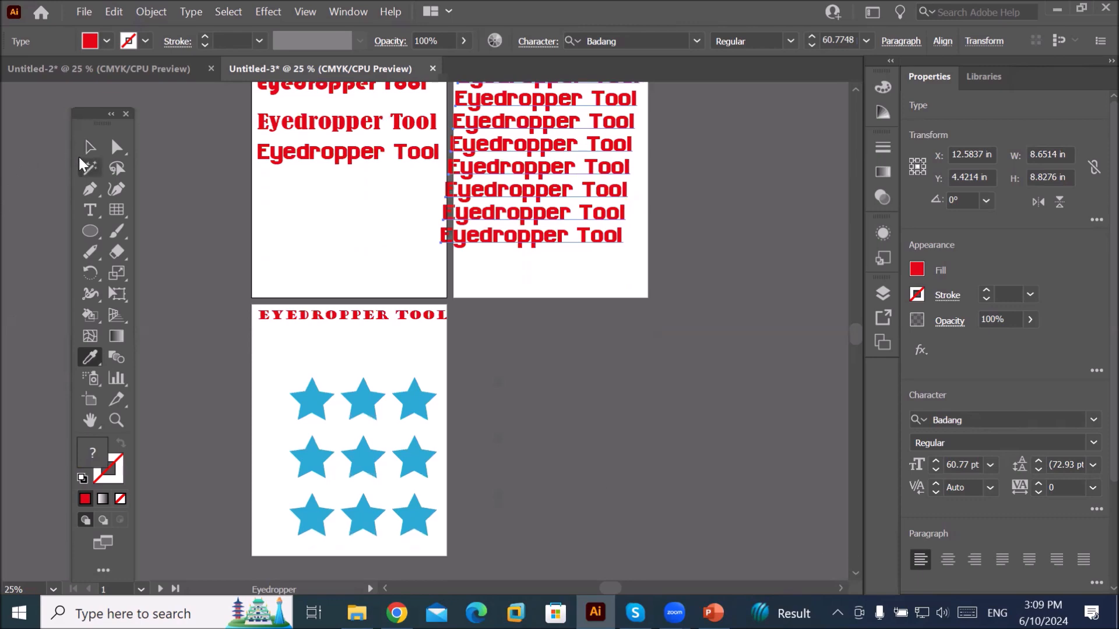
{"action": "left_click", "coordinate": [90, 147]}
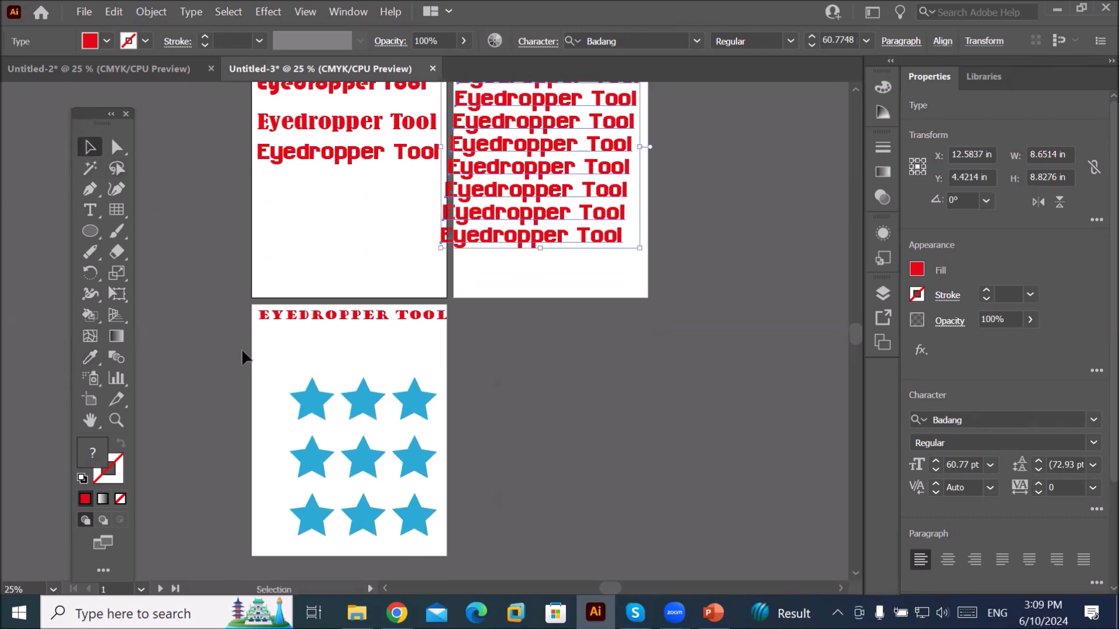
{"action": "left_click", "coordinate": [488, 558]}
{"action": "key", "text": "Delete"}
- Create an area type box of placeholder text about 7.67 by 9.3 in below the third artboard's title
{"action": "left_click", "coordinate": [90, 209]}
{"action": "left_click_drag", "start_coordinate": [257, 335], "coordinate": [444, 557]}
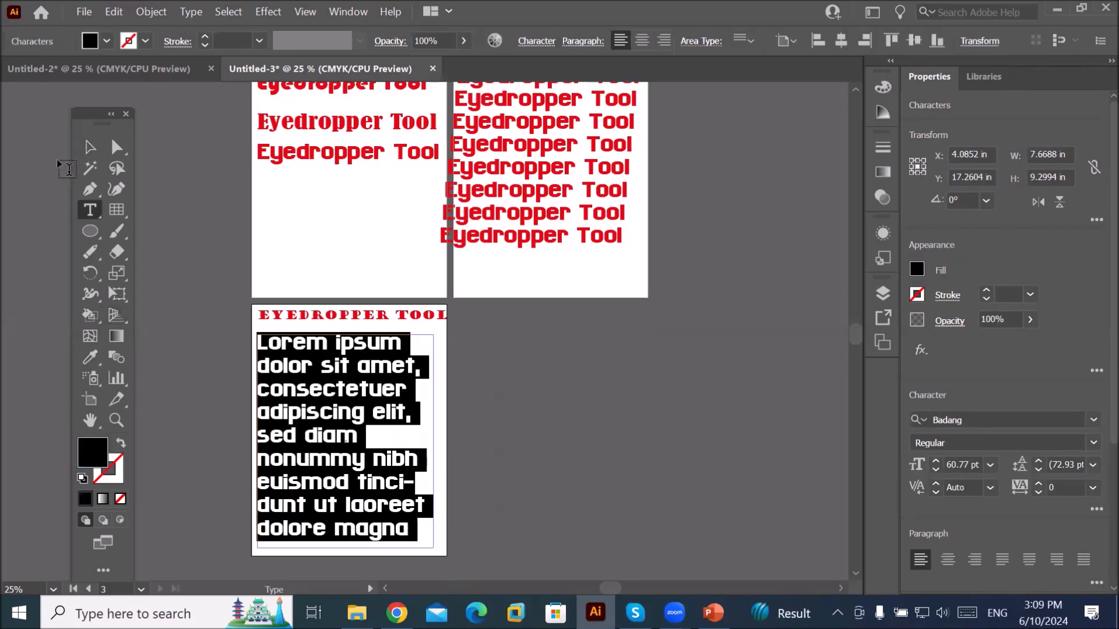
{"action": "left_click", "coordinate": [88, 148]}
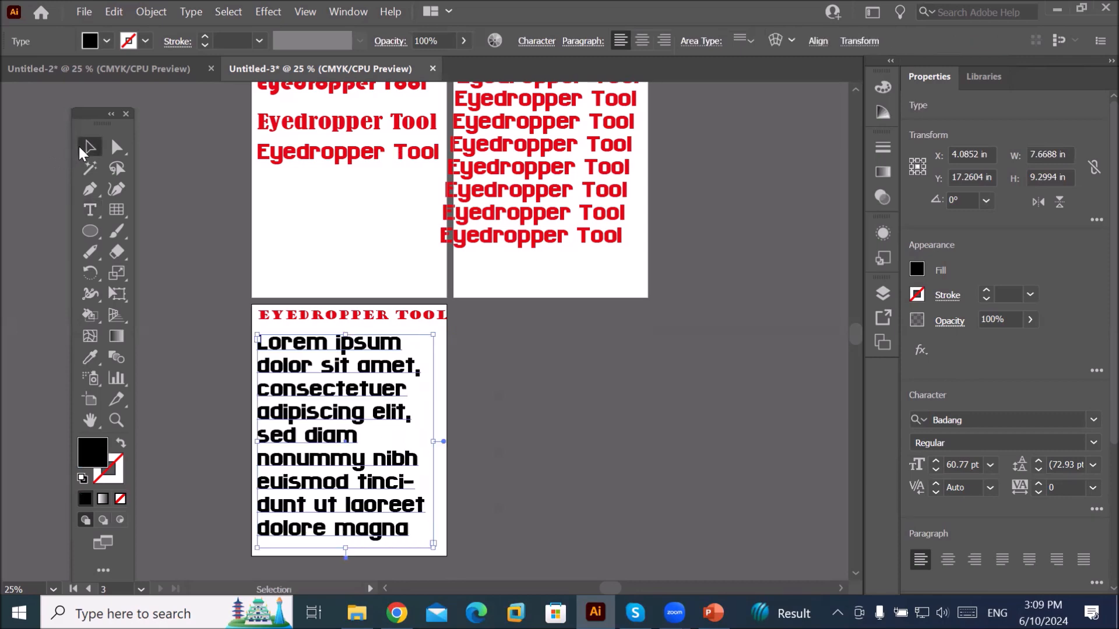
- Duplicate the third artboard with its artwork twice, placing the copies side by side to its right
{"action": "left_click", "coordinate": [254, 317]}
{"action": "left_click_drag", "start_coordinate": [223, 299], "coordinate": [490, 580]}
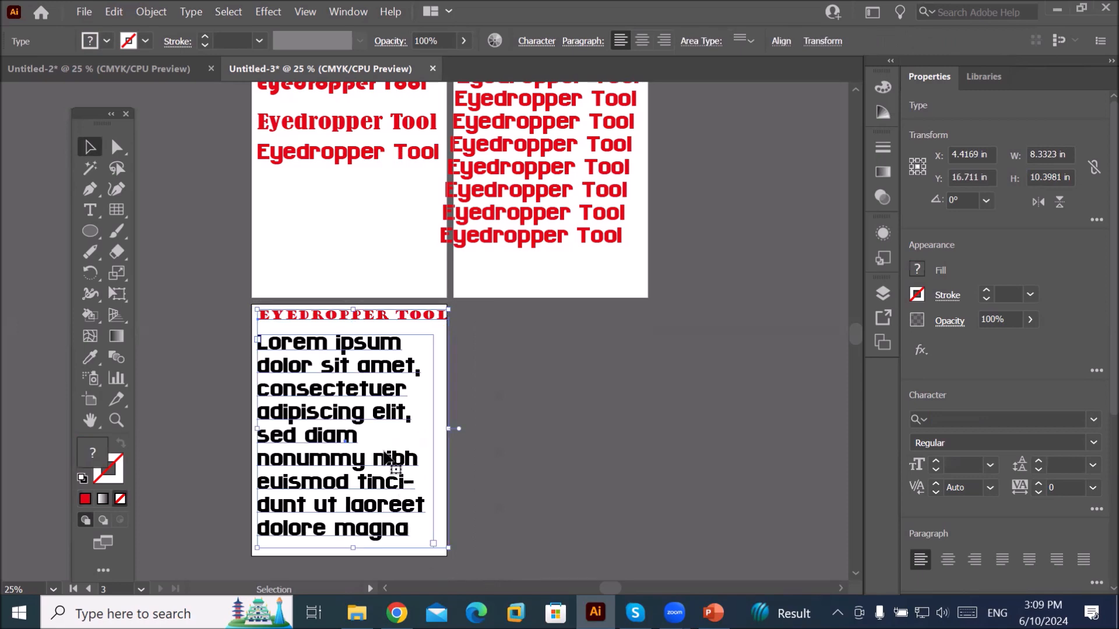
{"action": "left_click", "coordinate": [90, 399]}
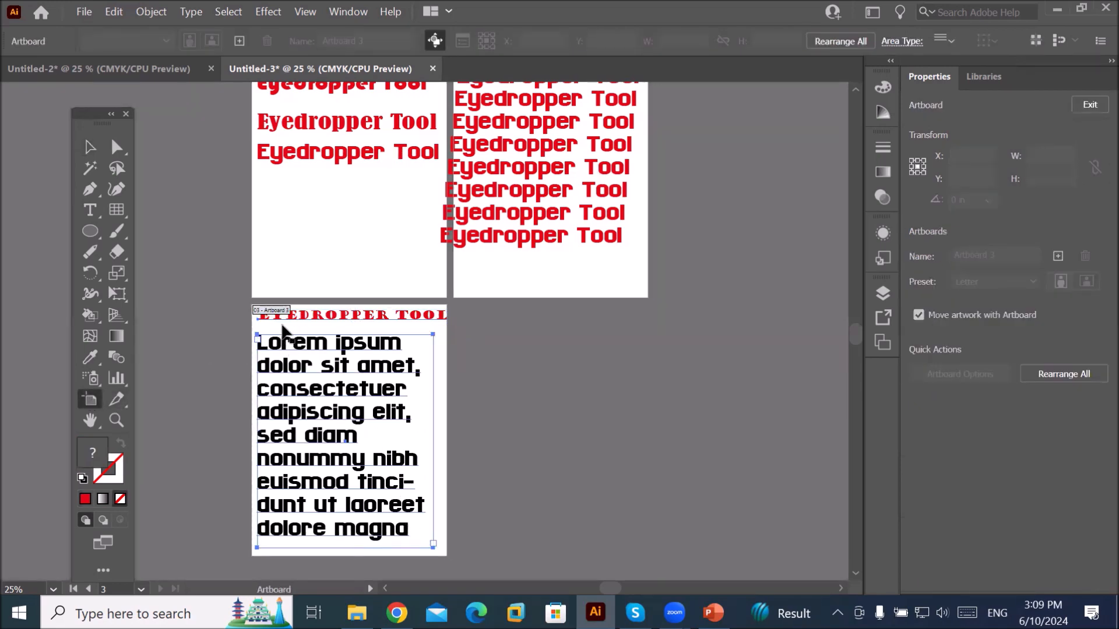
{"action": "mouse_move", "coordinate": [382, 207]}
{"action": "left_mouse_down"}
{"action": "mouse_move", "coordinate": [484, 185]}
{"action": "mouse_move", "coordinate": [392, 198]}
{"action": "left_mouse_up"}
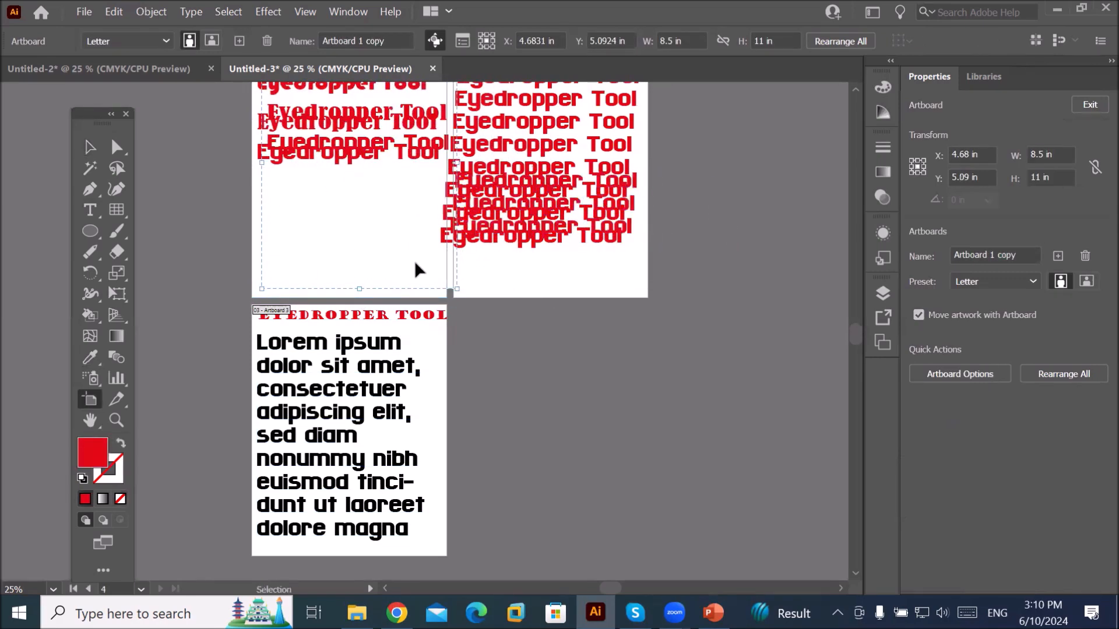
{"action": "key", "text": "ctrl+z"}
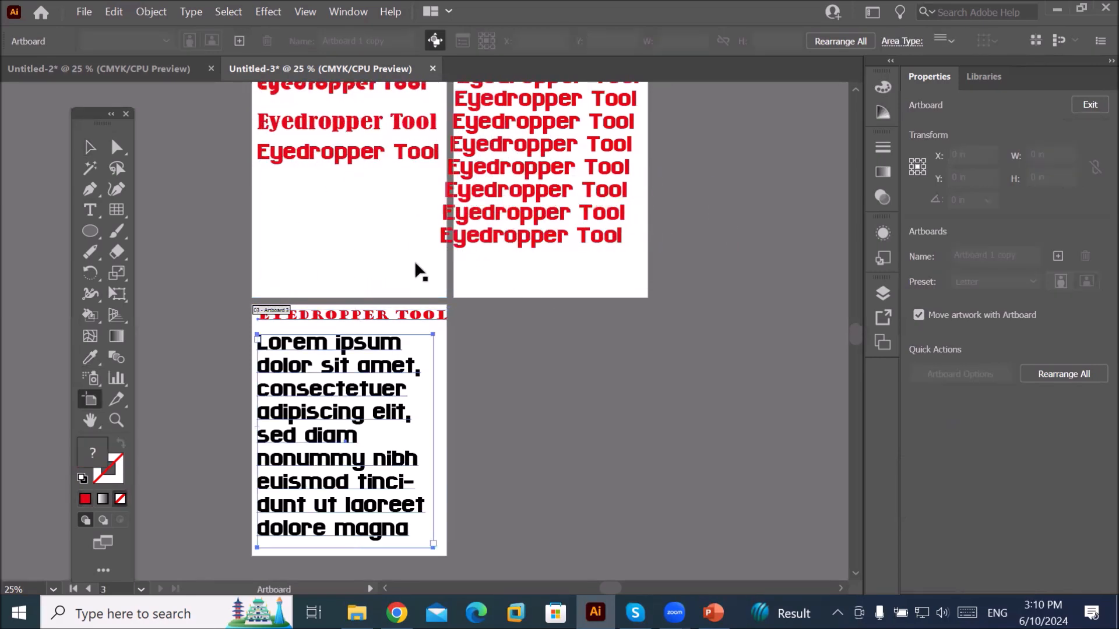
{"action": "left_click", "coordinate": [439, 353]}
{"action": "left_click_drag", "start_coordinate": [439, 353], "coordinate": [648, 356]}
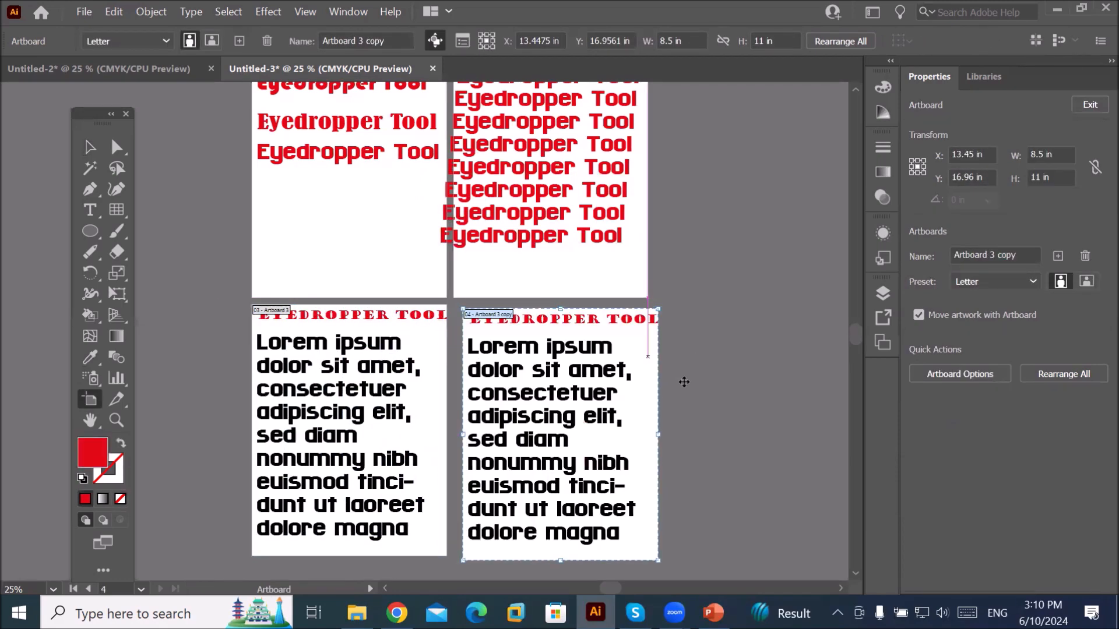
{"action": "left_click", "coordinate": [841, 589]}
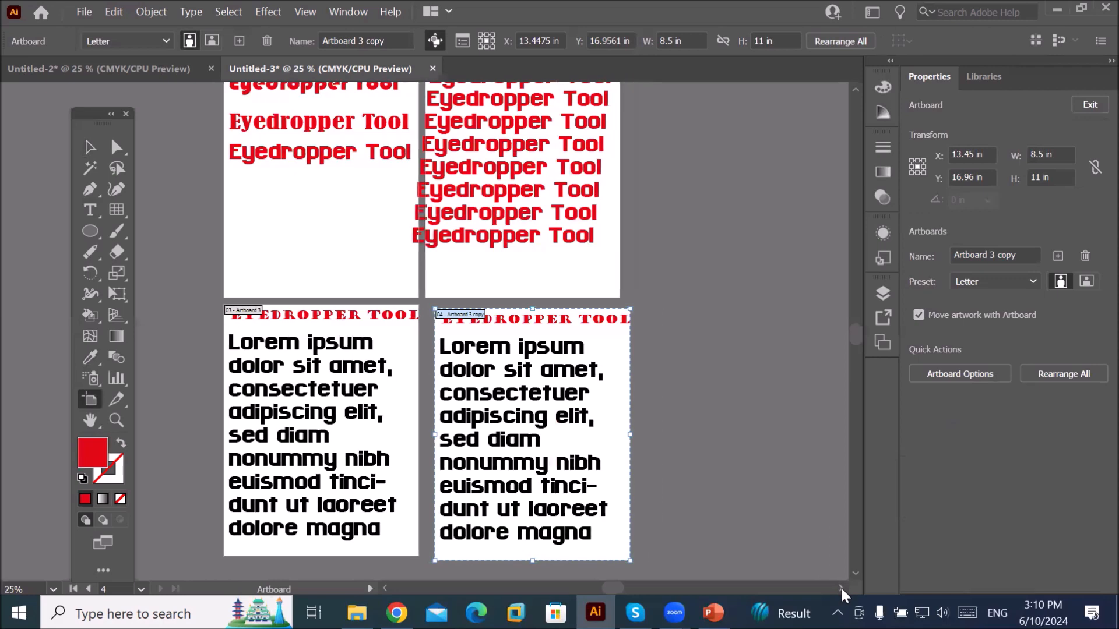
{"action": "left_click_drag", "start_coordinate": [464, 439], "coordinate": [689, 435]}
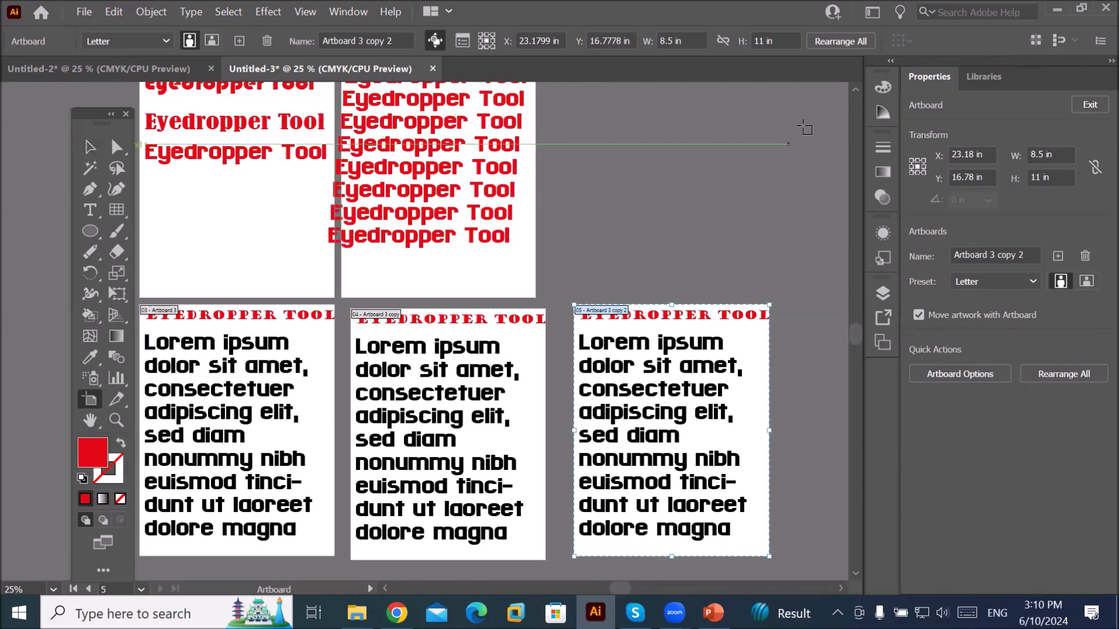
- Select the placeholder text on all three lower artboards and apply the Goudy Stout and then the Bauhaus 93 title style with the Eyedropper
{"action": "left_click", "coordinate": [856, 89]}
{"action": "left_click", "coordinate": [857, 90]}
{"action": "left_click", "coordinate": [857, 89]}
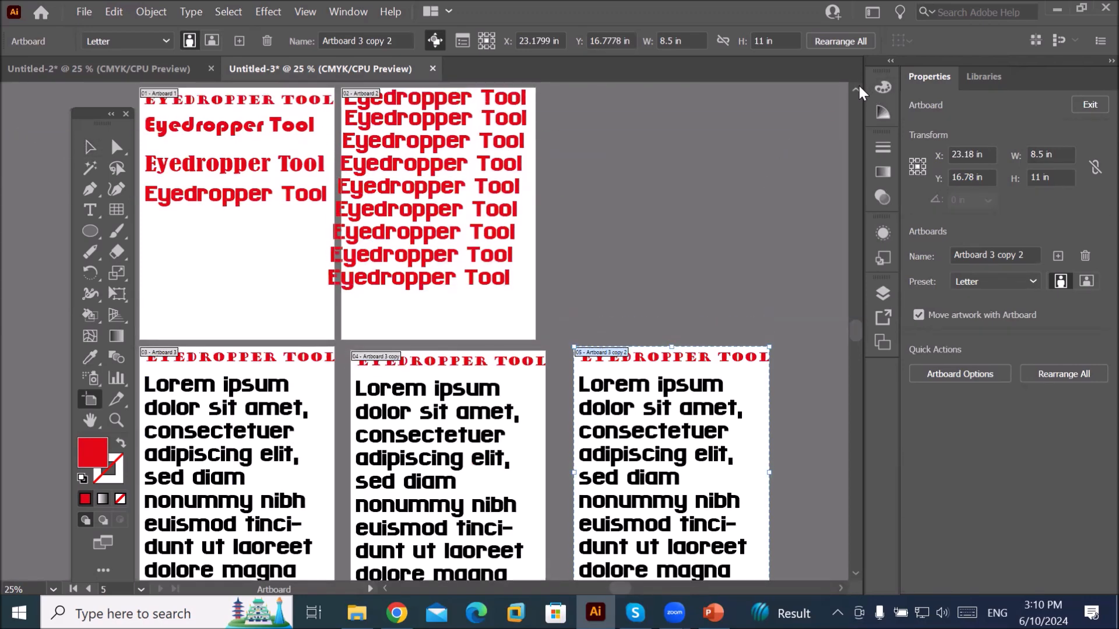
{"action": "left_click", "coordinate": [191, 385]}
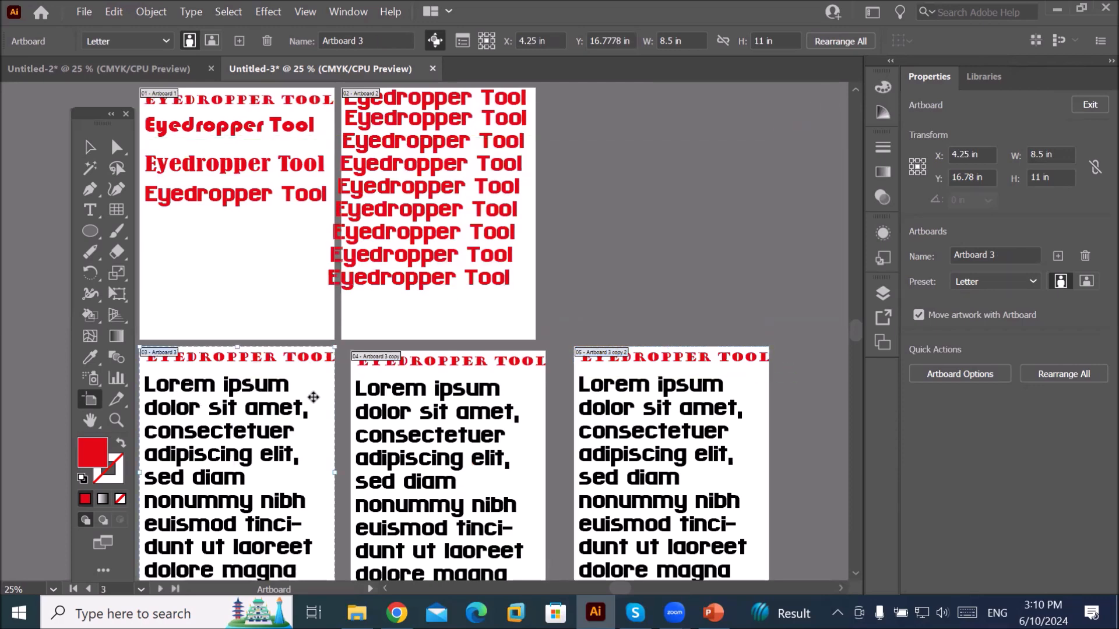
{"action": "left_click", "coordinate": [88, 148]}
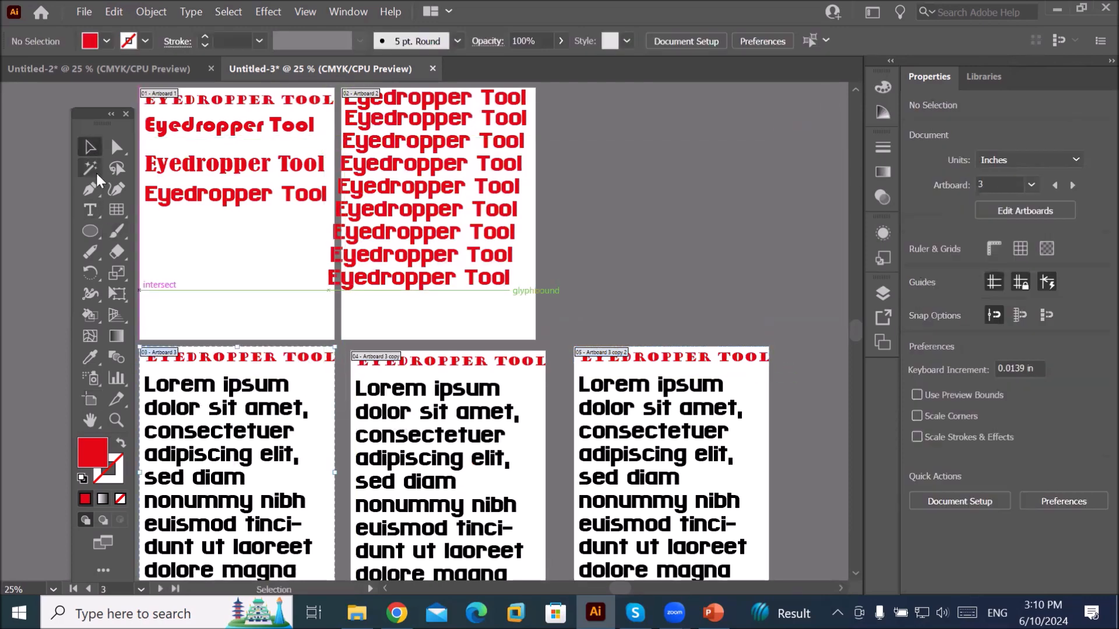
{"action": "left_click", "coordinate": [286, 395]}
{"action": "left_click", "coordinate": [423, 400], "text": "shift"}
{"action": "left_click", "coordinate": [622, 419], "text": "shift"}
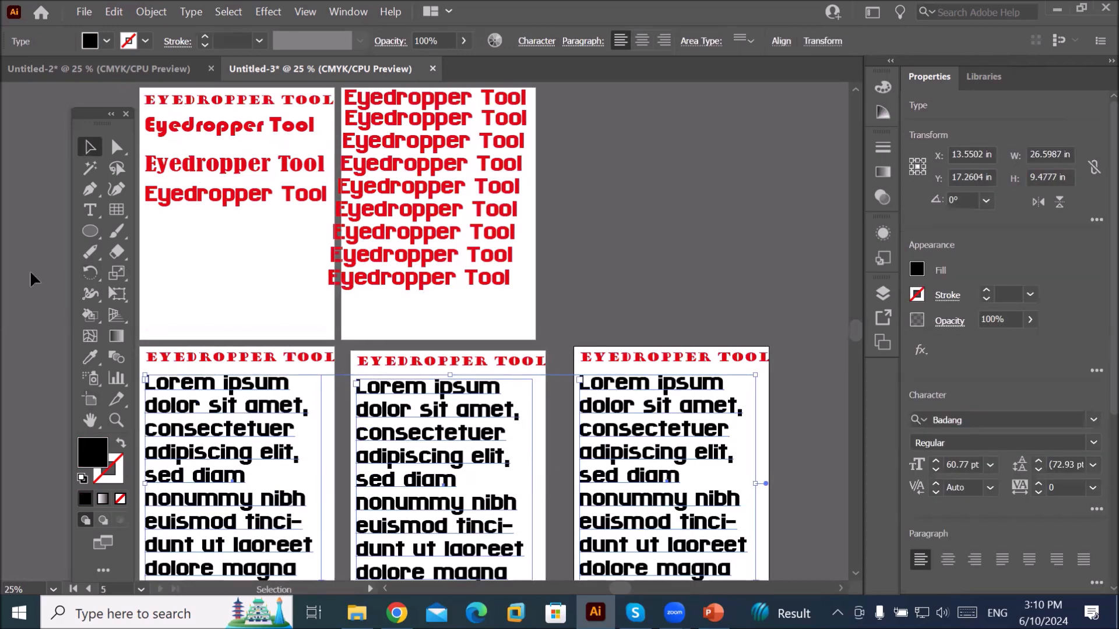
{"action": "left_click", "coordinate": [88, 356]}
{"action": "left_click", "coordinate": [265, 99]}
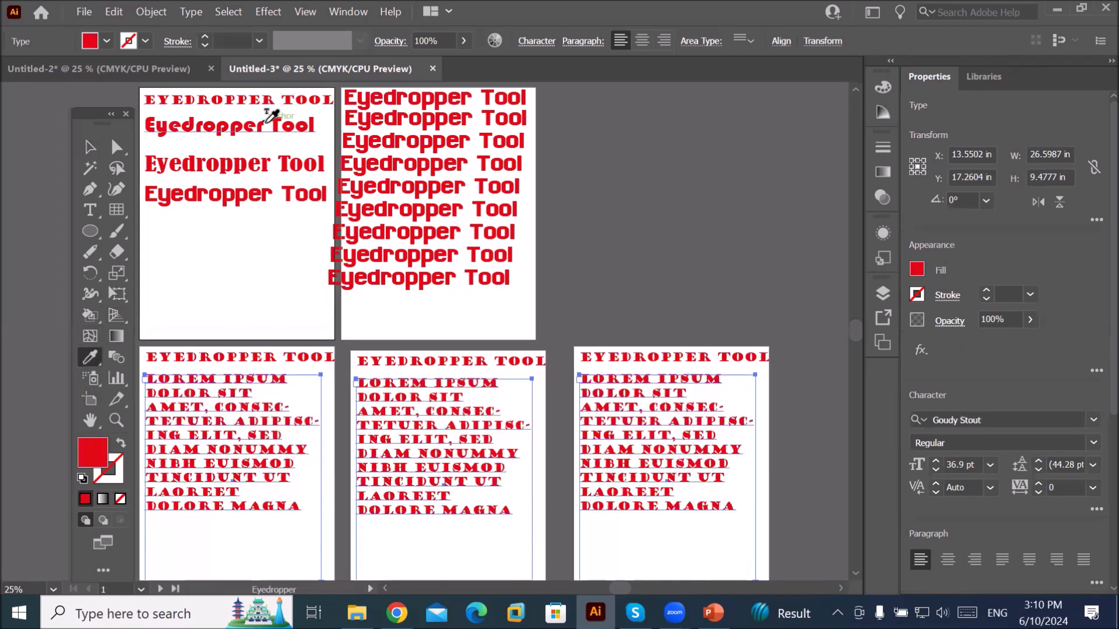
{"action": "left_click", "coordinate": [264, 126]}
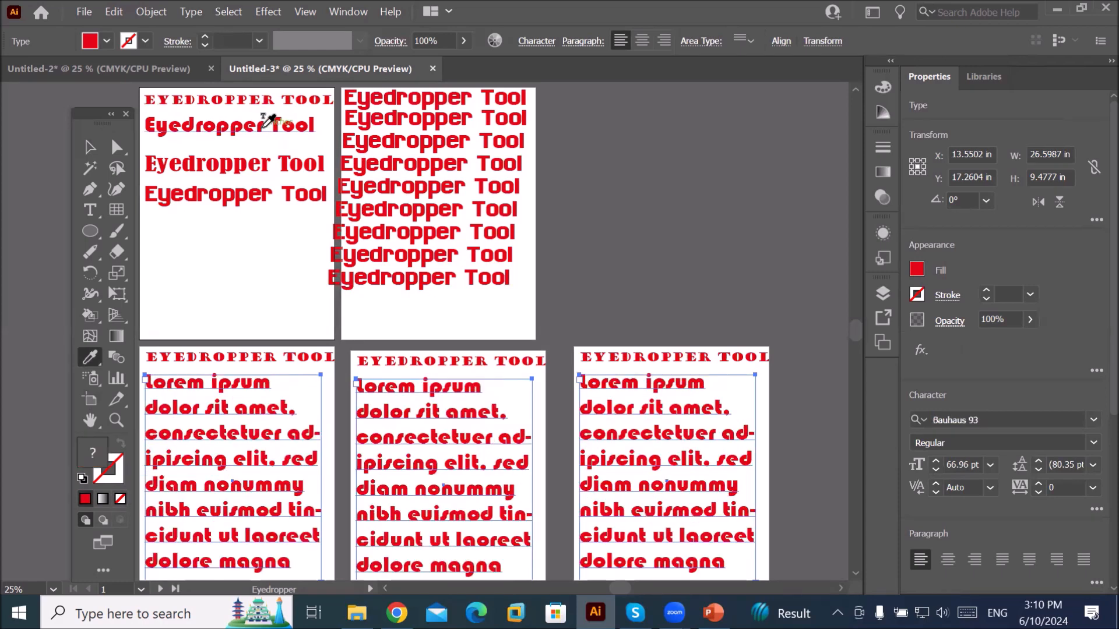
- Restyle the three selected paragraphs with the Eyedropper, sampling the Bernard MT Condensed, Badang, Goudy Stout and Bauhaus 93 titles in turn, ending on Badang
{"action": "left_click", "coordinate": [257, 159]}
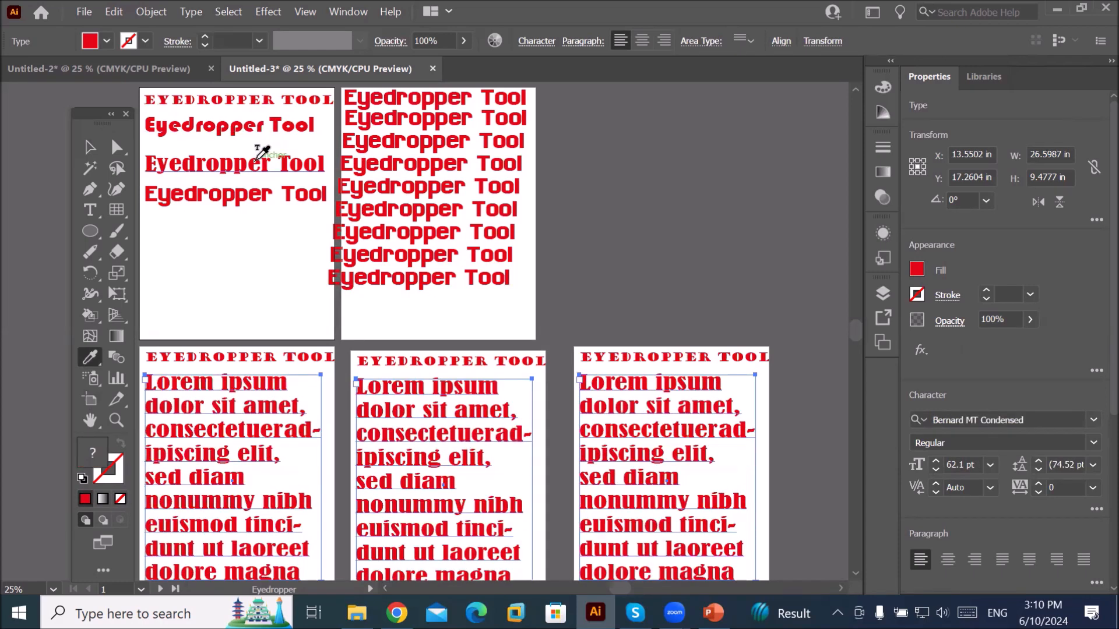
{"action": "left_click", "coordinate": [260, 196]}
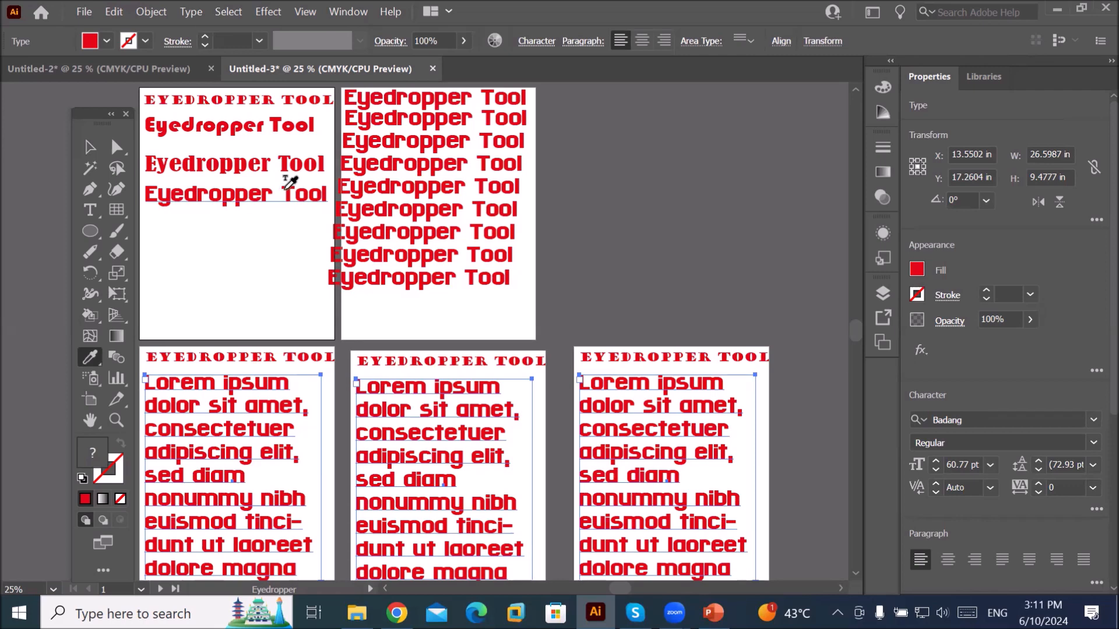
{"action": "left_click", "coordinate": [271, 102]}
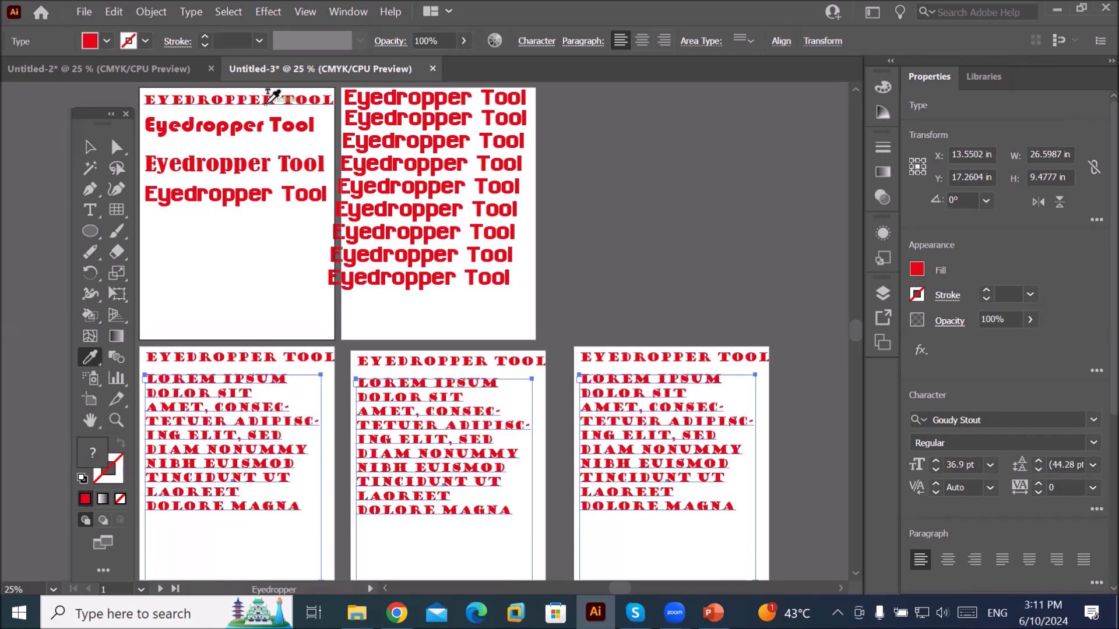
{"action": "left_click", "coordinate": [273, 122]}
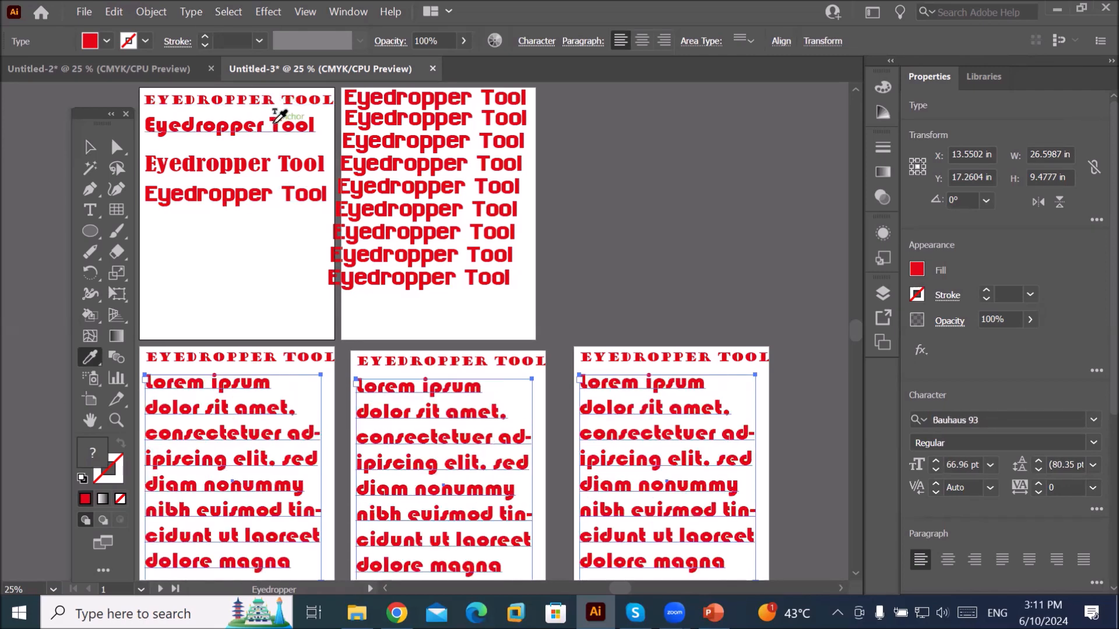
{"action": "left_click", "coordinate": [281, 159]}
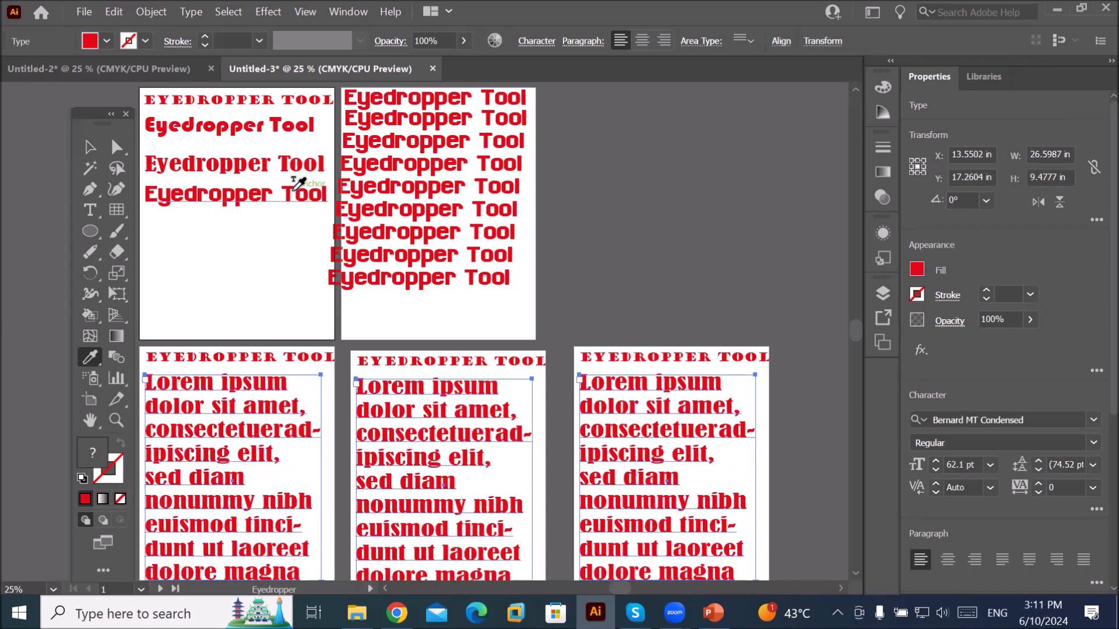
{"action": "left_click", "coordinate": [291, 194]}
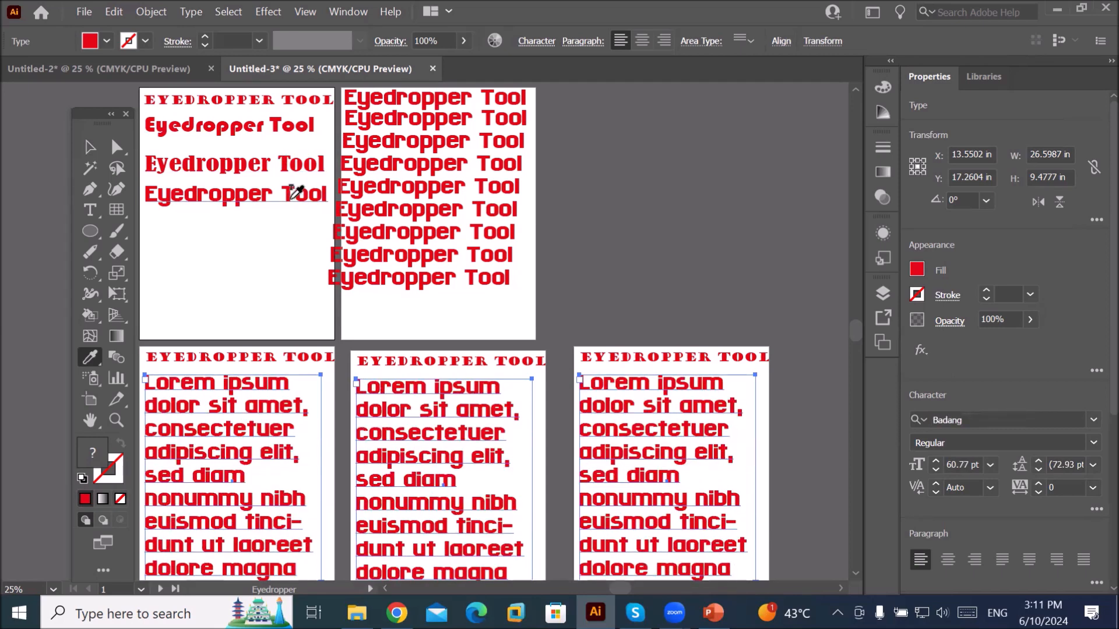
- Centre-align the Bauhaus 93 title on the first artboard and move it back to the artboard's horizontal centre, at X 4.25 in
{"action": "left_click", "coordinate": [92, 145]}
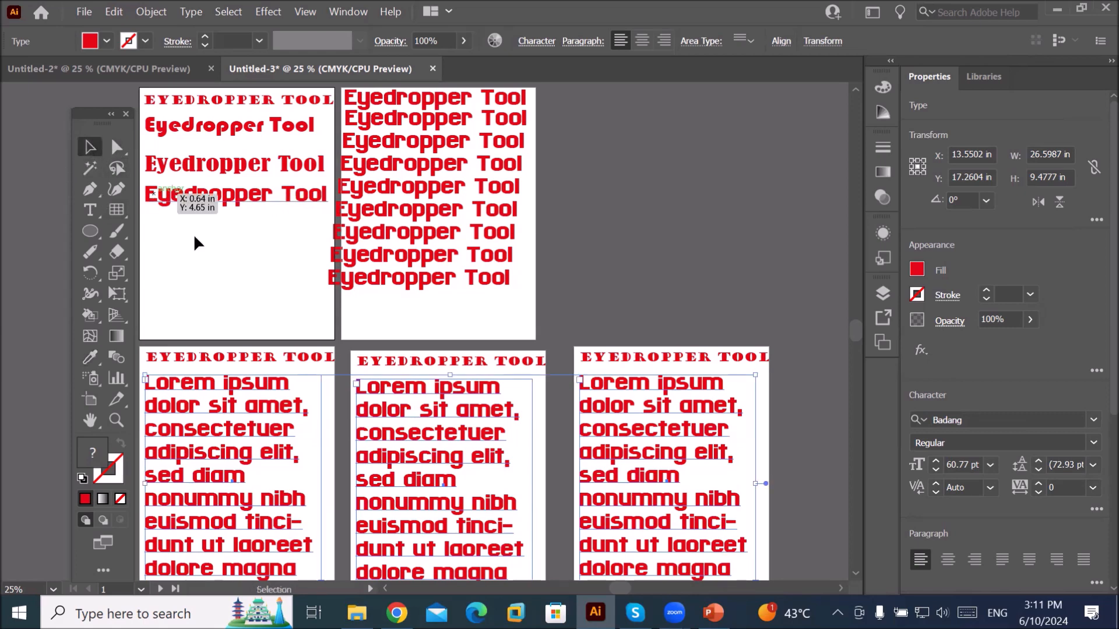
{"action": "left_click", "coordinate": [235, 269]}
{"action": "left_click", "coordinate": [221, 131]}
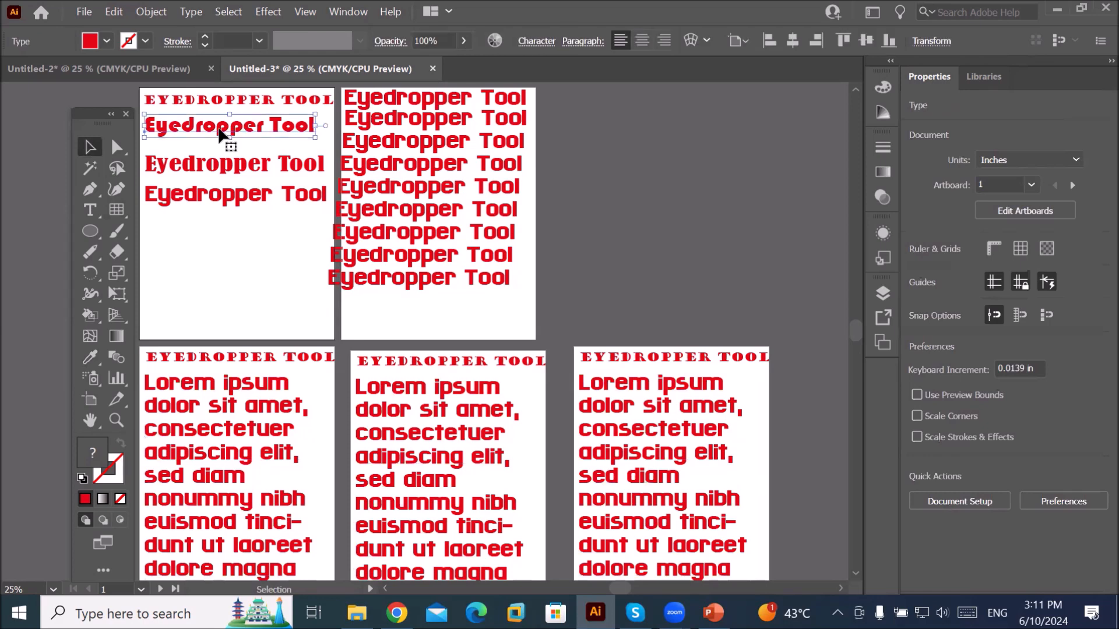
{"action": "left_click", "coordinate": [642, 41]}
{"action": "left_click_drag", "start_coordinate": [187, 124], "coordinate": [281, 125]}
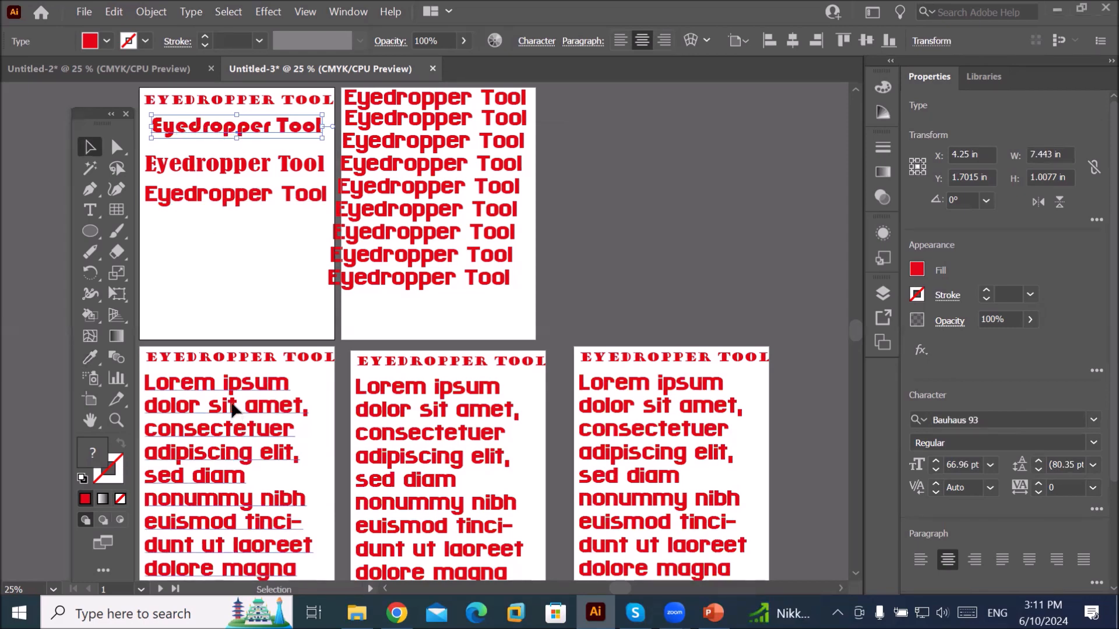
- Enable Paragraph Style pickup in the Eyedropper options and copy the centred Bauhaus 93 title's formatting to the placeholder text on the three lower artboards
{"action": "left_click", "coordinate": [232, 410]}
{"action": "left_click", "coordinate": [443, 422], "text": "shift"}
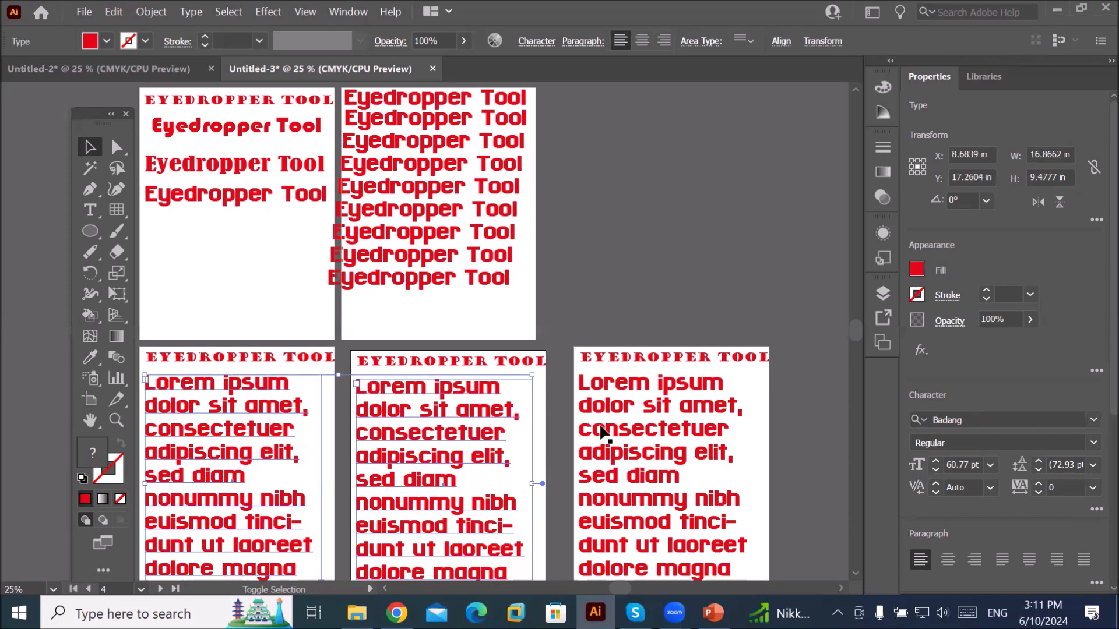
{"action": "left_click", "coordinate": [663, 420], "text": "shift"}
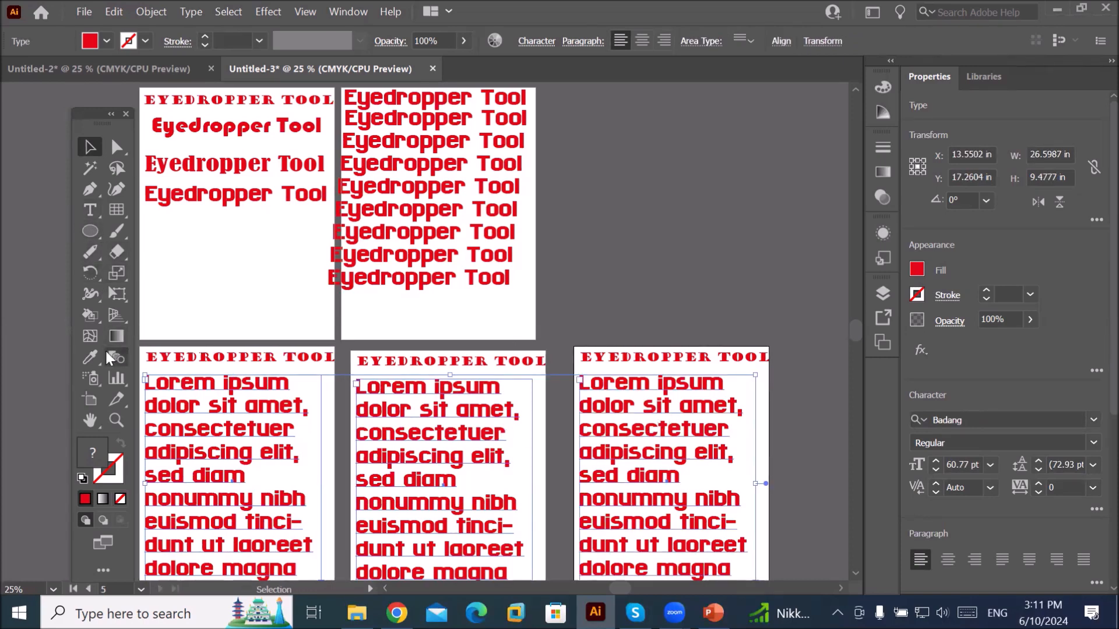
{"action": "double_click", "coordinate": [91, 355]}
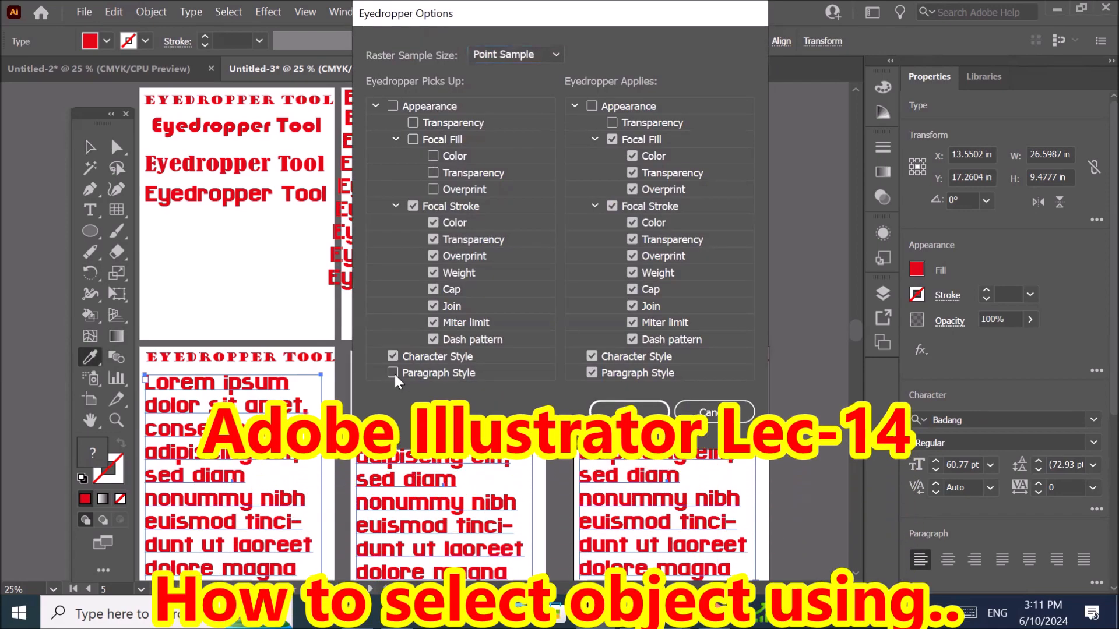
{"action": "left_click", "coordinate": [628, 413]}
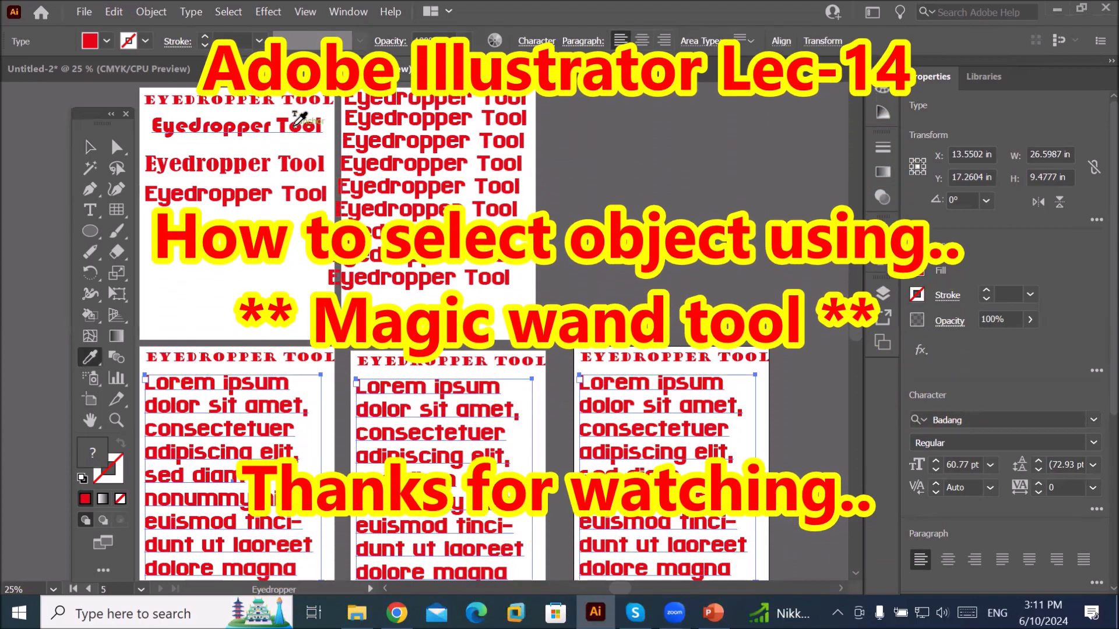
{"action": "left_click", "coordinate": [299, 118]}
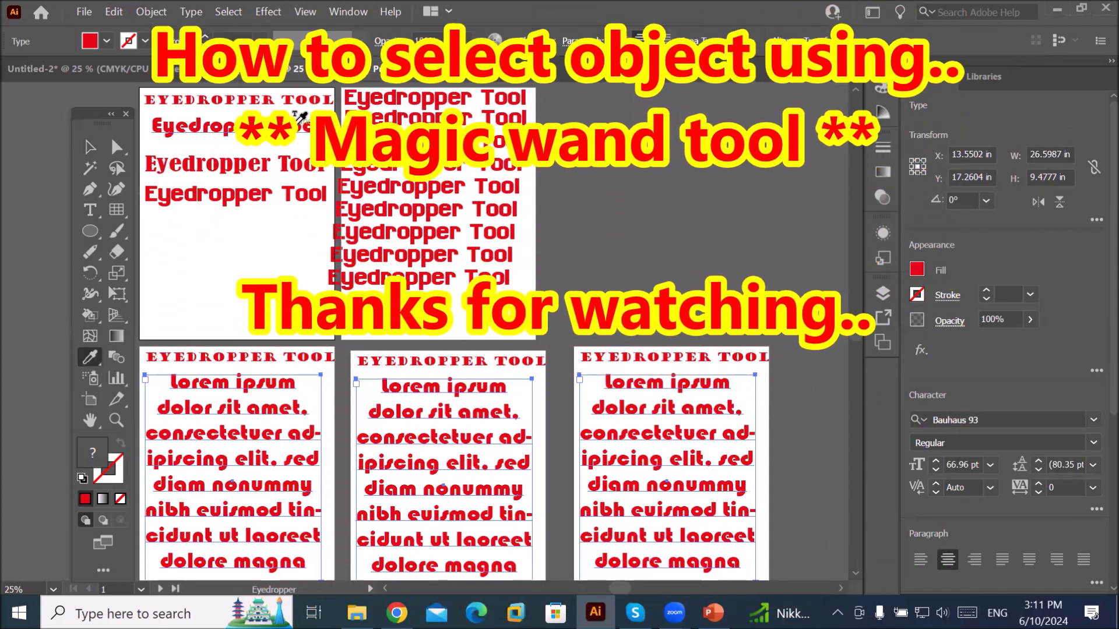